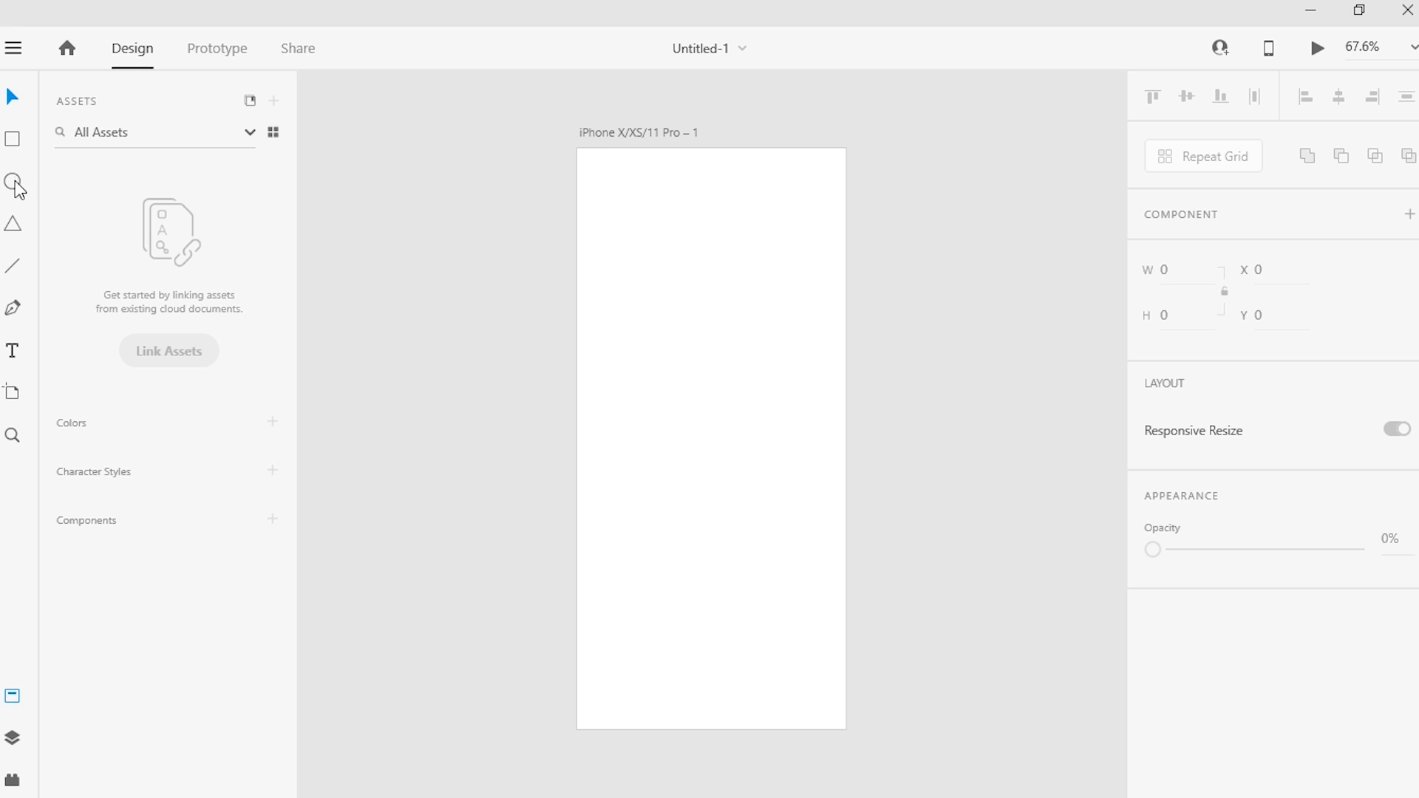
Step: Take the Untitled-1 window out of full screen, widen it and bring its iPhone artboard fully into view
left_click(16, 141)
mouse_move(850, 795)
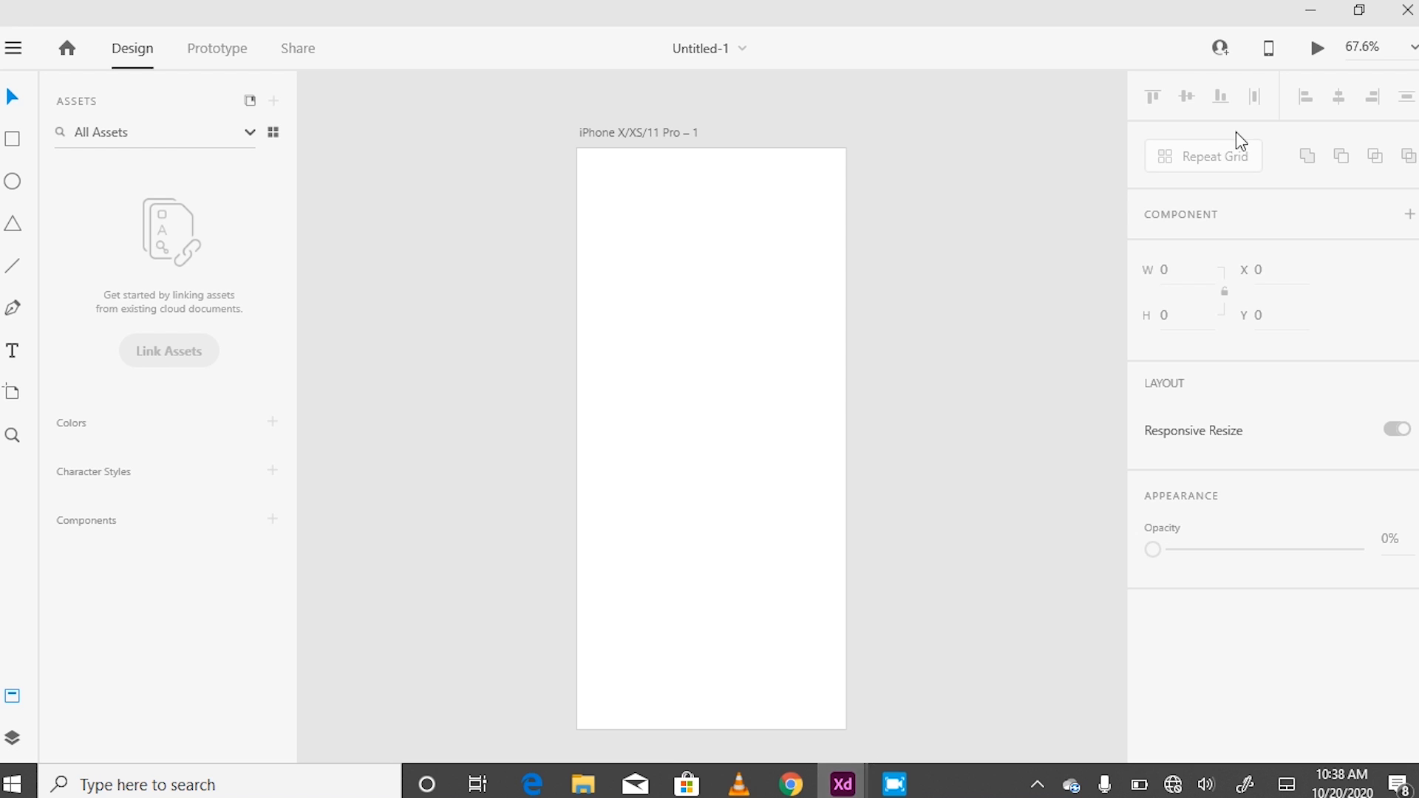
left_click(1359, 10)
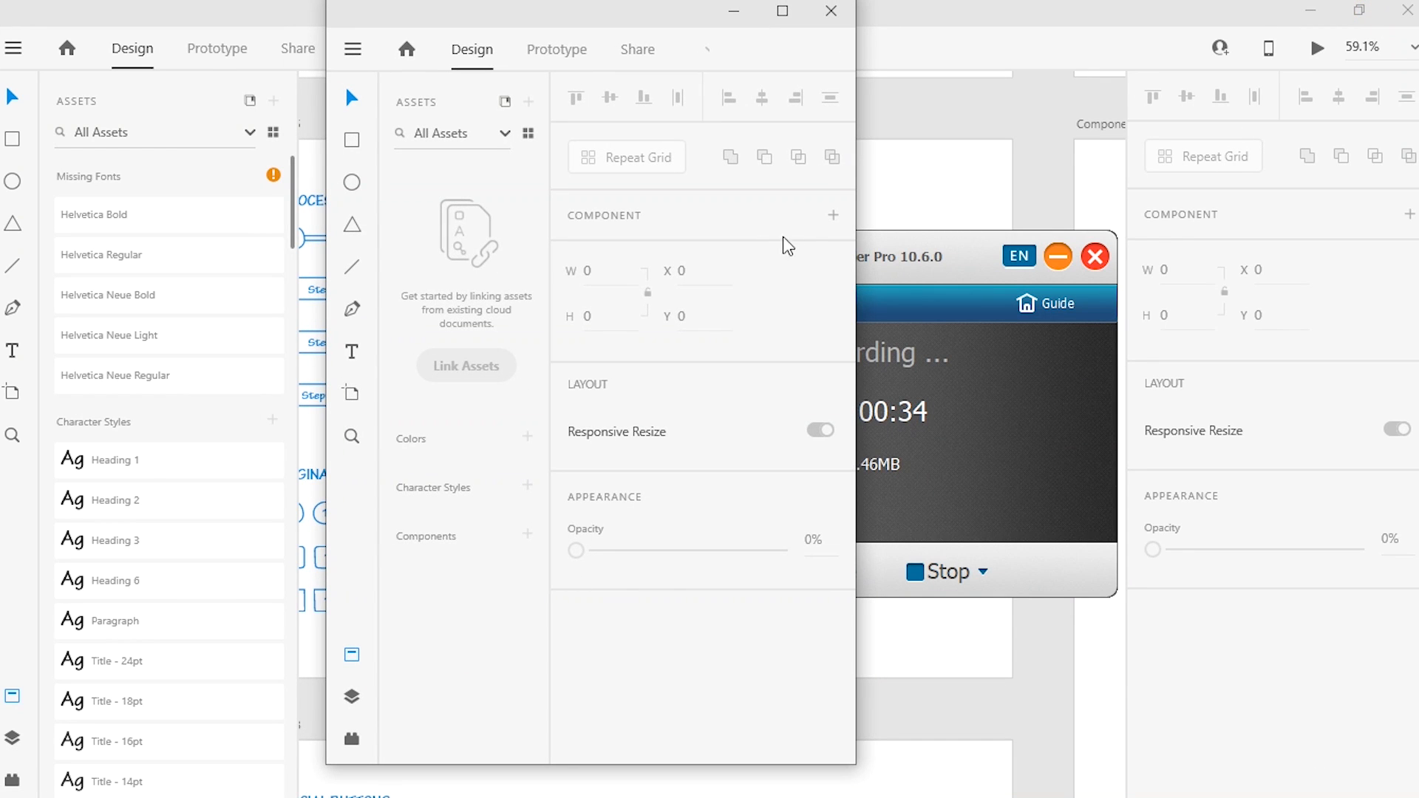
left_click_drag(856, 232, 1338, 231)
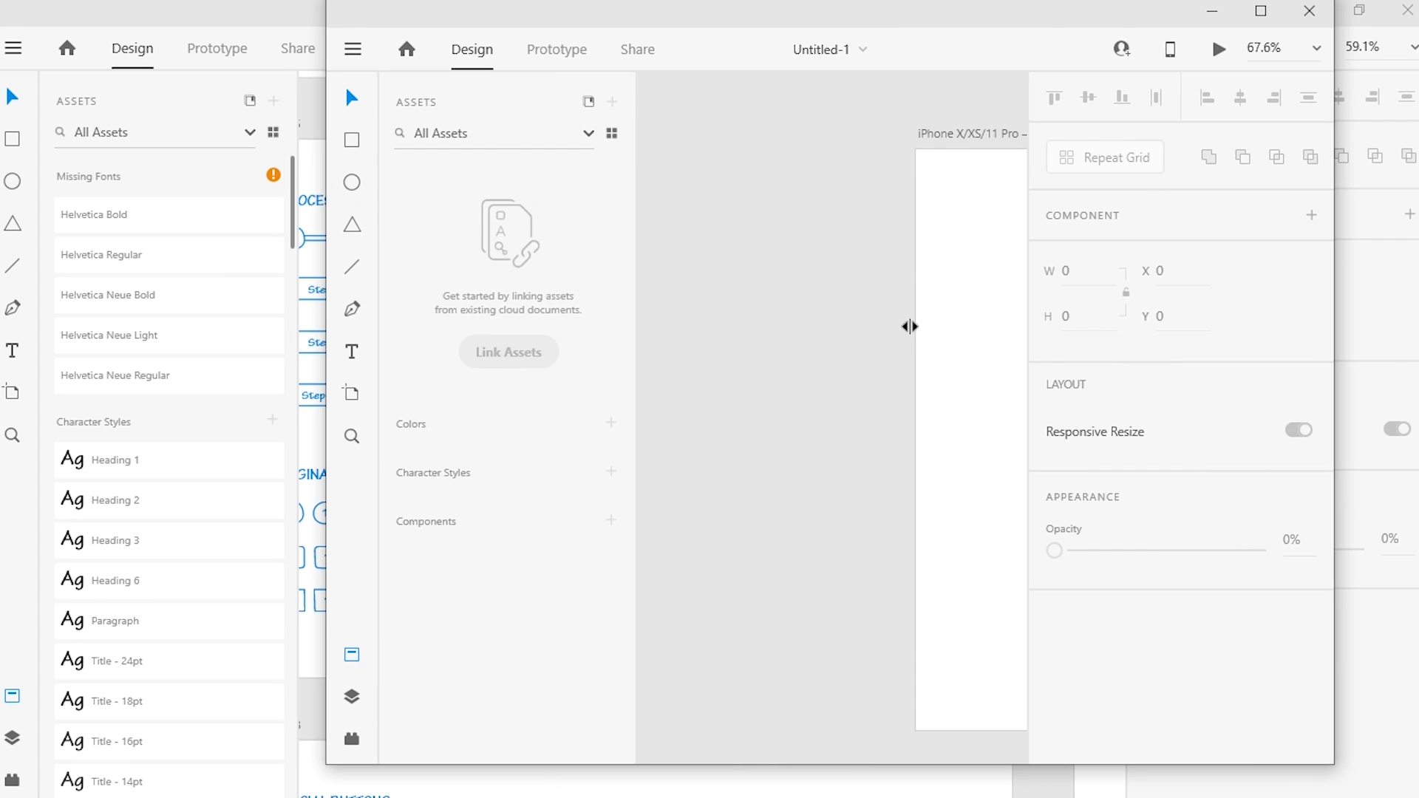
left_click_drag(986, 339, 752, 336)
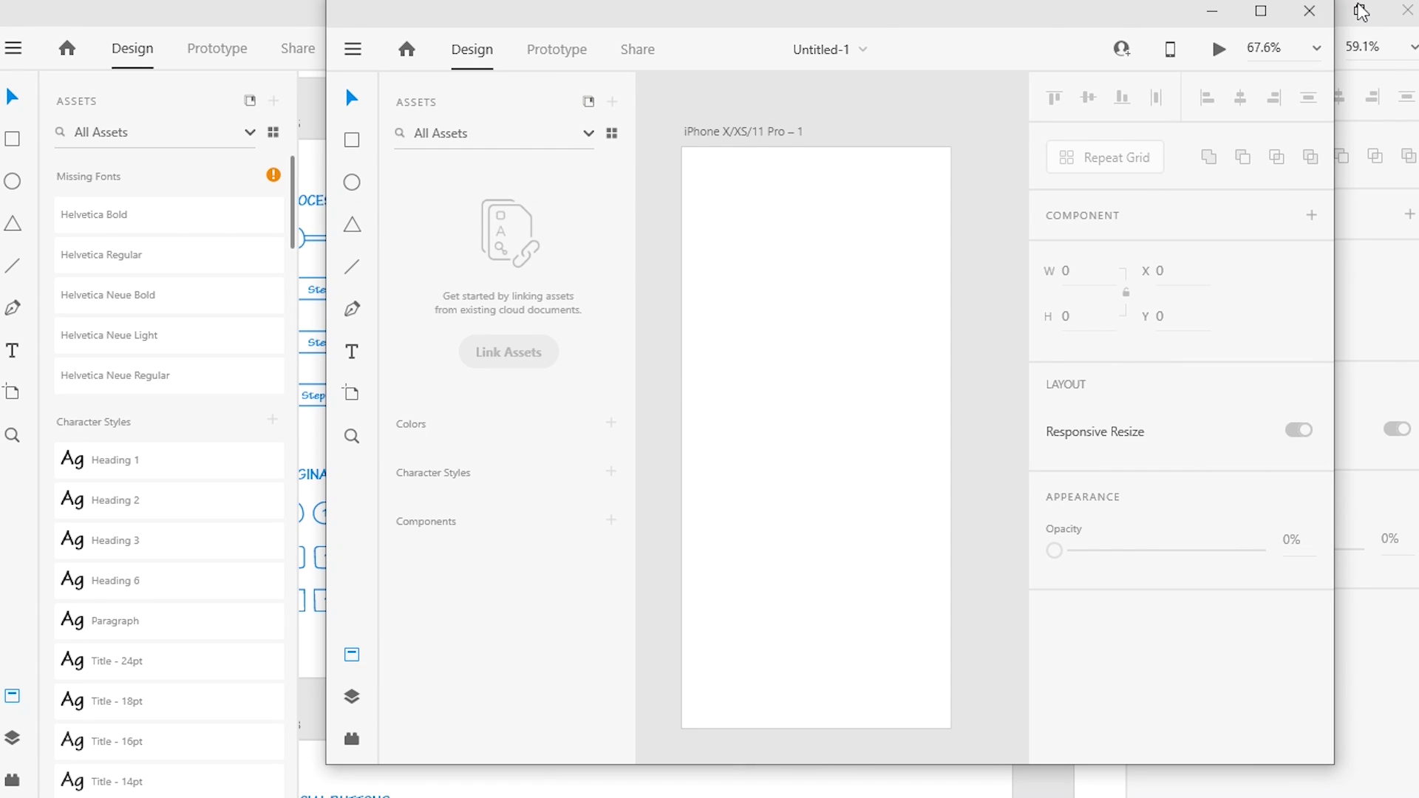
Step: Take the Hand-drawn UI Kit window out of full screen, widen it and select the circular pagination group
left_click(1358, 9)
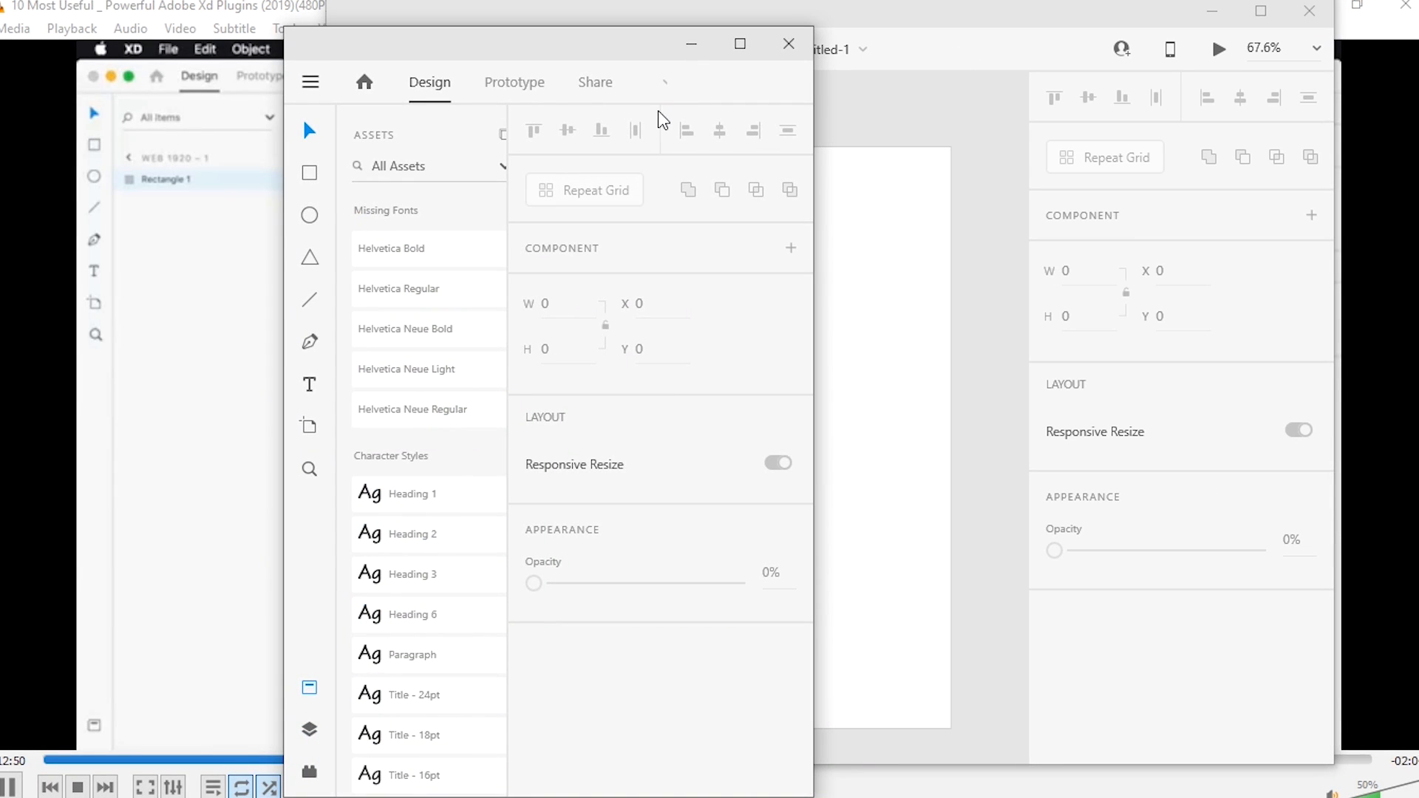
left_click_drag(818, 265, 1162, 267)
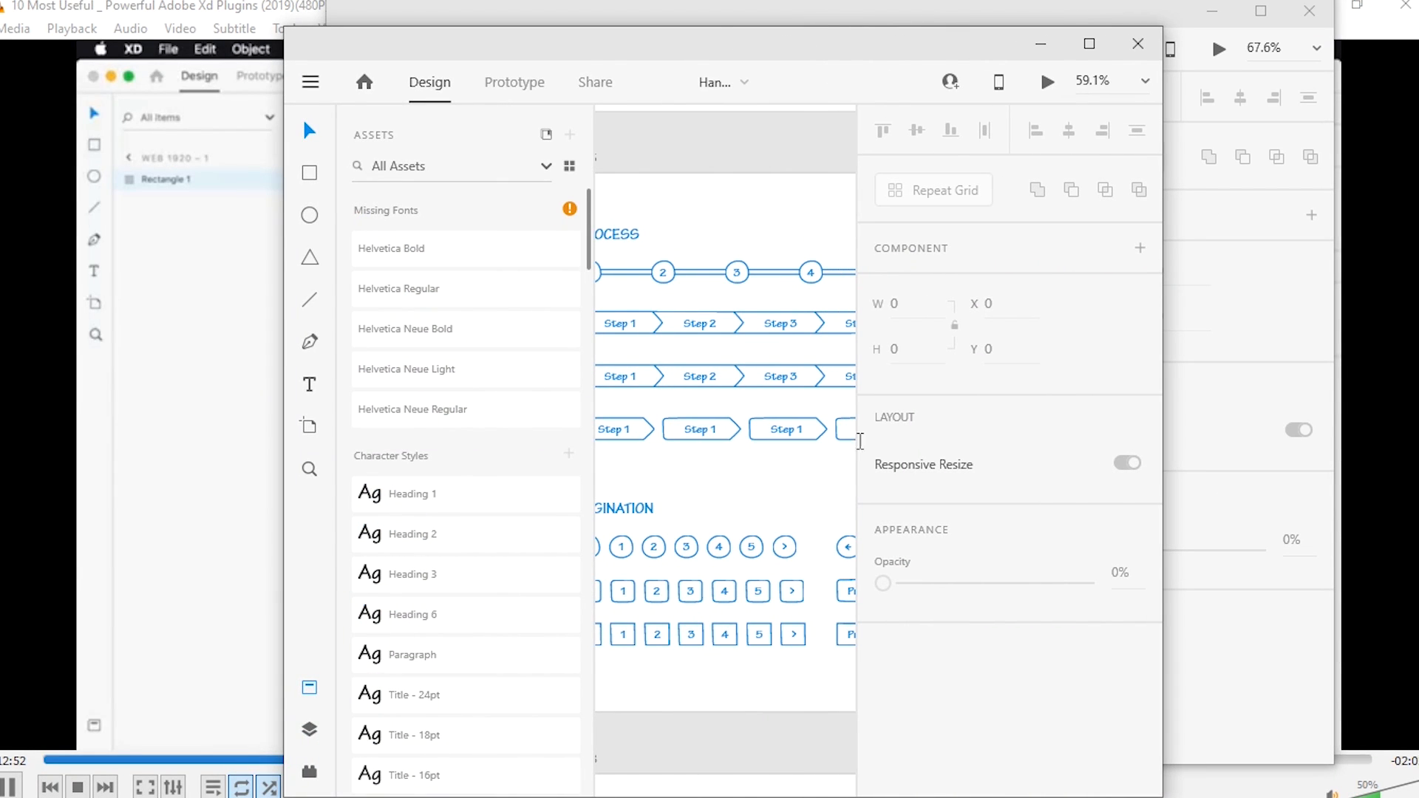
left_click(657, 559)
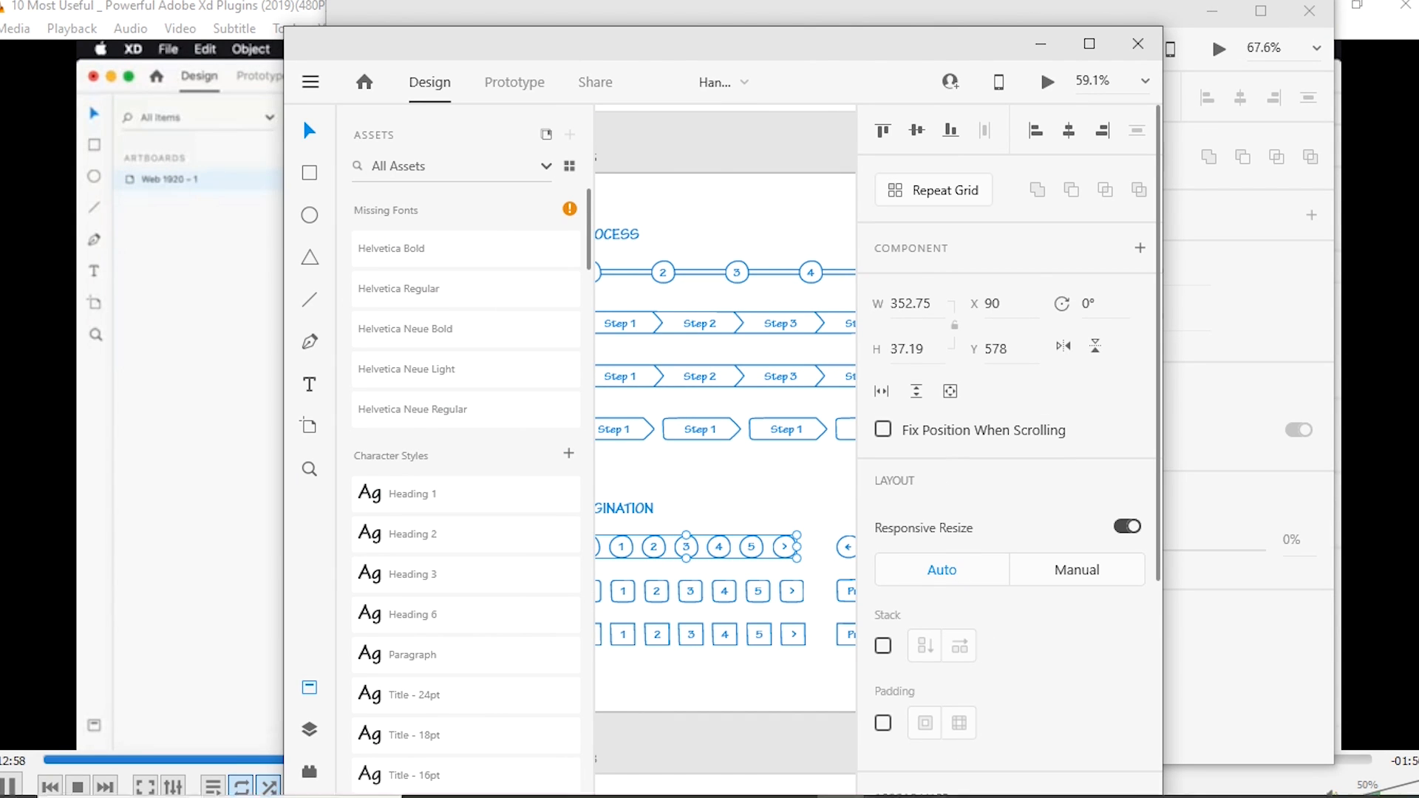
Step: Clear the other windows off the desktop and place the Untitled-1 and UI kit windows side by side
left_click(748, 789)
left_click(752, 792)
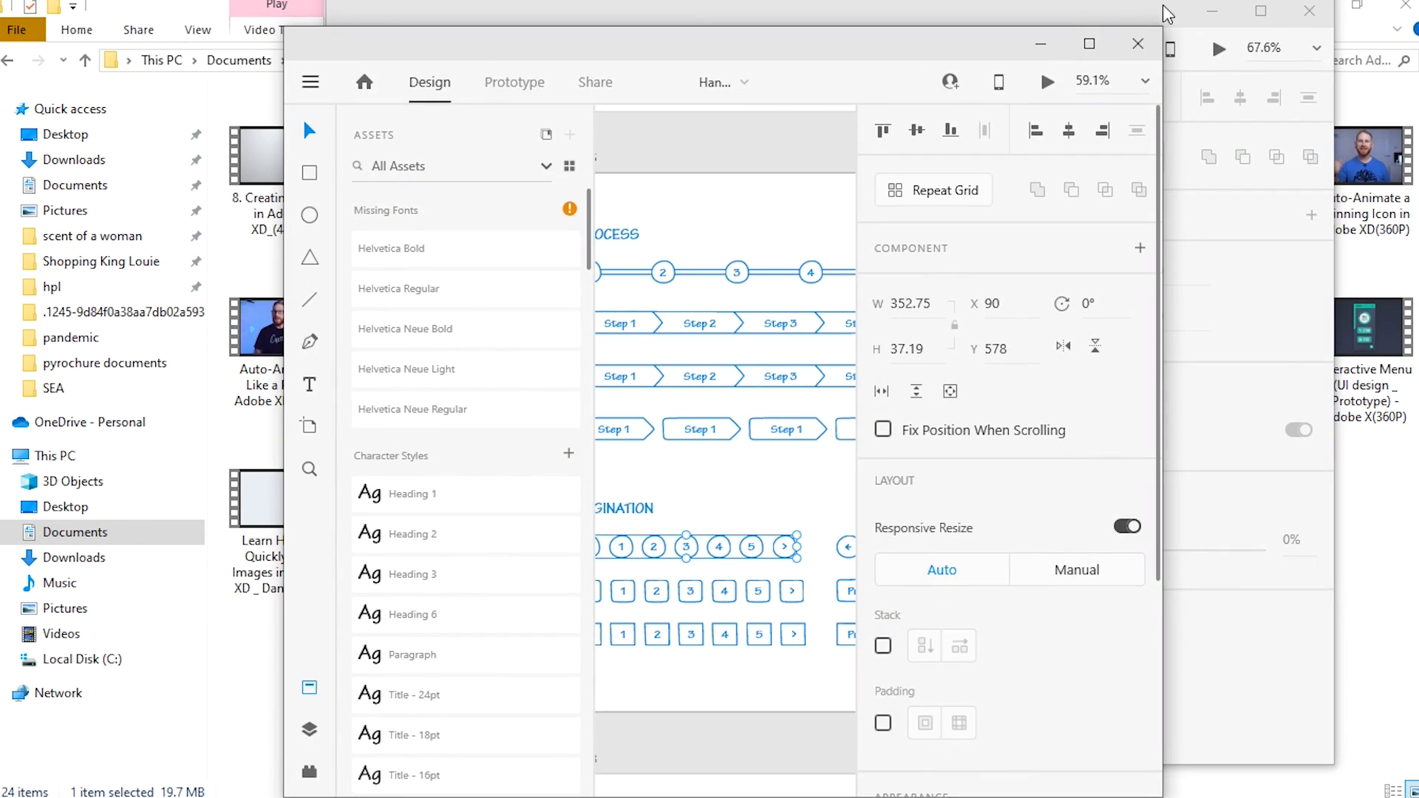
left_click_drag(1163, 6, 1017, 22)
left_click(1308, 4)
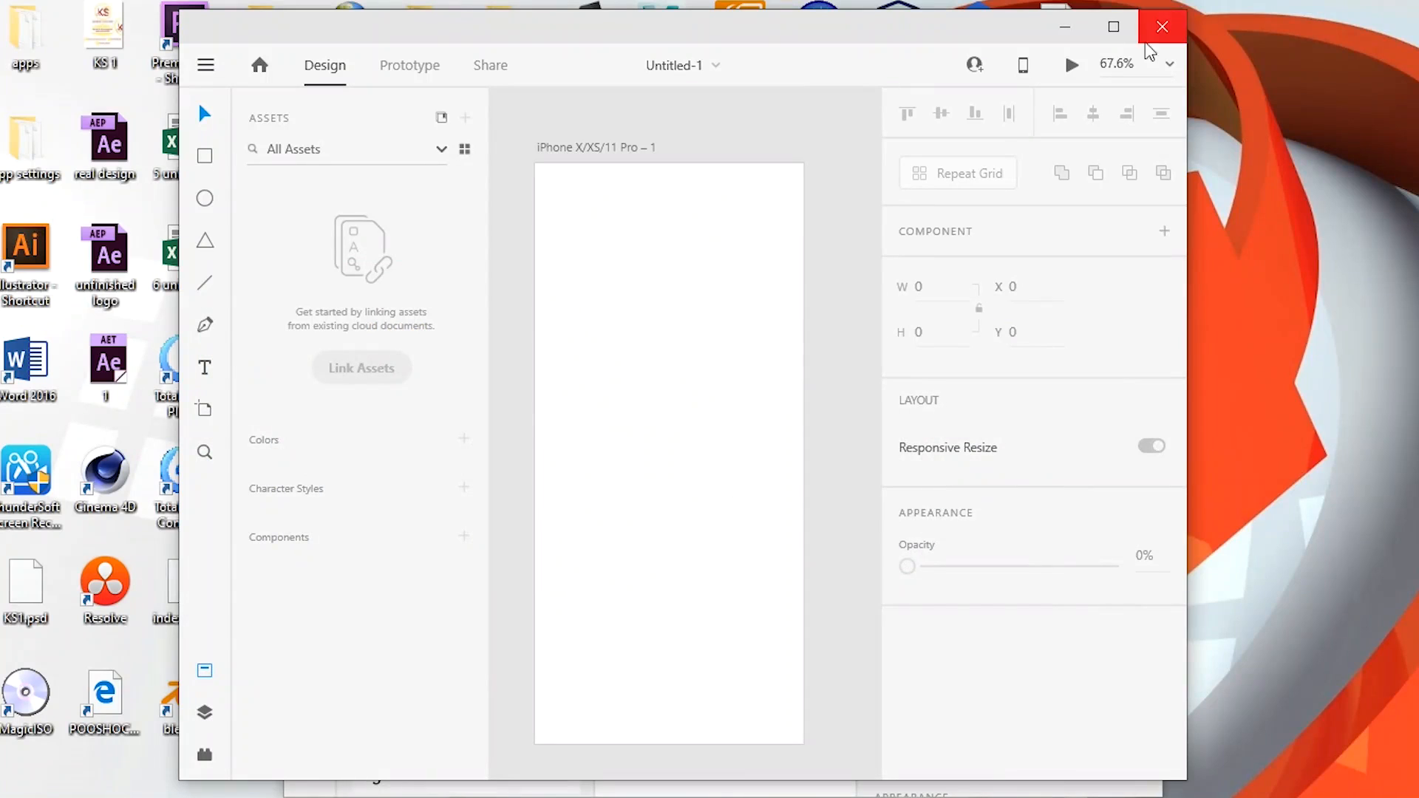
left_click_drag(852, 31, 327, 16)
left_click_drag(803, 56, 1060, 28)
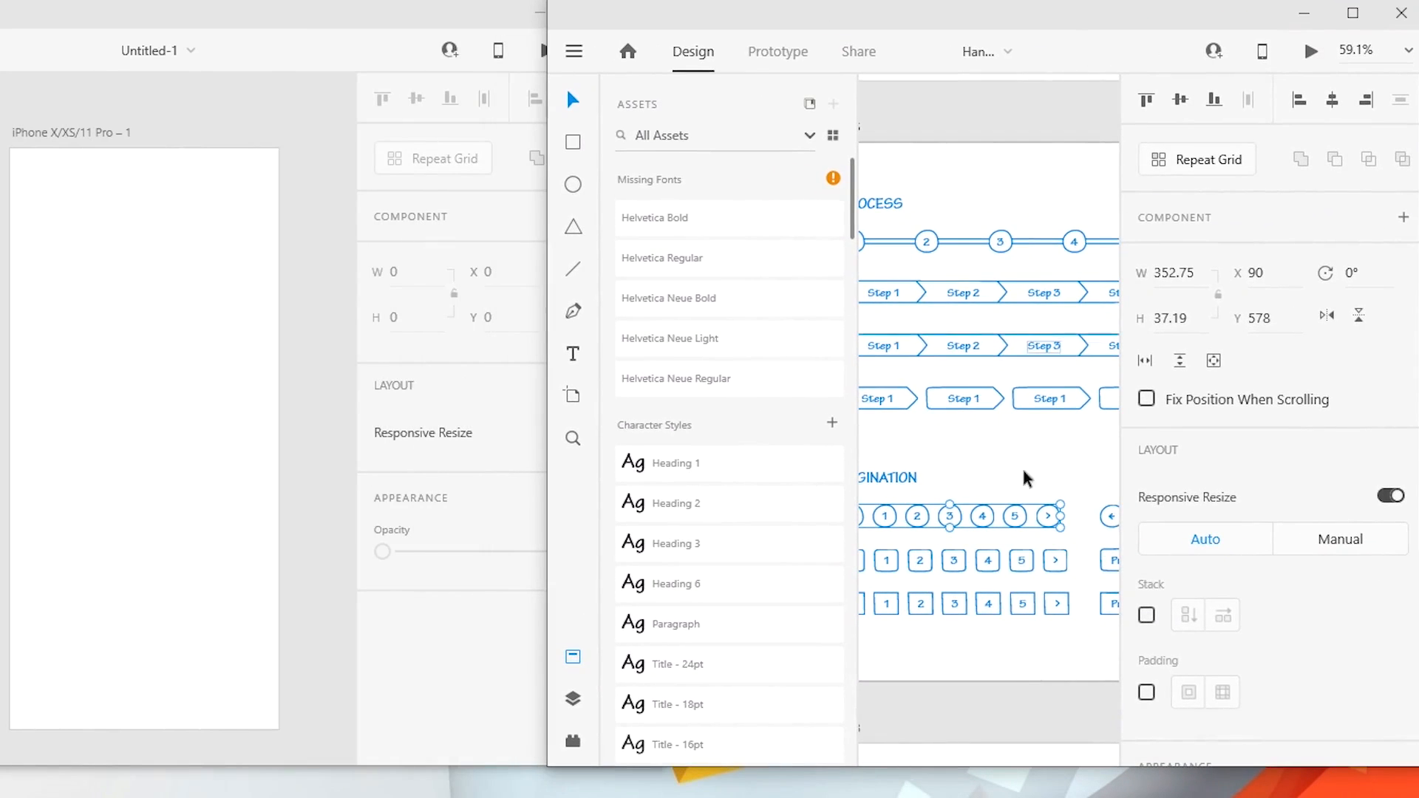
Step: Try to move the circular pagination group and a dropdown button from the UI kit straight onto the Untitled-1 artboard
left_click_drag(987, 524, 177, 479)
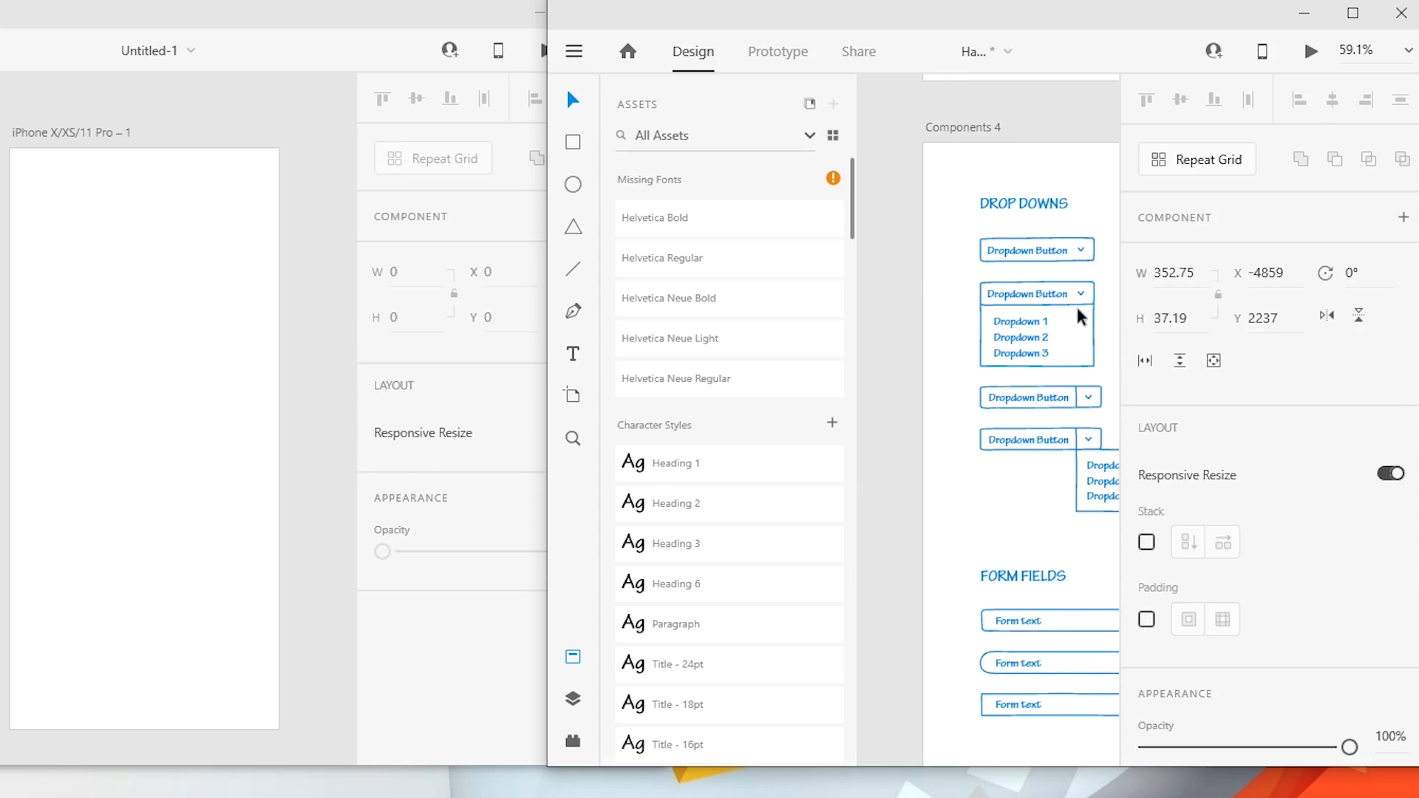
left_click(1073, 248)
left_click_drag(1081, 246, 686, 336)
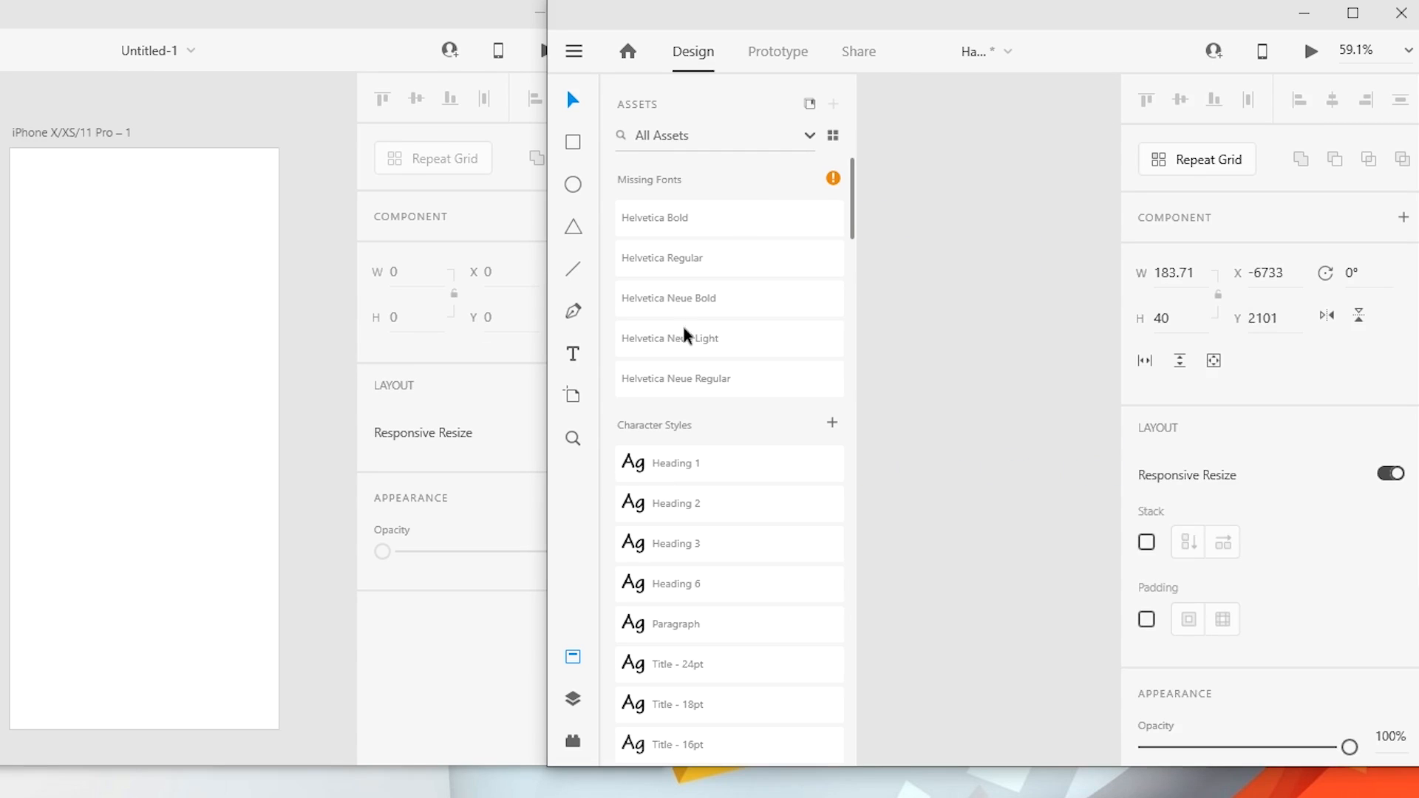
Step: Copy the circular pagination group from the UI kit and paste it into Untitled-1, maximizing each document's window
left_click(1352, 14)
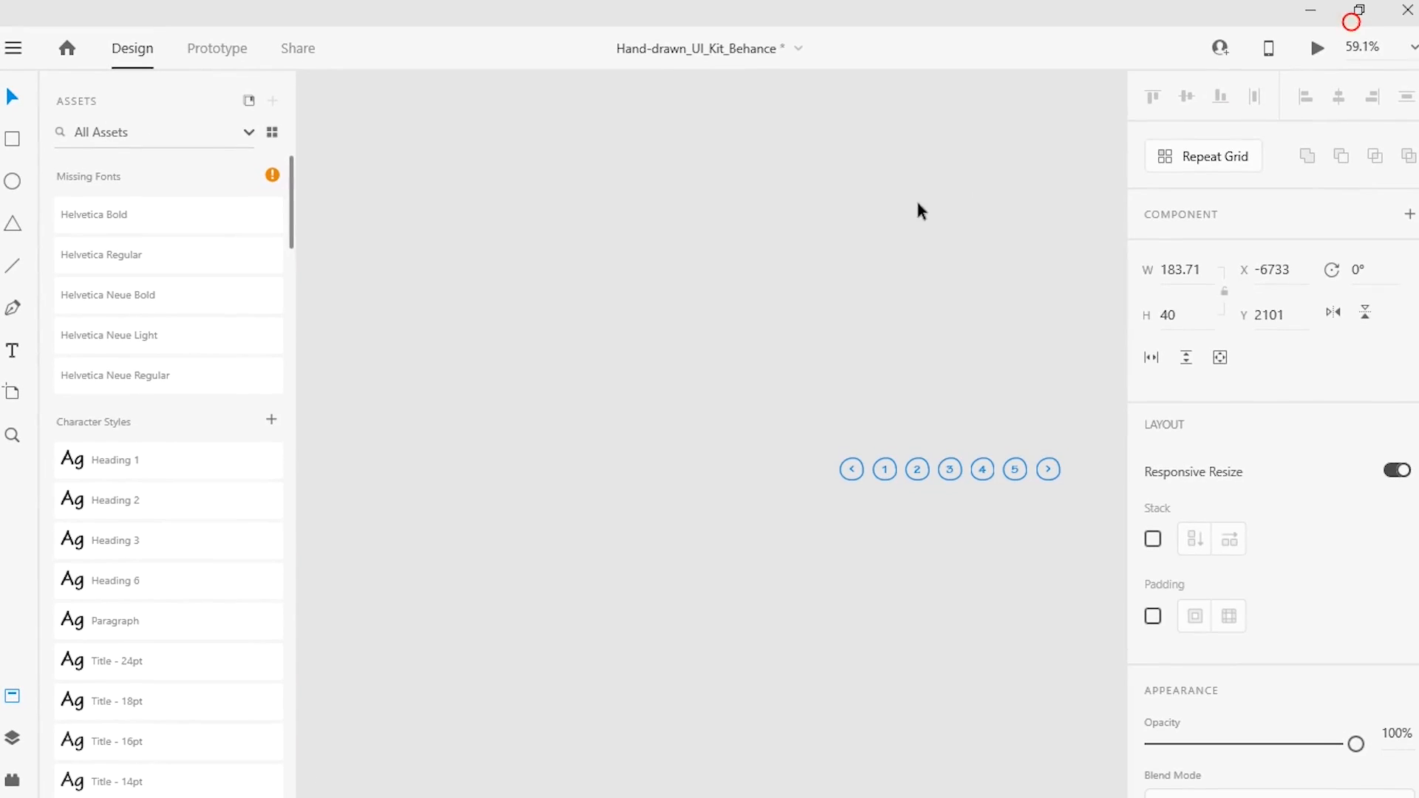
left_click(948, 476)
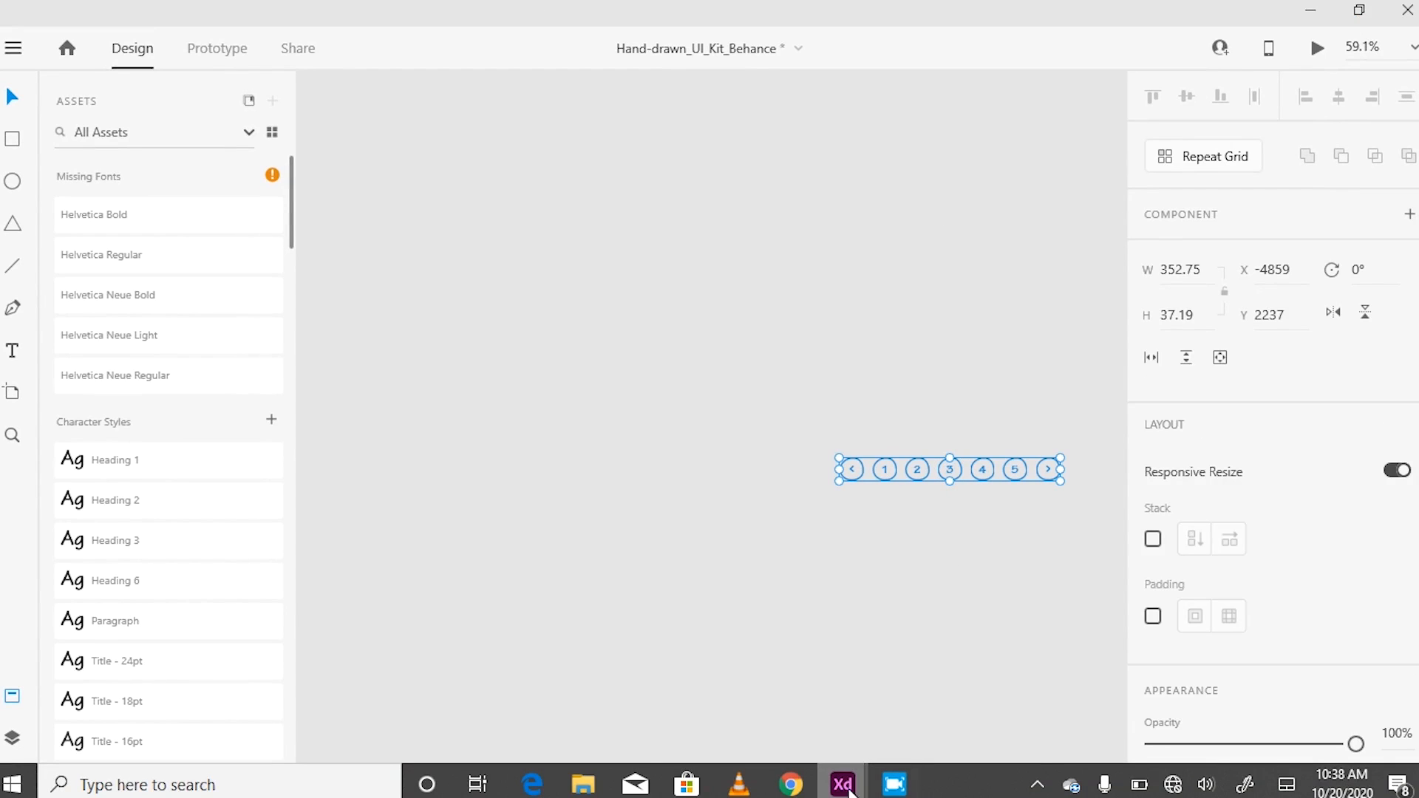
mouse_move(843, 783)
left_click(932, 677)
left_click(157, 412)
key("ctrl+v")
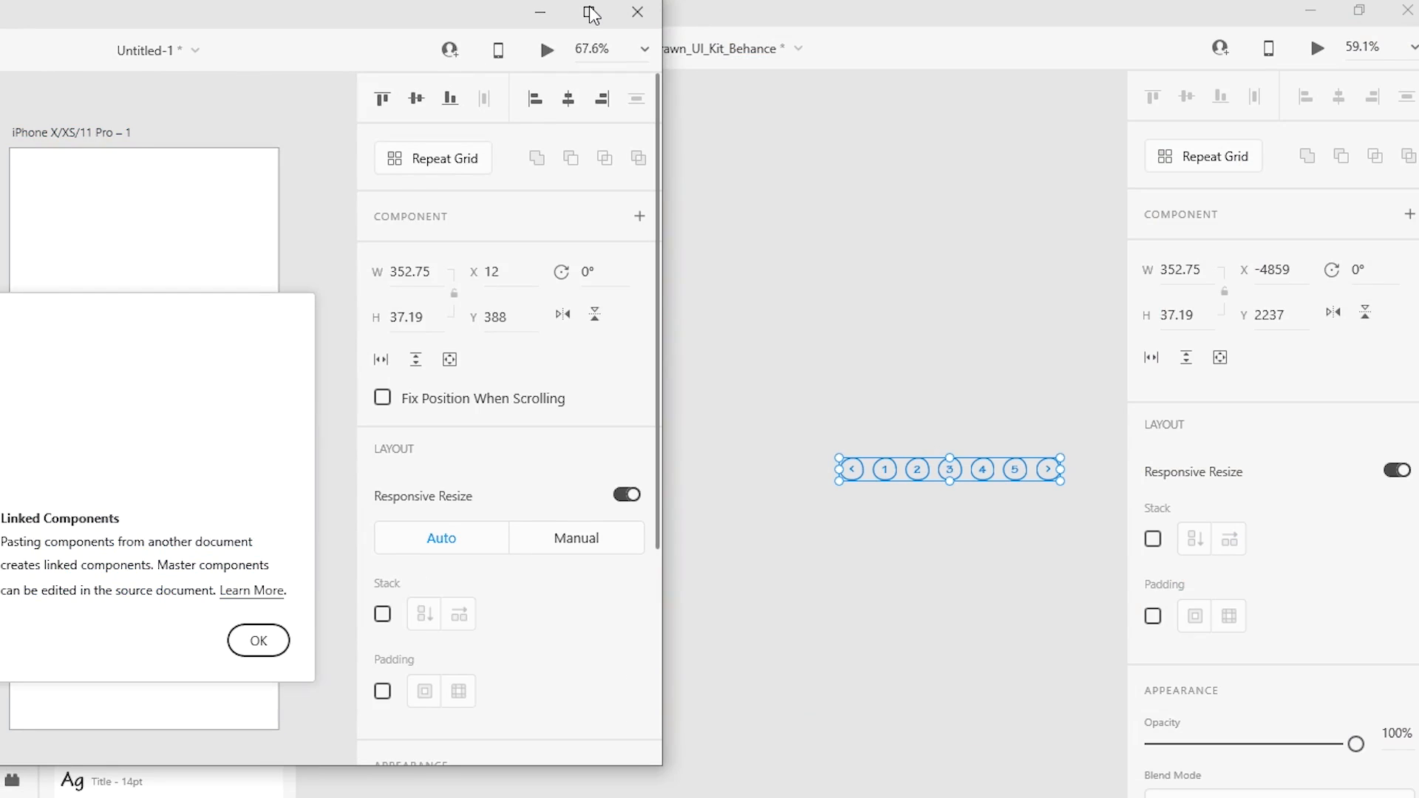
left_click(590, 11)
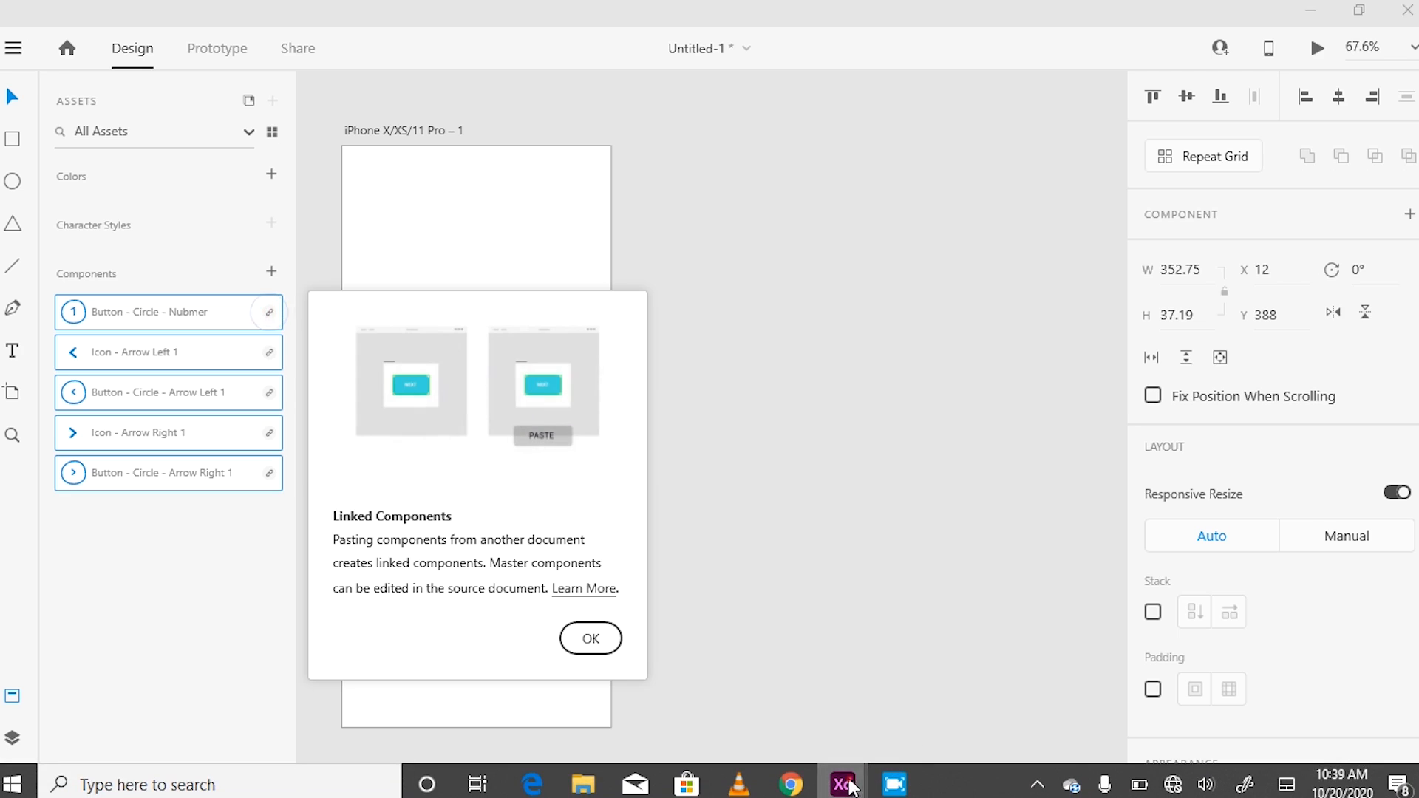
Step: Examine the UI kit's component and web component artboards at 25% zoom
mouse_move(843, 783)
left_click(773, 701)
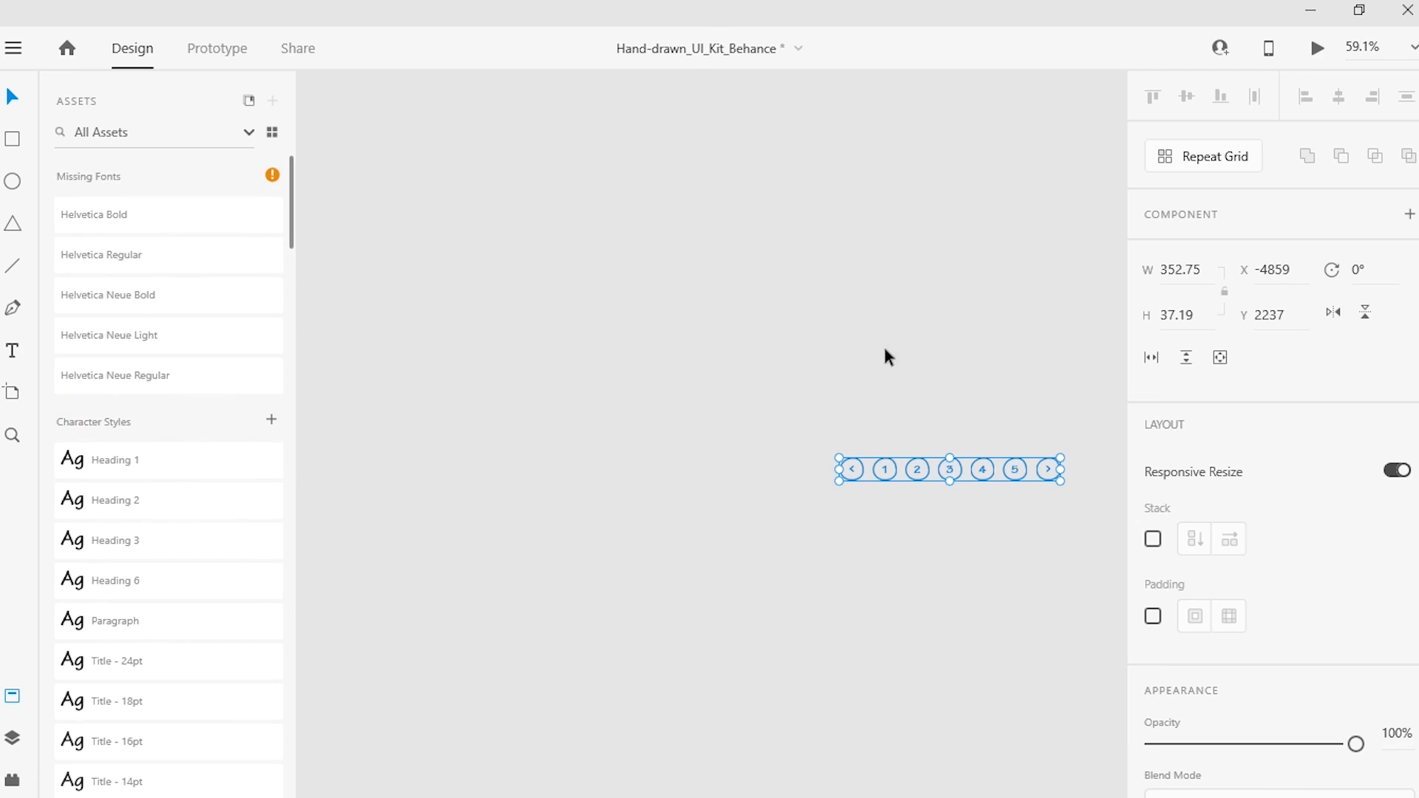
scroll(860, 463, "down", 3)
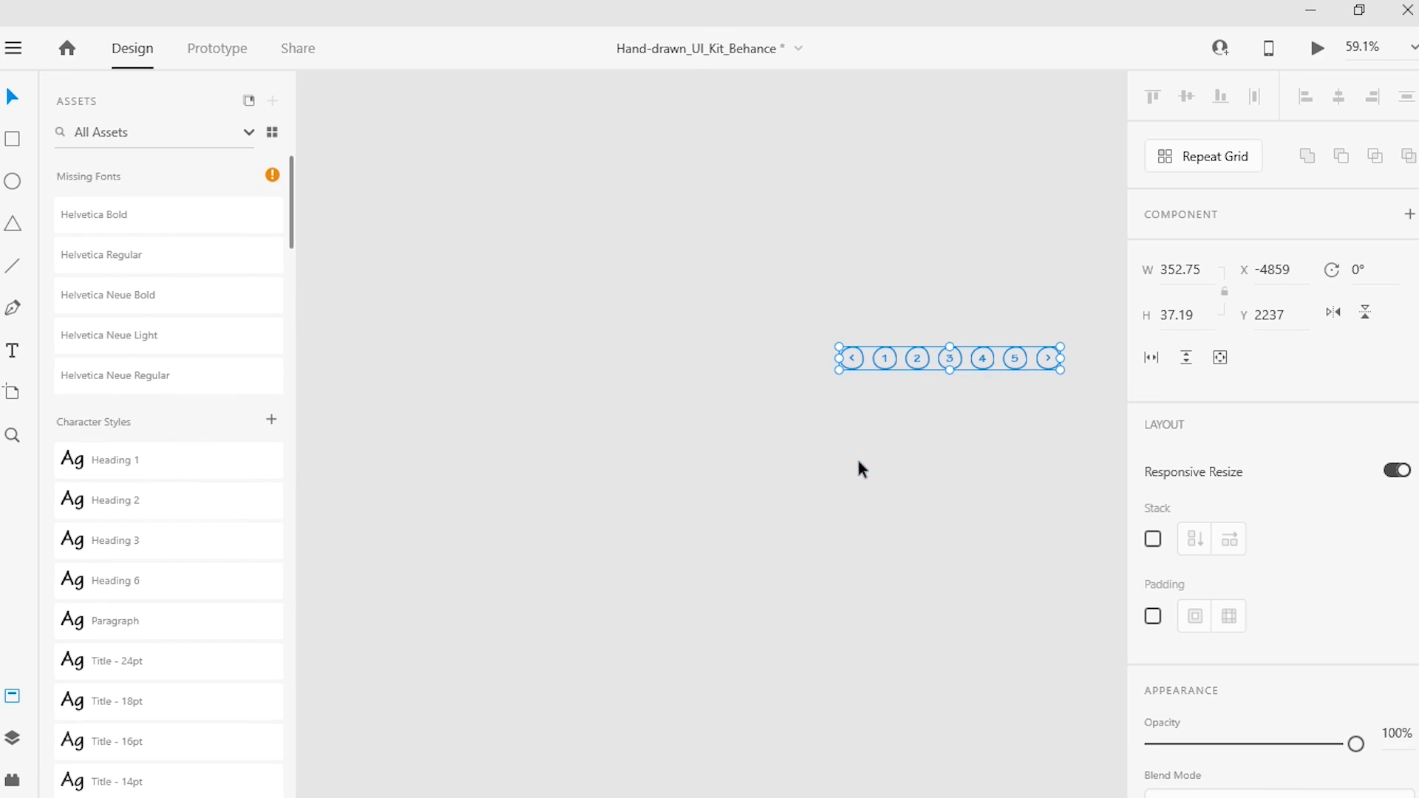
left_click(1410, 46)
left_click(1261, 82)
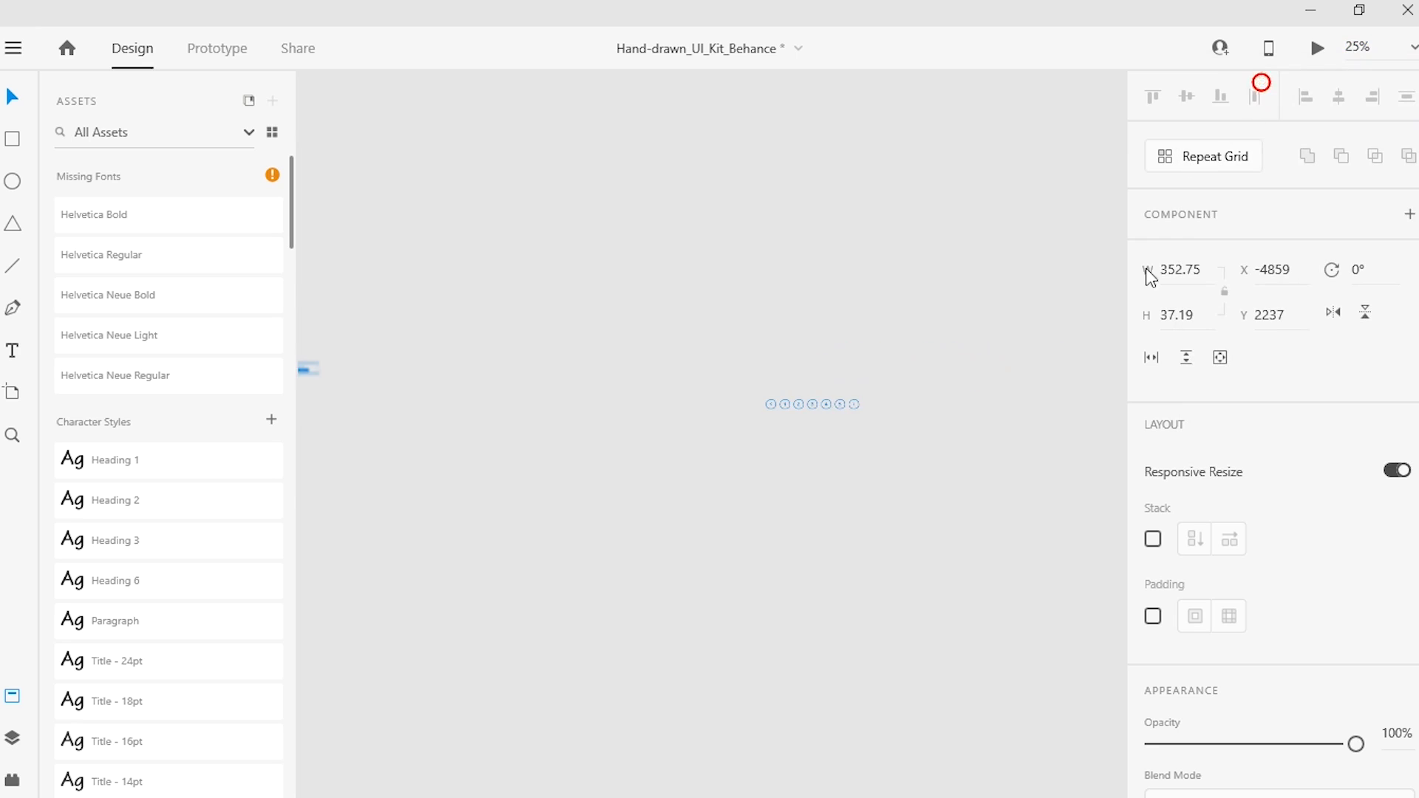
left_click_drag(963, 662, 635, 583)
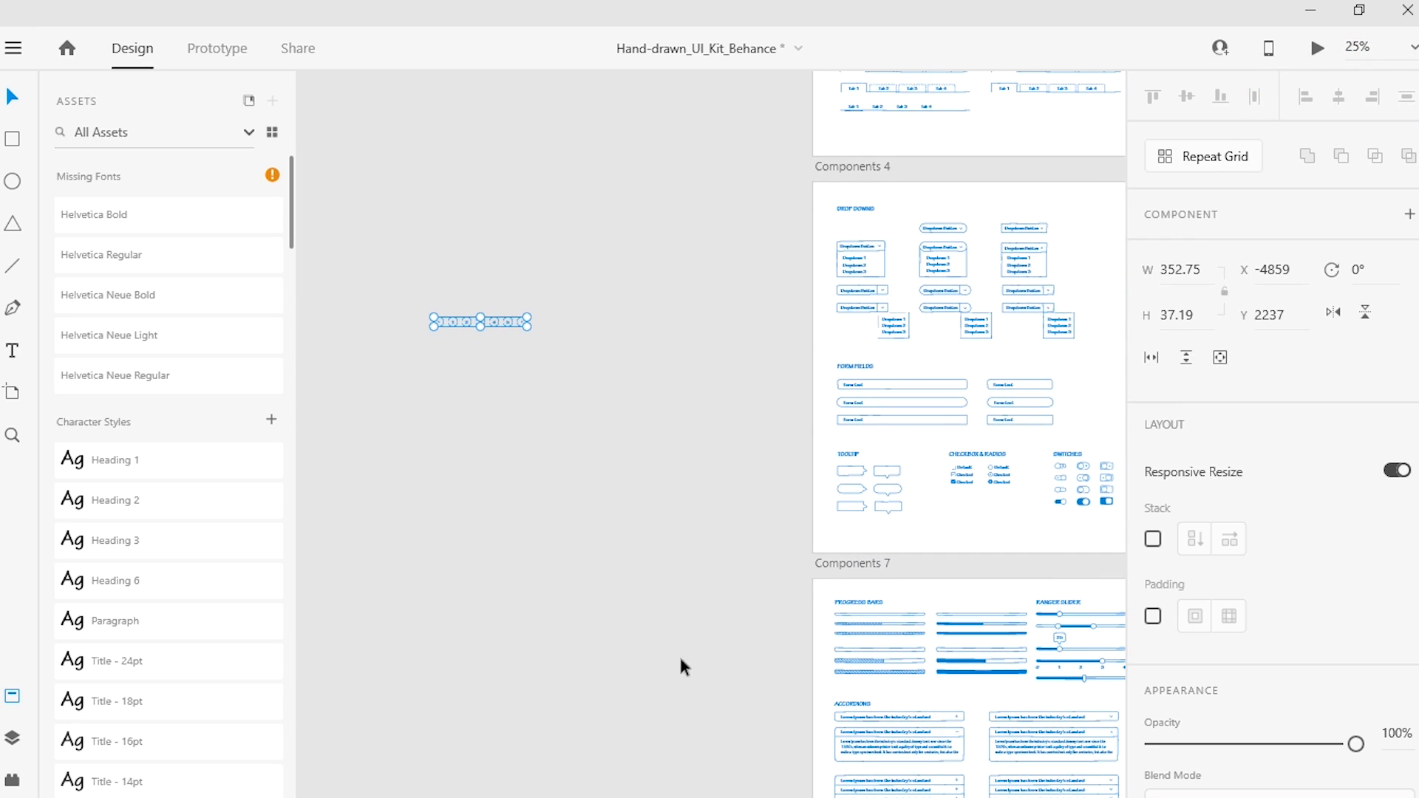
scroll(1020, 502, "right", 5)
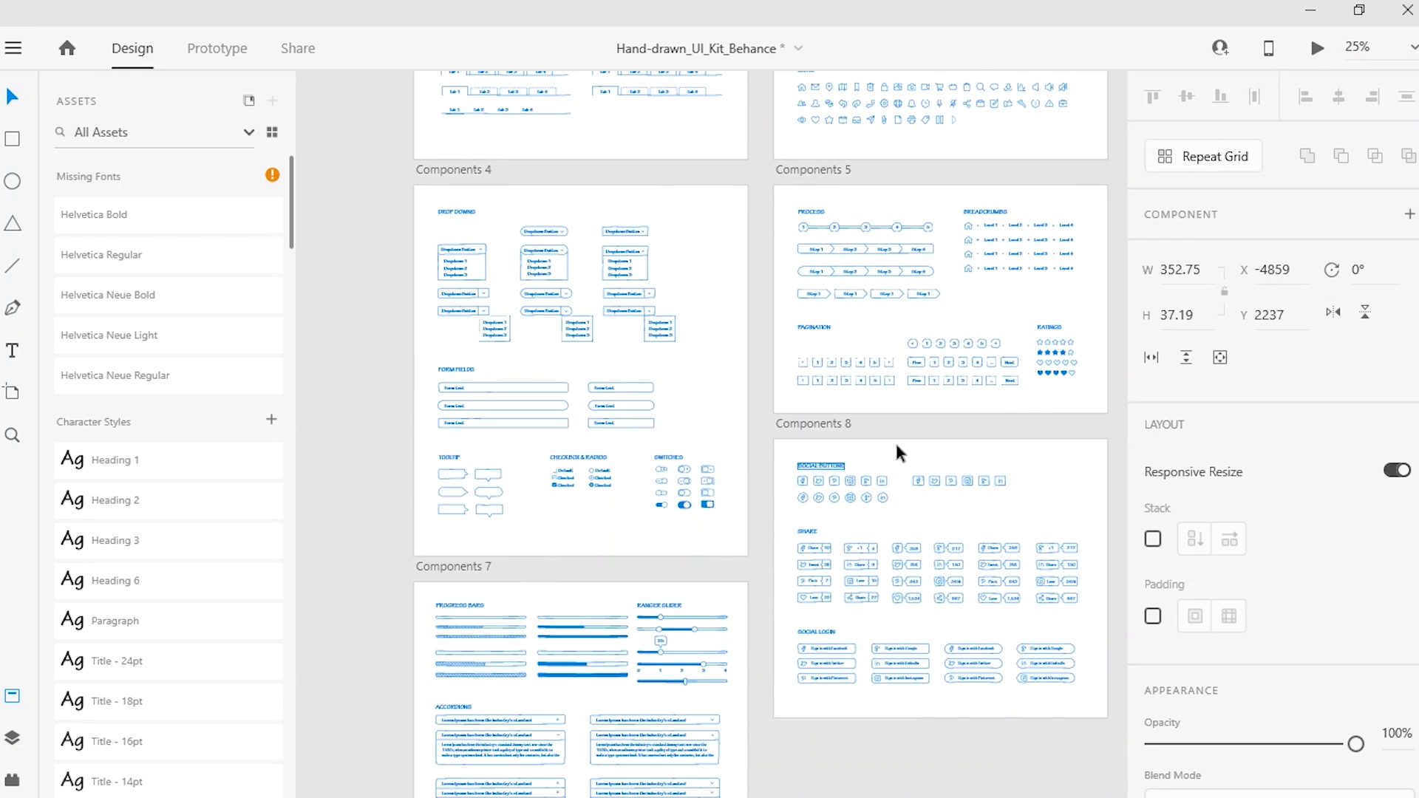
scroll(886, 449, "right", 2)
scroll(885, 449, "up", 3)
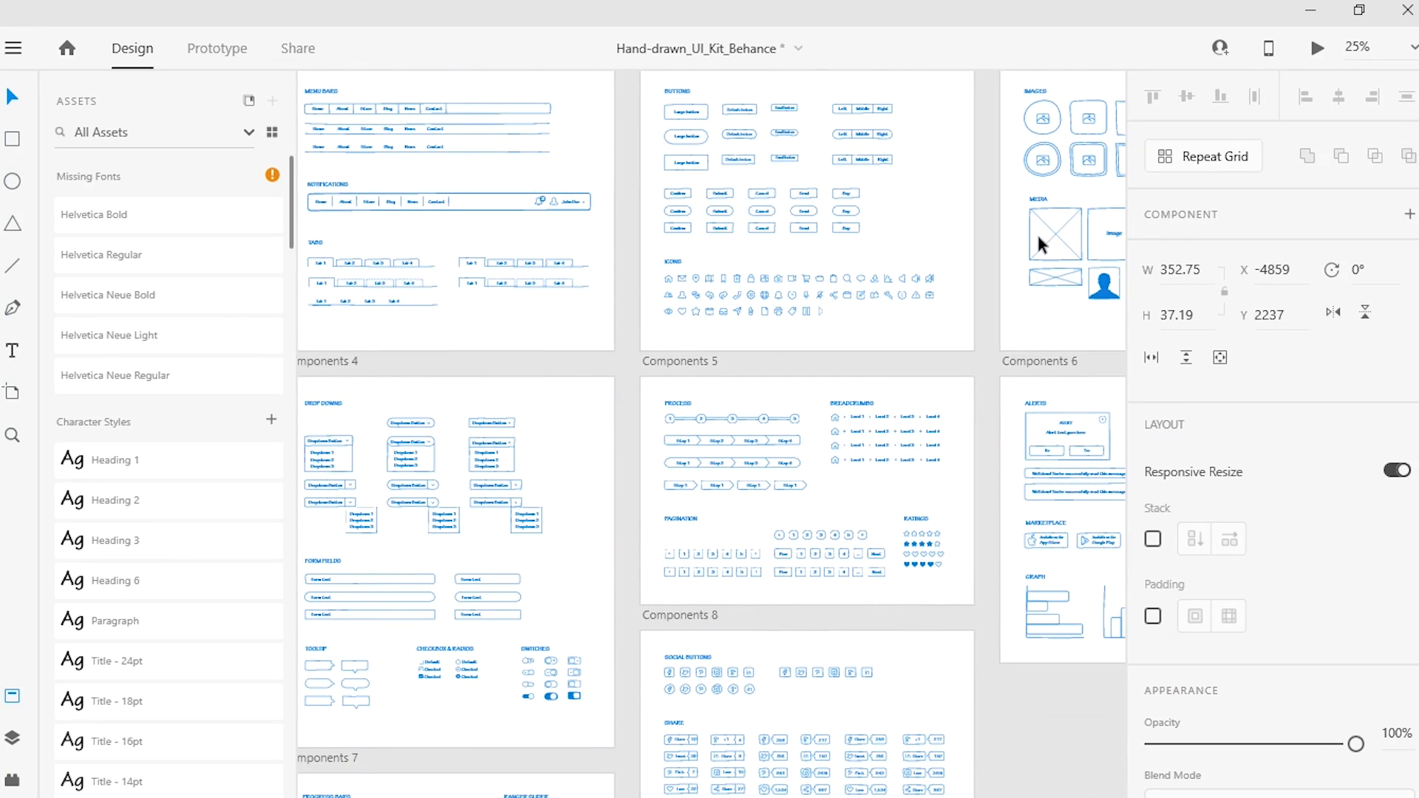
left_click_drag(1032, 239, 600, 256)
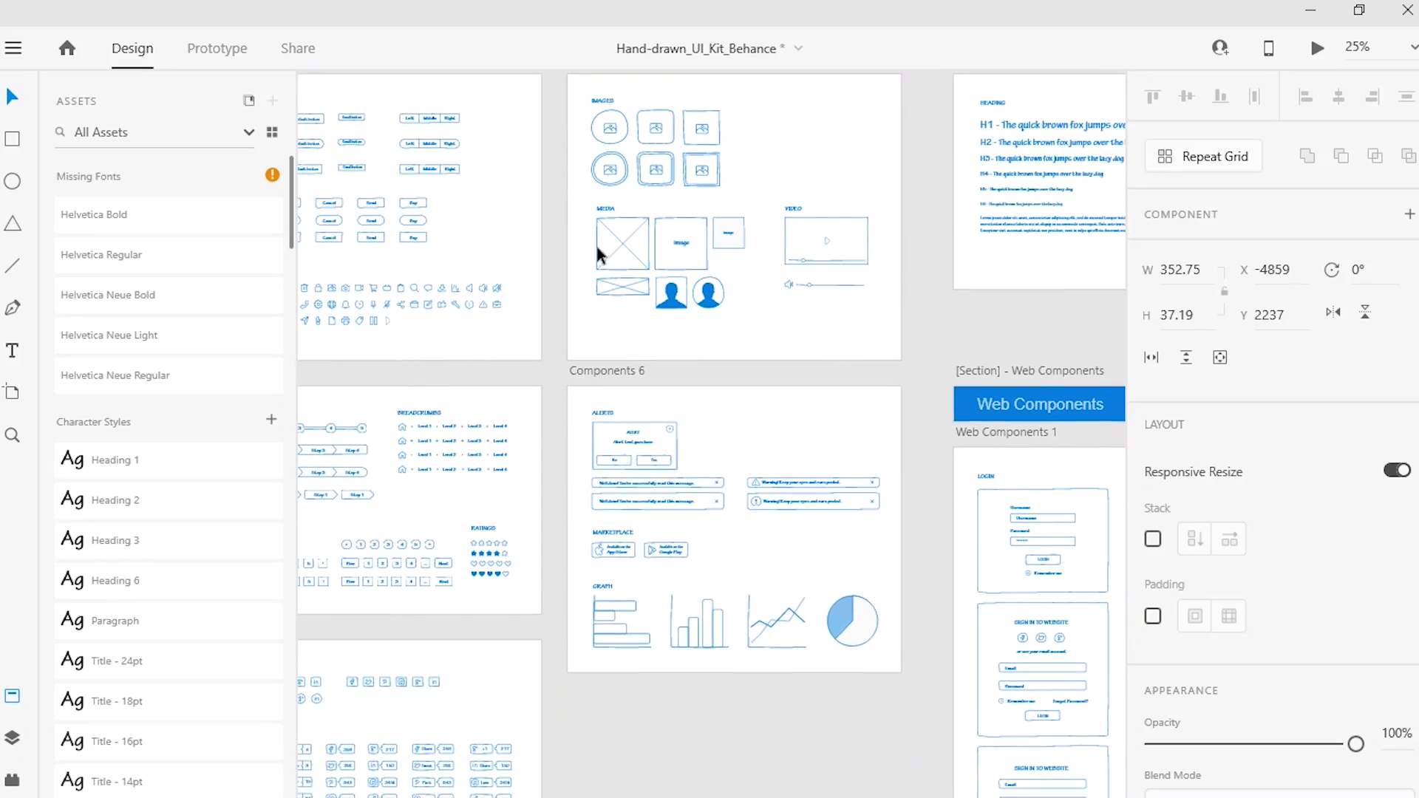
scroll(1044, 419, "down", 3)
scroll(1045, 419, "right", 3)
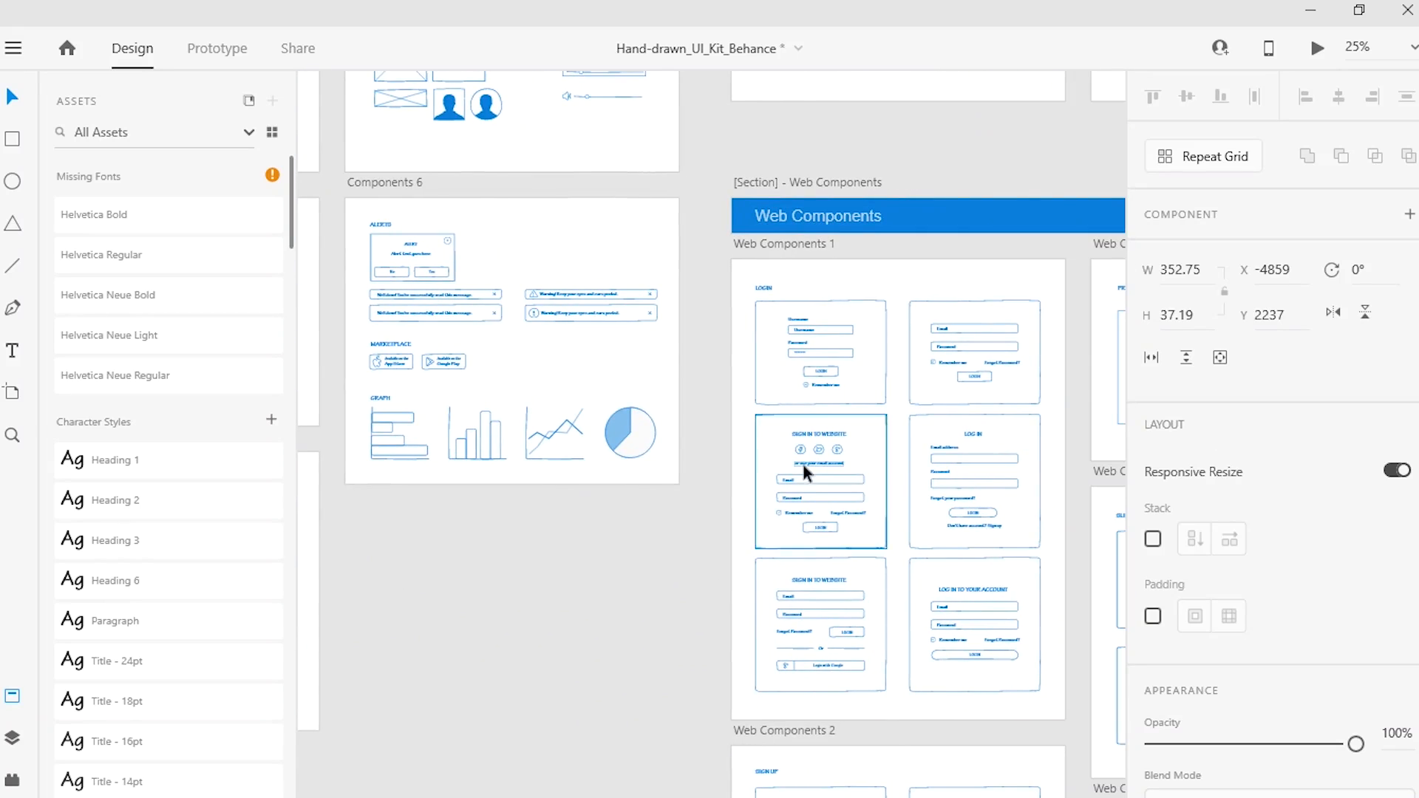
scroll(874, 494, "up", 1)
scroll(873, 494, "down", 2)
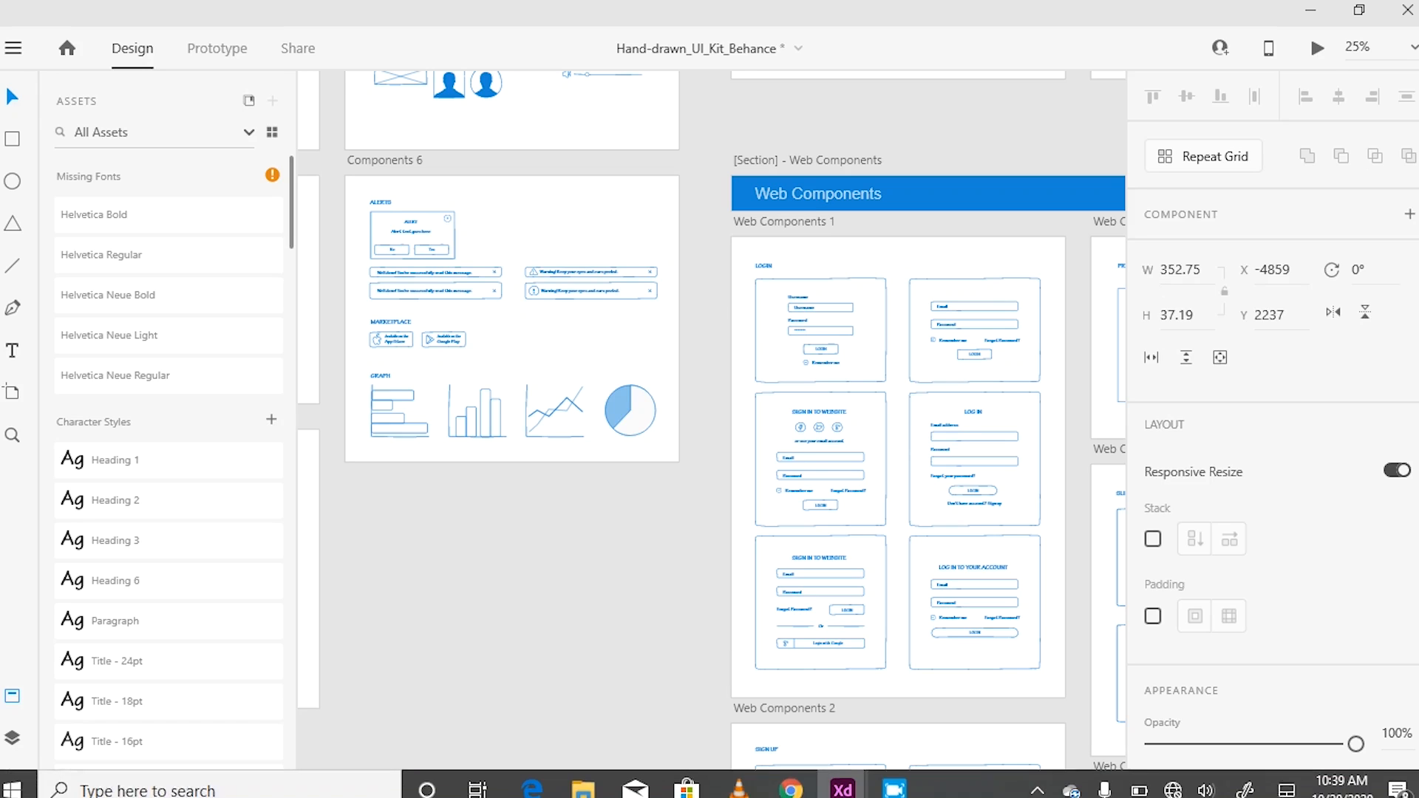
Step: Return to the Untitled-1 document and dismiss the Linked Components notice
mouse_move(842, 784)
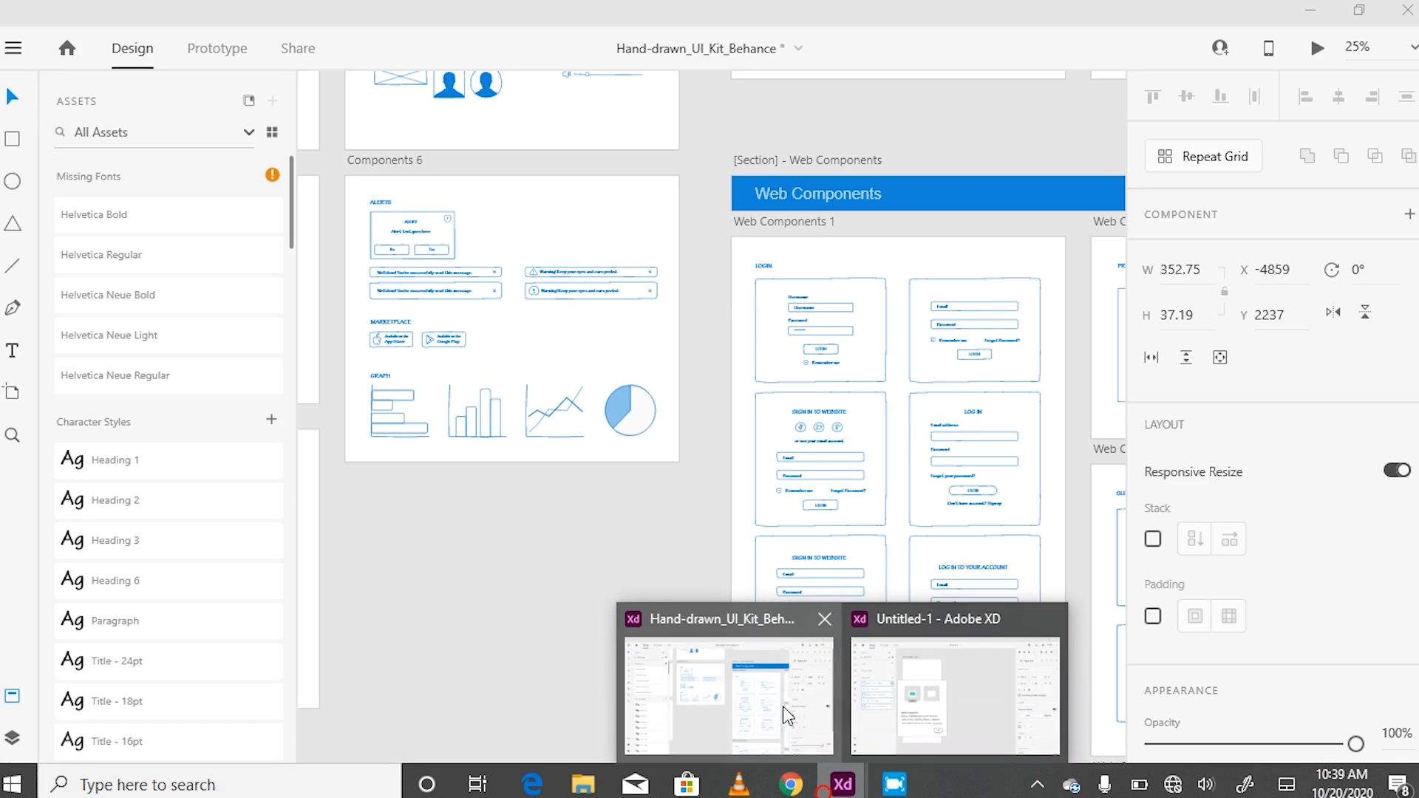
left_click(924, 690)
left_click(588, 640)
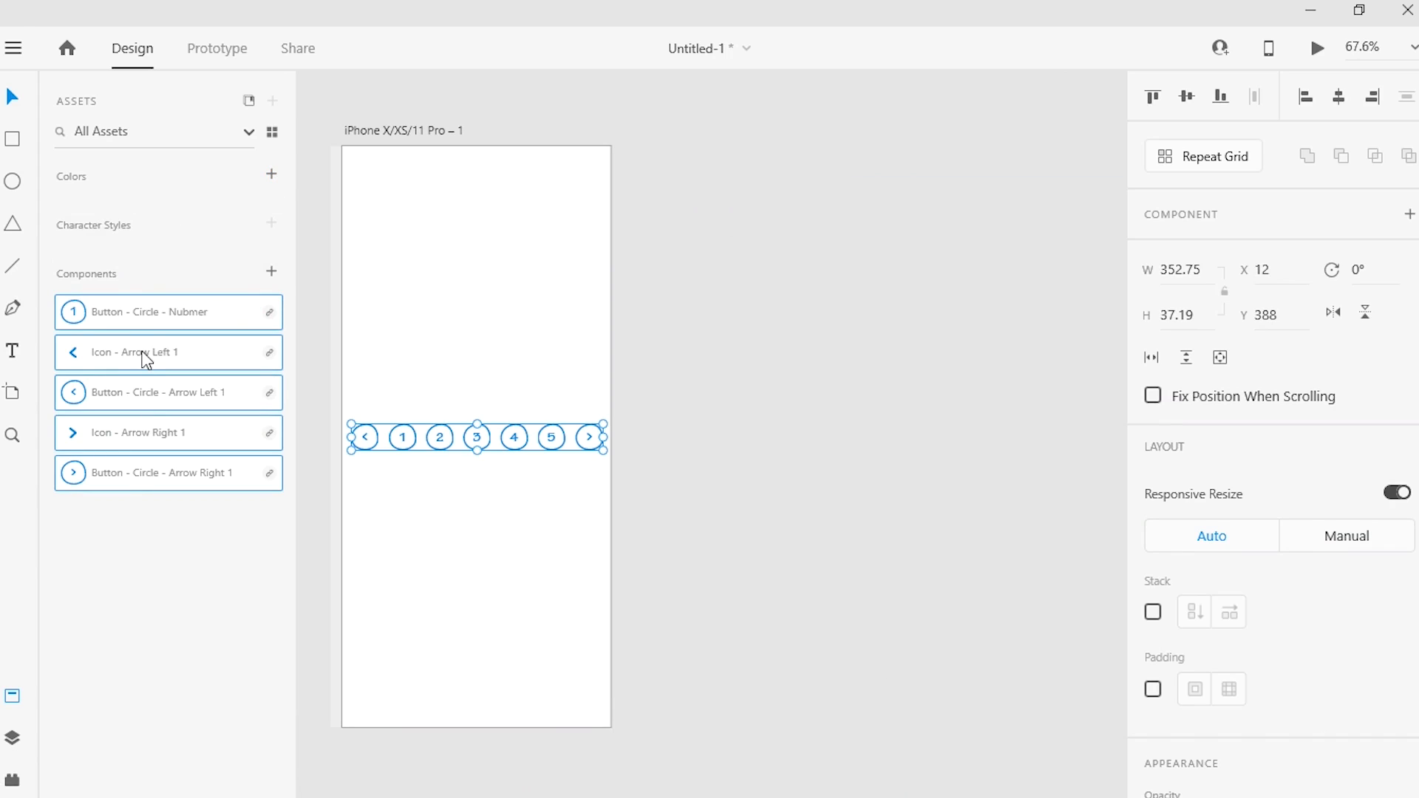
Step: Turn the pasted pagination group into a component and move it up on the artboard to X 42, Y 238
left_click(270, 271)
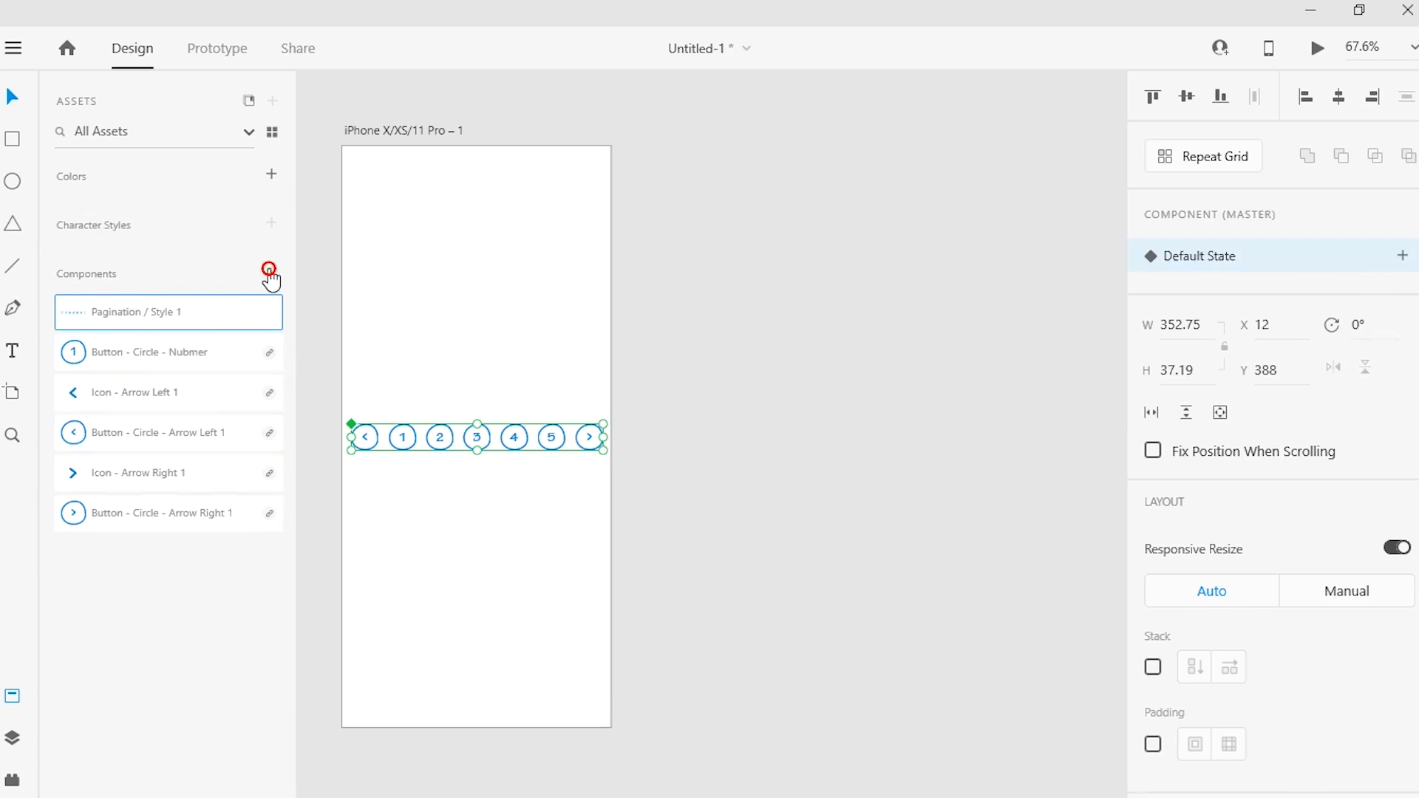
left_click_drag(523, 441, 543, 322)
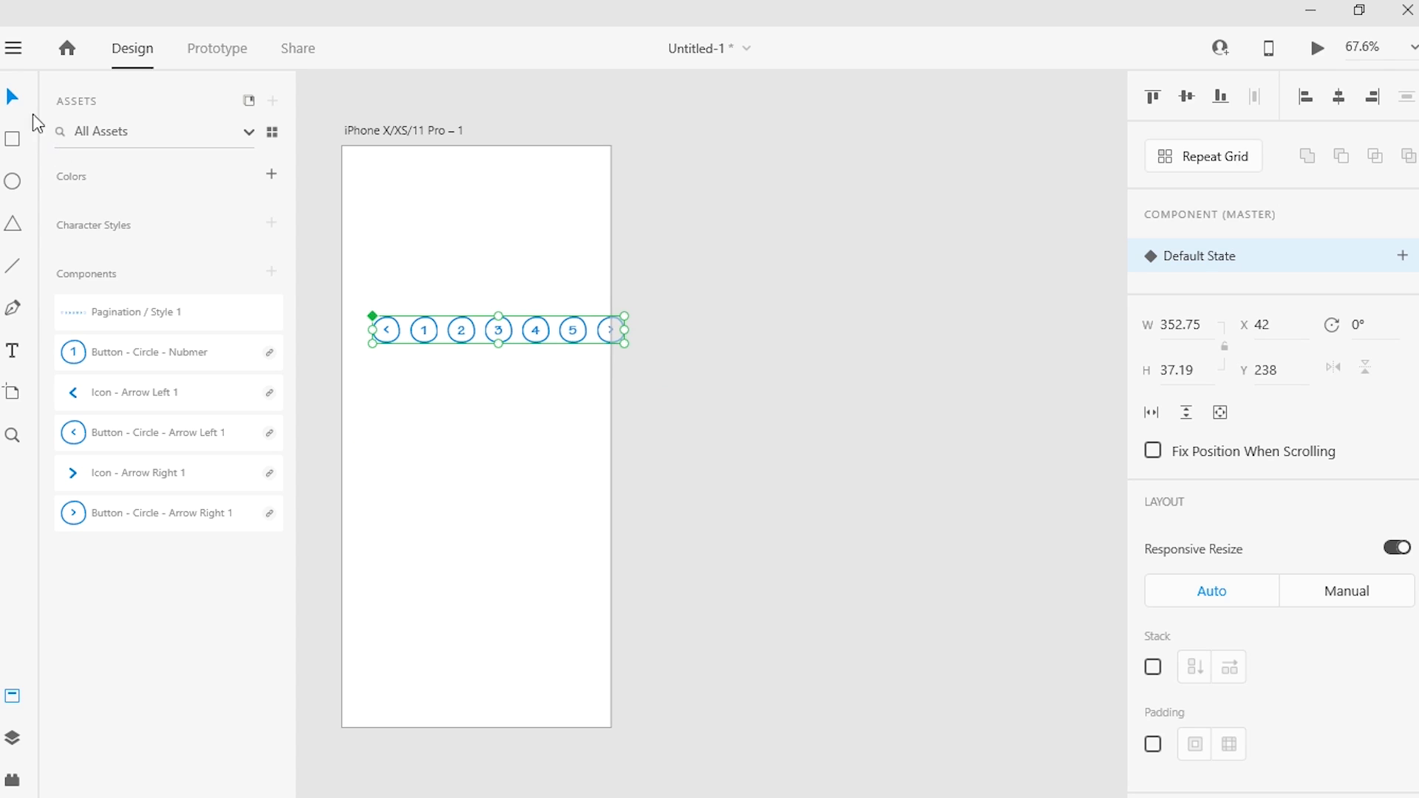
Step: Generate a pattern of 3 columns and 3 rows from the pagination with the Pattern Maker plugin and return to the plugin list
left_click(18, 781)
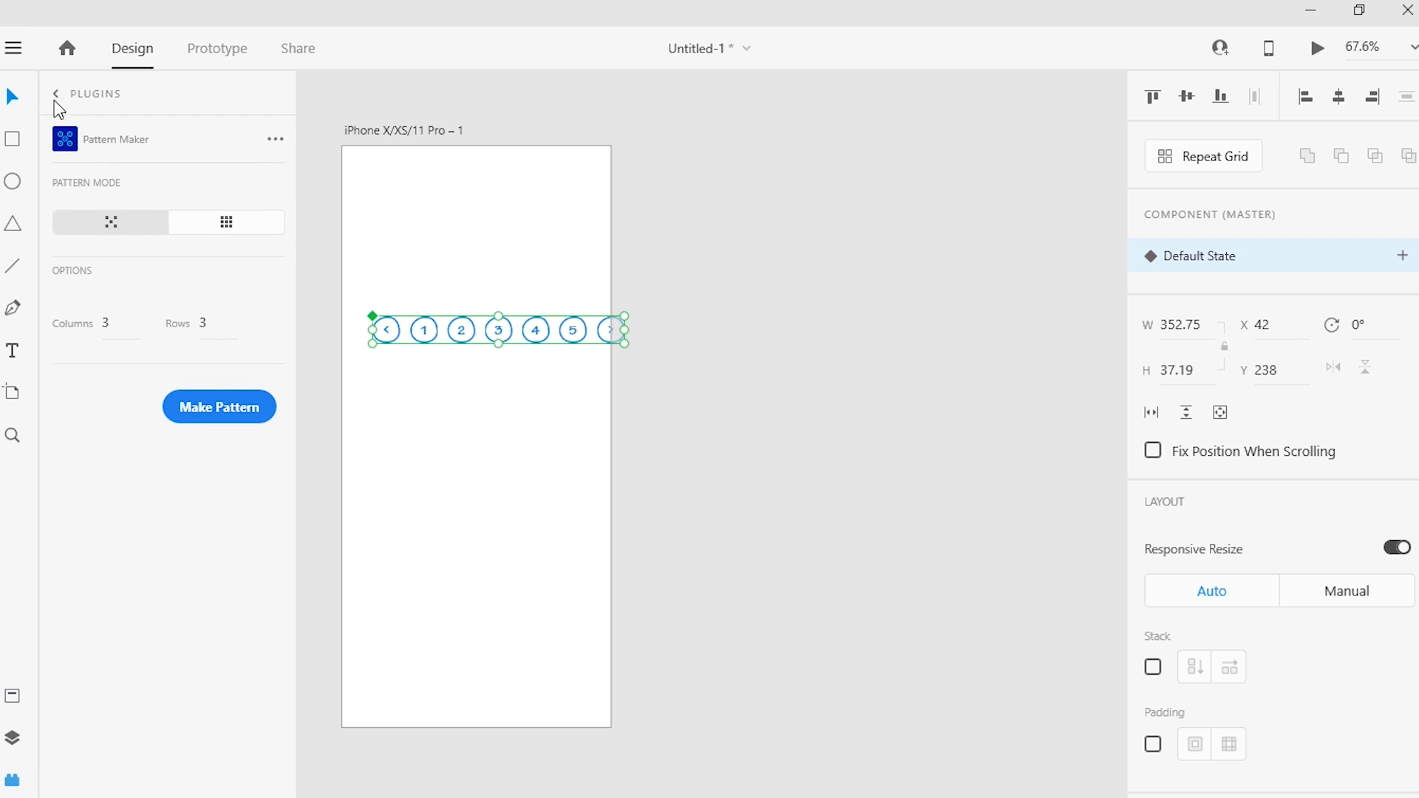
left_click(230, 408)
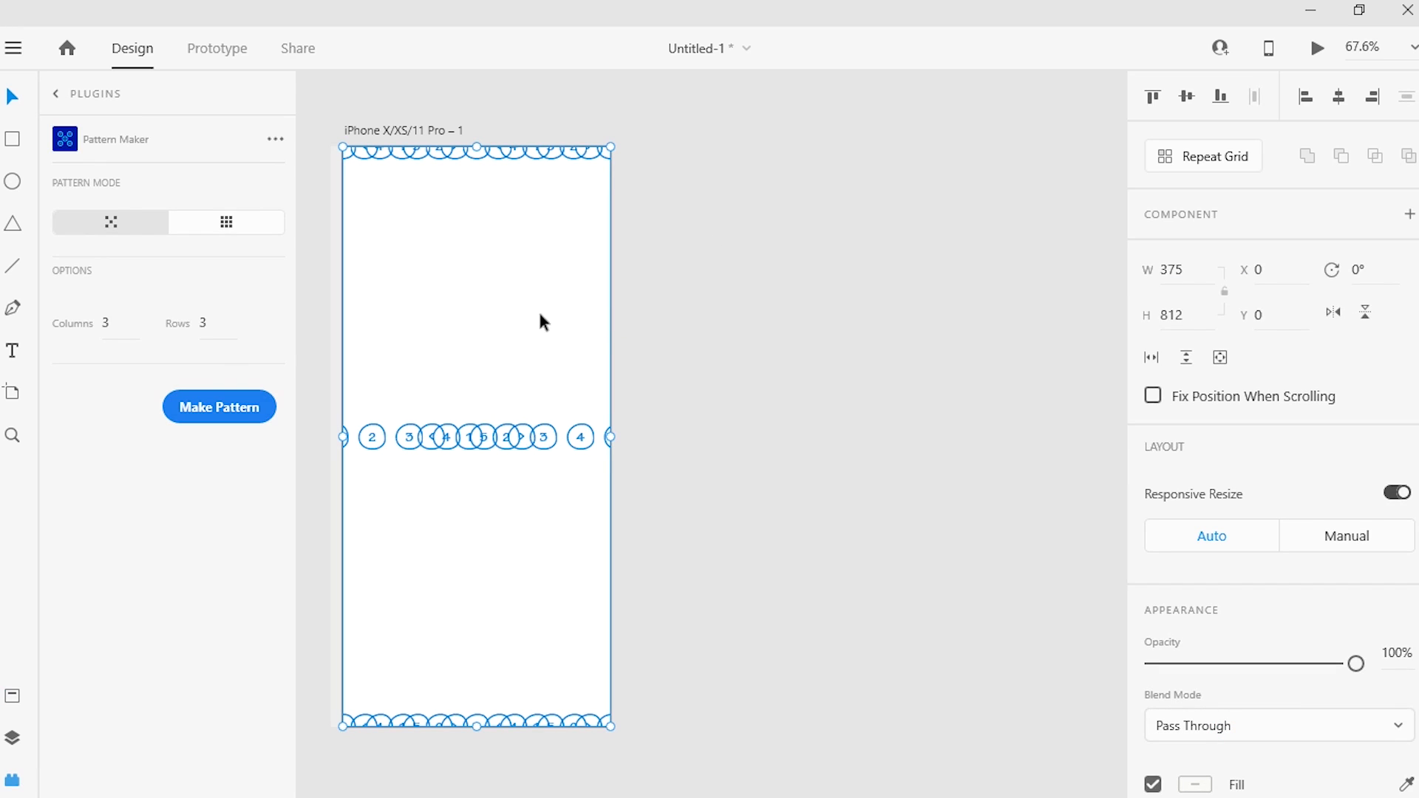
left_click(56, 95)
Step: Delete the overlapping left pagination copy in the pattern's middle row and the rightmost copy in its top row
left_click(508, 383)
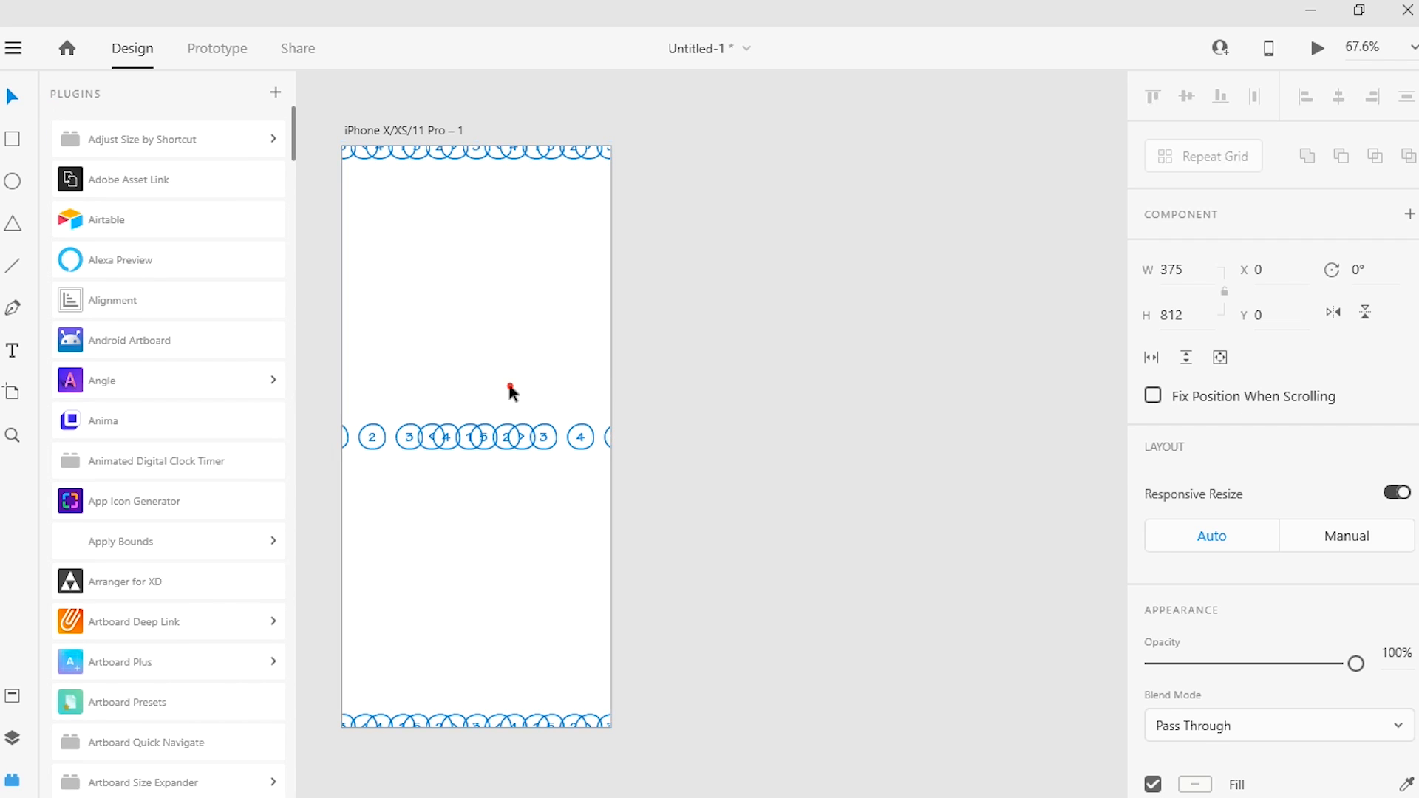
left_click(518, 452)
left_click(519, 436)
double_click(522, 429)
key("Delete")
left_click(522, 427)
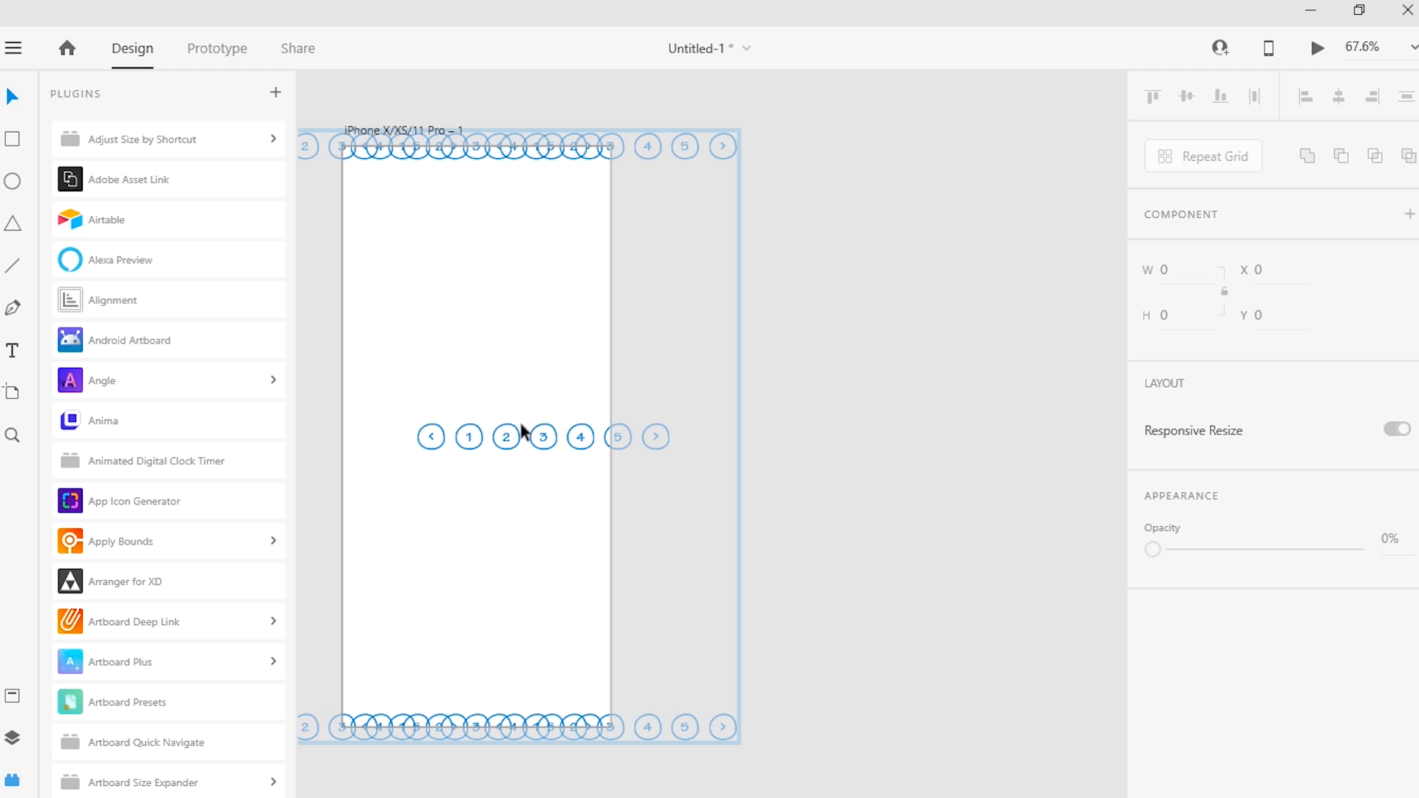
left_click(569, 148)
key("Delete")
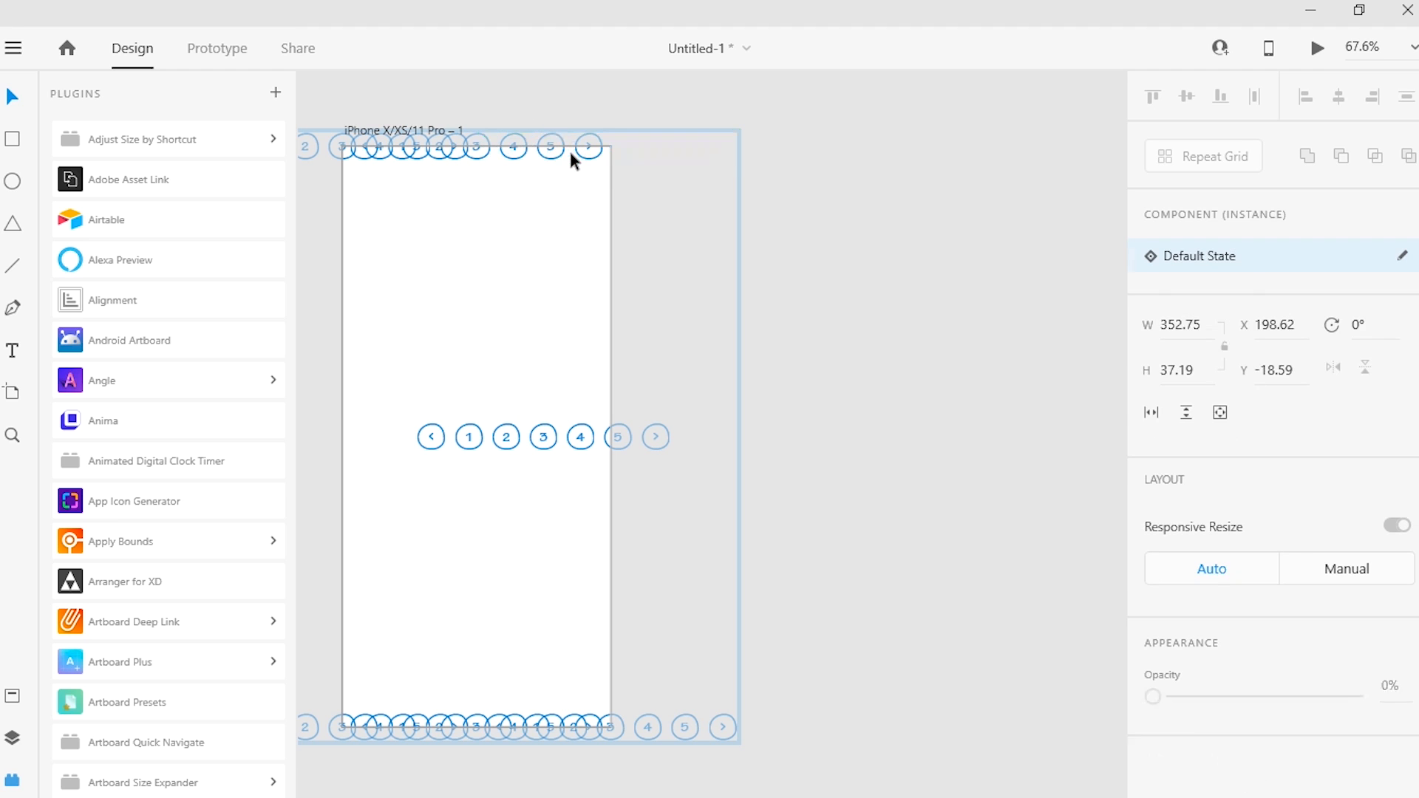
left_click(537, 155)
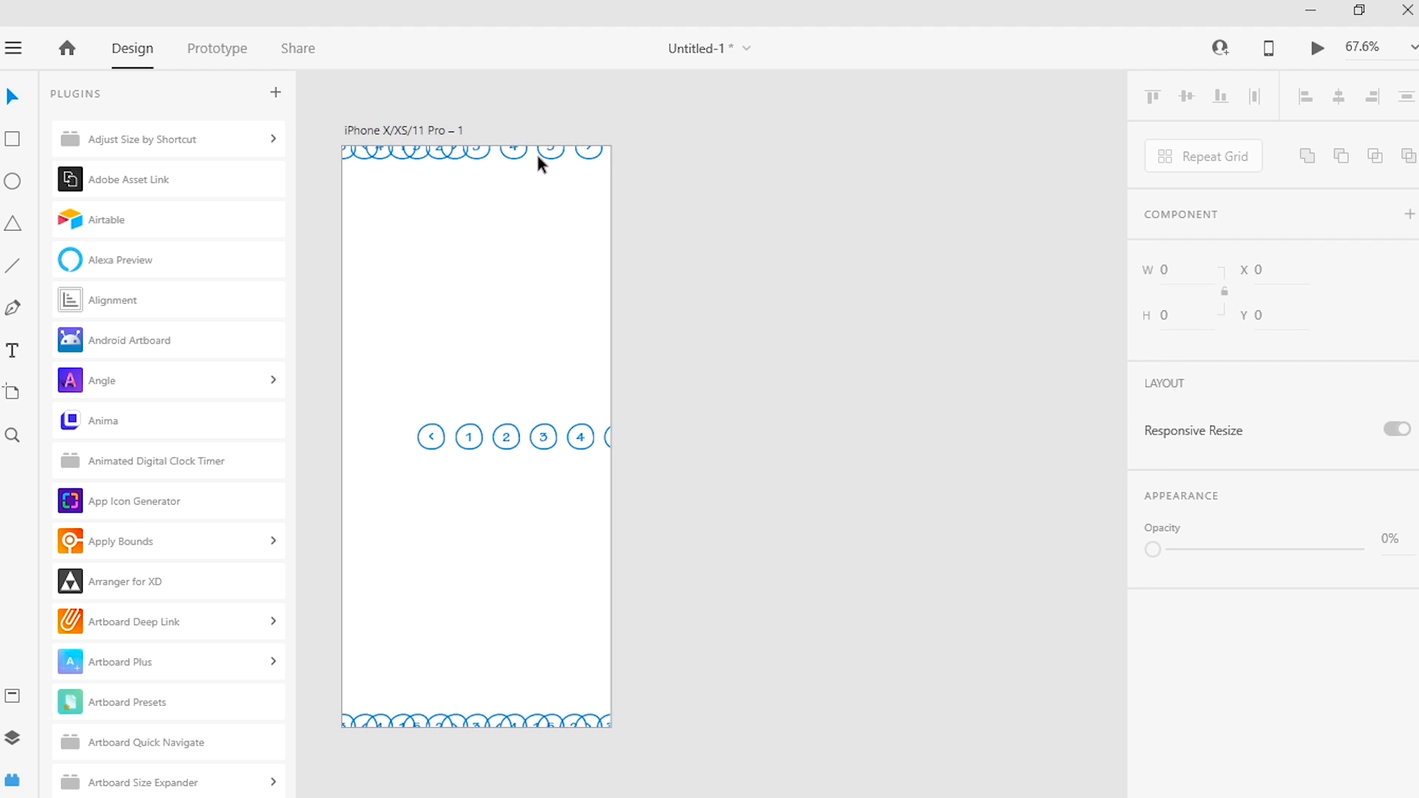
left_click(552, 152)
left_click(552, 150)
double_click(551, 152)
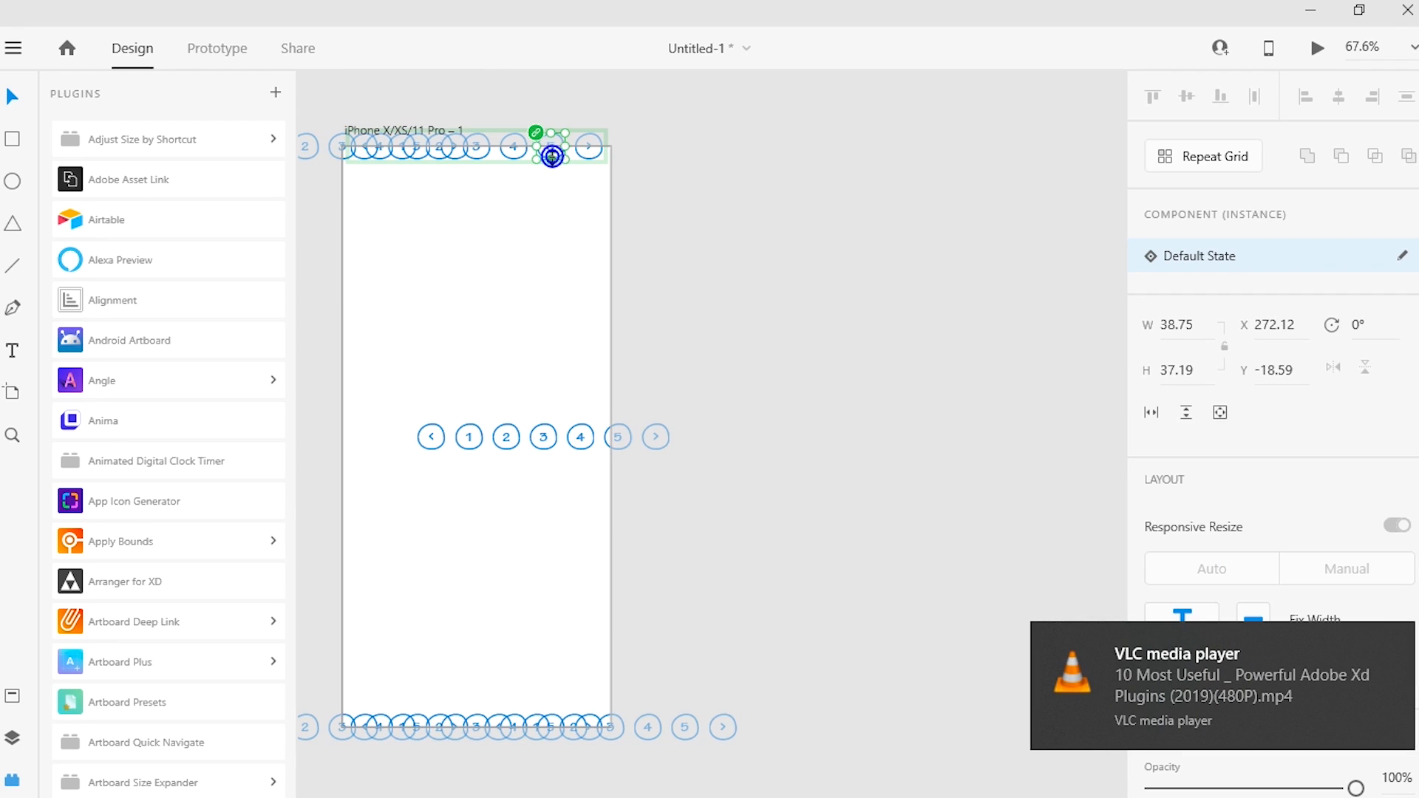
left_click(680, 150)
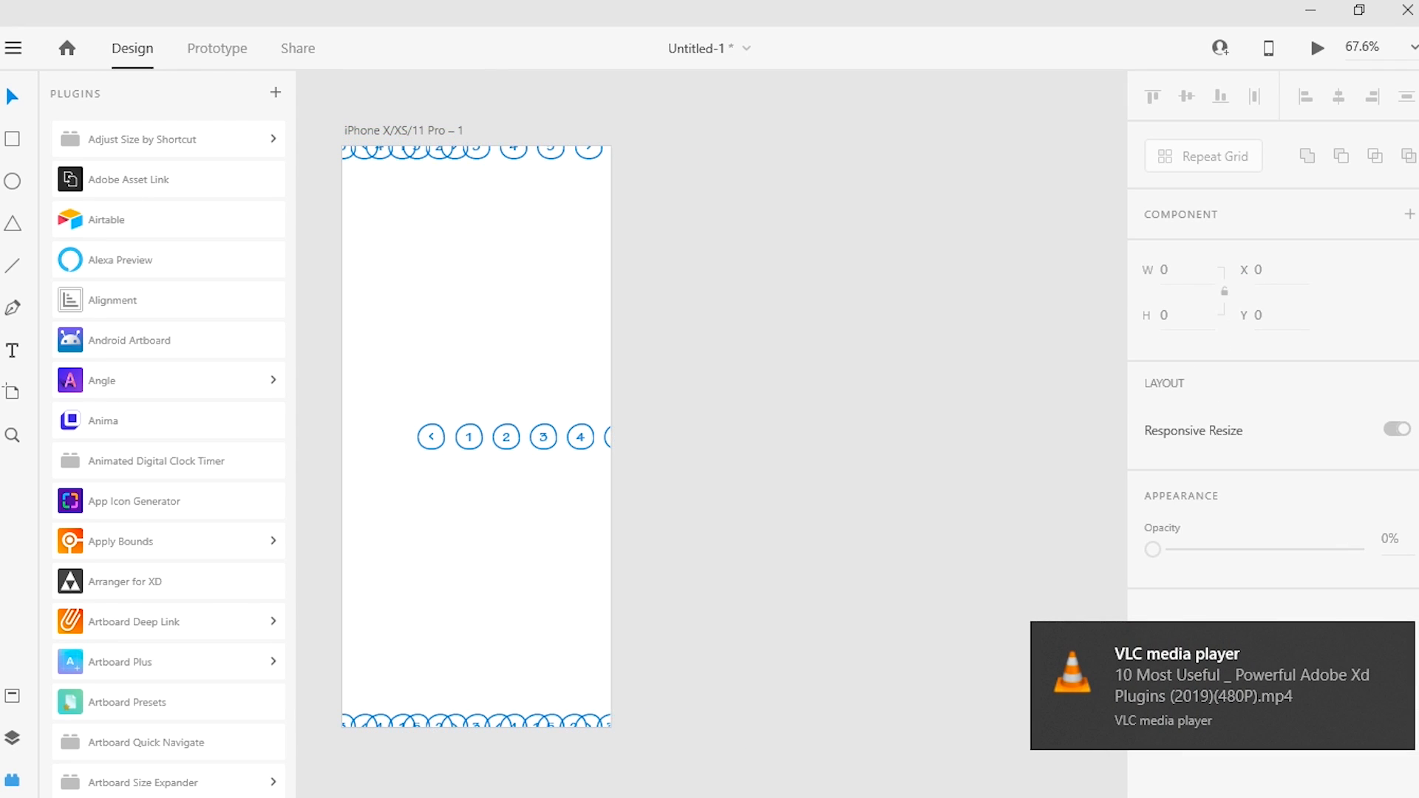
mouse_move(868, 787)
left_click(894, 783)
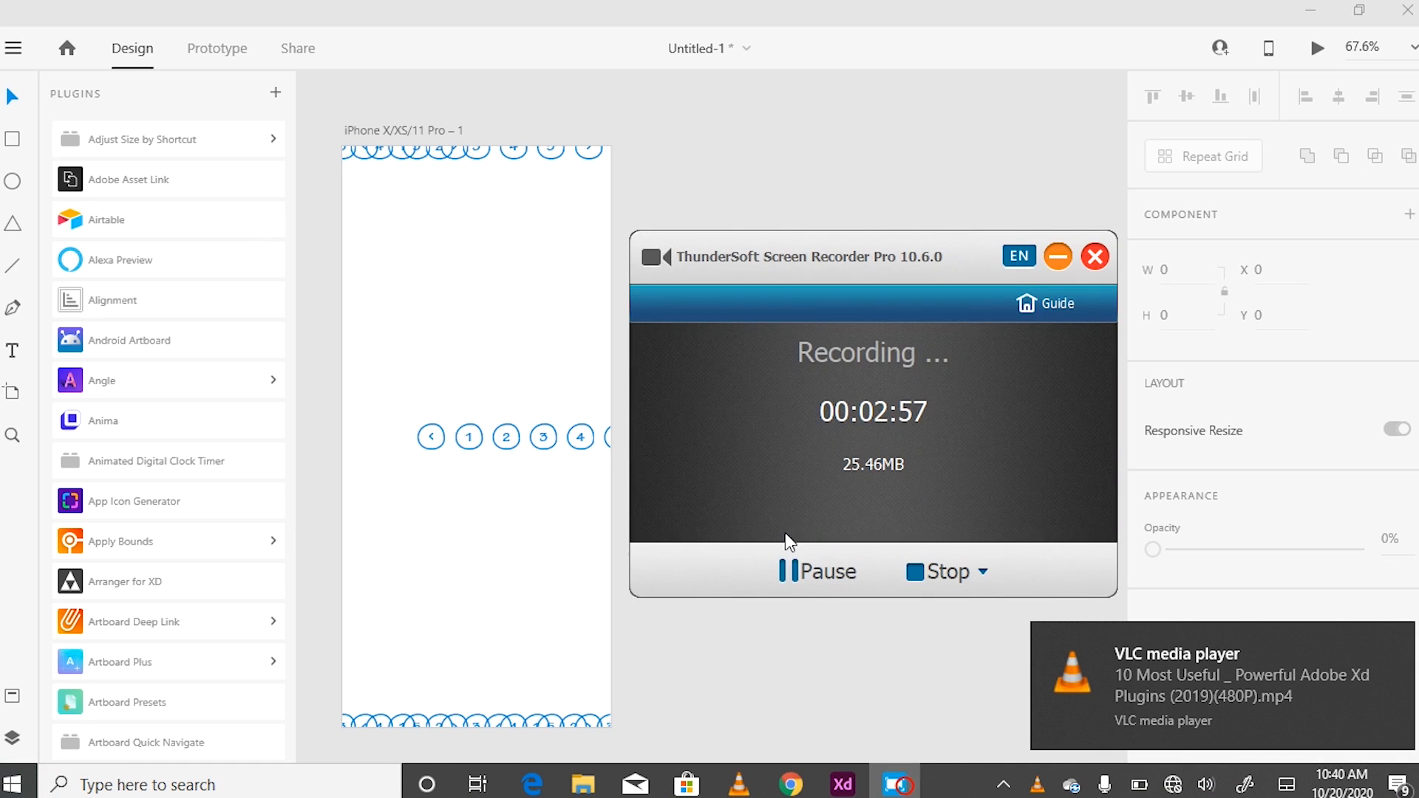
left_click(789, 571)
left_click(790, 571)
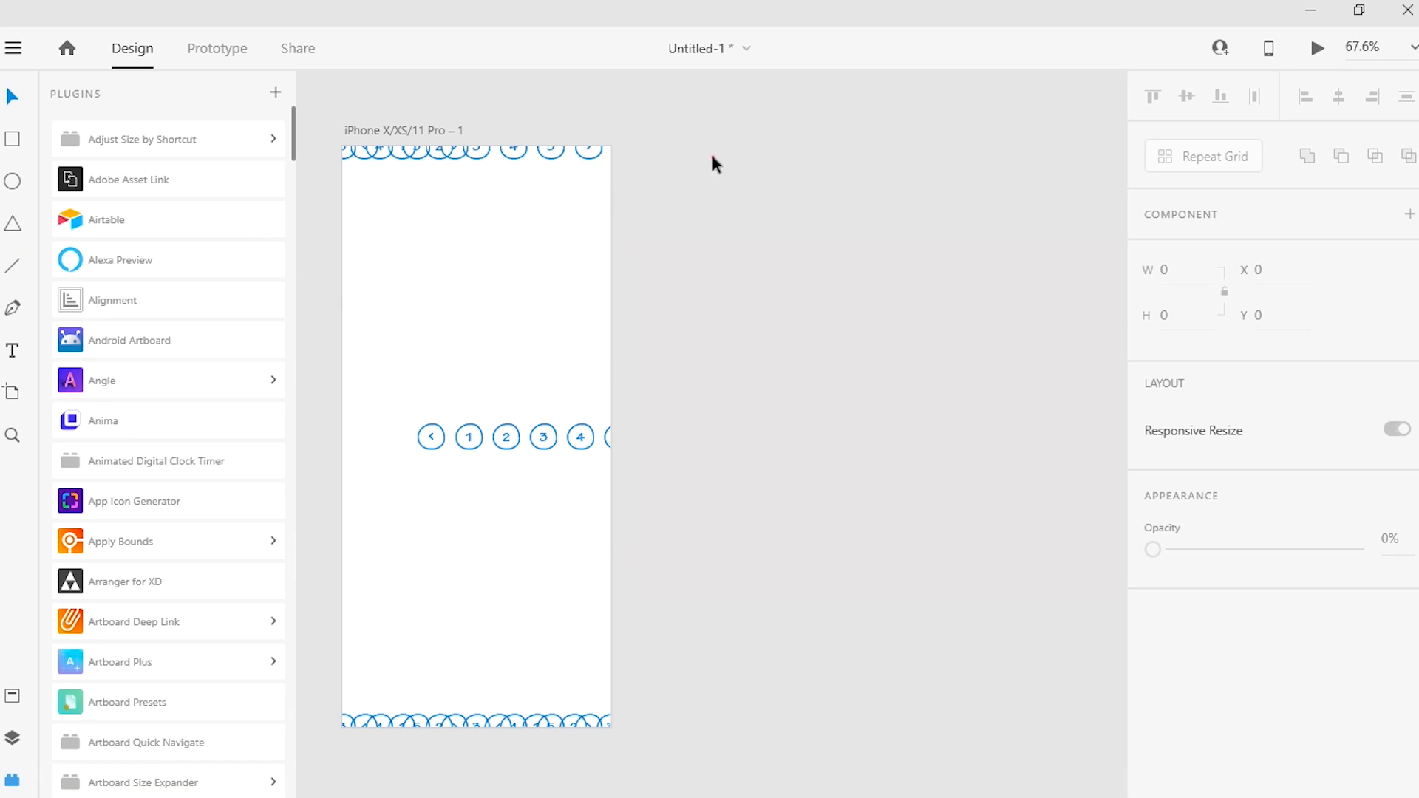
Step: Draw a second artboard beside the iPhone artboard, about 376 wide and 838 high at X 550, Y -16
left_click(712, 157)
left_click_drag(736, 133, 1005, 734)
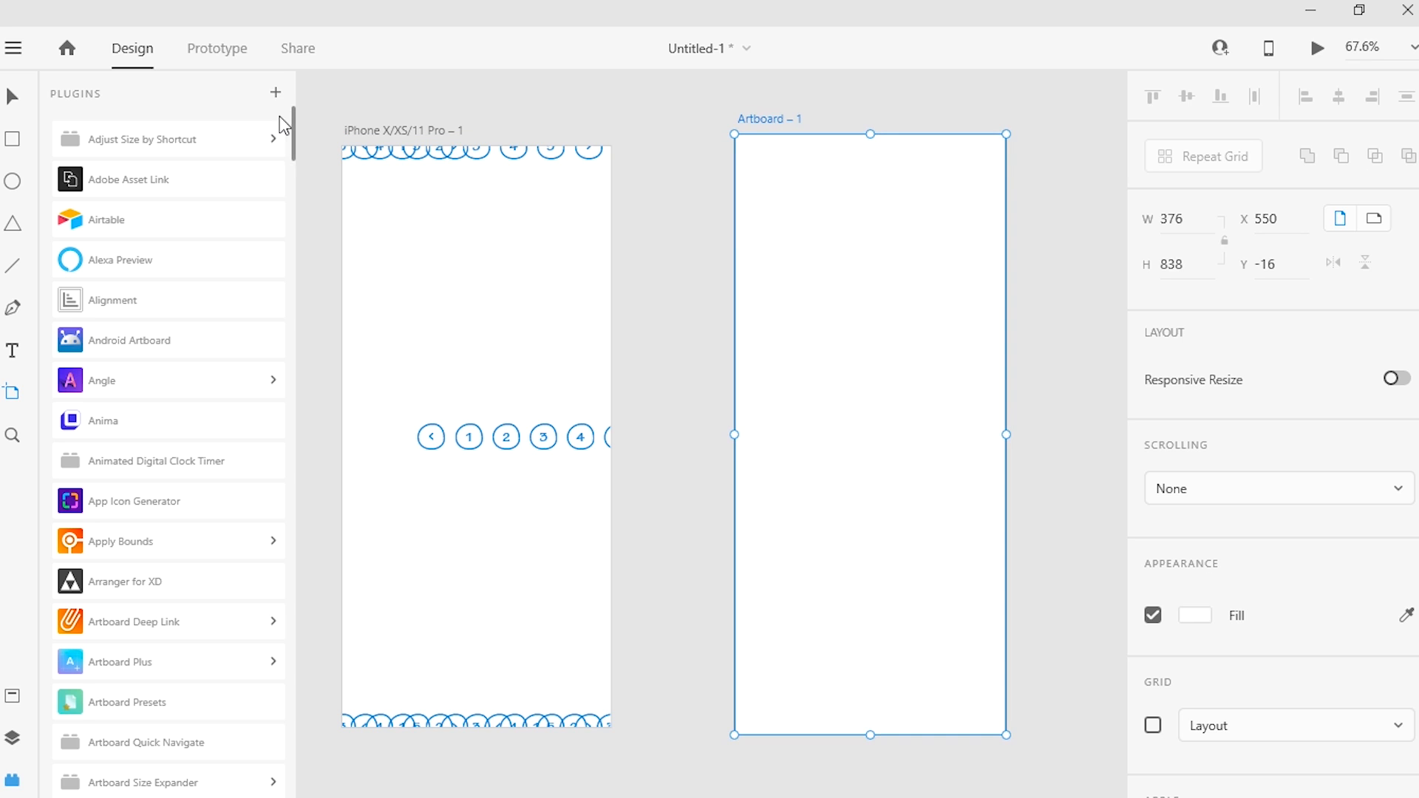
Step: Delete all the remaining pagination copies from the iPhone artboard
left_click(11, 94)
left_click_drag(650, 144, 370, 663)
key("Delete")
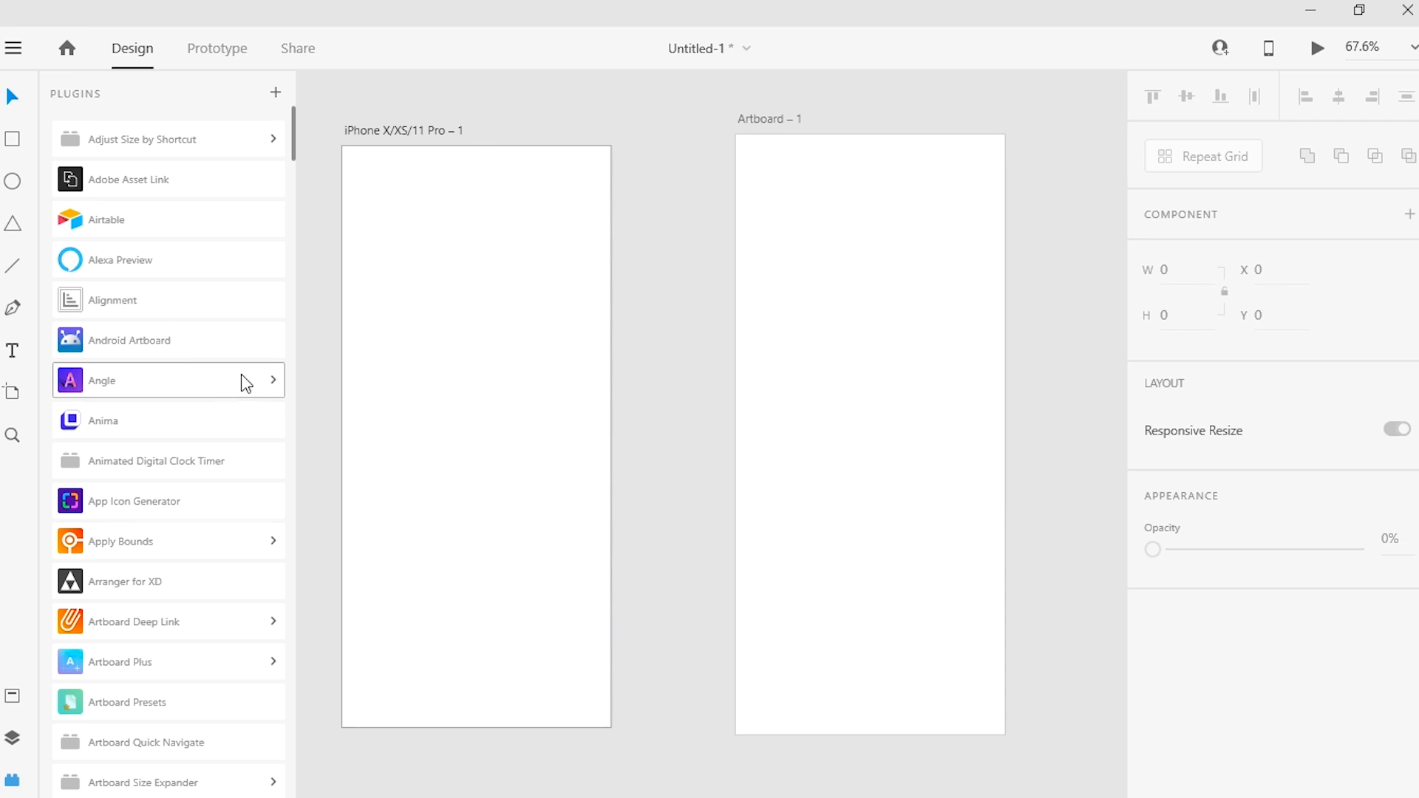
Step: Add the text "rearrange" just left of the iPhone artboard's centre
left_click(9, 352)
left_click(425, 415)
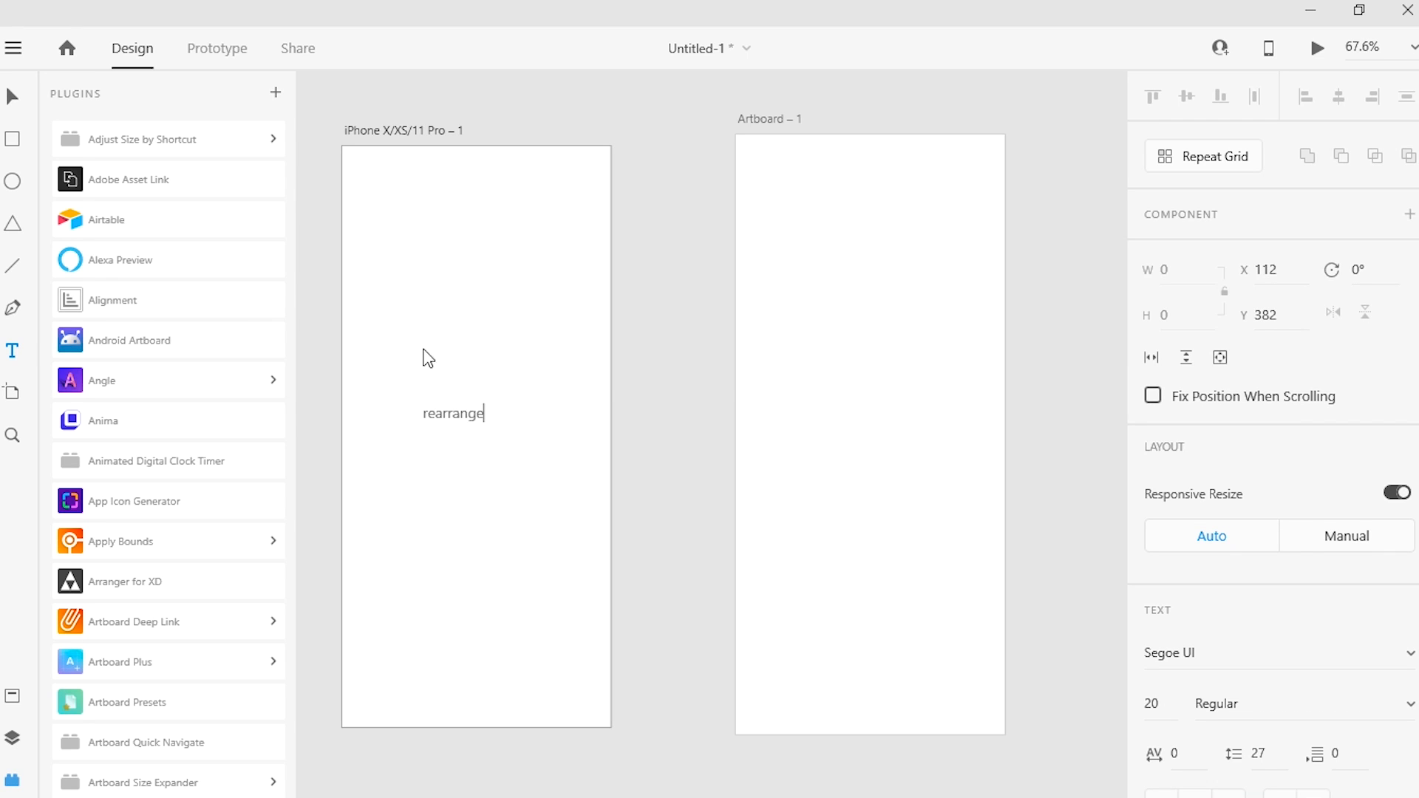
left_click(490, 419)
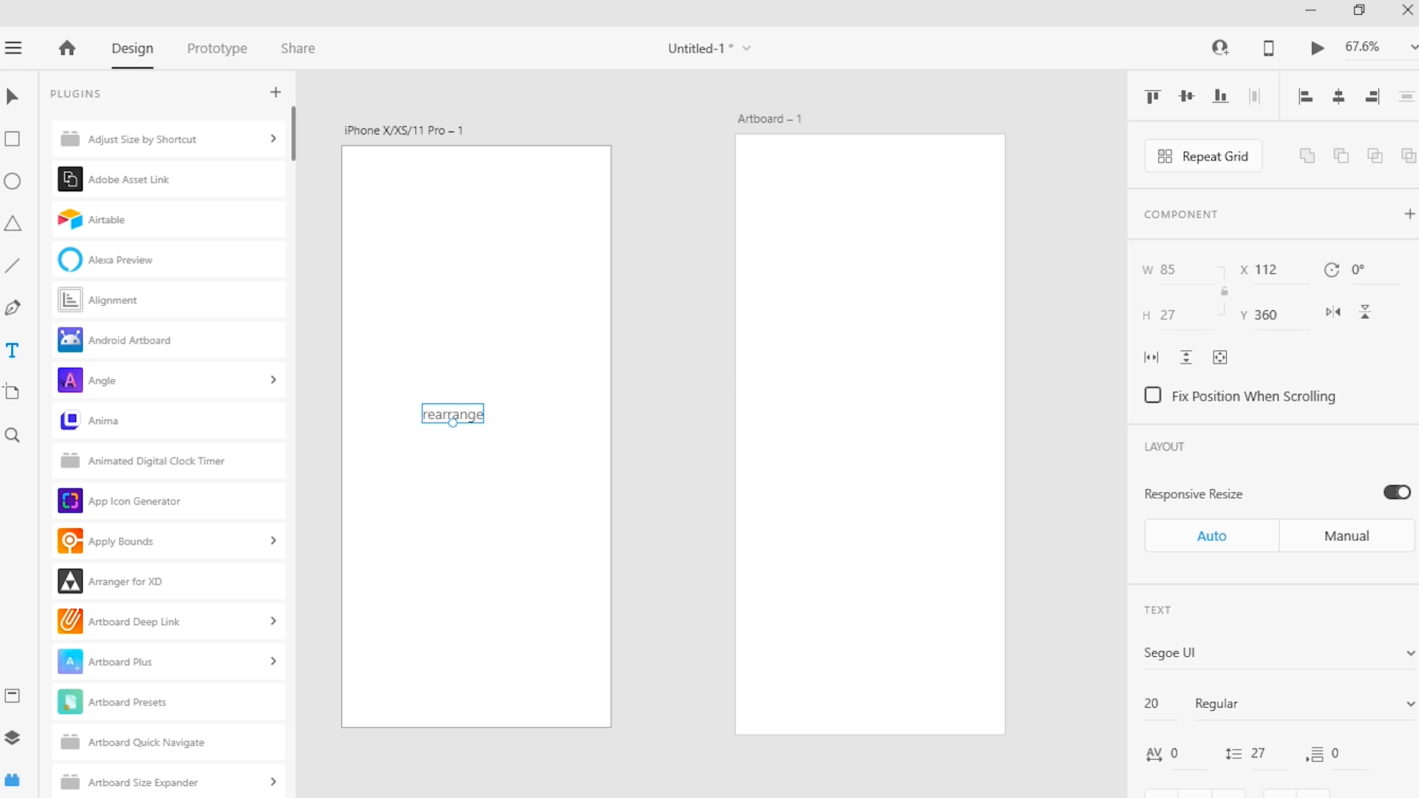
Step: Try several top and centre placements for the "rearrange" text with the Alignment plugin, close the plugin and delete the text
left_click(136, 303)
left_click(634, 269)
left_click(692, 269)
left_click(775, 270)
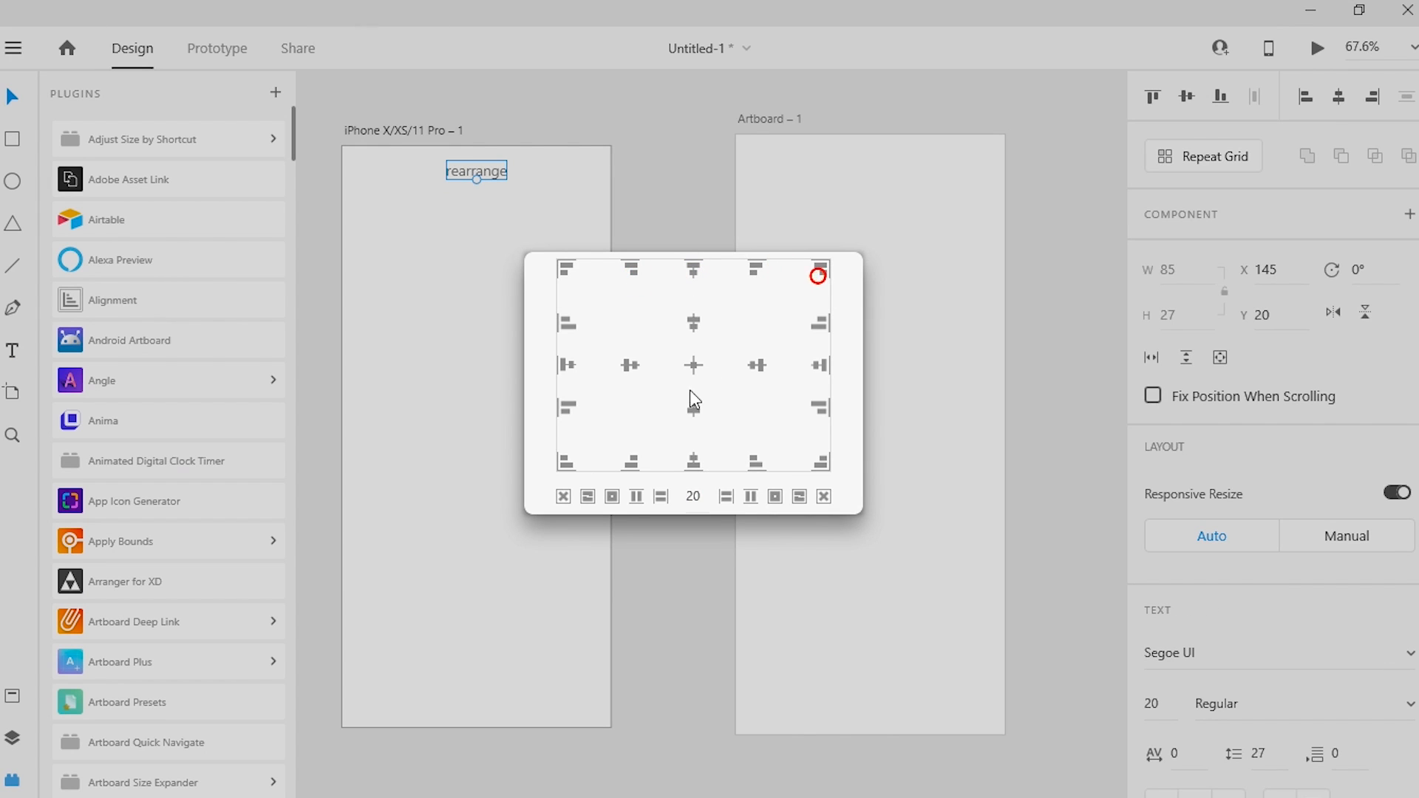
left_click(630, 365)
left_click(693, 365)
left_click(693, 321)
left_click(738, 363)
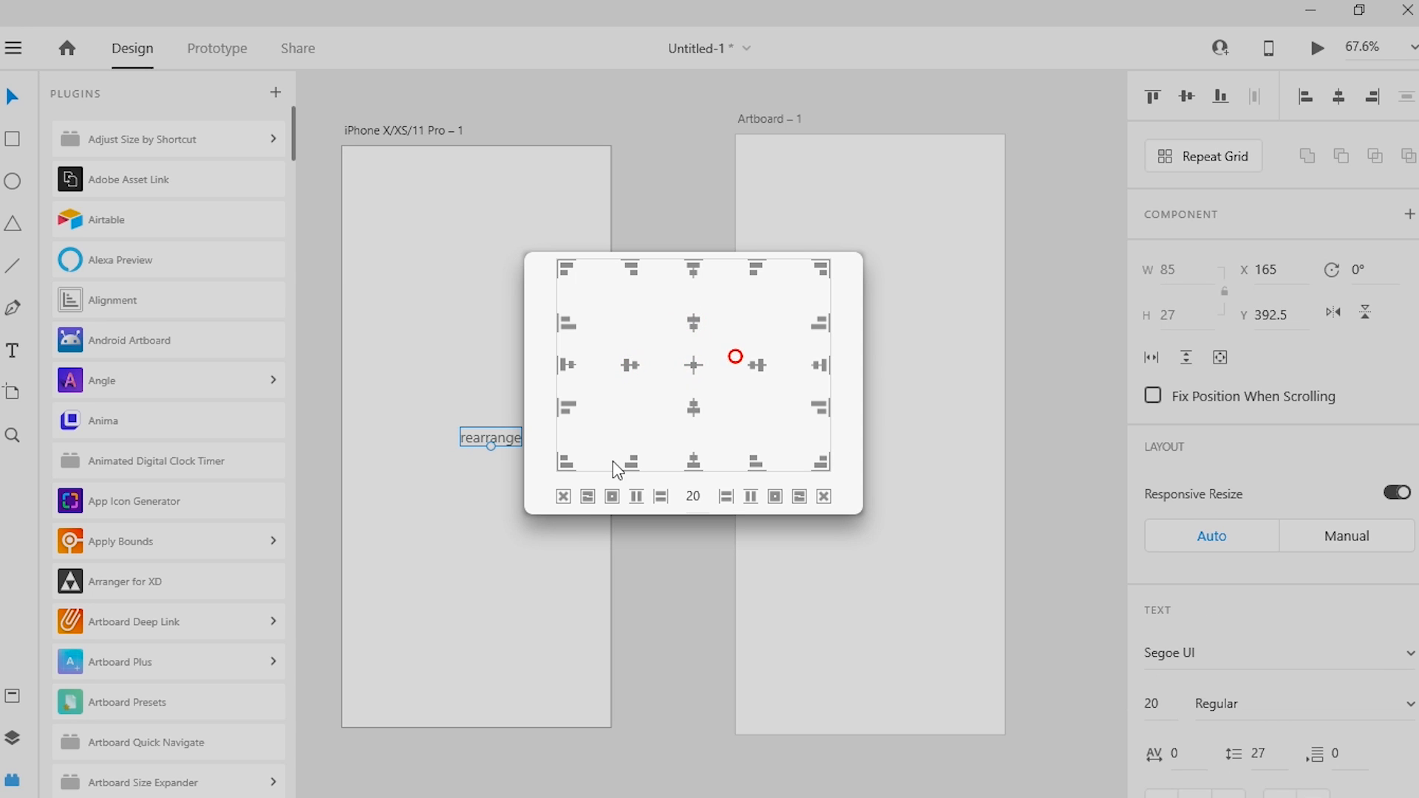
left_click(563, 495)
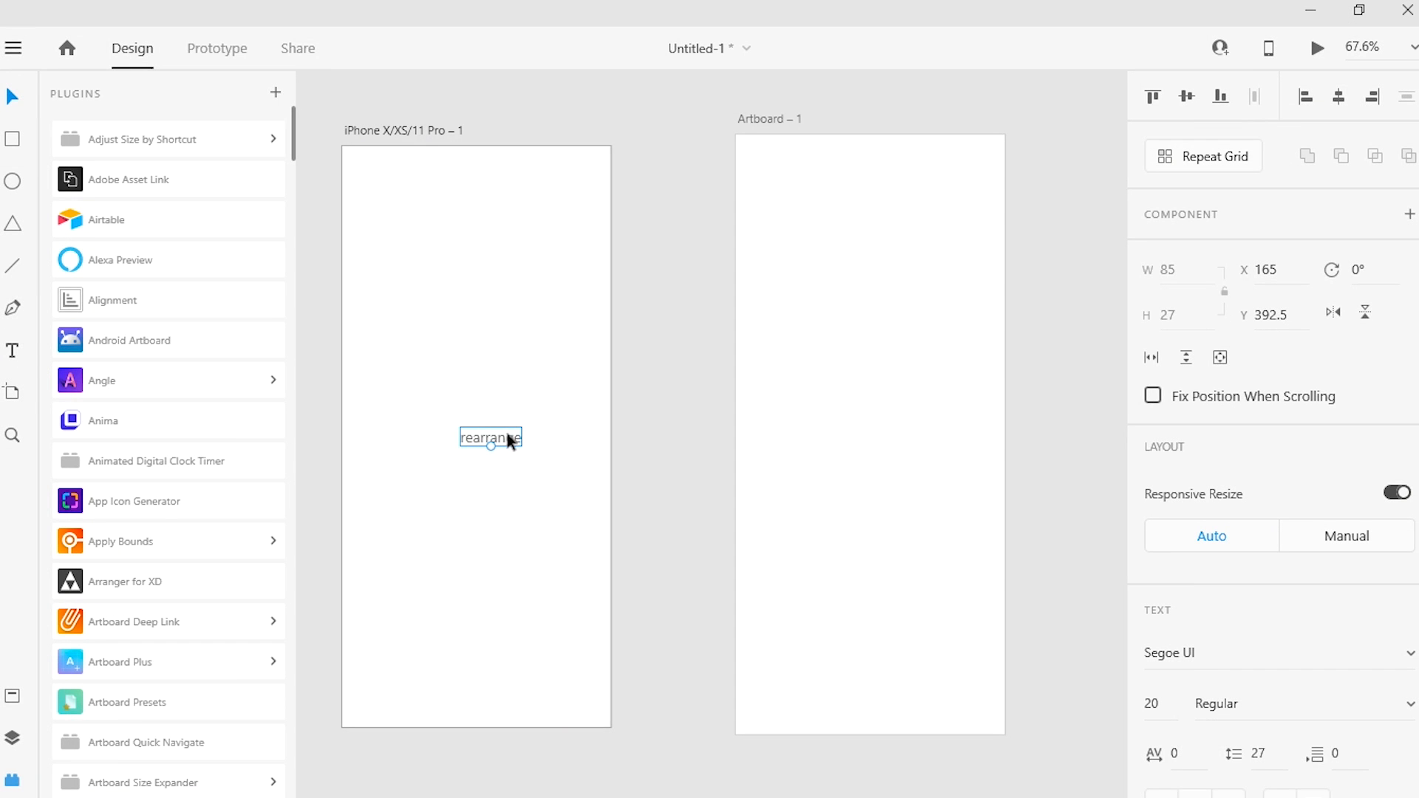
key("Delete")
Step: Draw a rectangle about 312 by 127 in the upper part of the iPhone artboard at about X 22, Y 169
left_click(18, 139)
left_click(314, 266)
left_click_drag(358, 267, 581, 359)
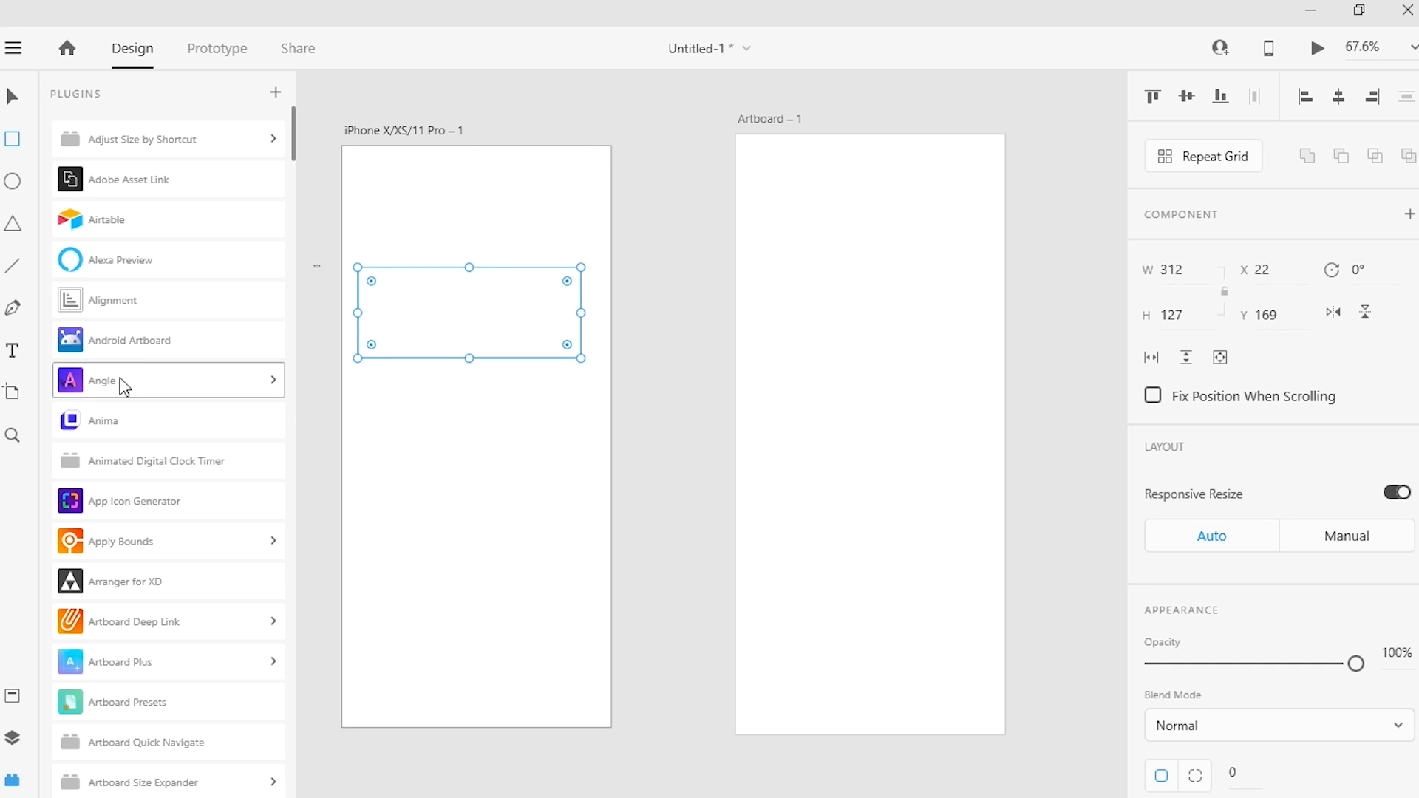
Step: Move the rectangle to the lower end of the iPhone artboard with the Alignment plugin, at X 31.5, Y 665
left_click(155, 302)
left_click(630, 362)
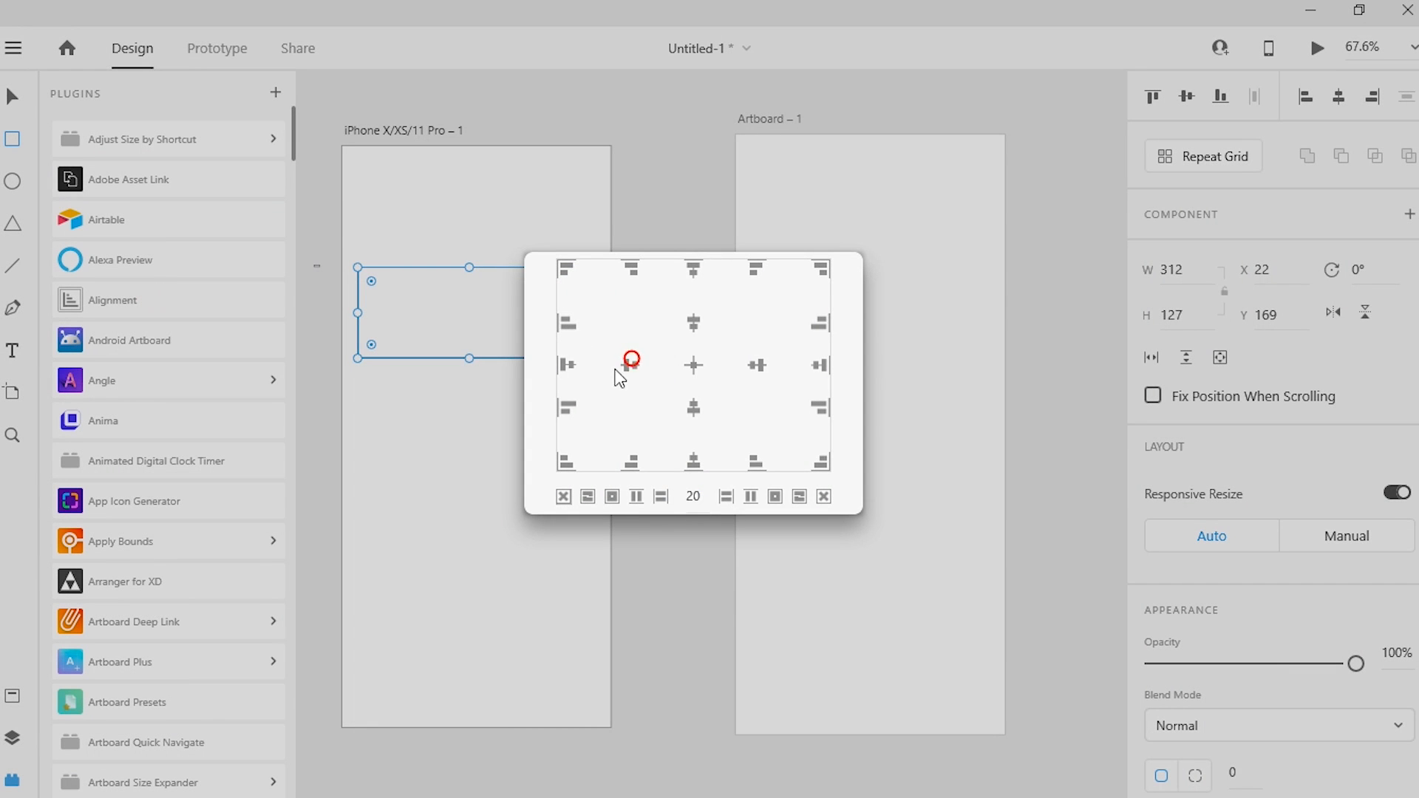
left_click(564, 463)
left_click(632, 459)
left_click(692, 458)
left_click(772, 464)
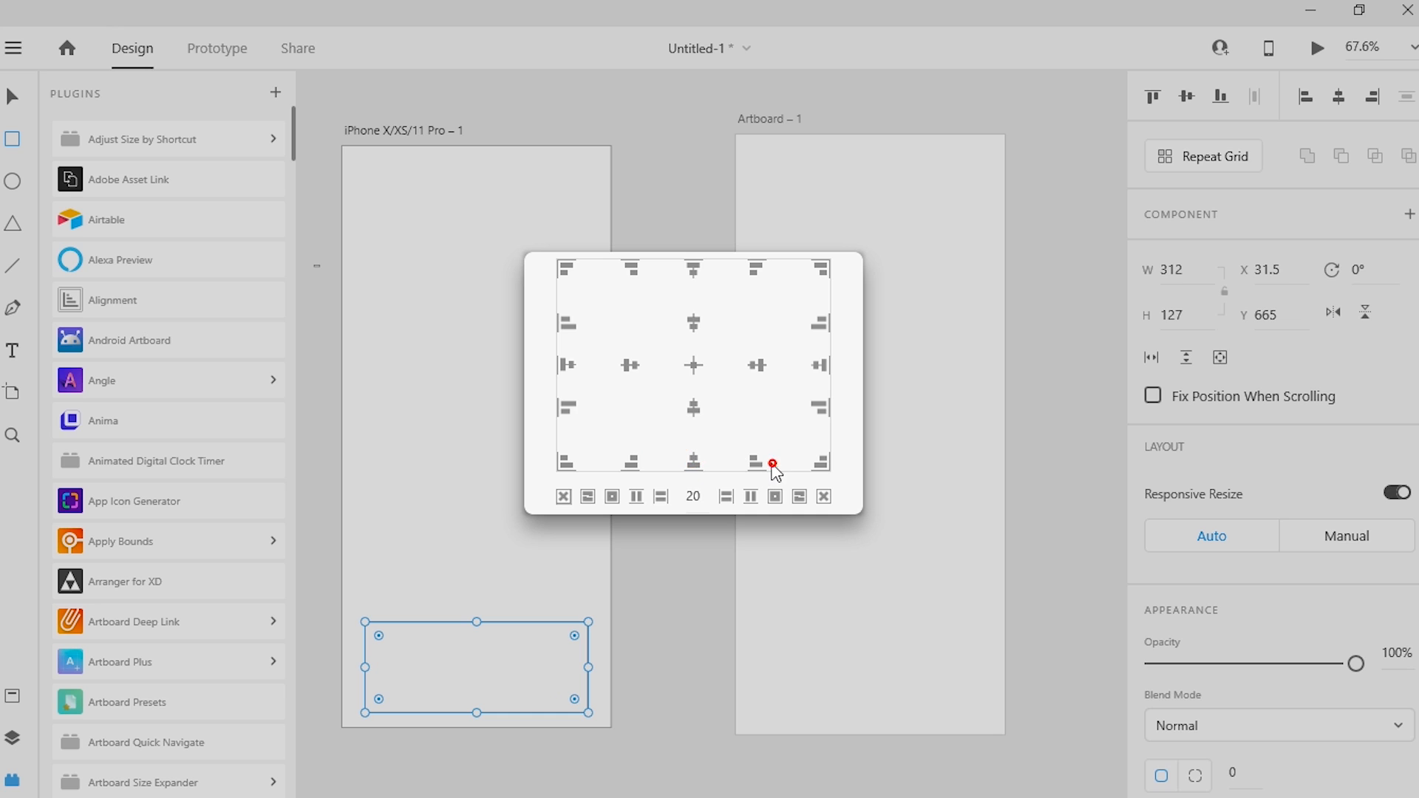
Step: Stretch the rectangle to 335 by 772 with 20-pixel margins inside the iPhone artboard and close the Alignment plugin
left_click(749, 499)
left_click(724, 498)
left_click(643, 497)
left_click(606, 494)
left_click(588, 496)
left_click(614, 488)
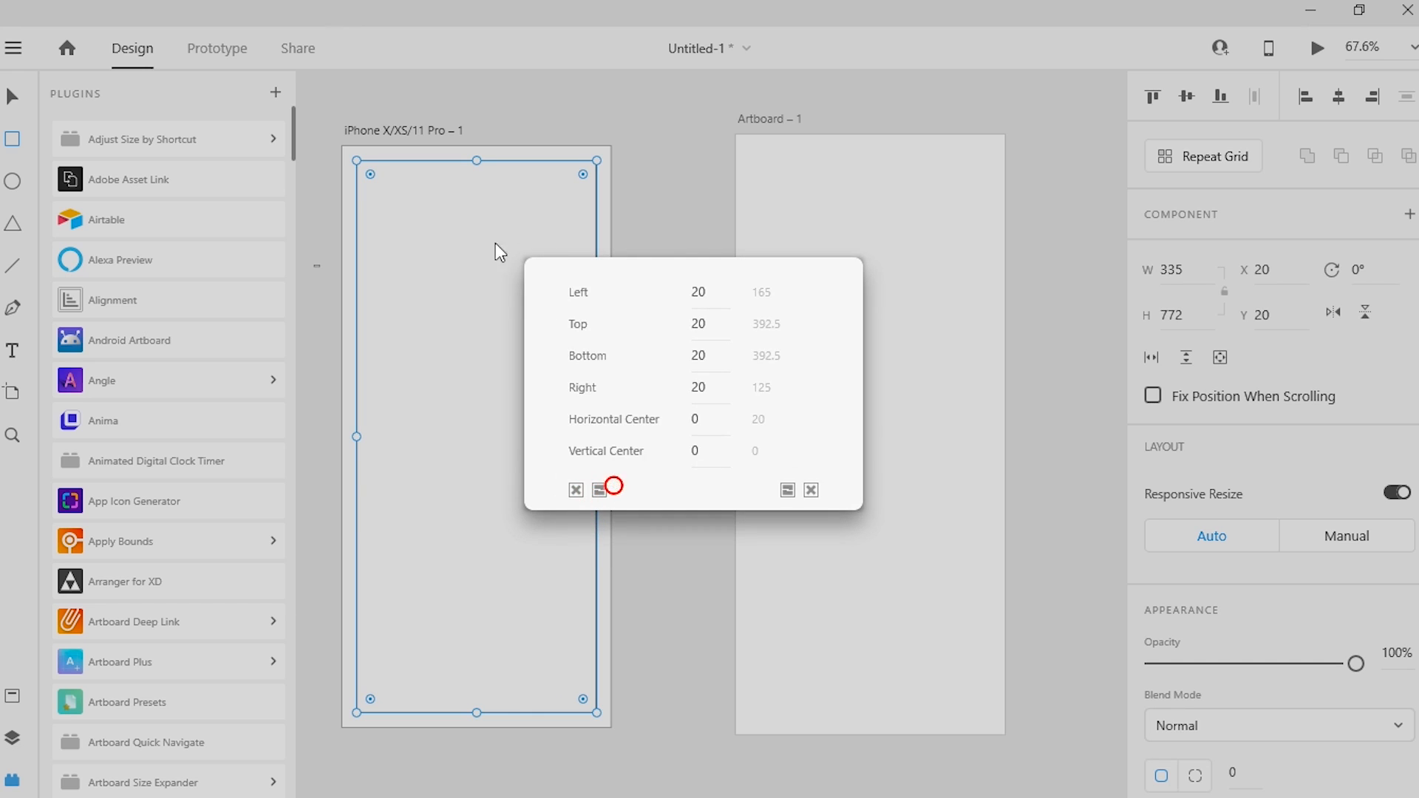
left_click(576, 490)
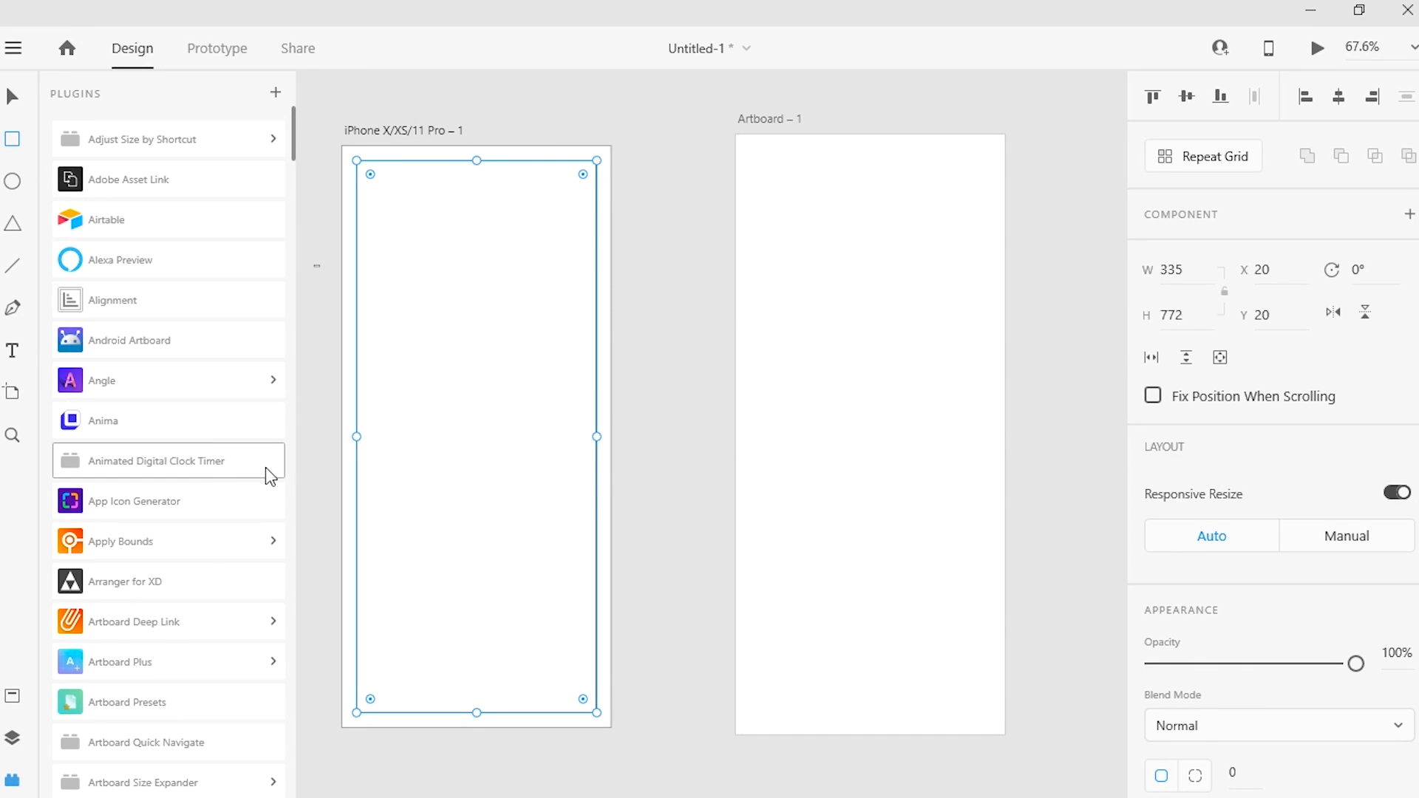
Step: Select both artboards and create timer elements from 23:17 to 07:44 in 30 px Arial, #000000, with the Animated Digital Clock Timer plugin
left_click(222, 462)
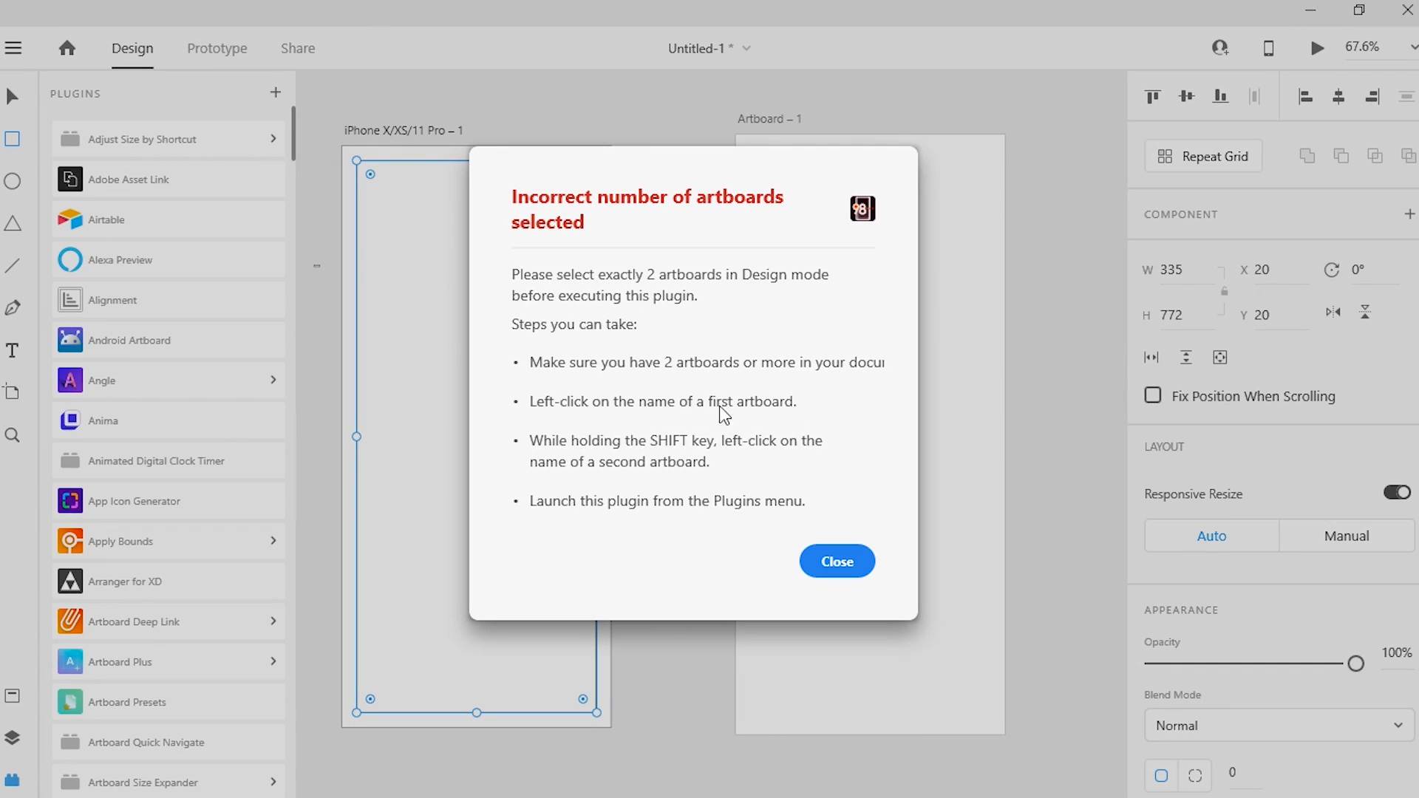
left_click(834, 578)
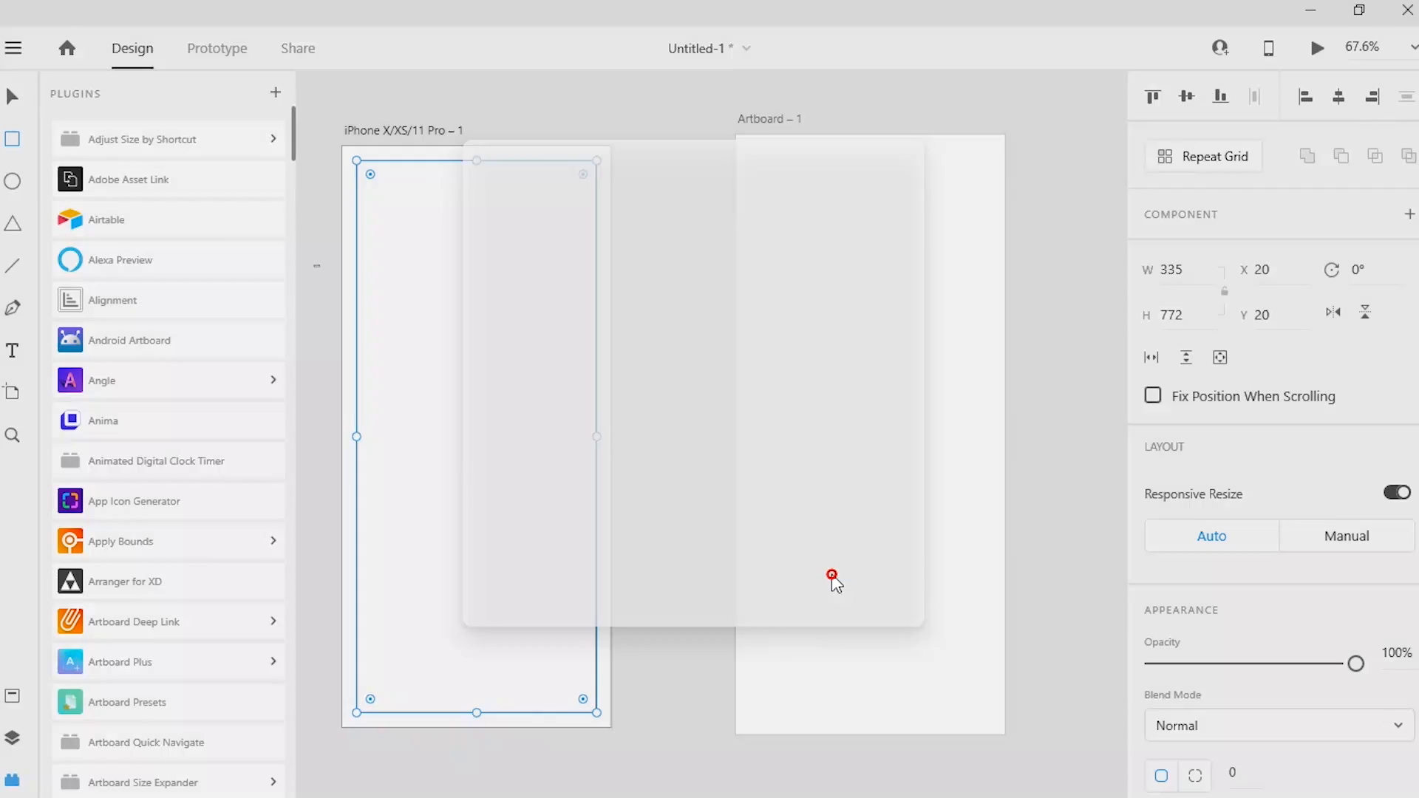
left_click(15, 98)
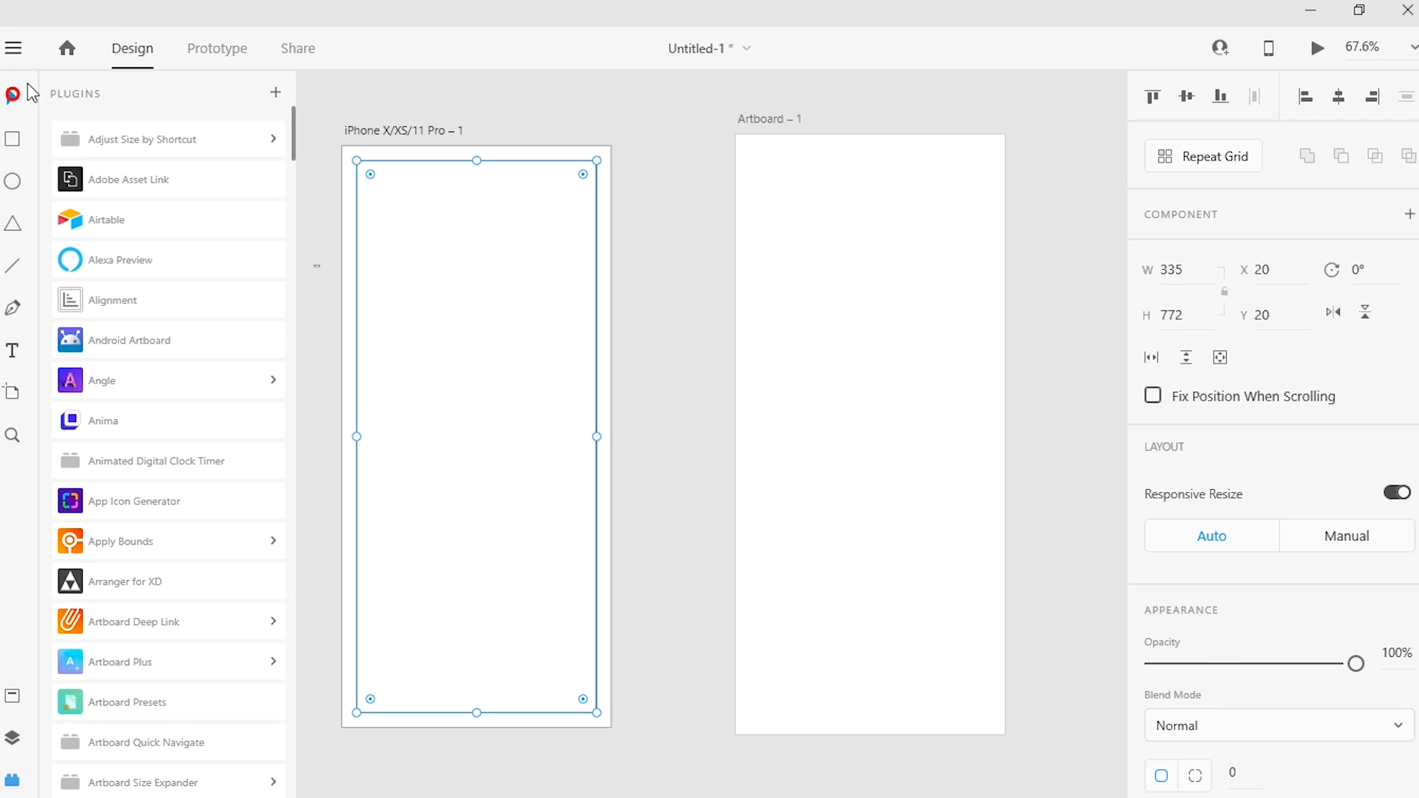
left_click(761, 259)
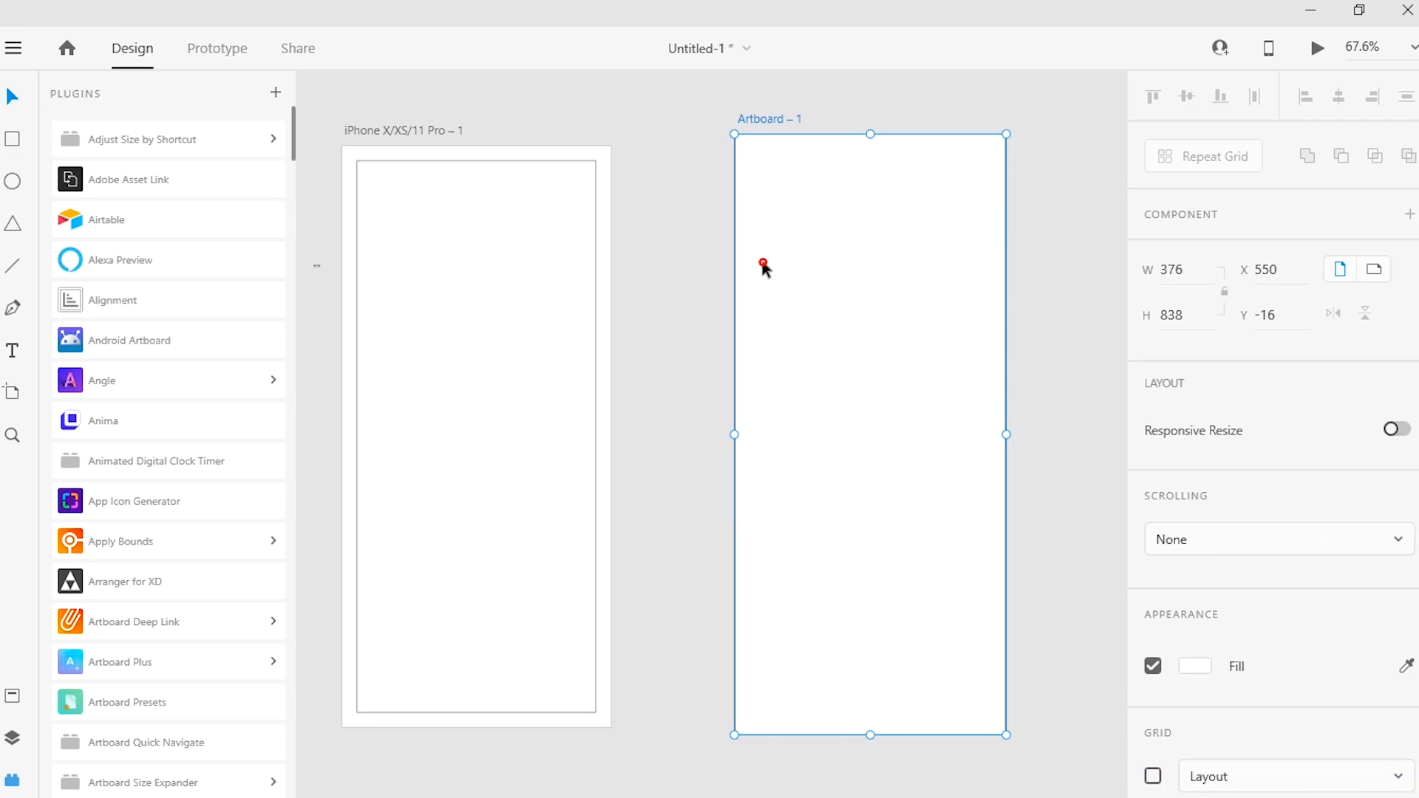
left_click(600, 153)
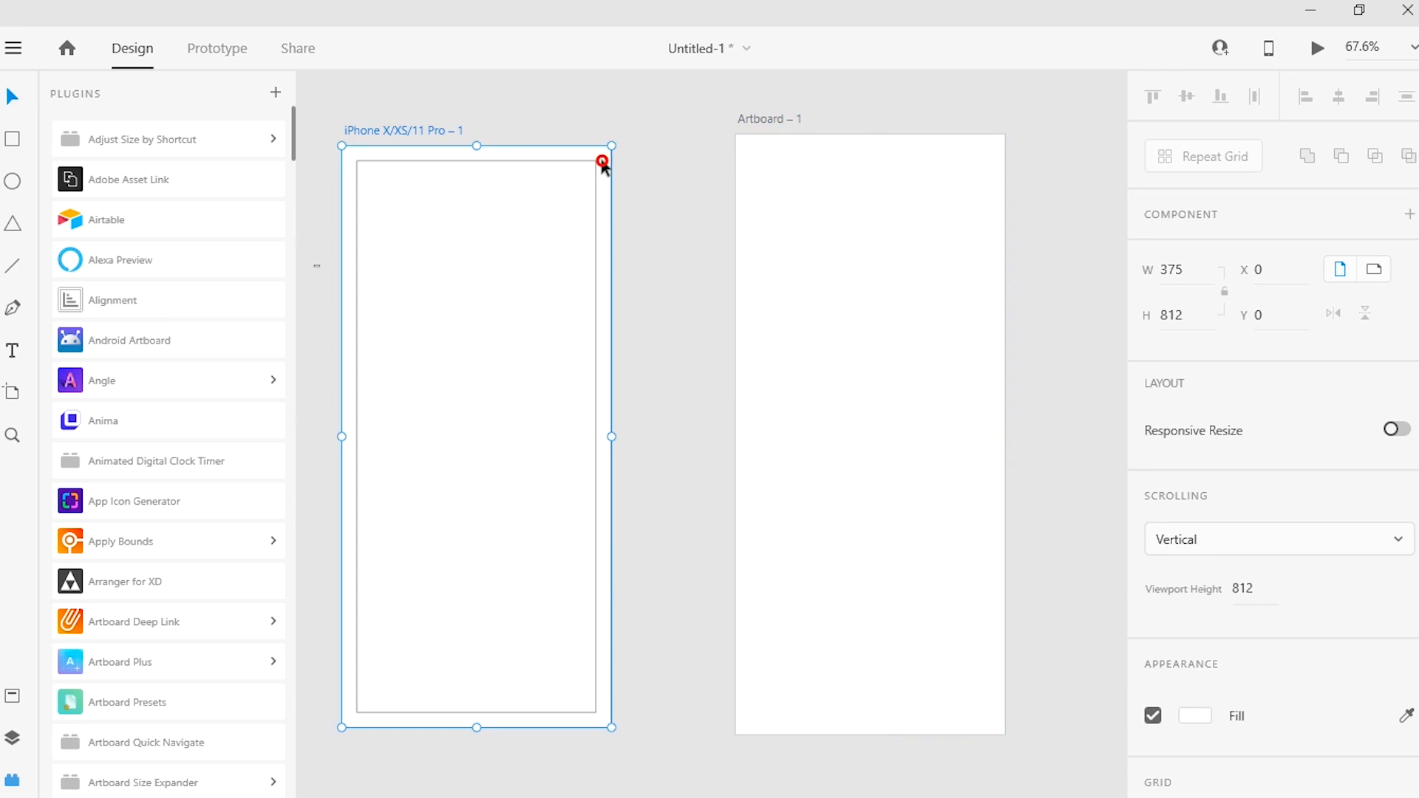
left_click(855, 214, "shift")
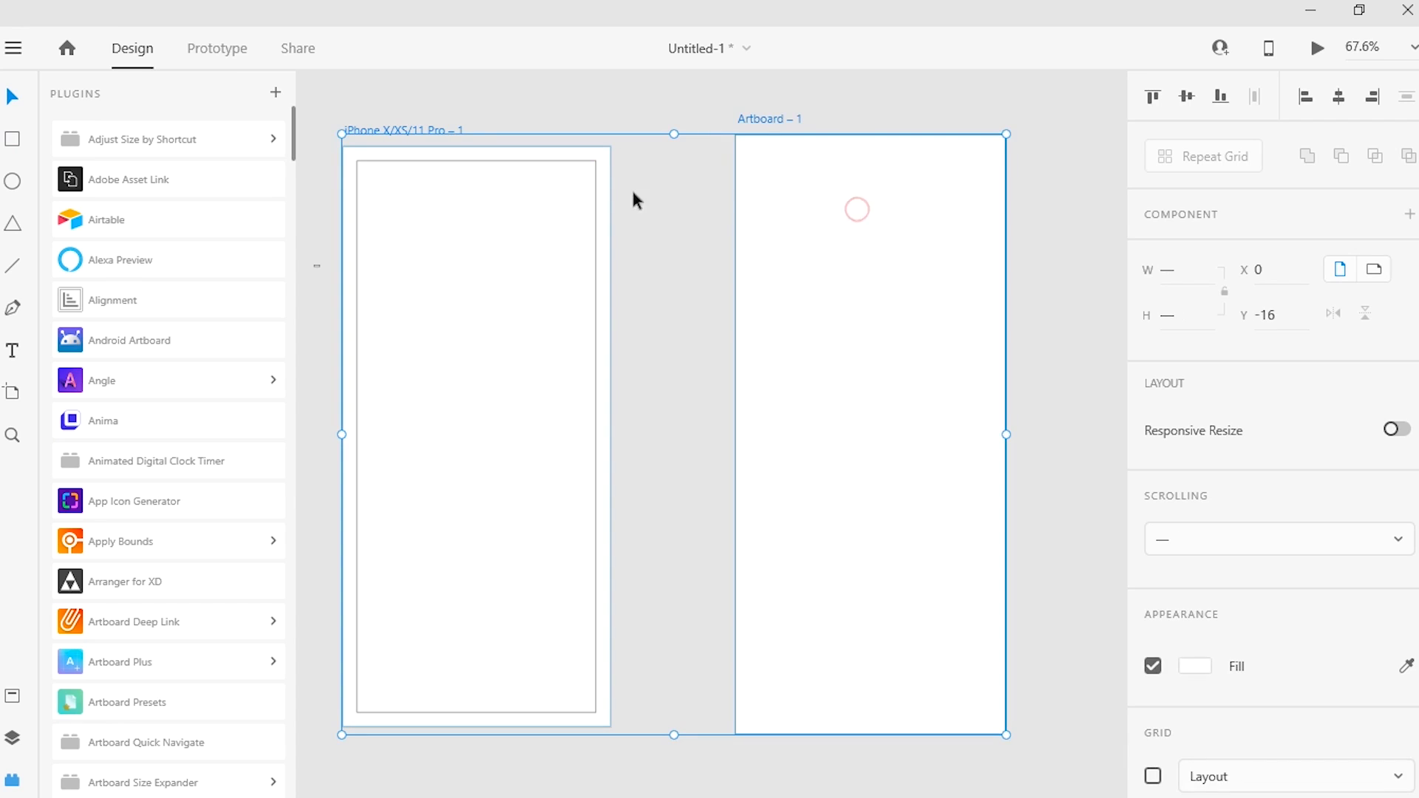
left_click(159, 469)
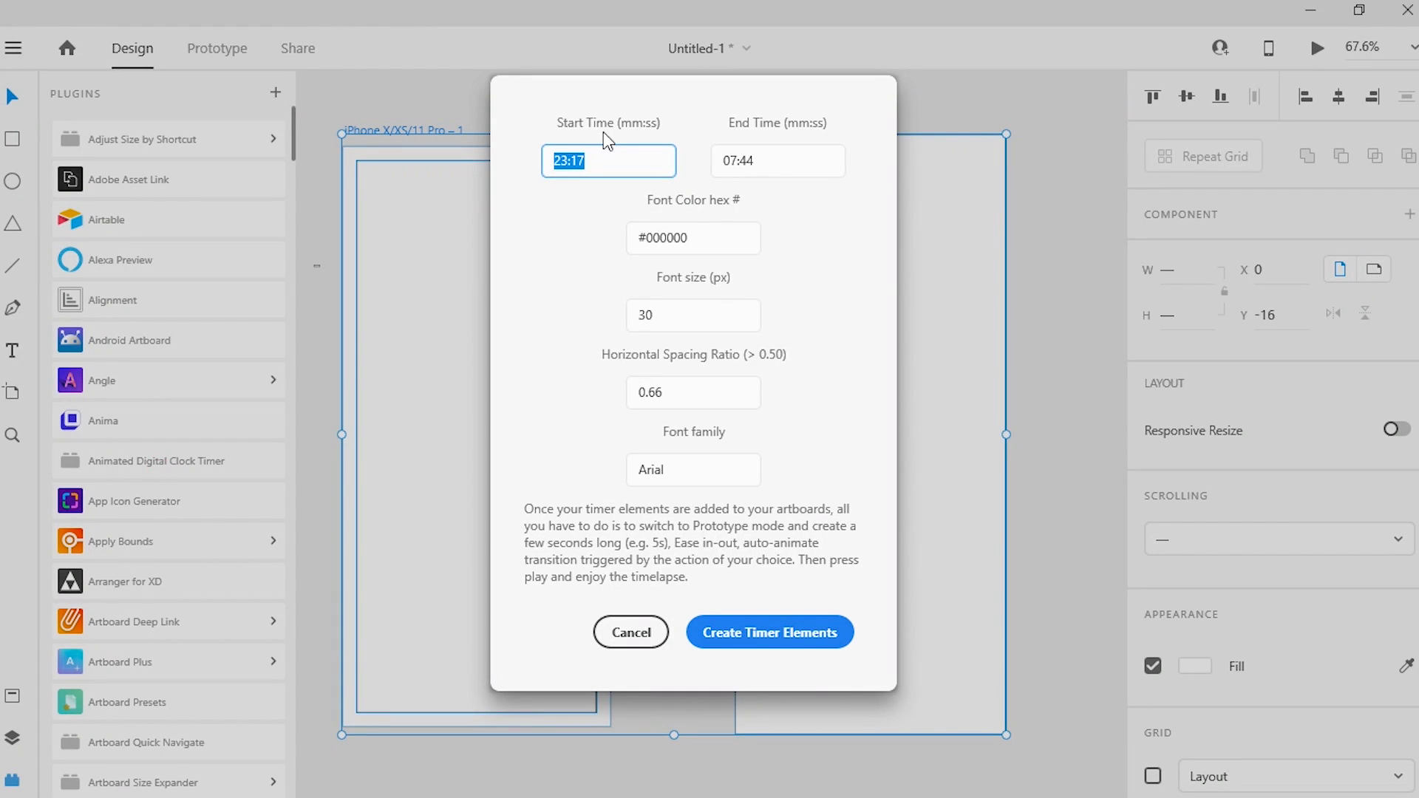
left_click(766, 639)
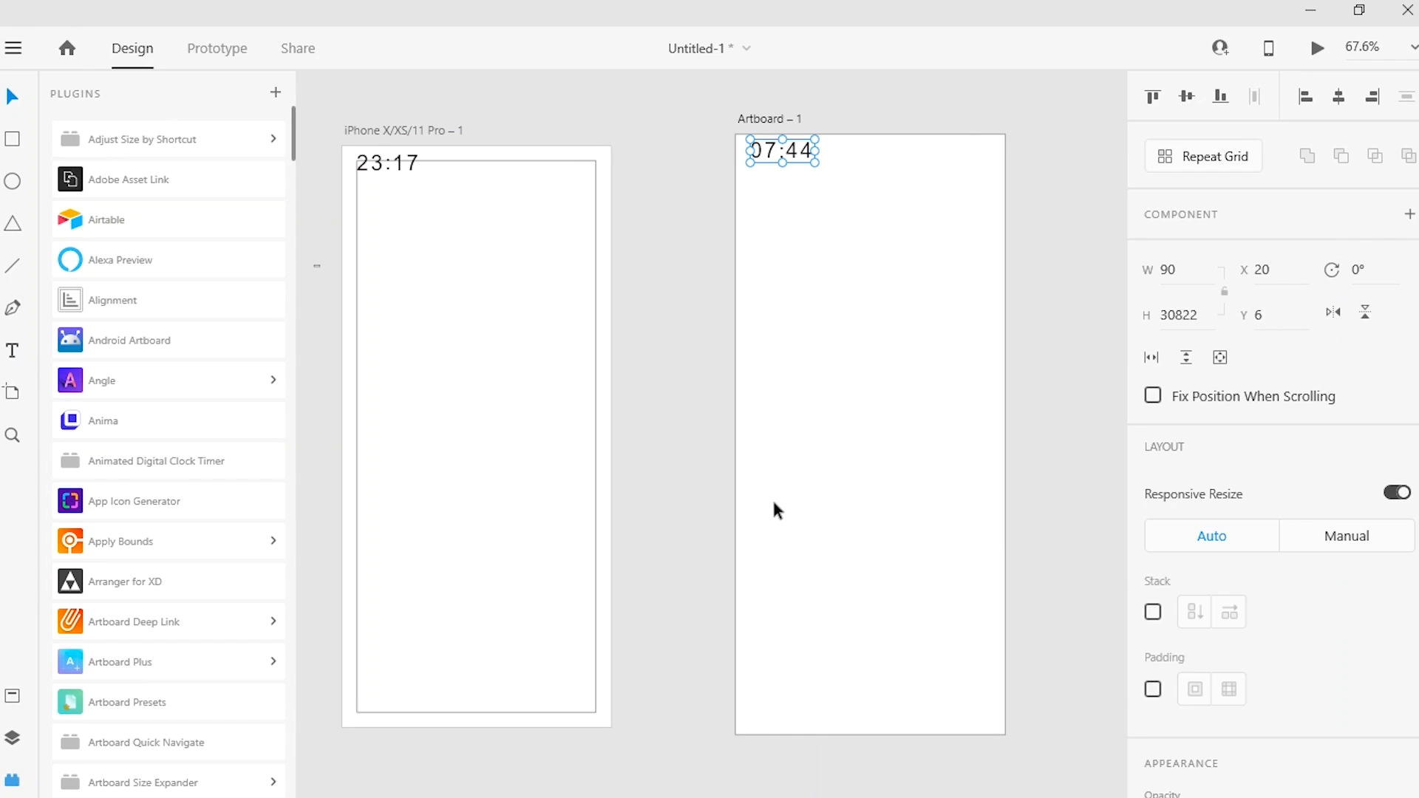
Step: Move the 07:44 timer to X 143, Y 59 and the 23:17 timer to X 143, Y 53 on their artboards
left_click_drag(789, 164, 883, 198)
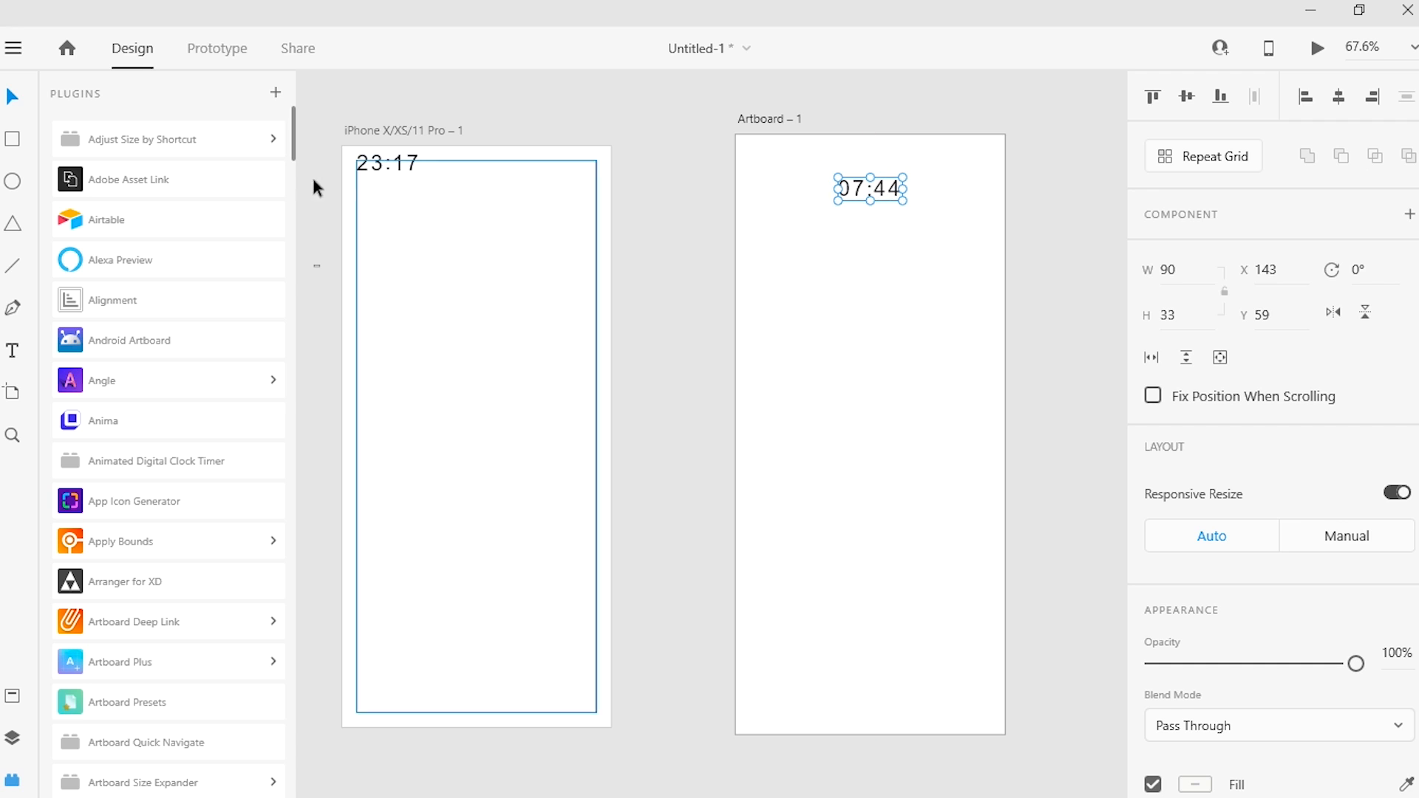
left_click(397, 166)
left_click_drag(399, 167, 488, 203)
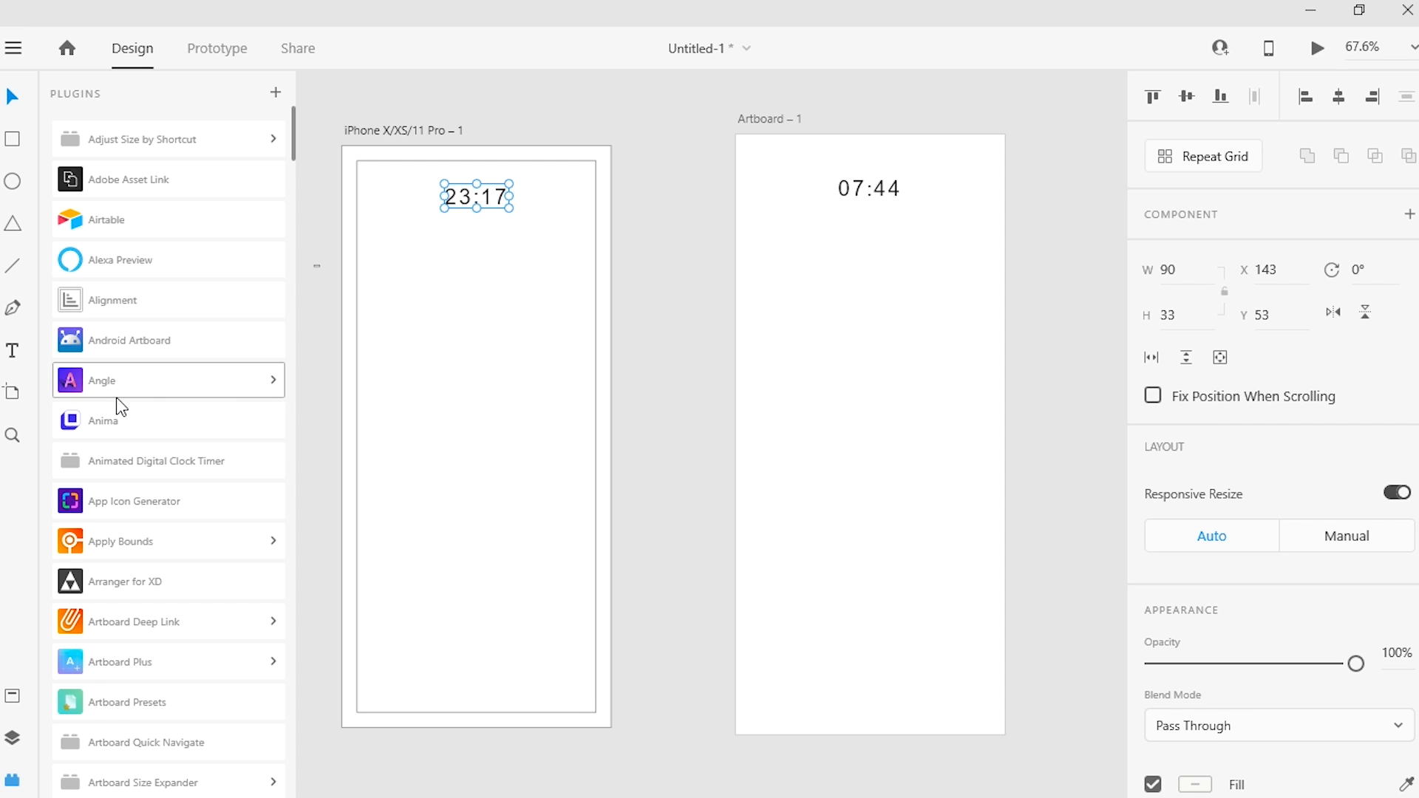
Step: Examine the App Icon Generator plugin's export folder, file name and iOS icon settings, and return to the plugin list
left_click_drag(292, 130, 293, 149)
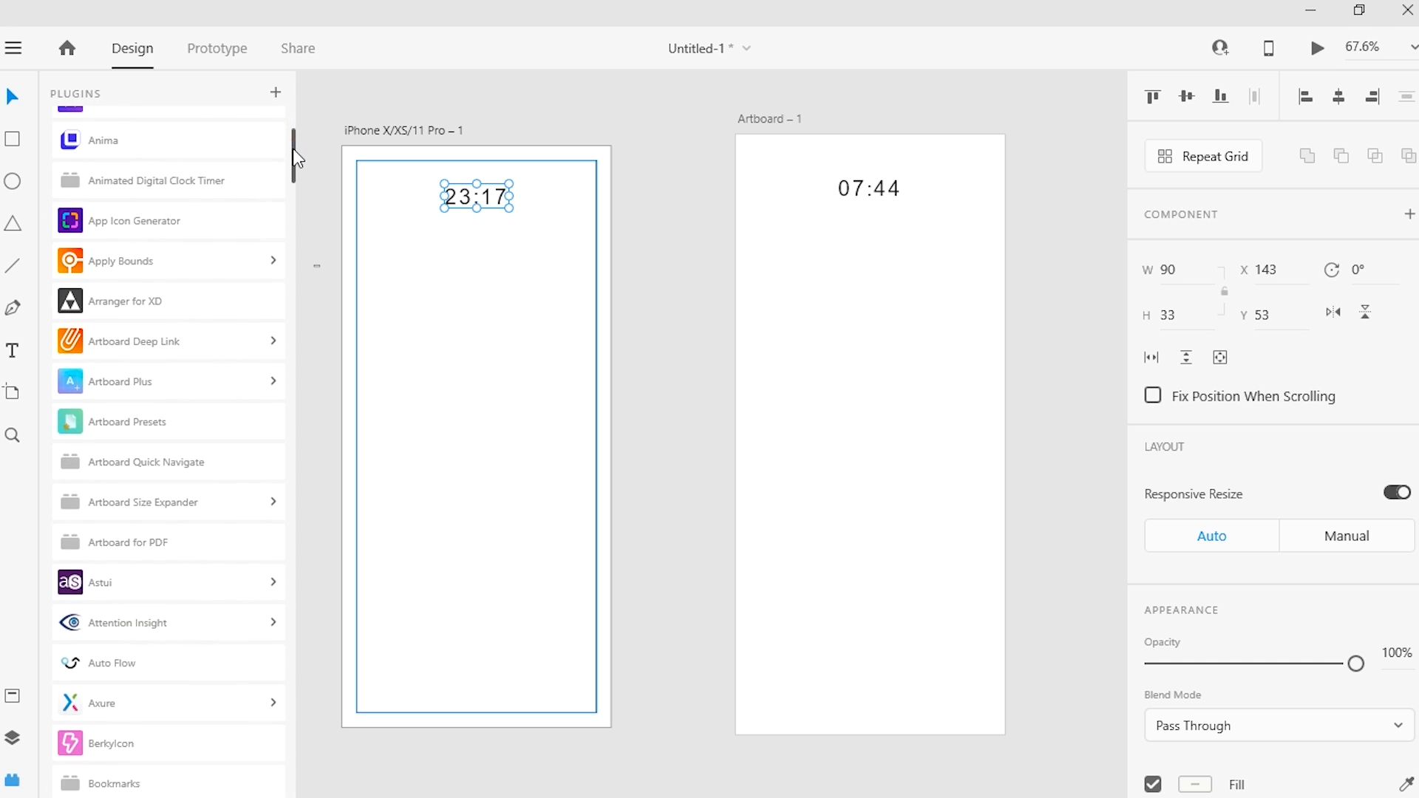
left_click(185, 223)
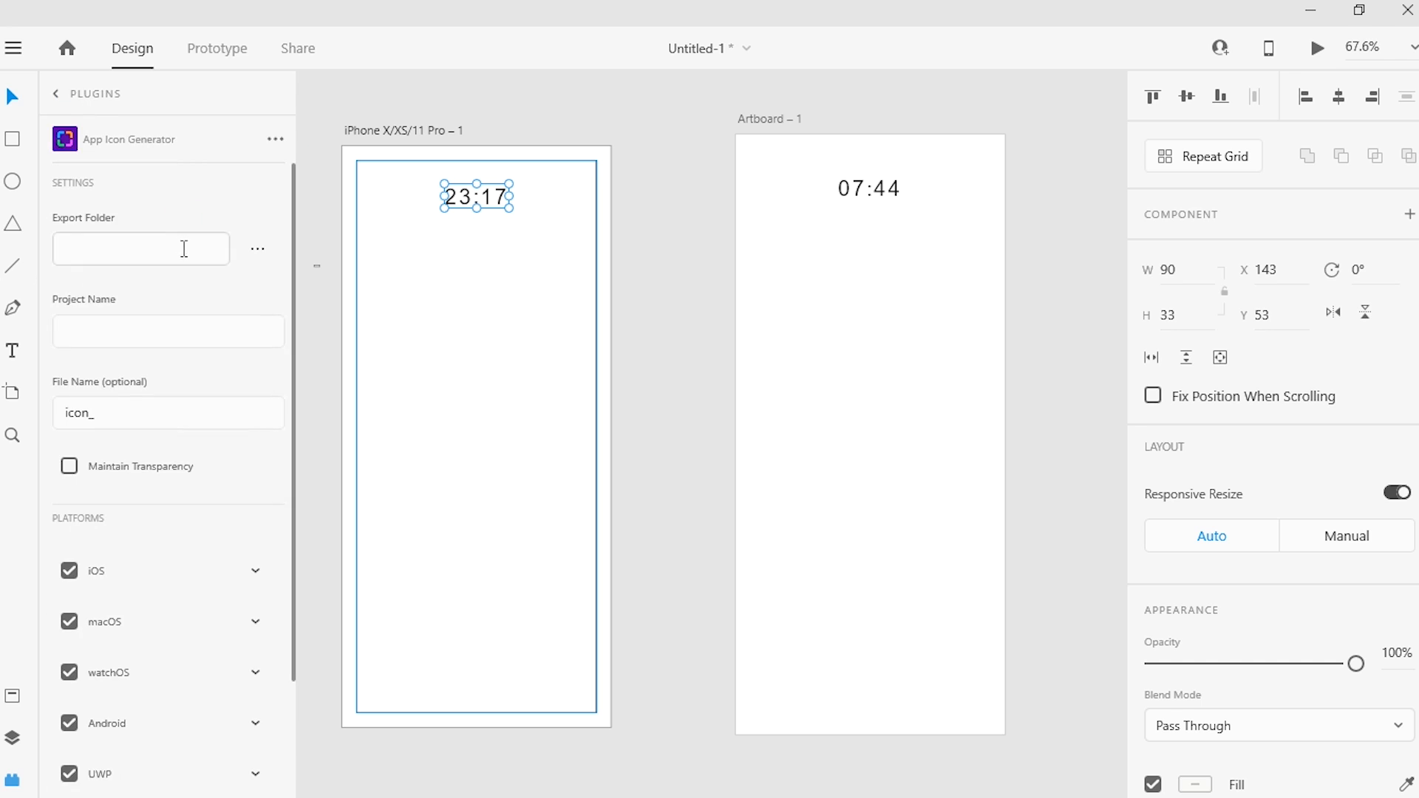
left_click(75, 329)
left_click(257, 249)
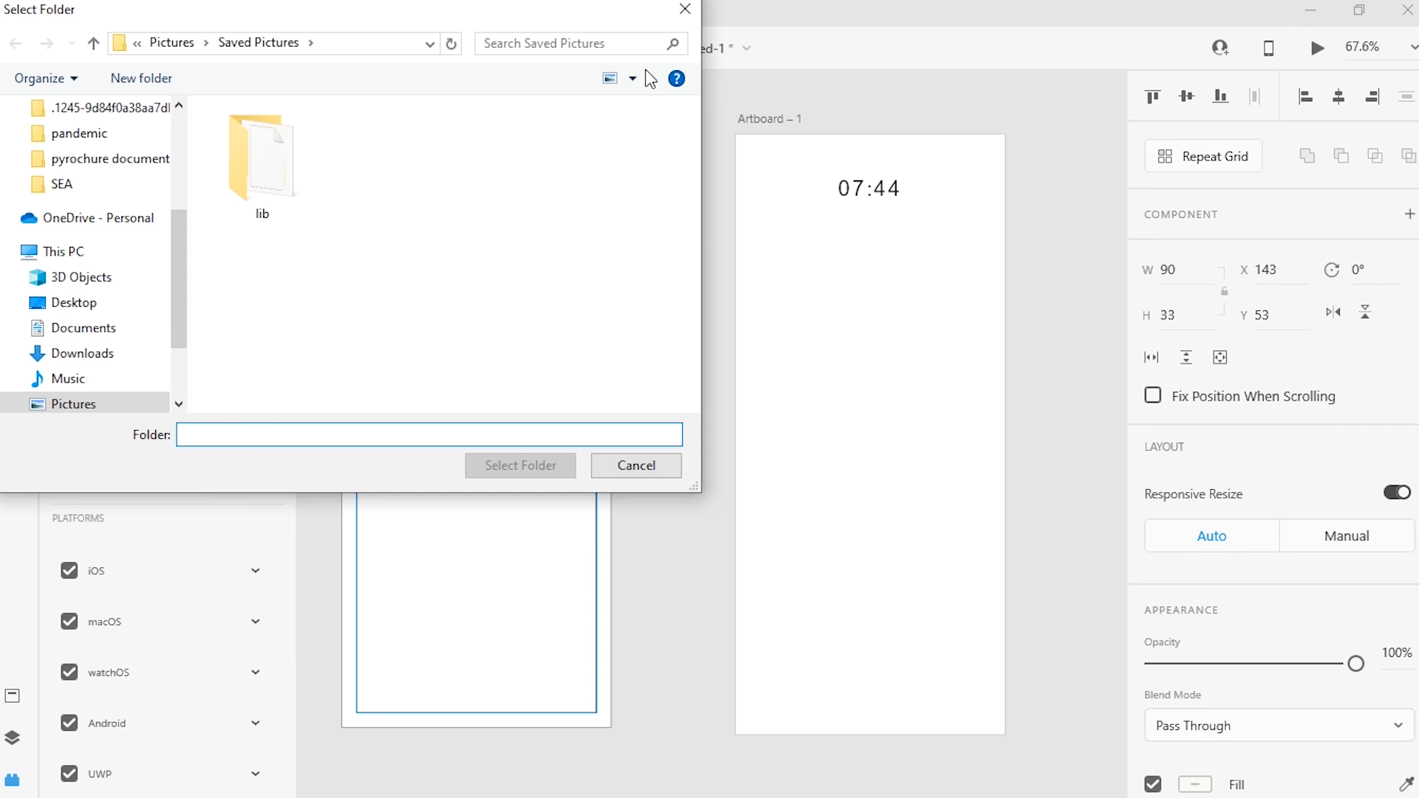
left_click(685, 9)
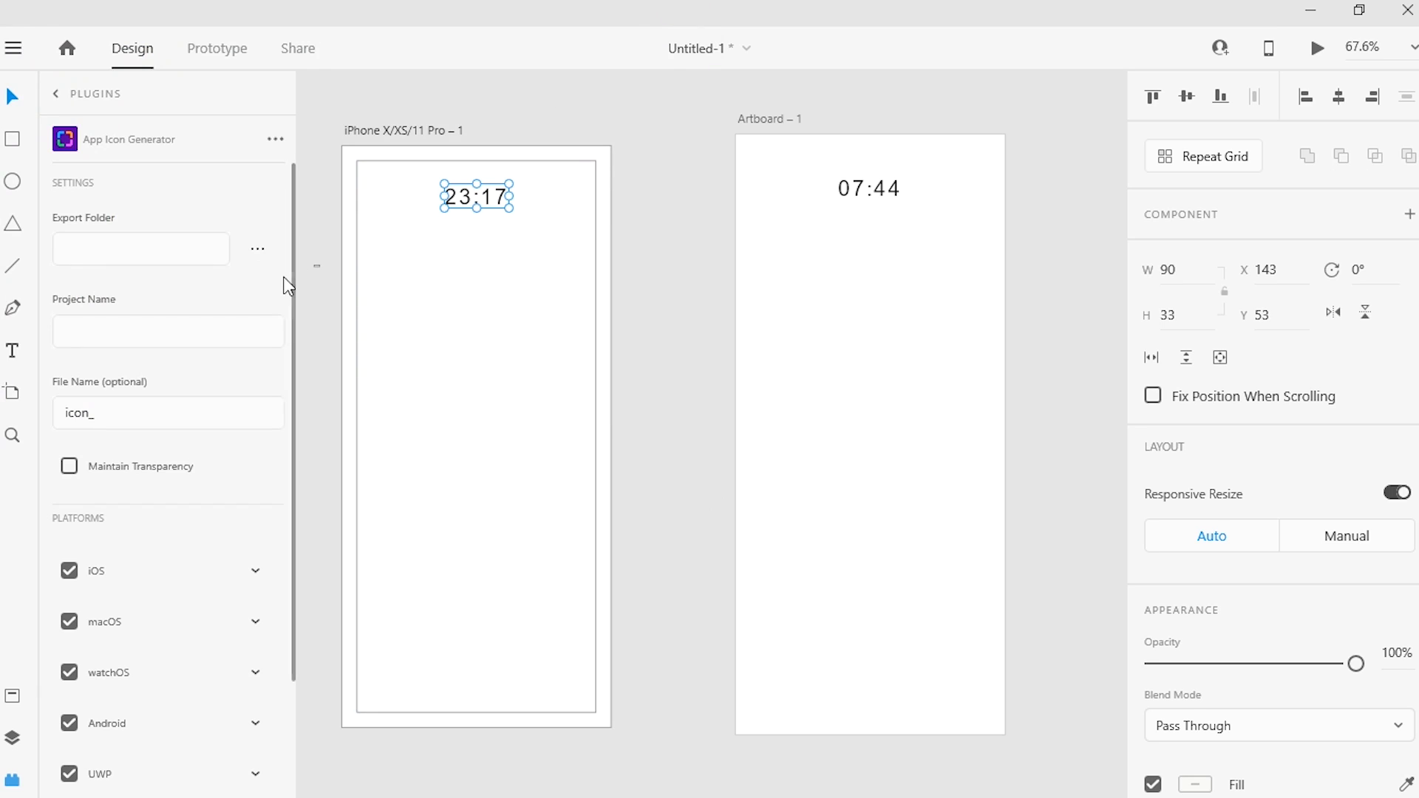
double_click(116, 426)
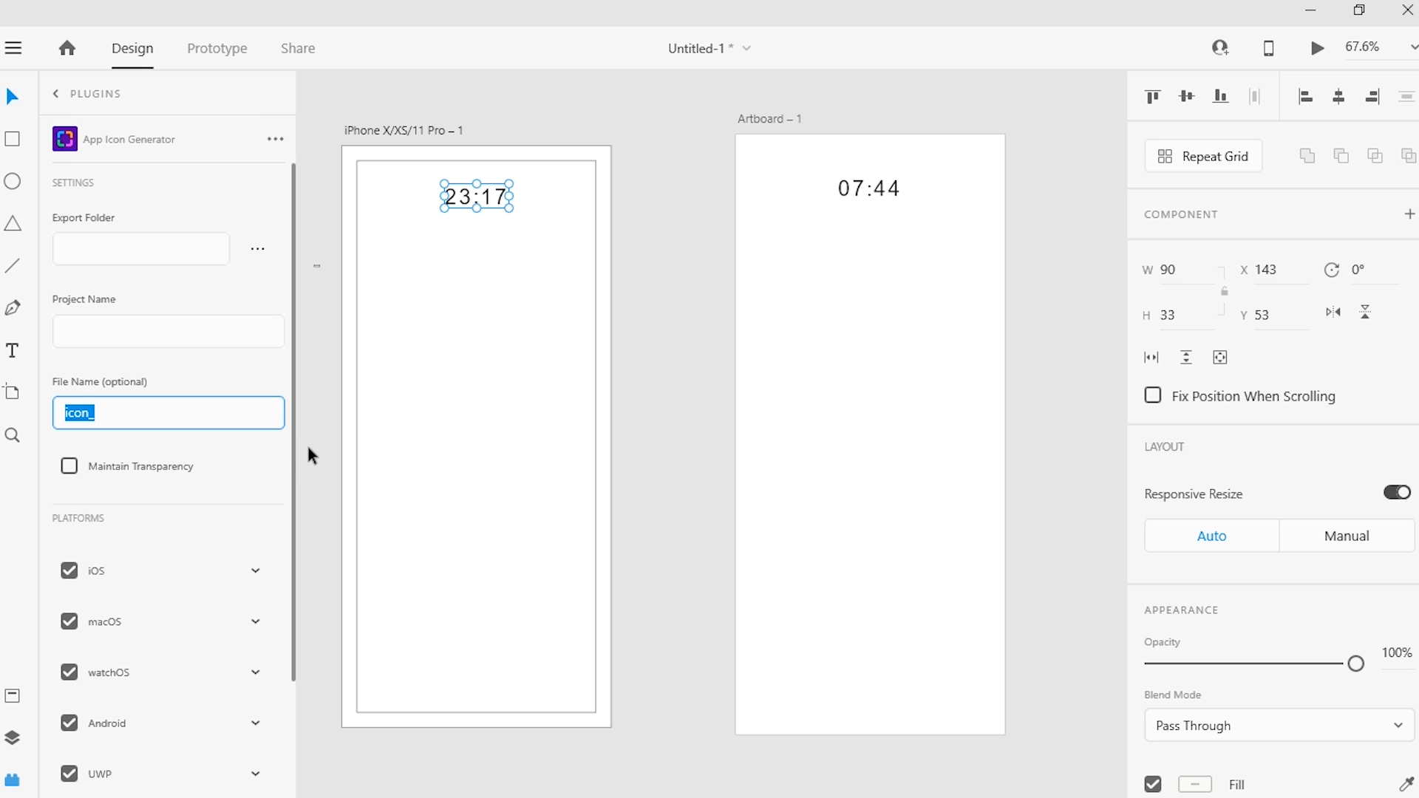
left_click(255, 571)
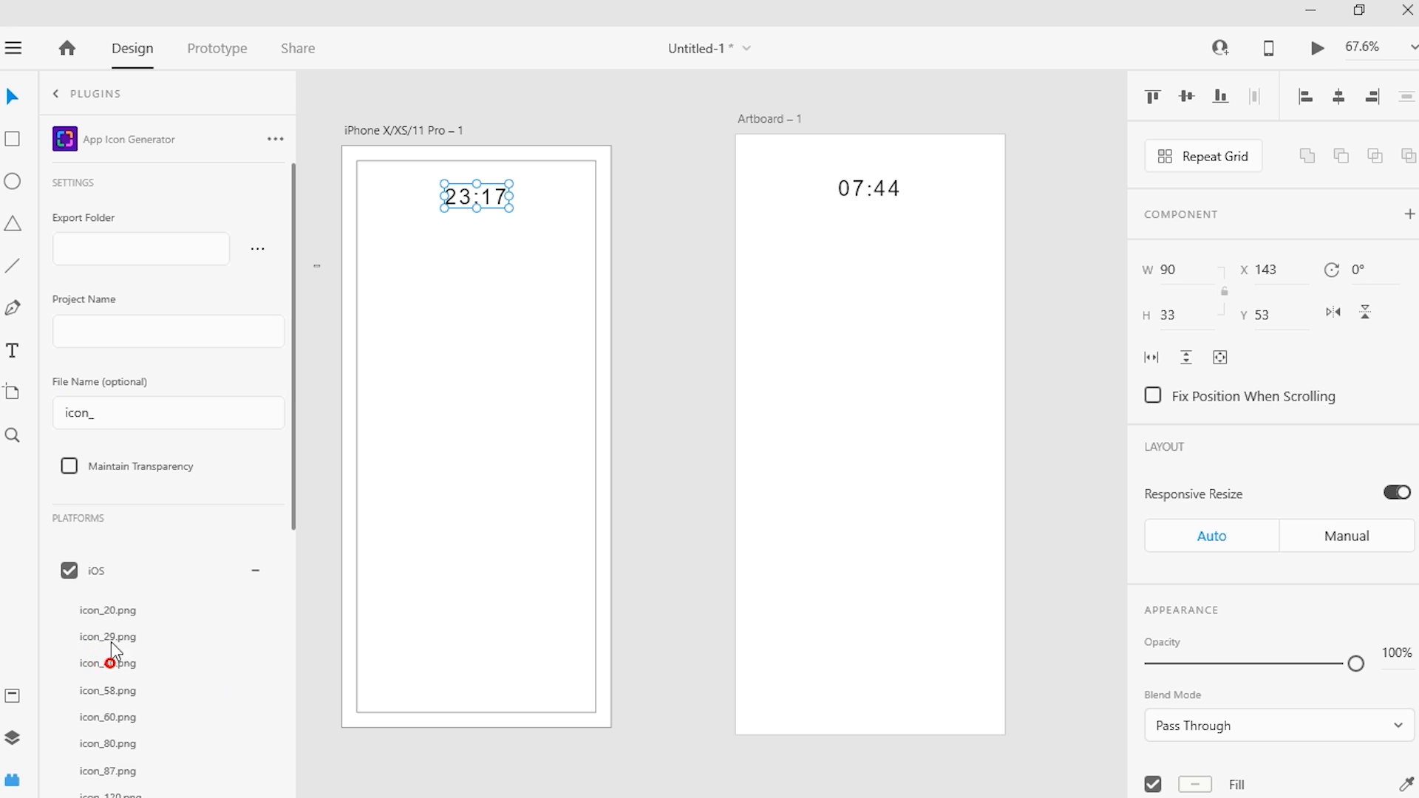
left_click(255, 571)
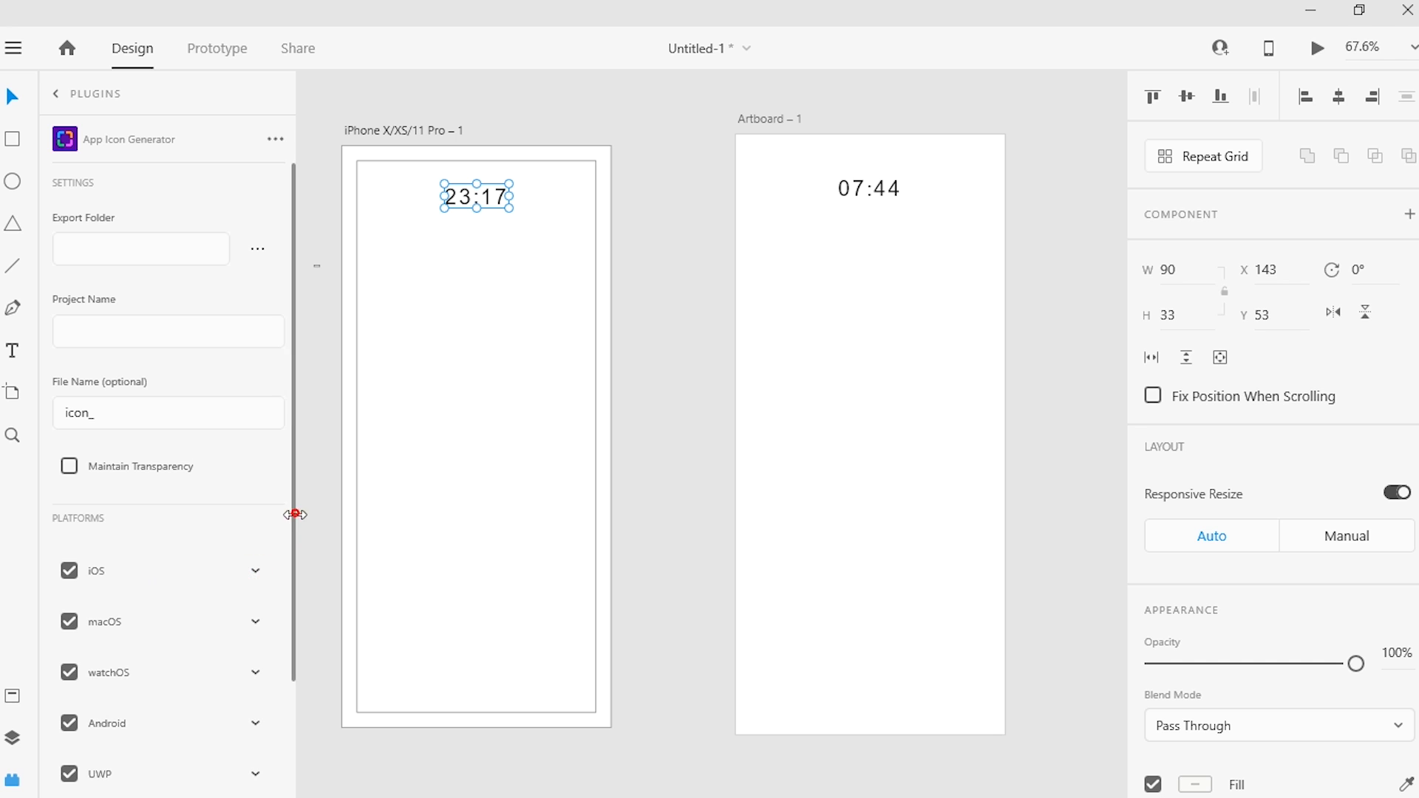
left_click_drag(293, 516, 294, 603)
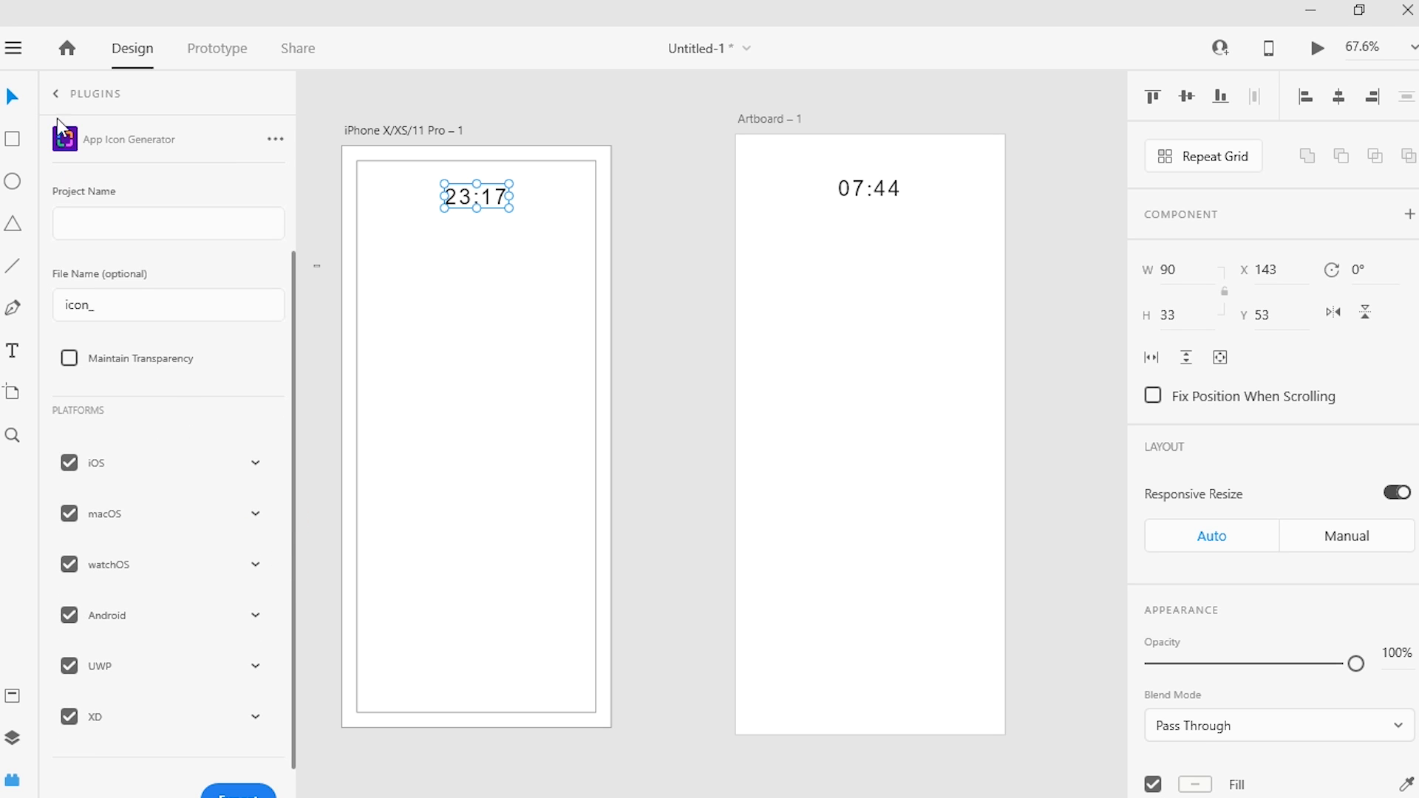
left_click(59, 94)
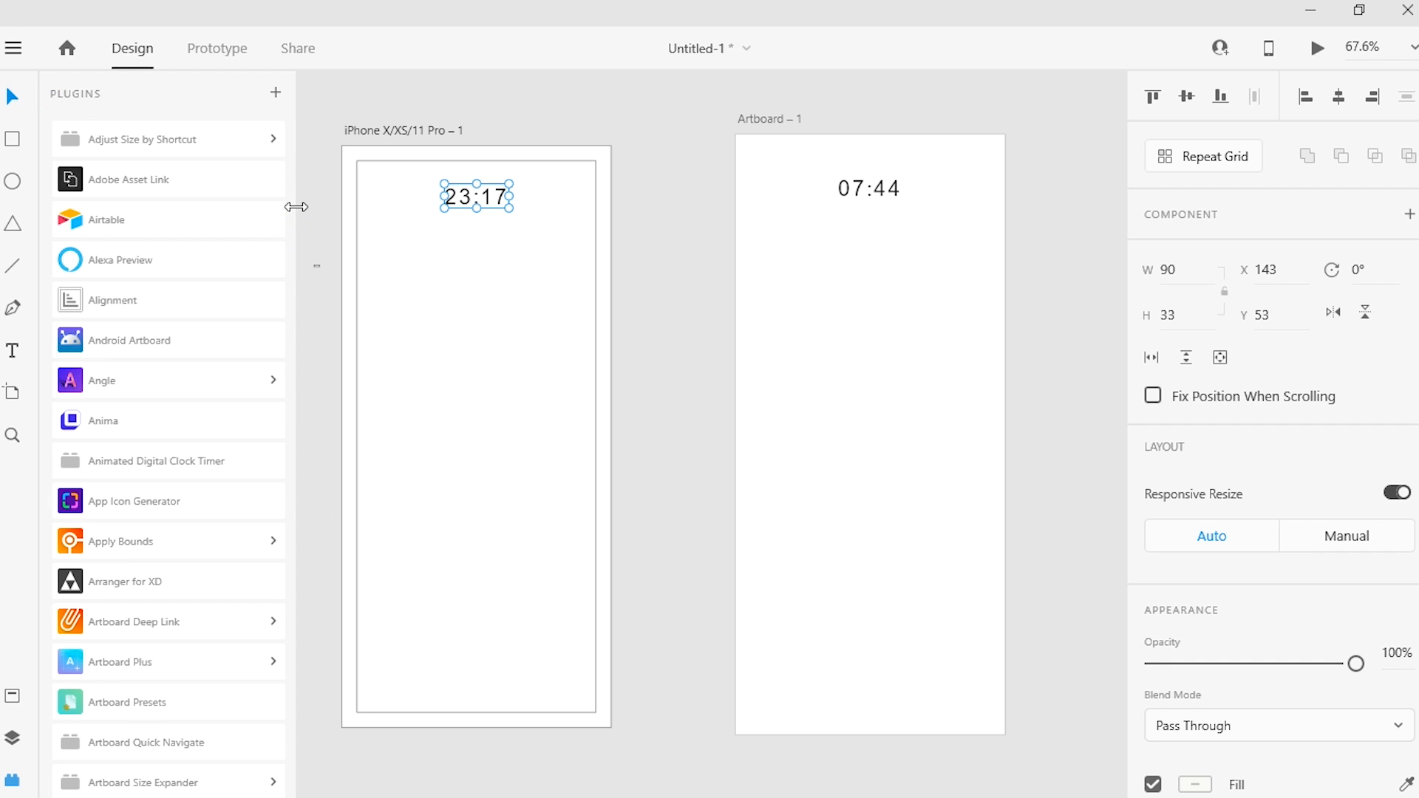
Step: Make an October 2020 calendar with 30 by 30 cells using the Calendar plugin and place it at X 83.5, Y 240 on the iPhone artboard
left_click_drag(293, 134, 290, 175)
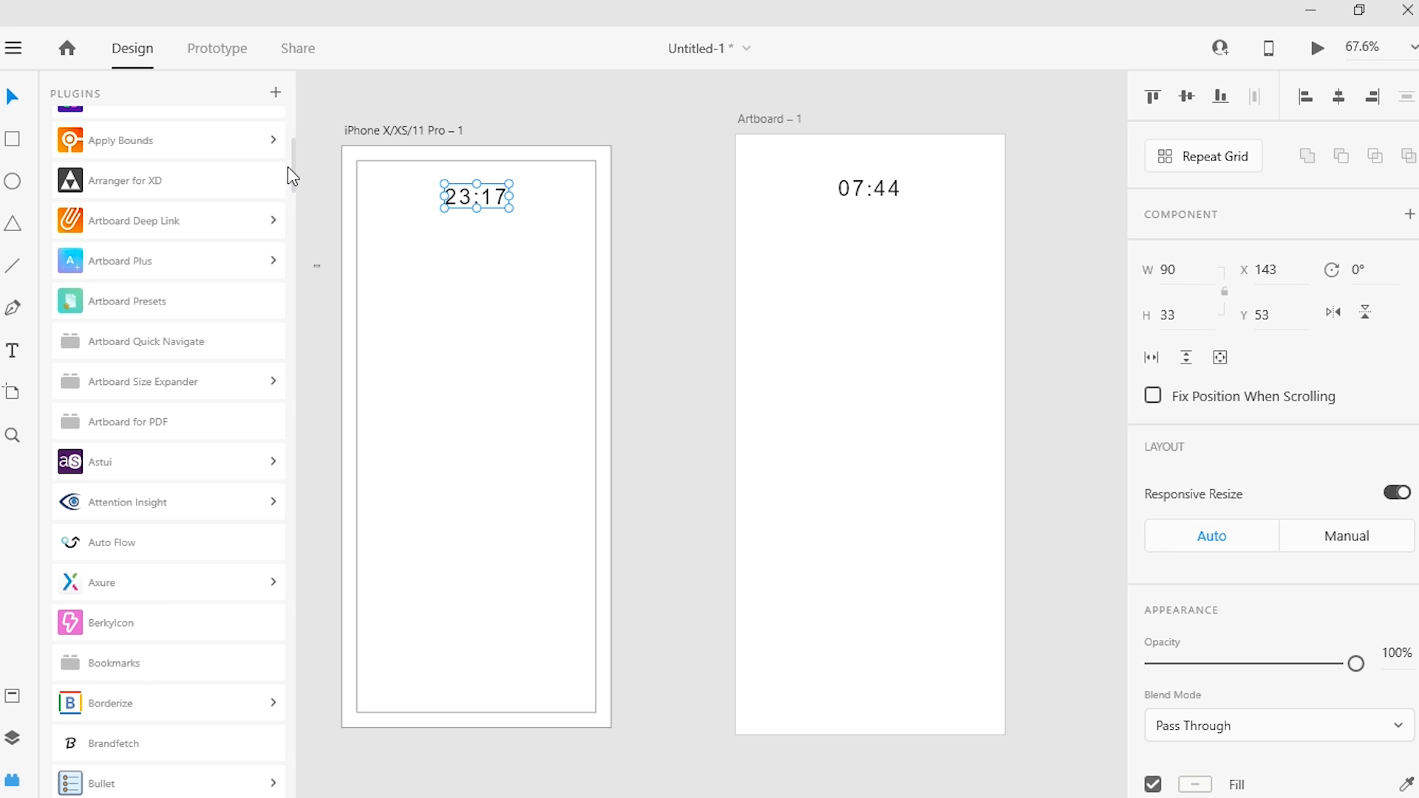
left_click_drag(288, 170, 215, 207)
left_click(225, 126)
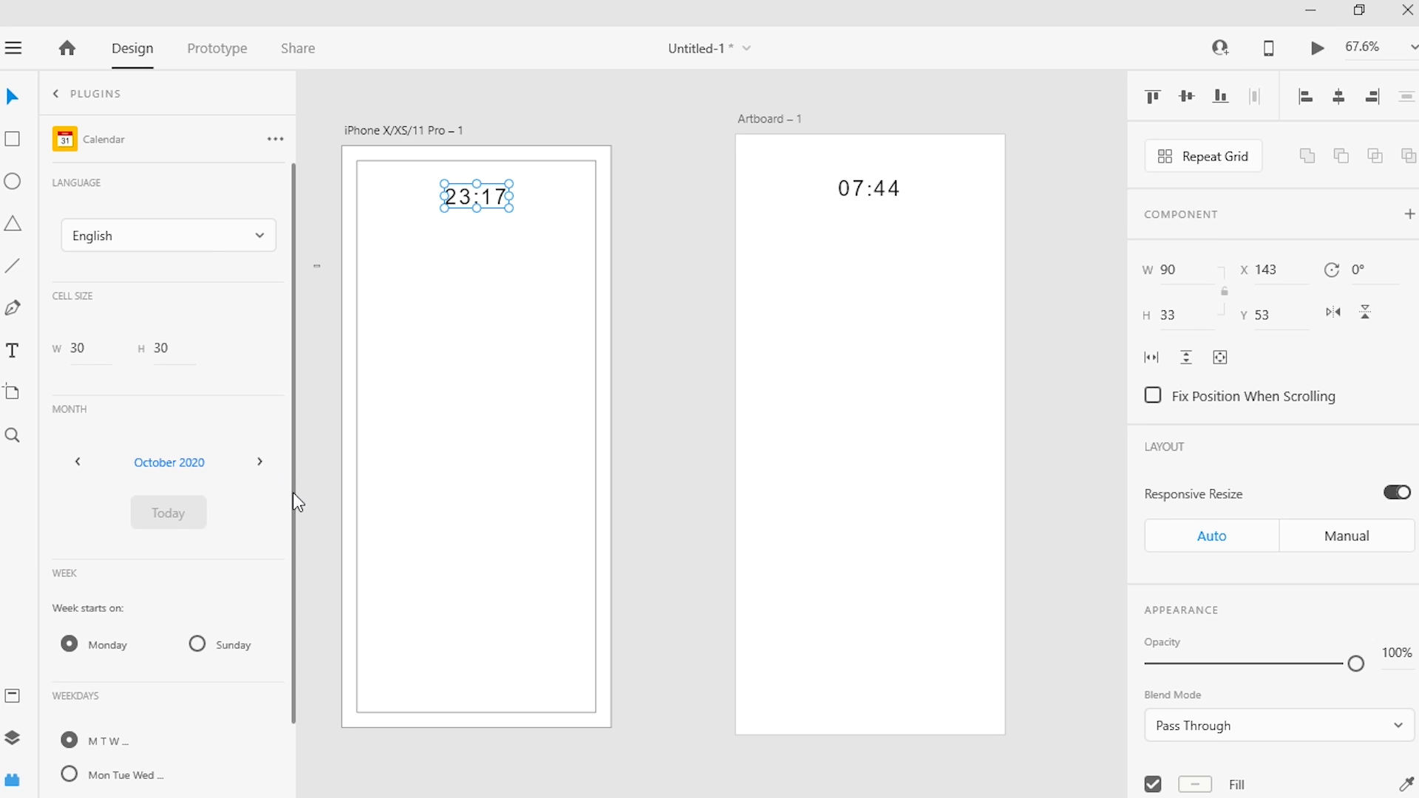
left_click_drag(294, 503, 297, 566)
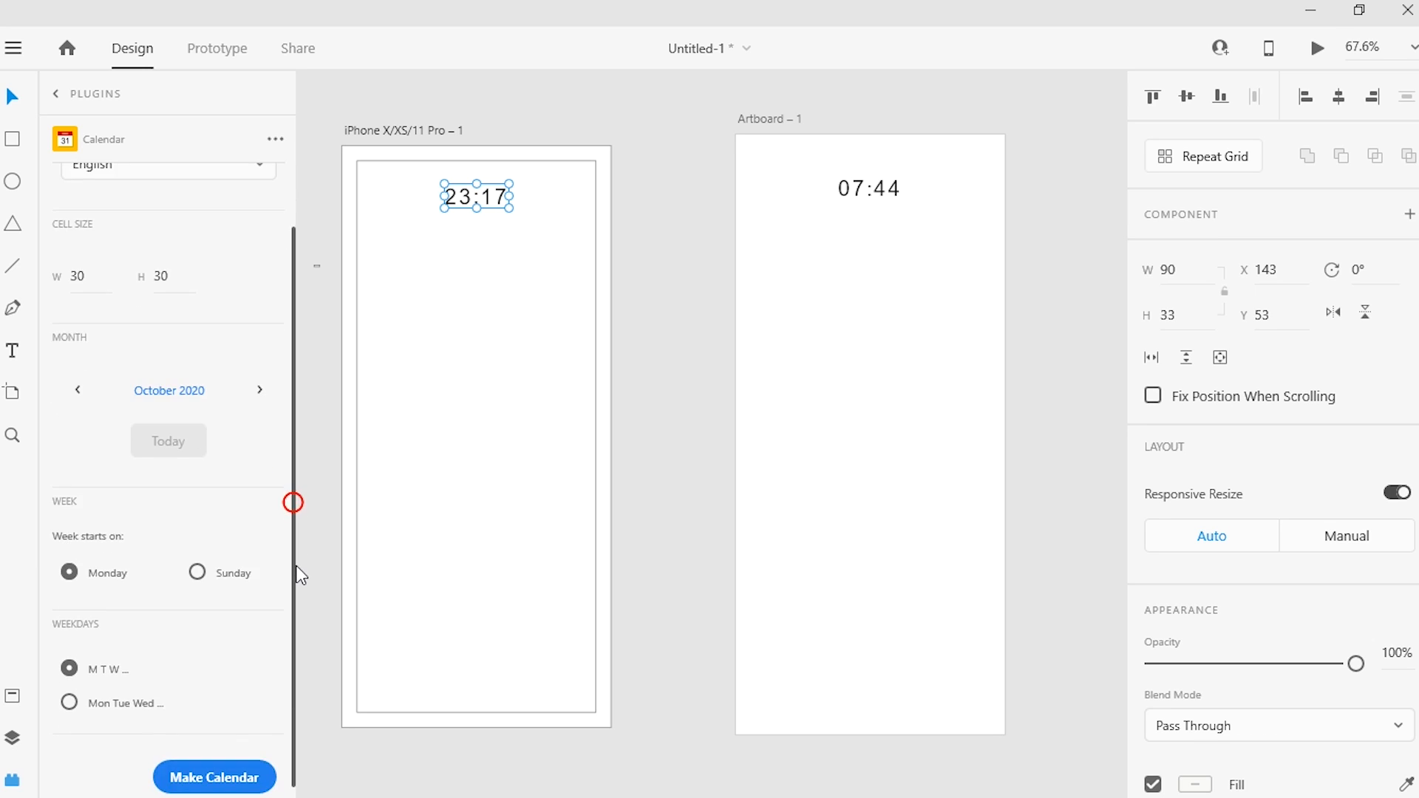
left_click(221, 777)
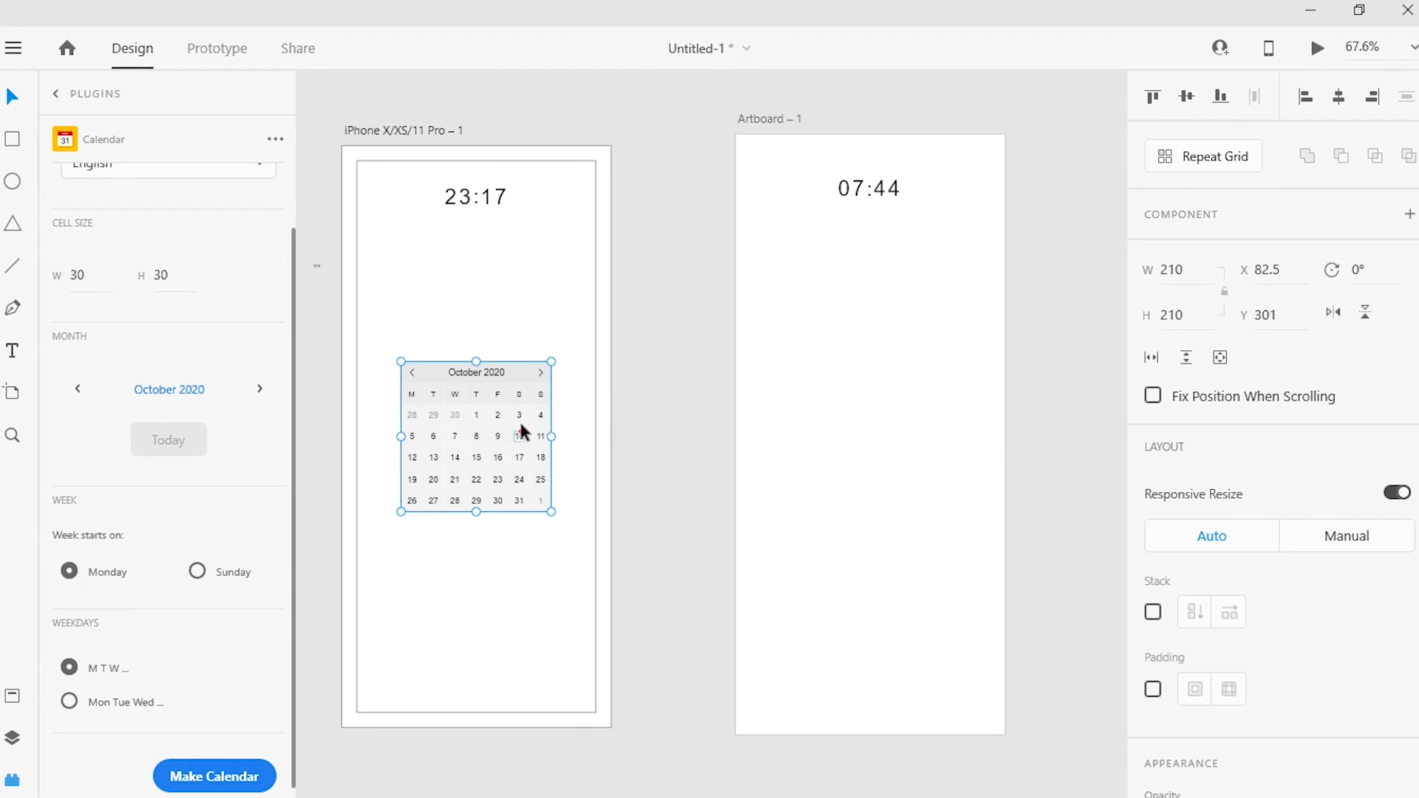
left_click_drag(521, 429, 520, 386)
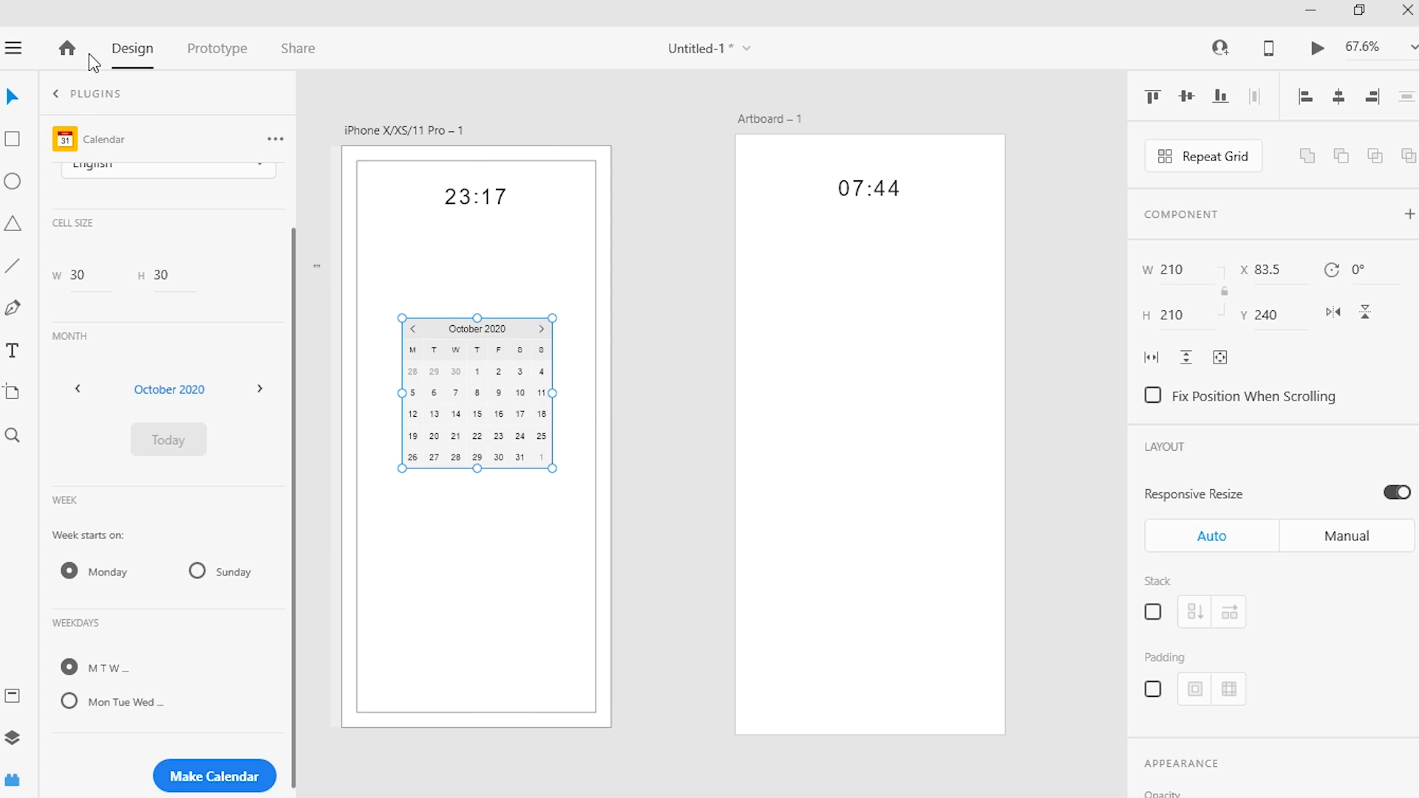
left_click(58, 95)
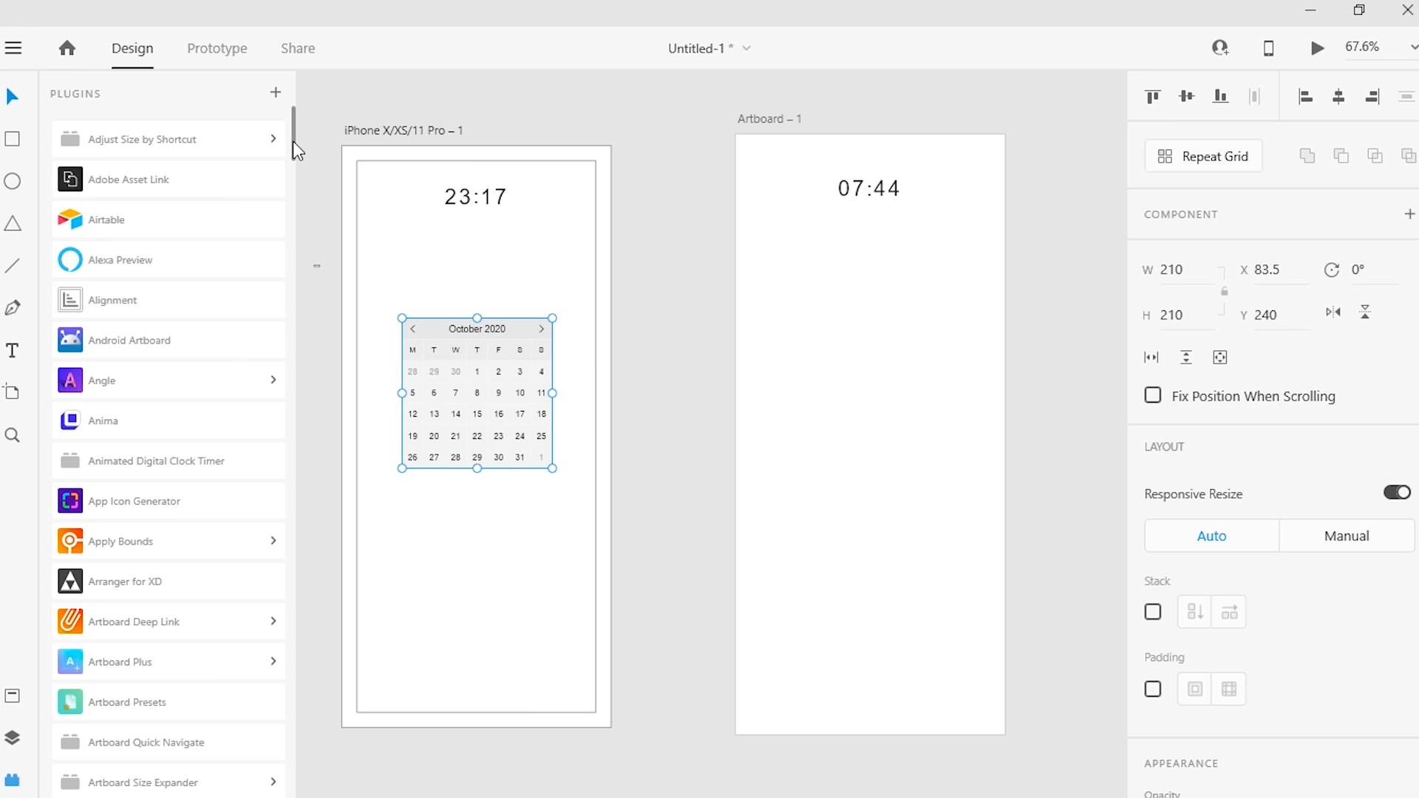
Step: Open the Confetti plugin, draw an ellipse about 84 by 45 below the calendar and fill it with red #E81919
left_click_drag(292, 140, 297, 275)
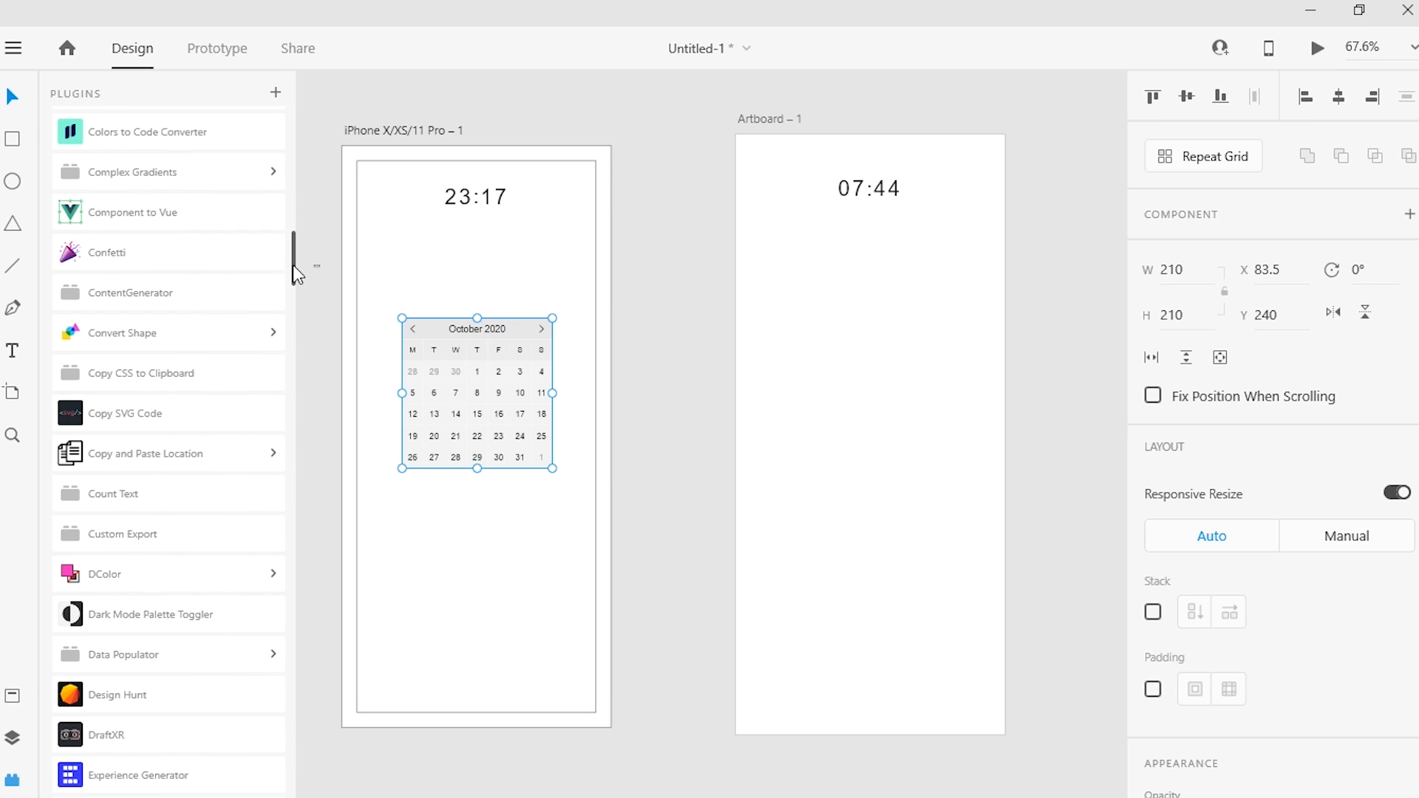
left_click(215, 253)
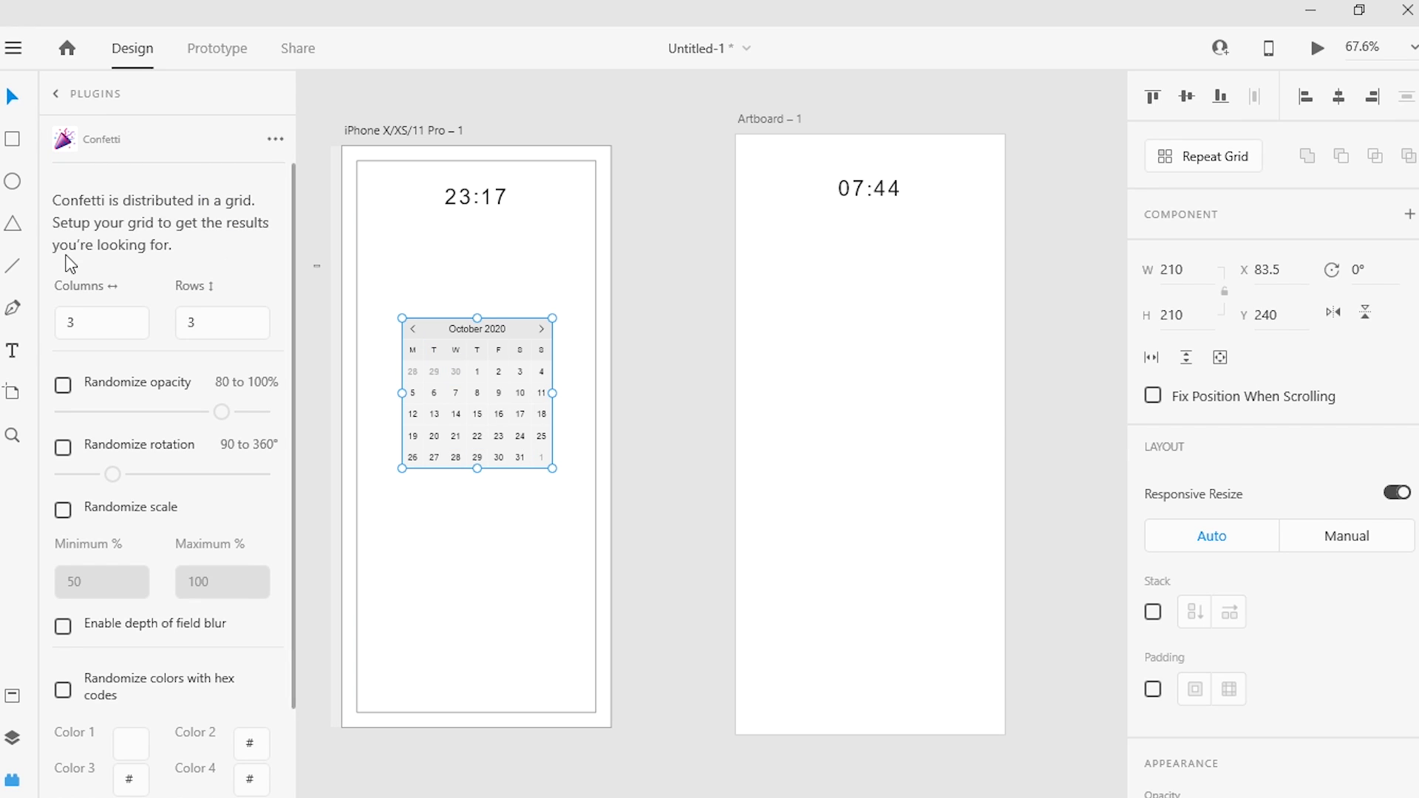
left_click(11, 185)
left_click_drag(448, 570, 510, 601)
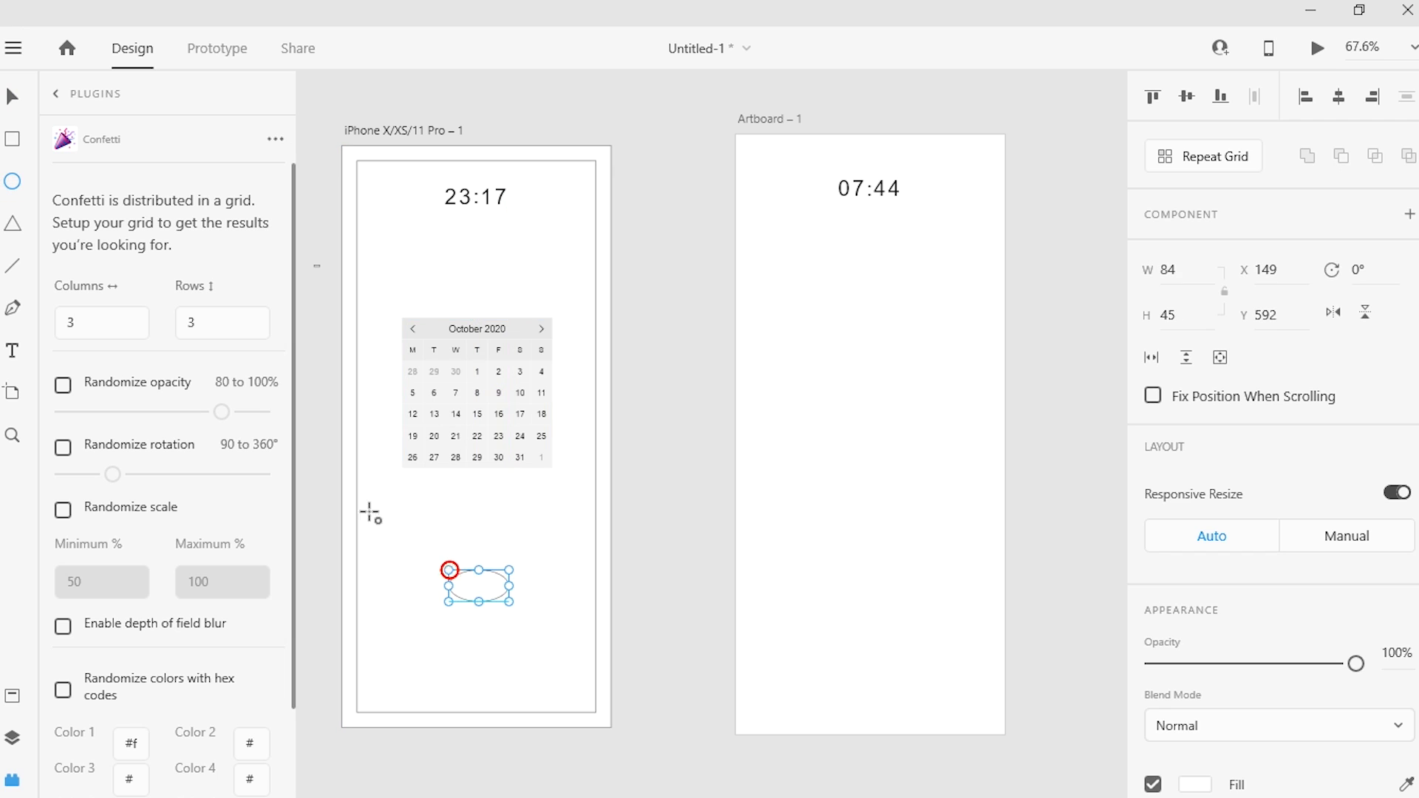
scroll(1216, 565, "down", 5)
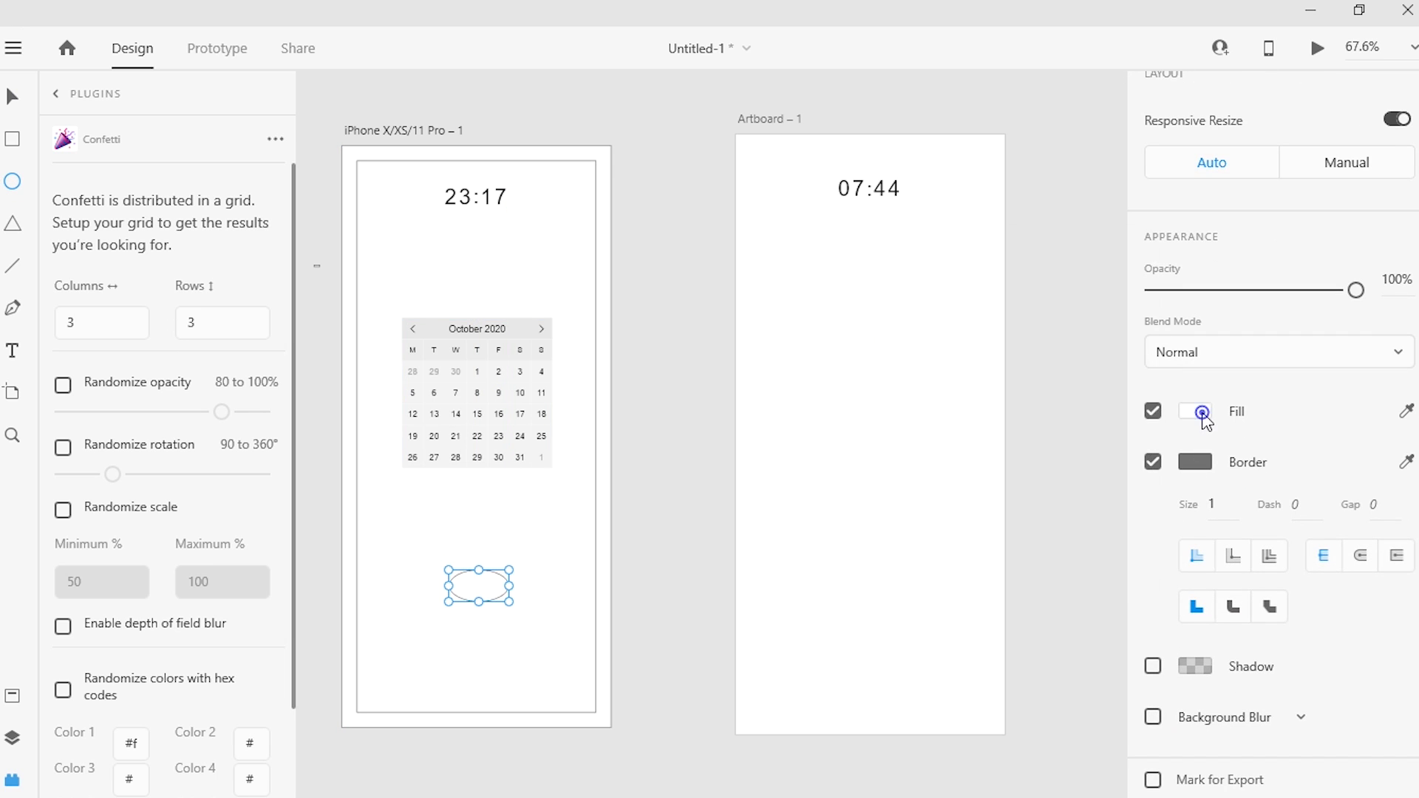
left_click(1201, 414)
left_click(1042, 303)
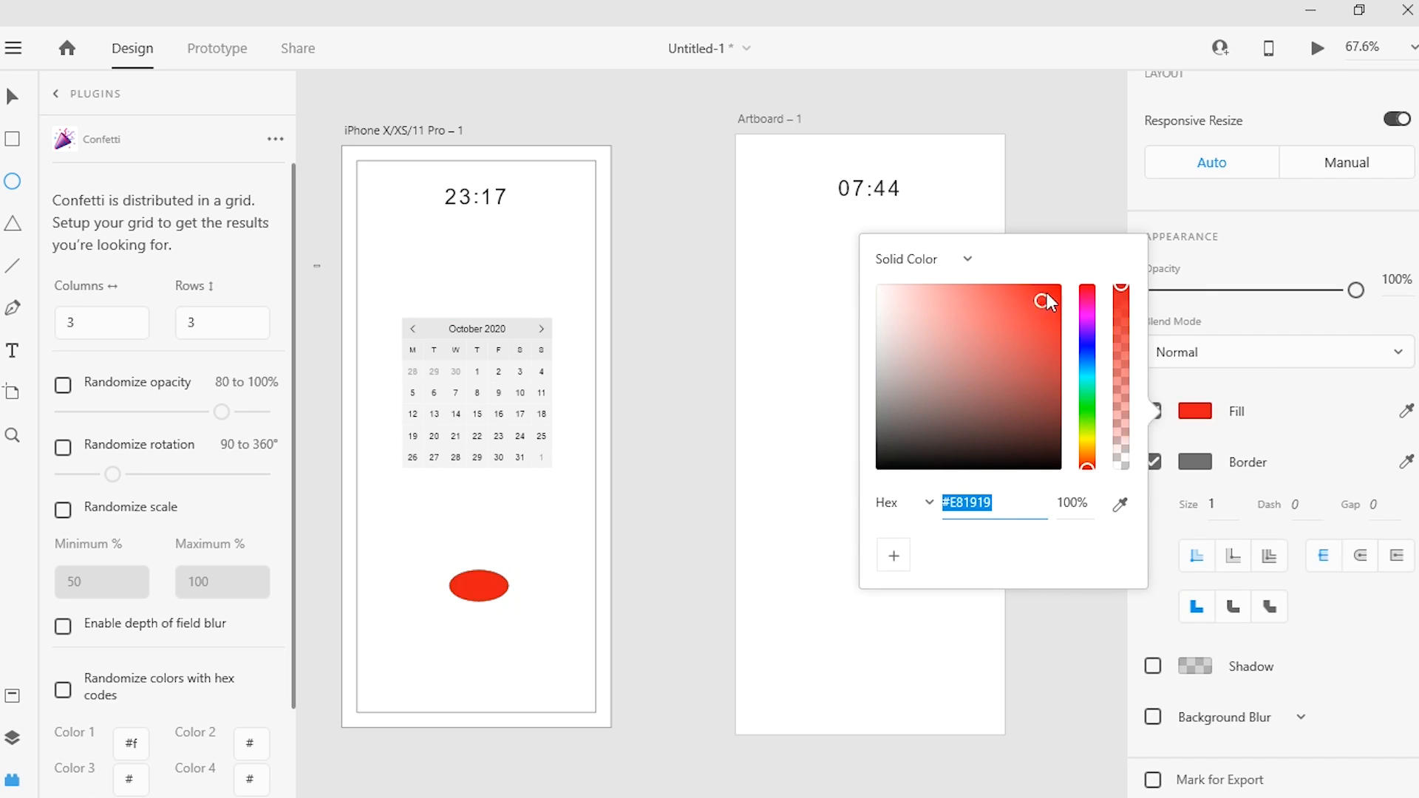
Step: Narrow the red ellipse into a small circle and duplicate it three times around the lower part of the iPhone artboard
left_click(10, 98)
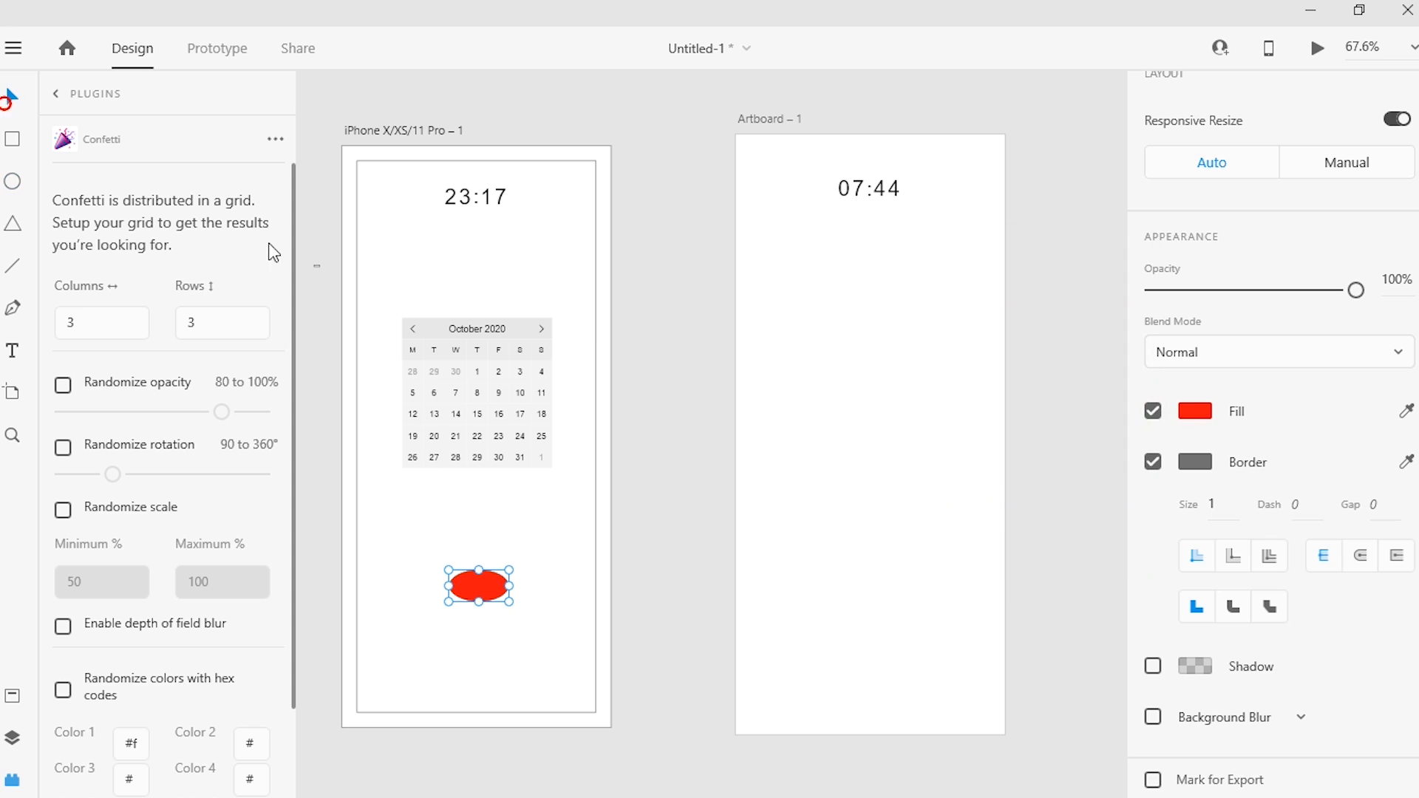
left_click_drag(509, 603, 481, 597)
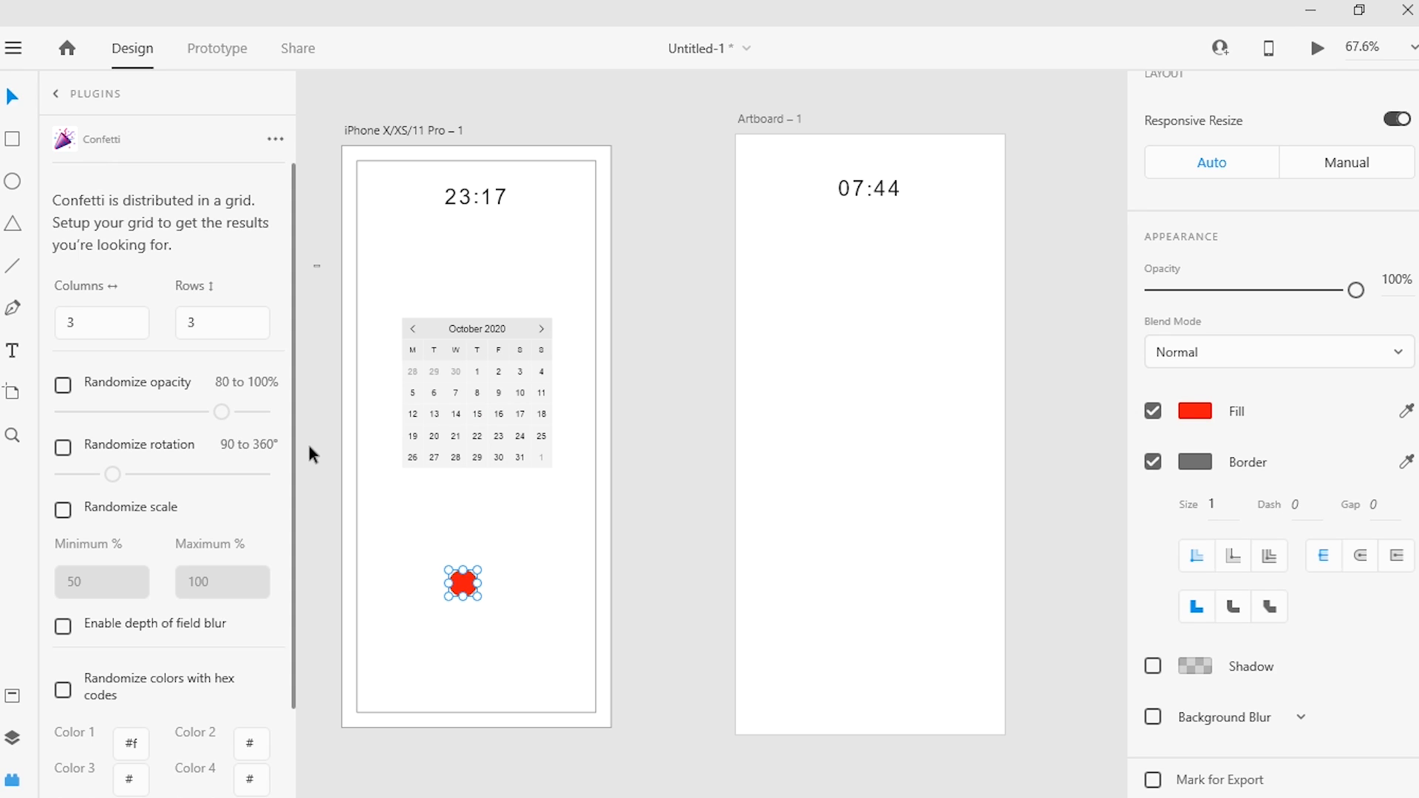
left_click_drag(466, 584, 523, 589)
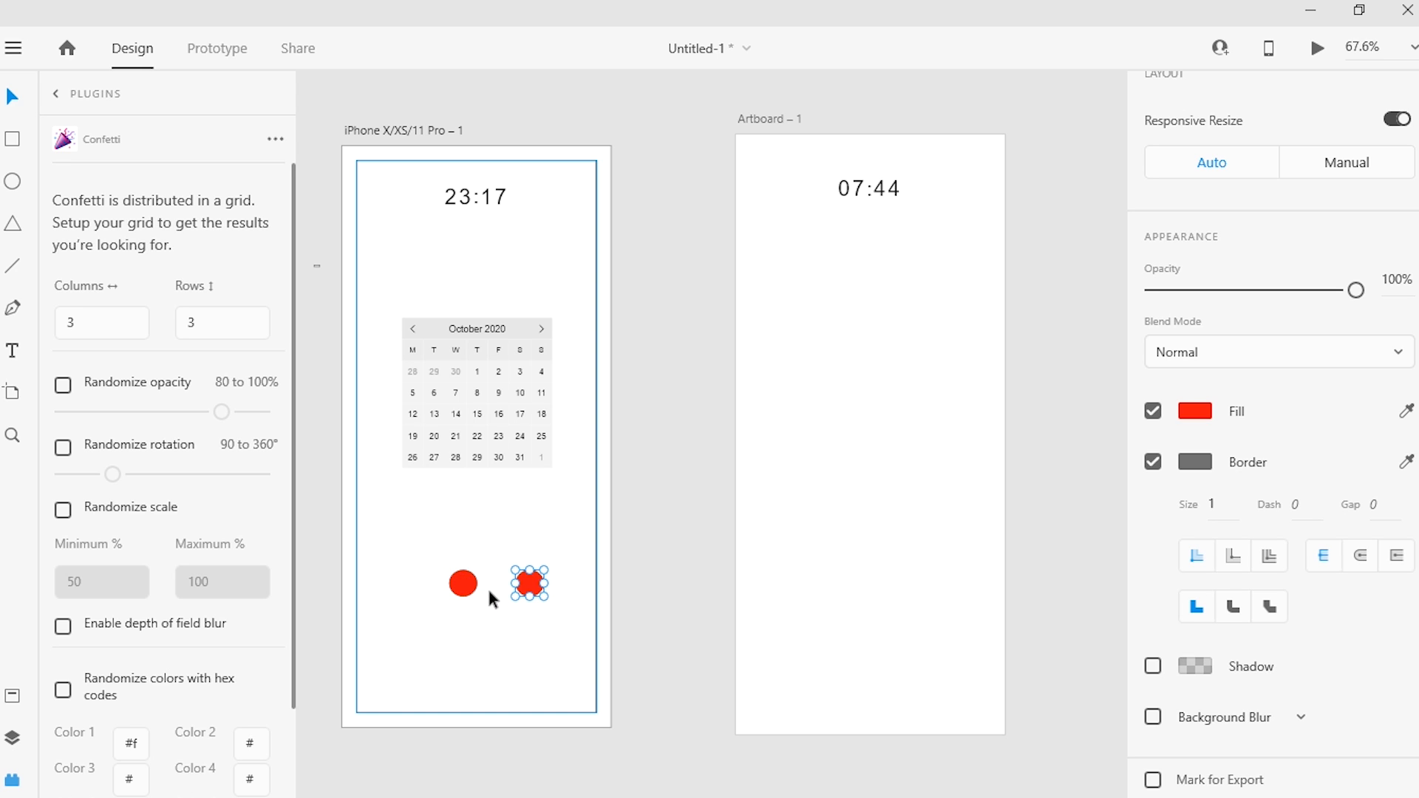
left_click_drag(526, 583, 419, 634)
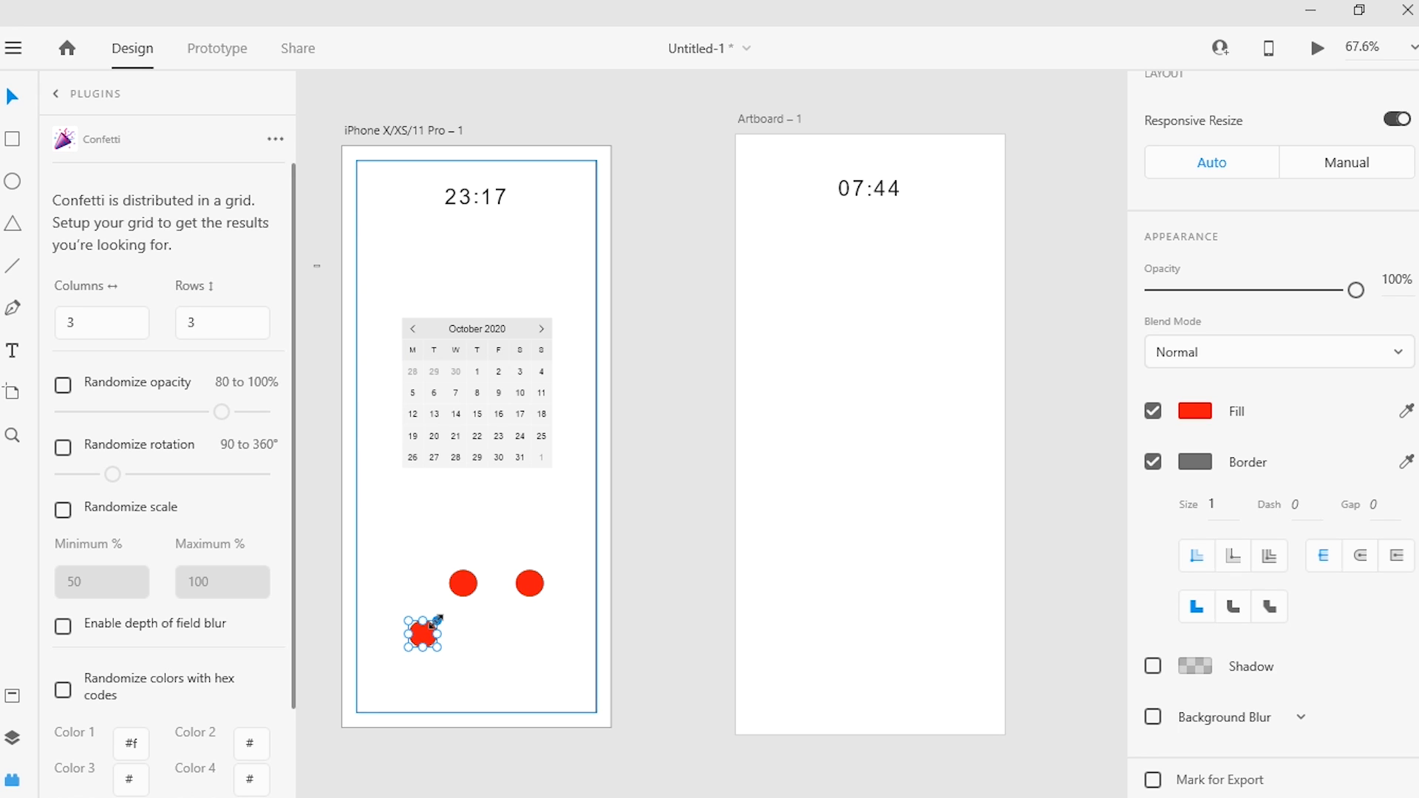
left_click_drag(427, 636, 427, 591)
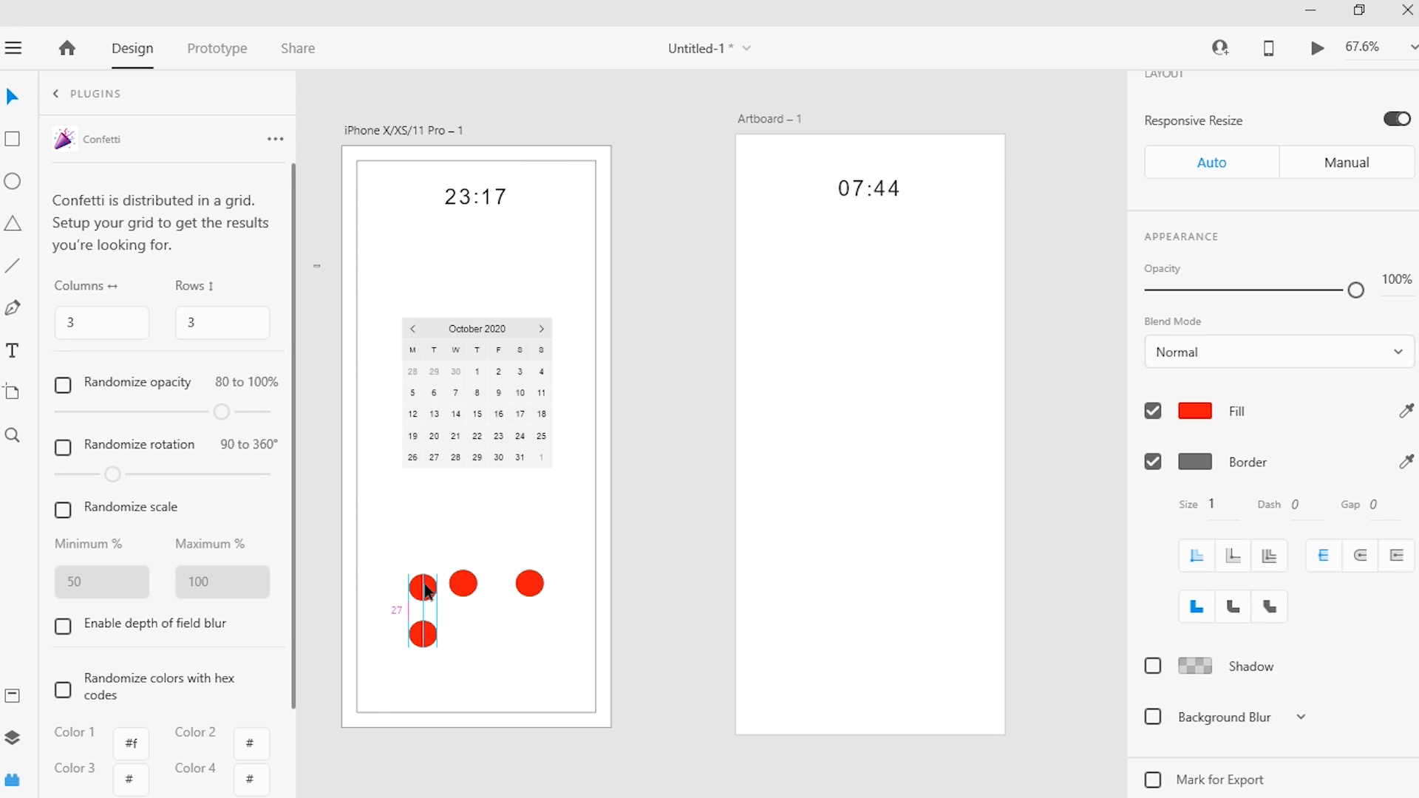
Step: Draw a small triangle below the red circles and fill it with green #17A517
left_click(12, 224)
left_click_drag(457, 617, 500, 664)
double_click(1194, 462)
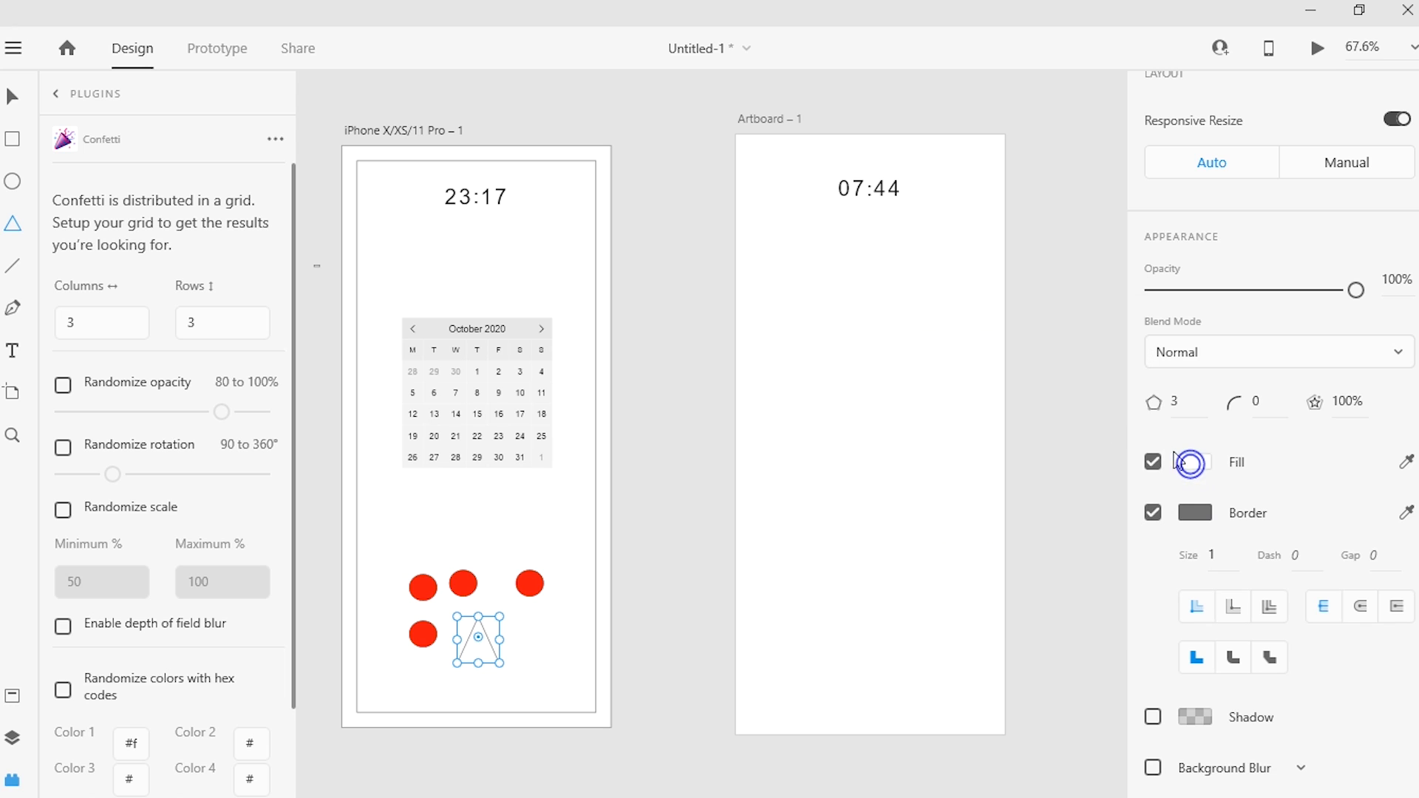
left_click(1194, 463)
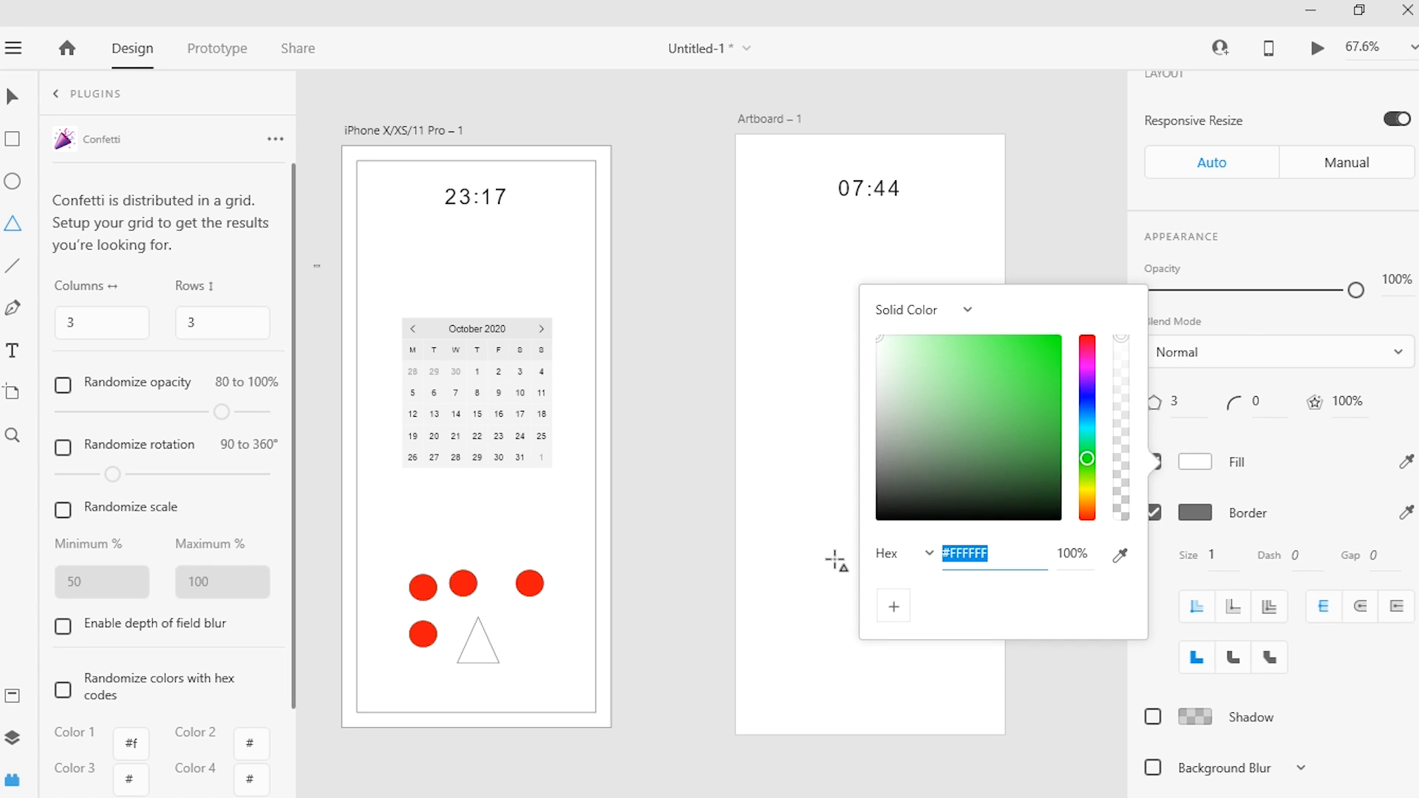
left_click(1278, 473)
left_click(1195, 463)
left_click(1195, 462)
left_click(1195, 463)
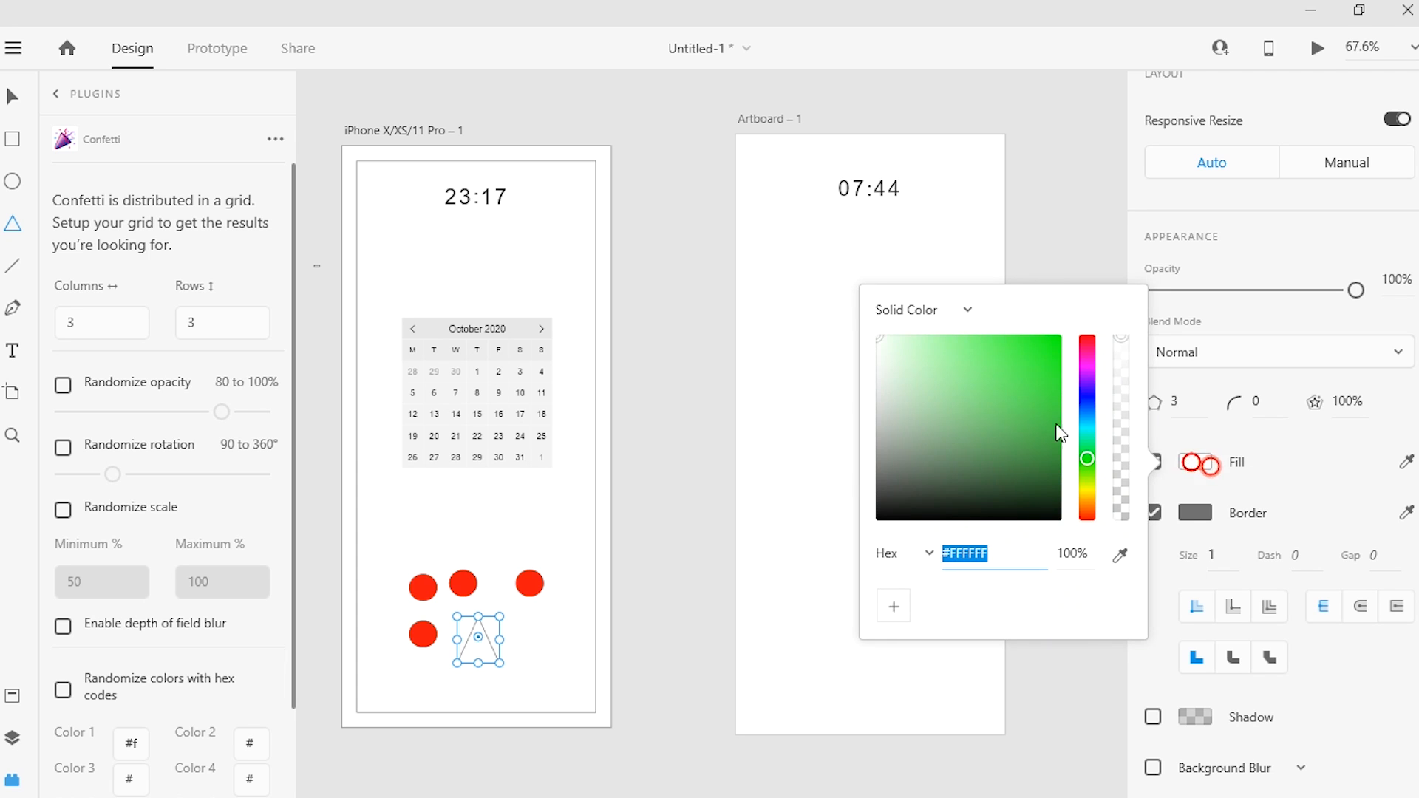
left_click(1036, 401)
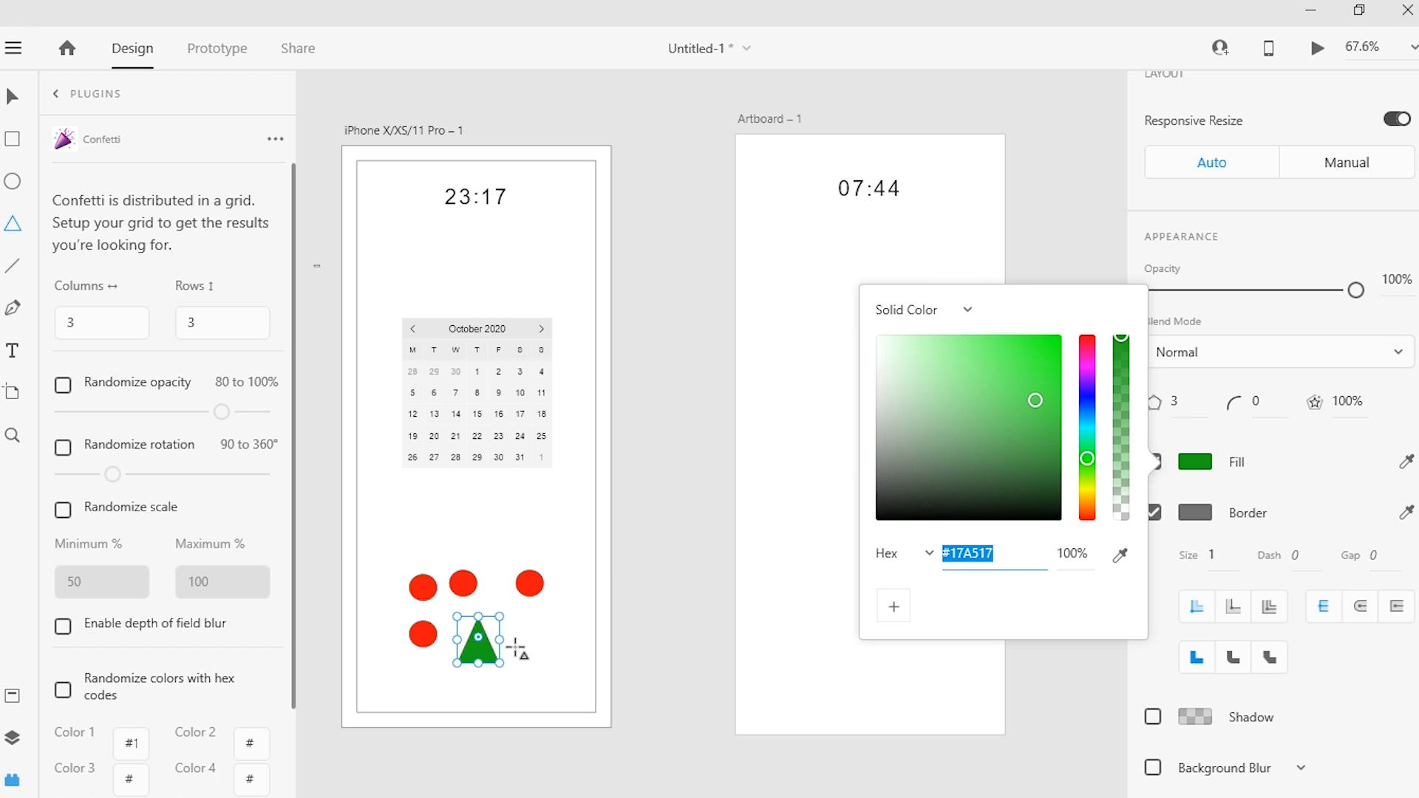
Step: Duplicate the green triangle beside the original and delete the large outlined rectangle from the iPhone artboard
left_click(13, 93)
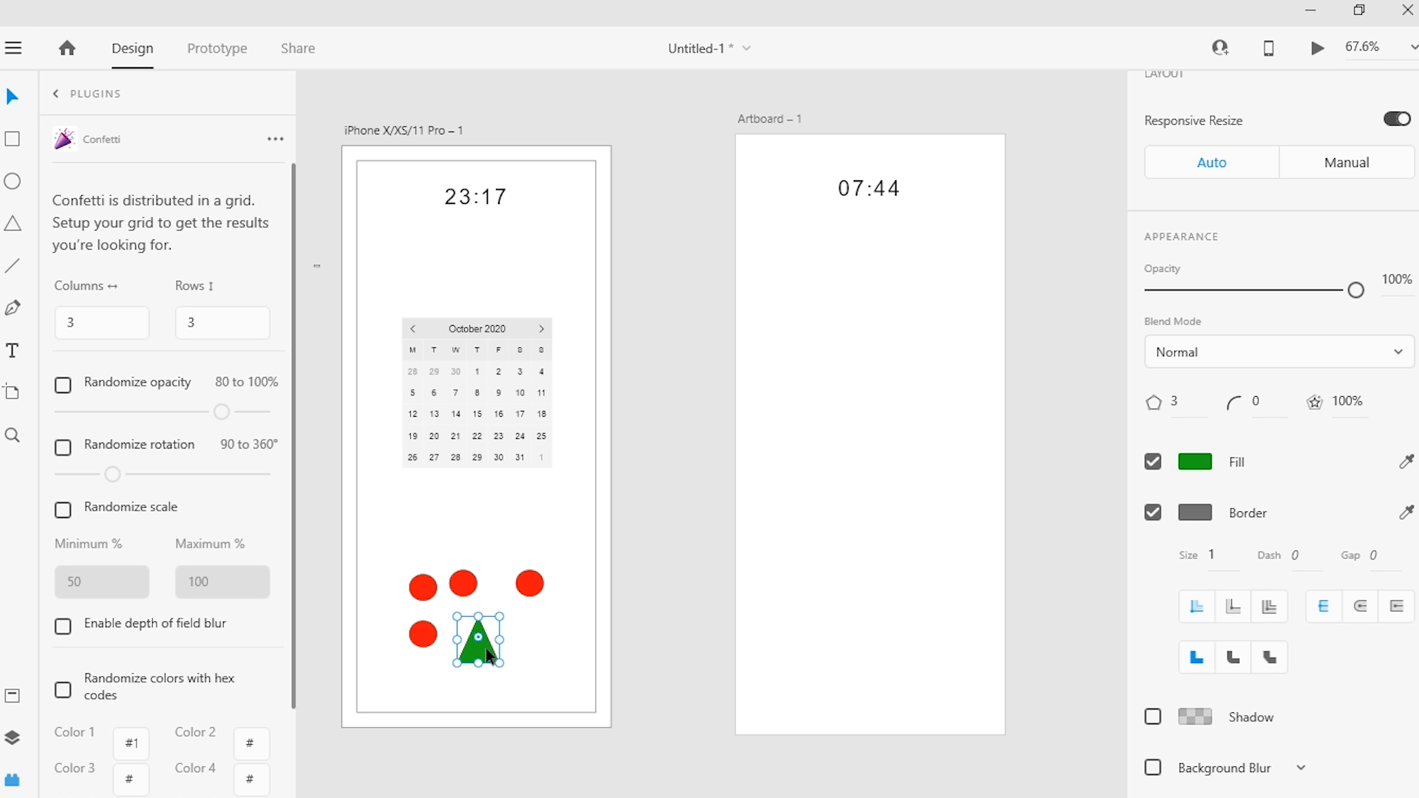
left_click_drag(548, 629, 548, 640)
left_click_drag(392, 545, 742, 352)
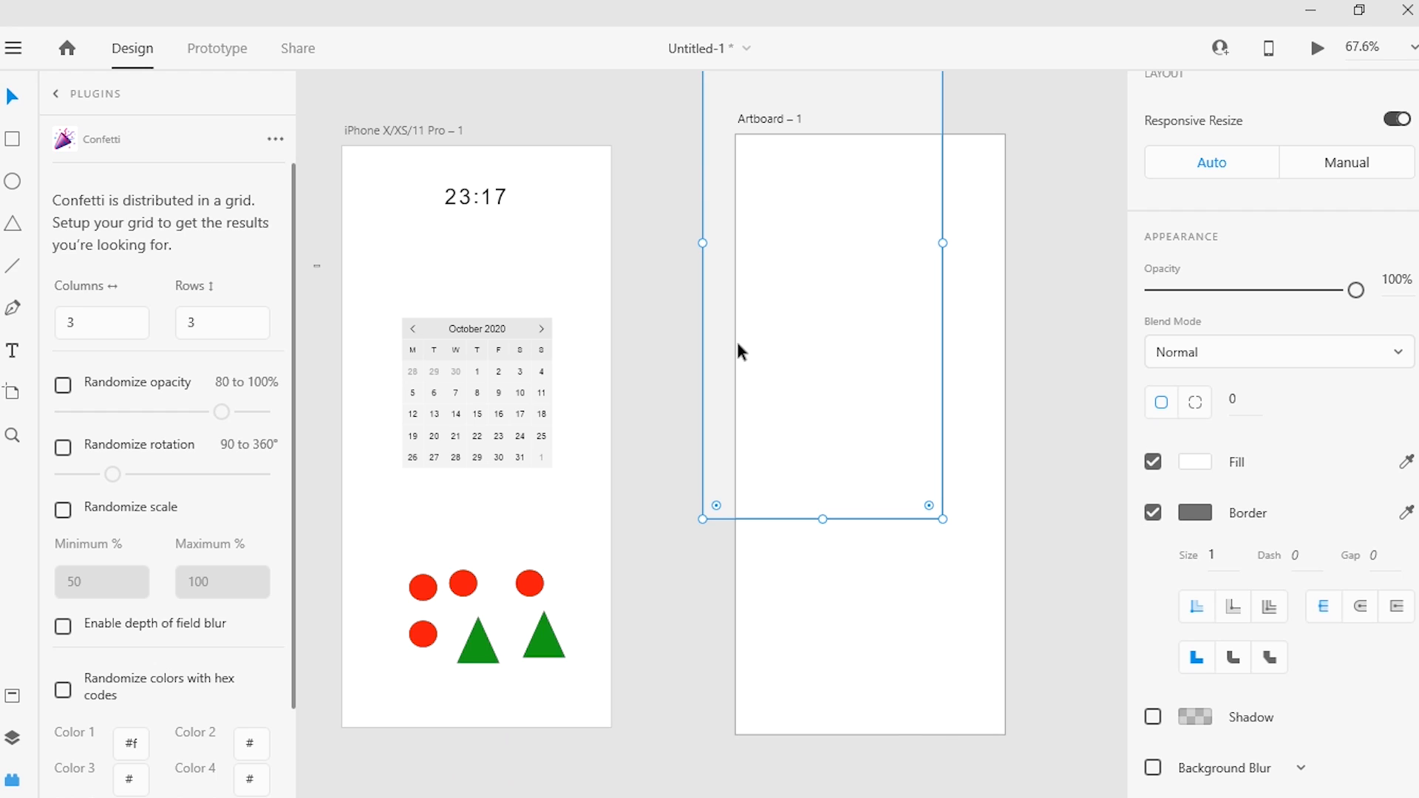
key("Delete")
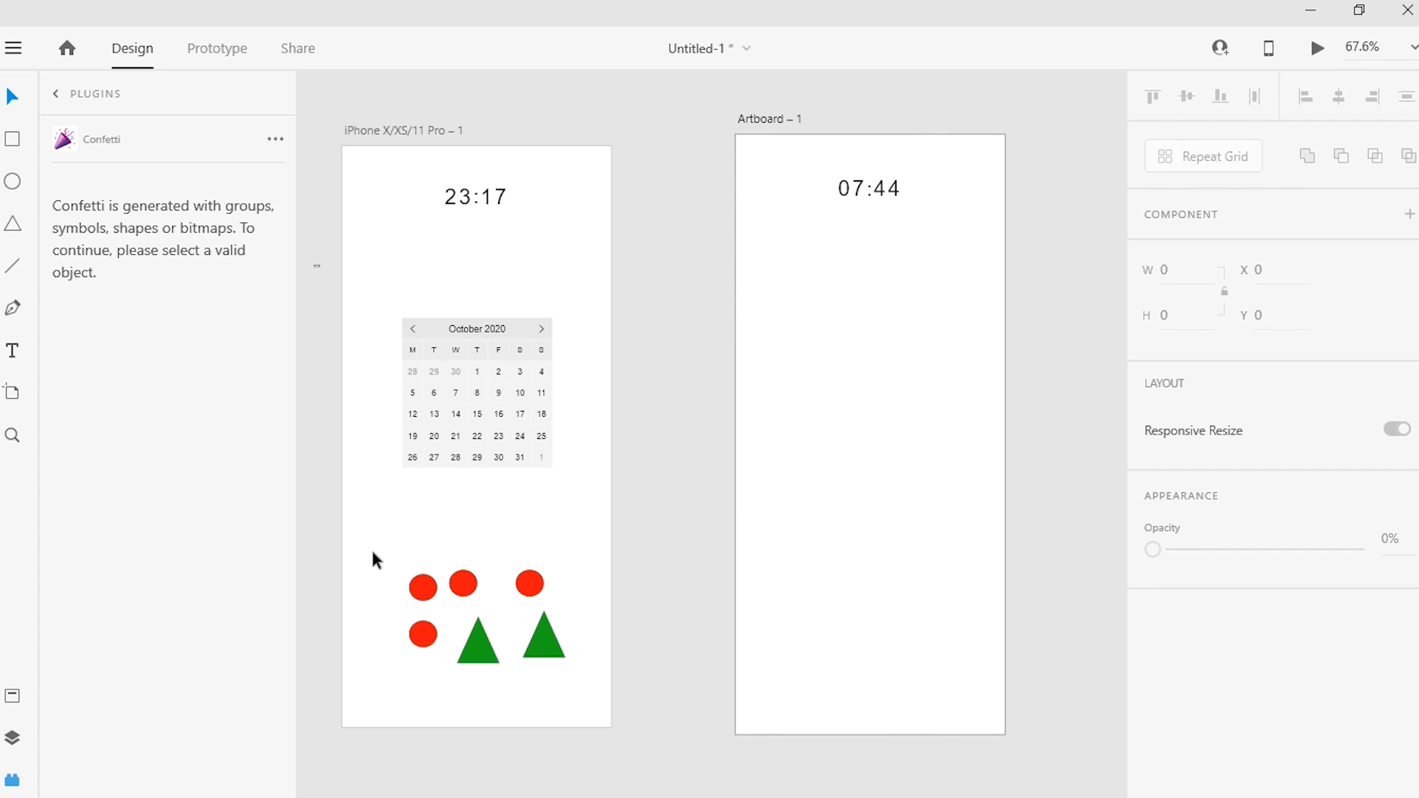
Step: Run Confetti on all circles and triangles in a 3 by 3 grid with randomized opacity 80–100%, rotation 90–360°, scale 50–100% and hex-code colors
left_click_drag(373, 553, 577, 663)
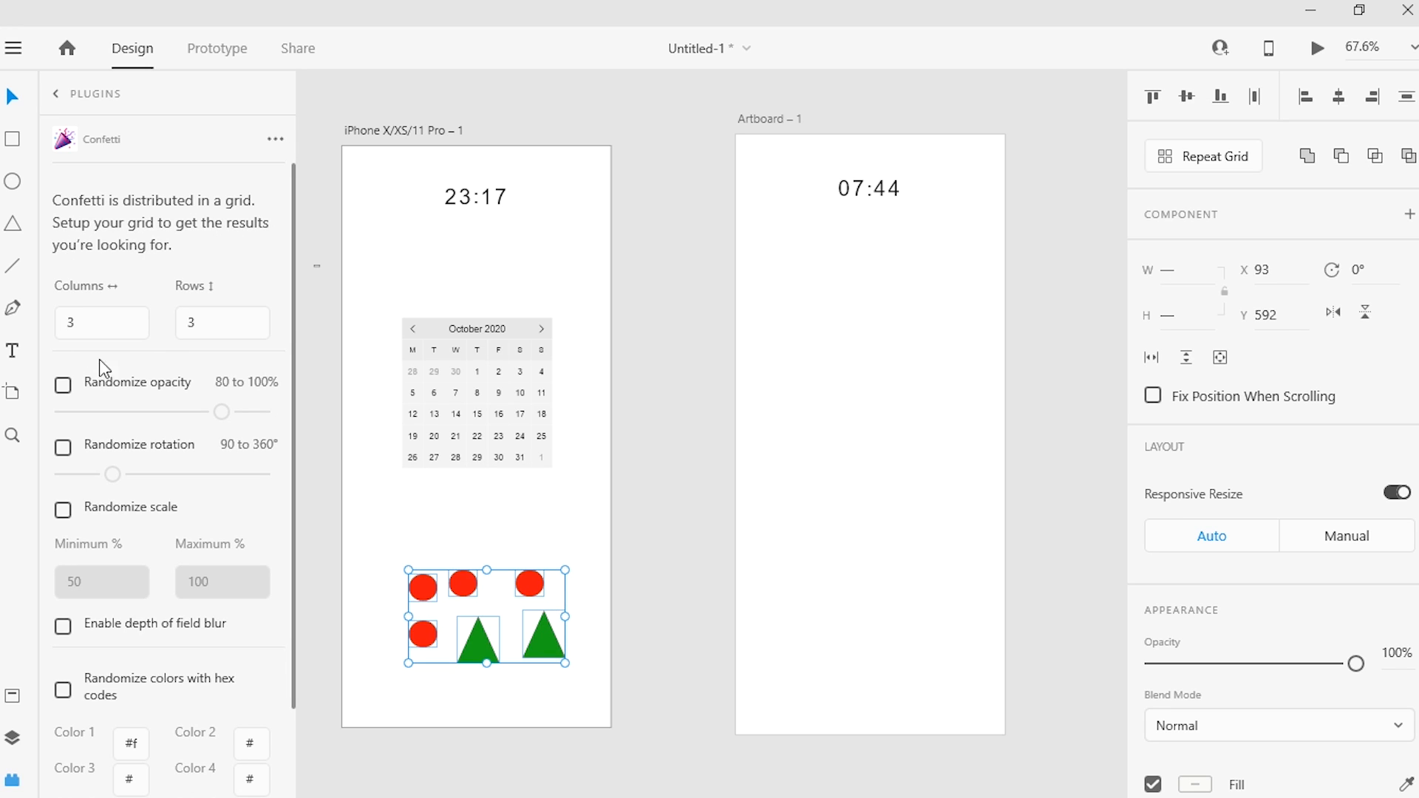
left_click(65, 385)
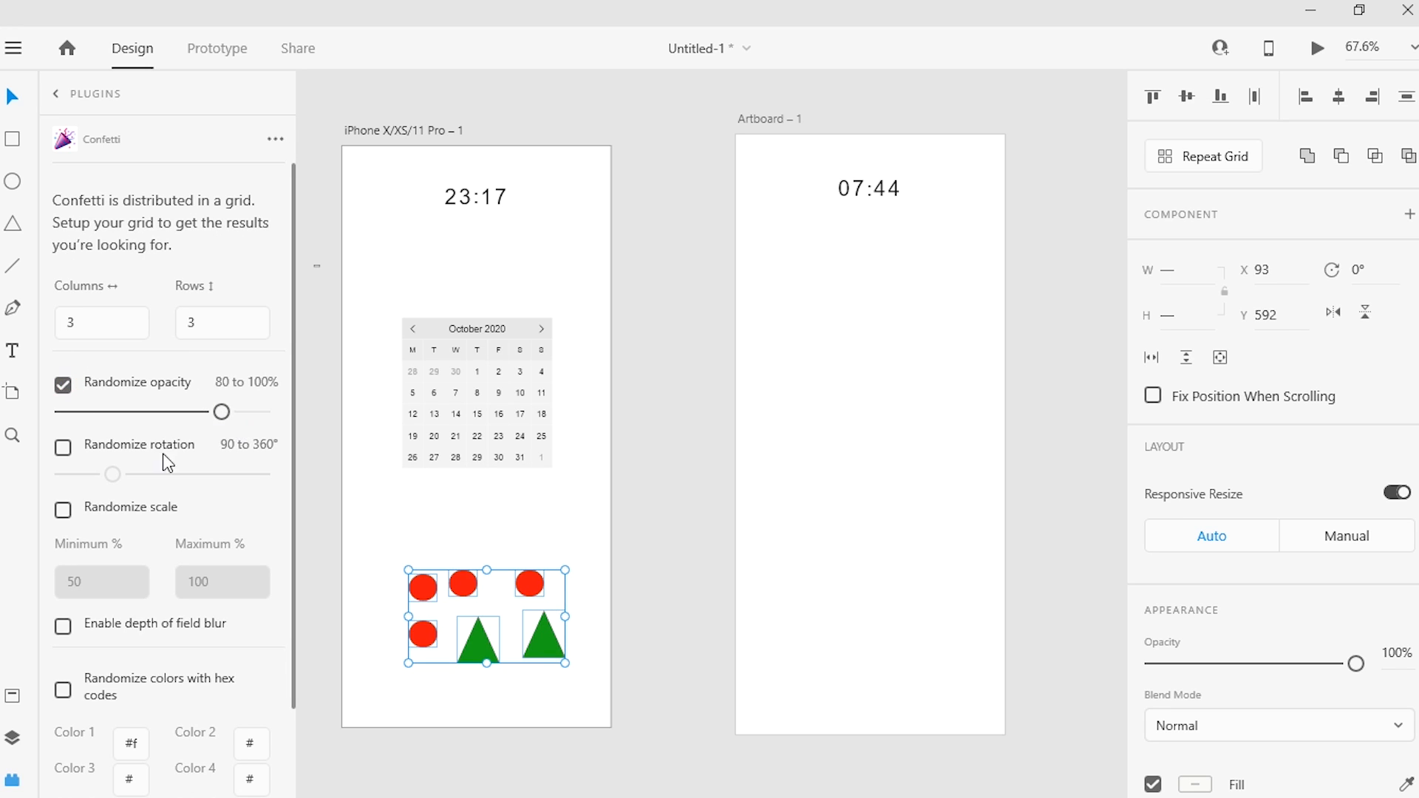
left_click(64, 448)
left_click(61, 510)
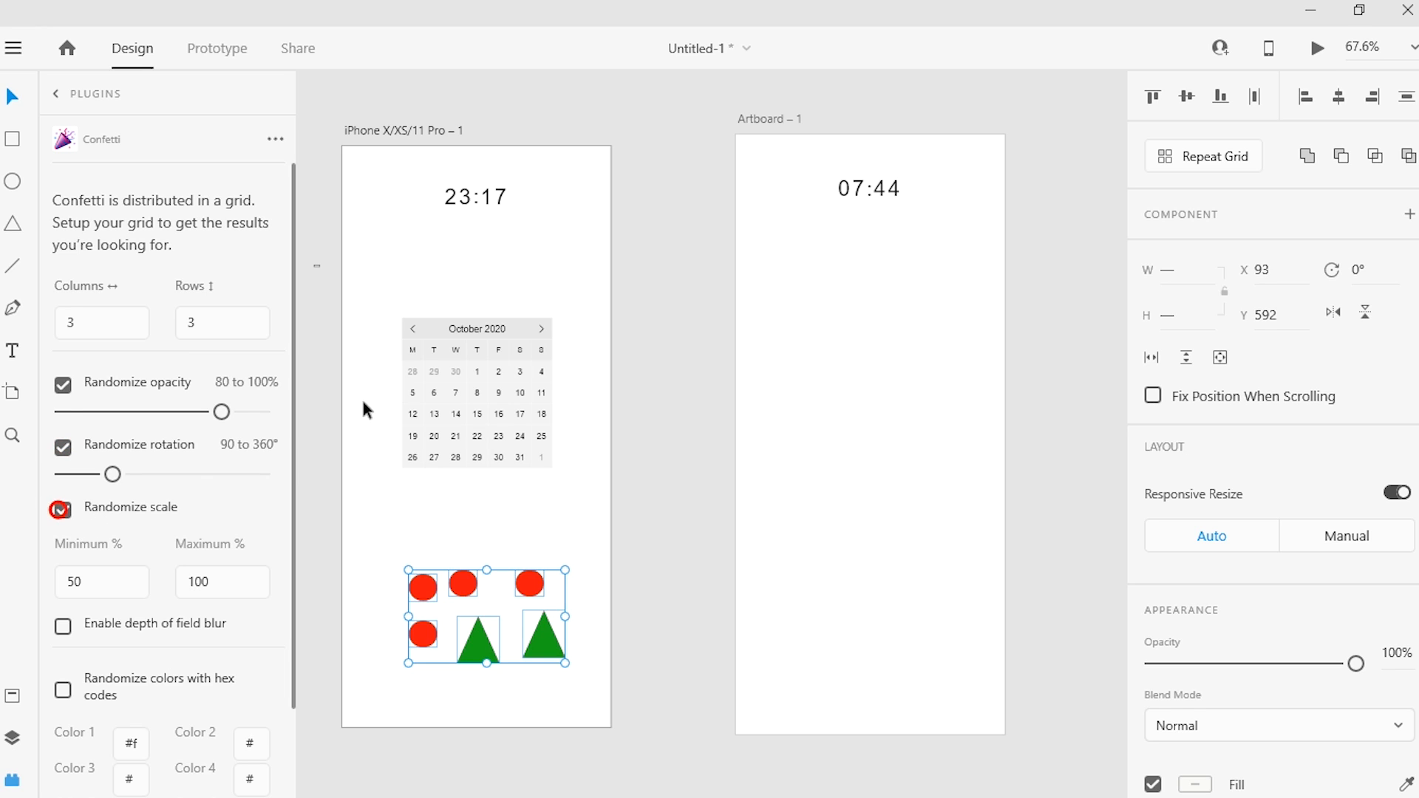
left_click_drag(293, 441, 305, 544)
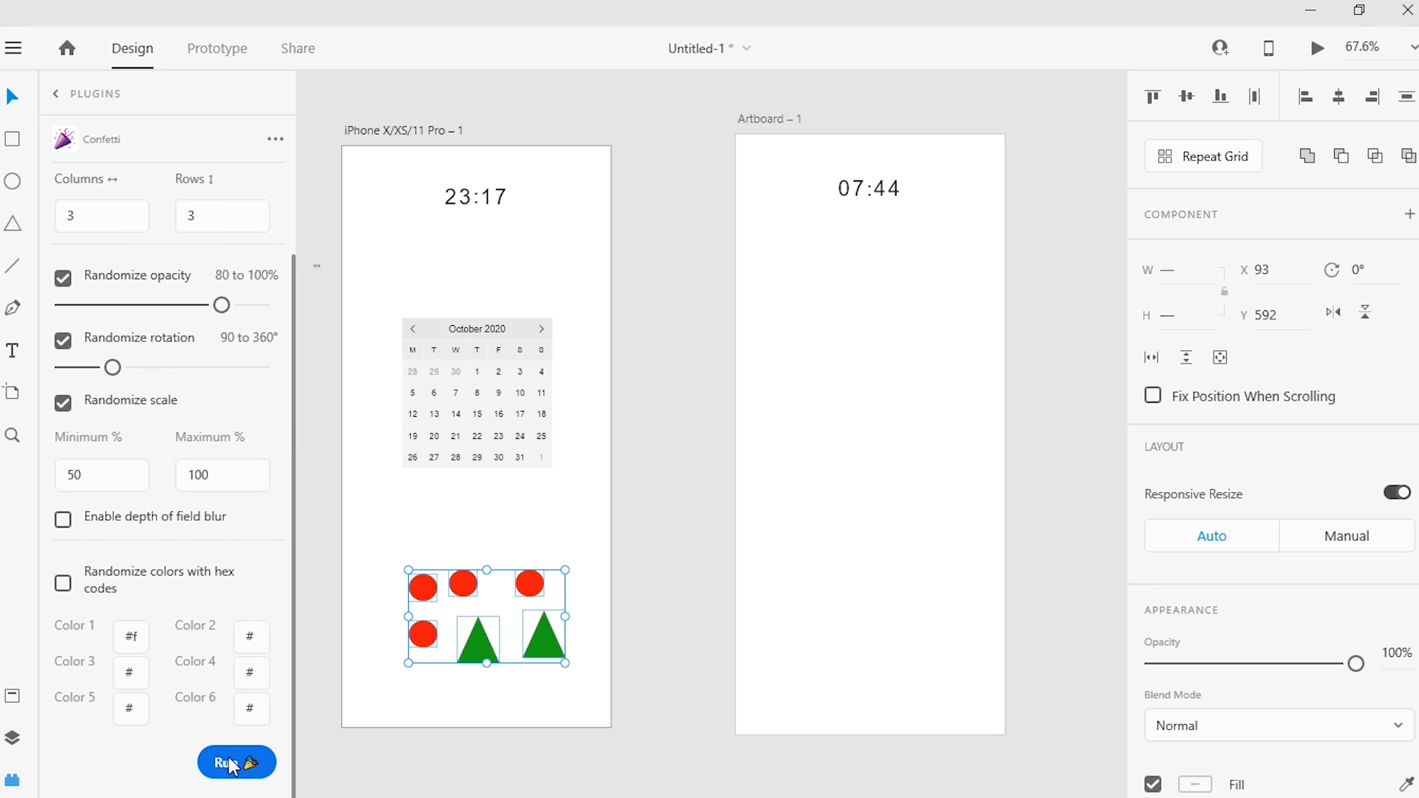
left_click(64, 586)
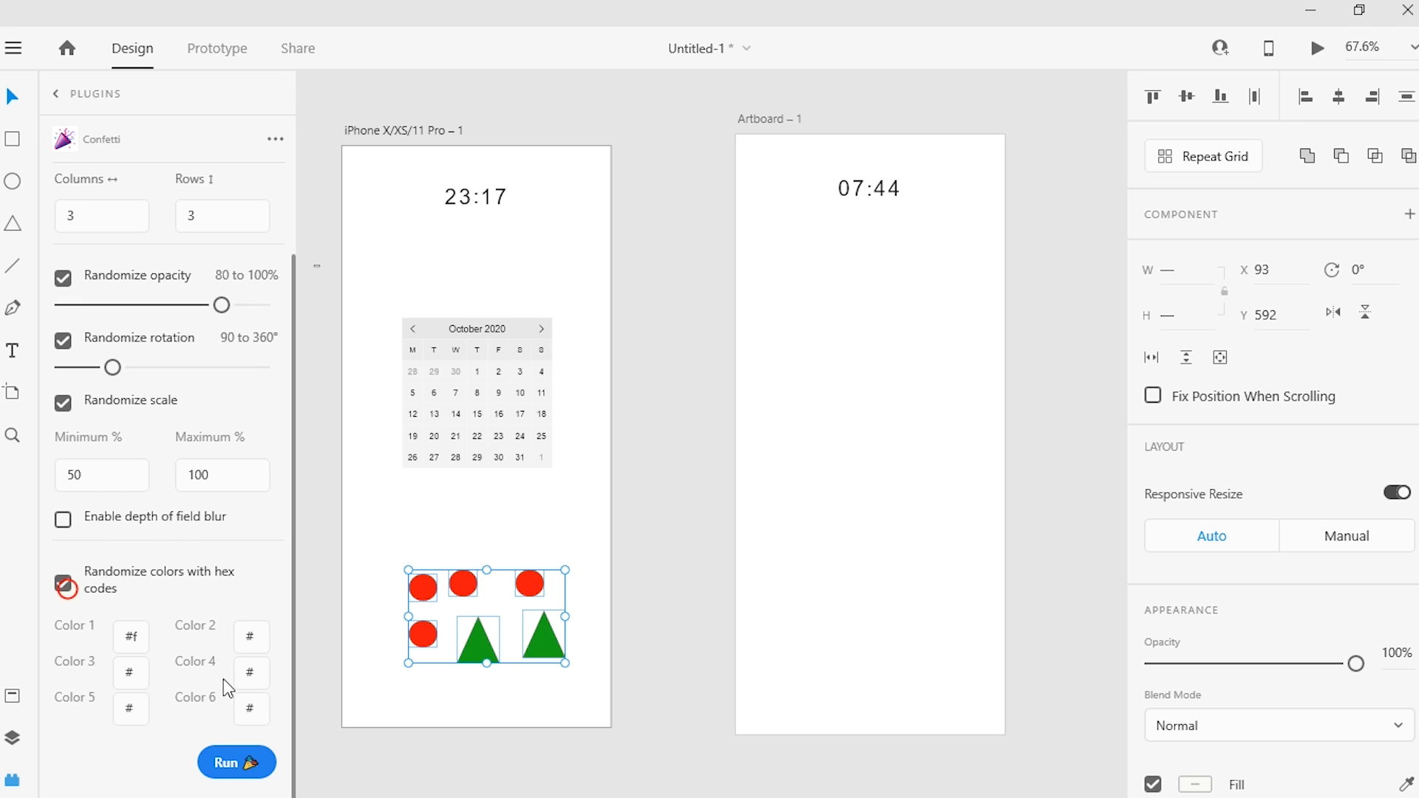
left_click(241, 761)
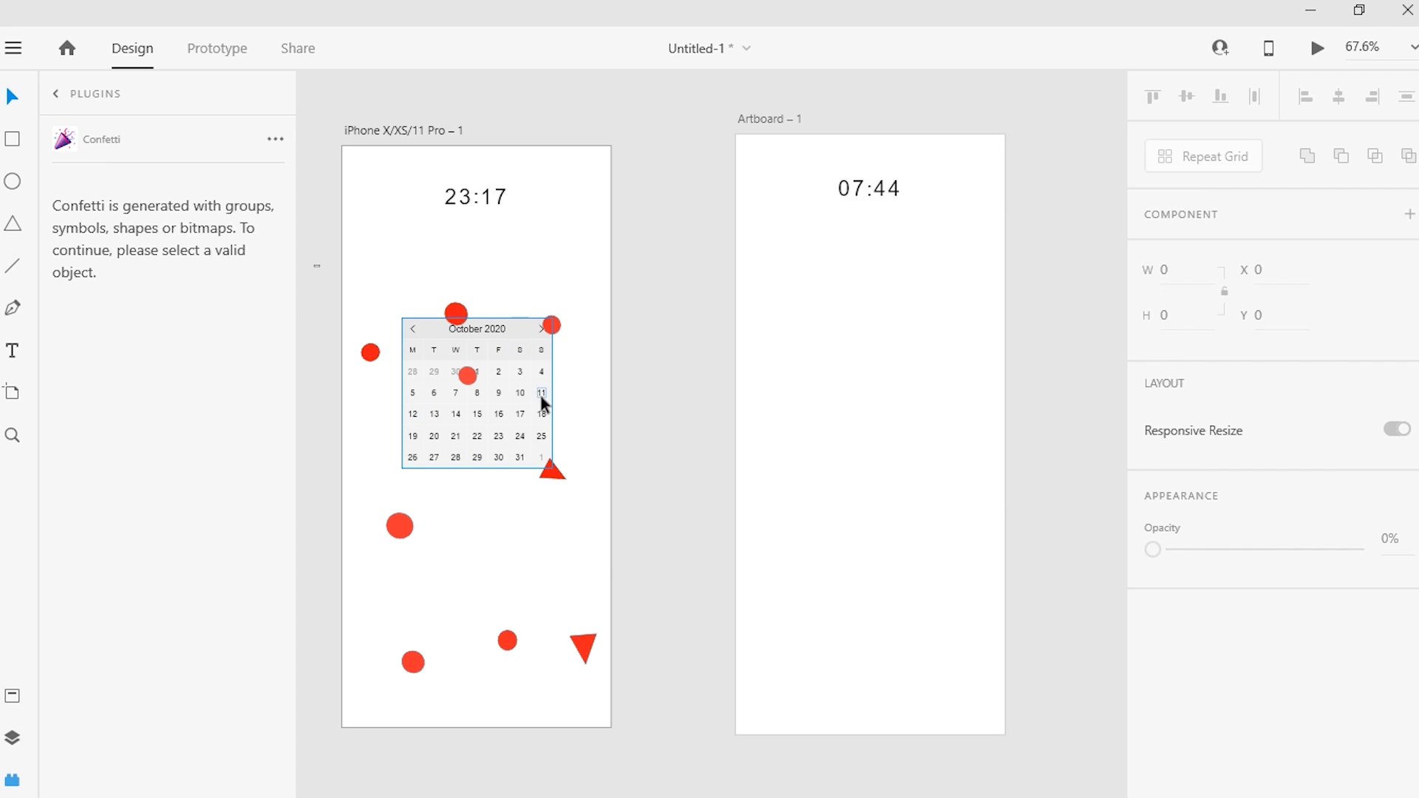
Step: Examine the size, rotation and opacity of the scattered confetti circles and triangles one by one, and close the Confetti plugin
left_click(370, 351)
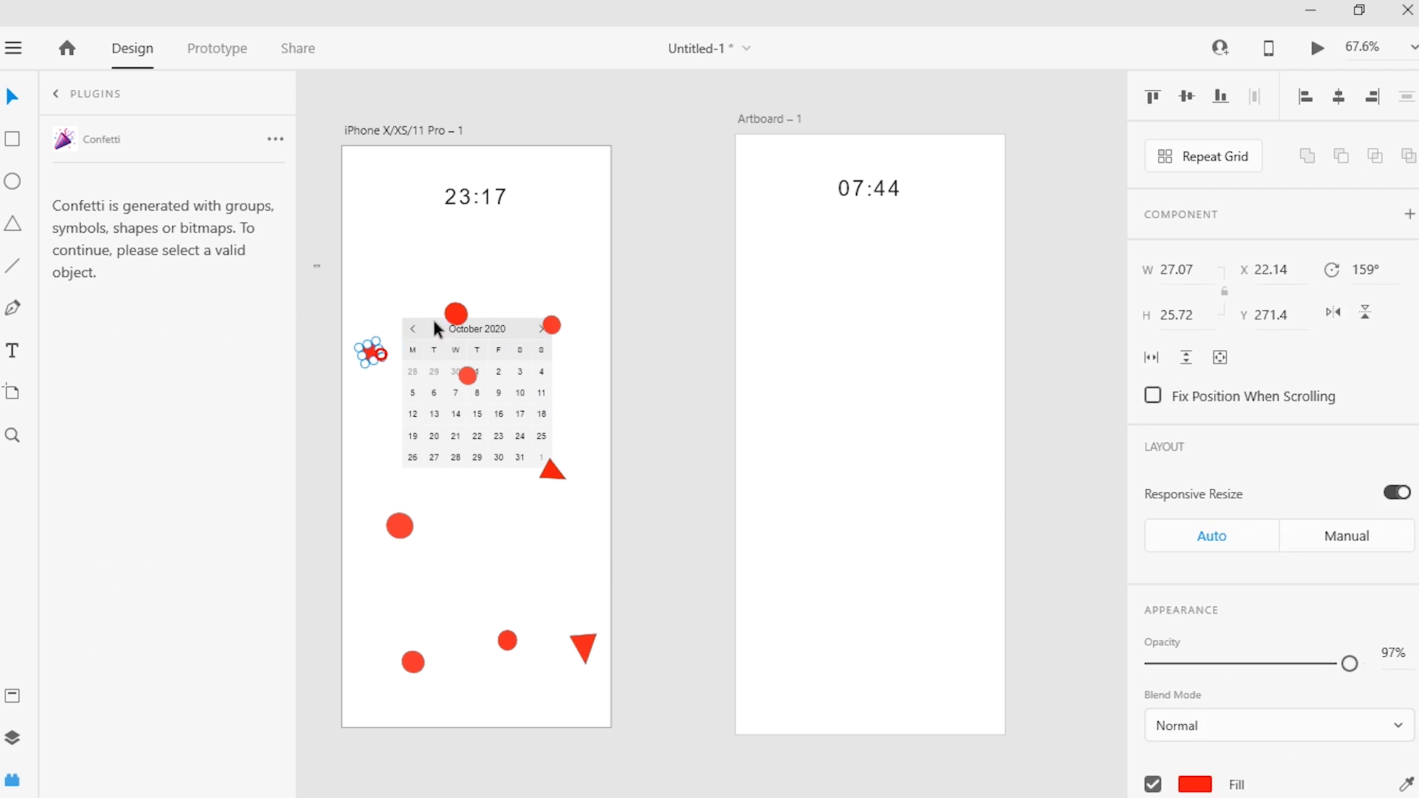
left_click(456, 313)
left_click(550, 325)
left_click(467, 375)
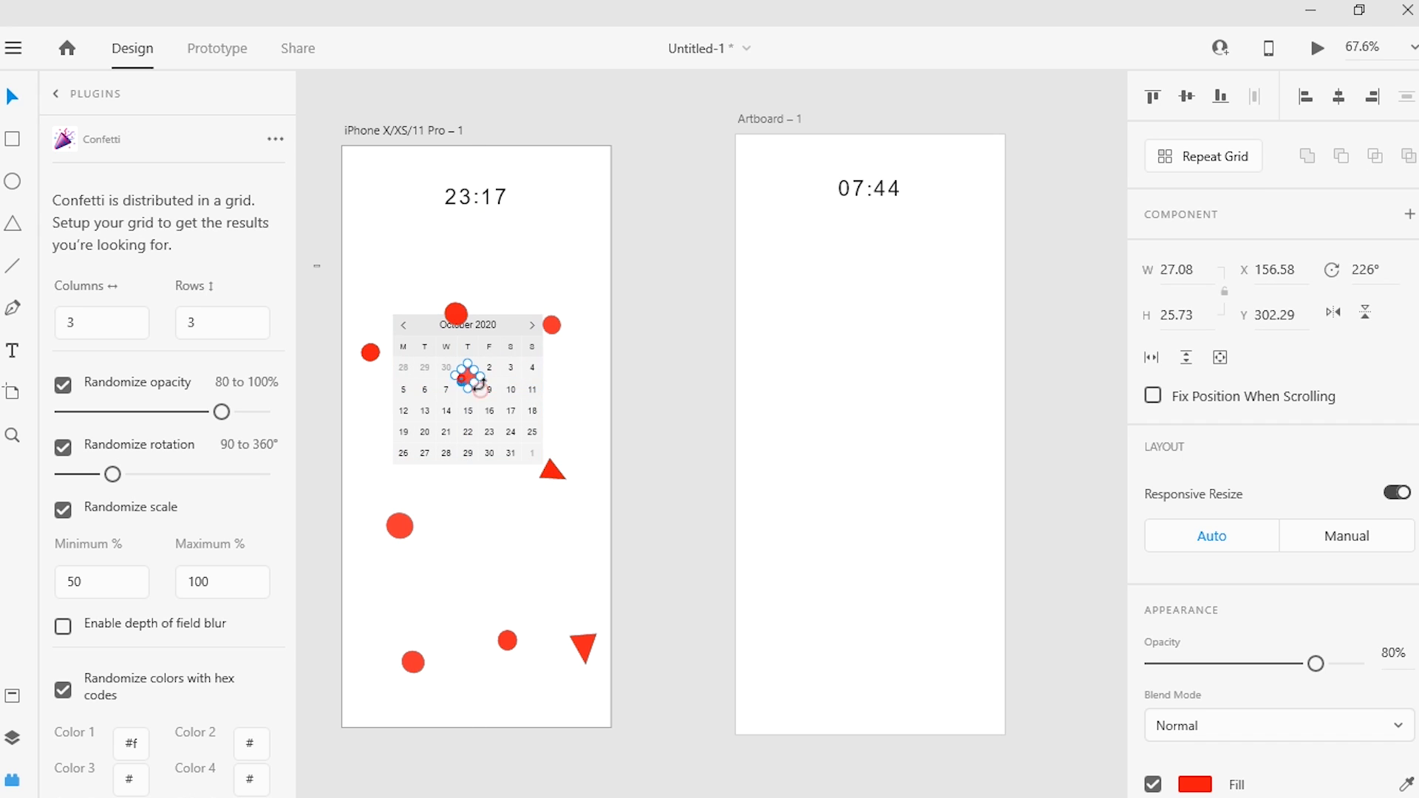
left_click(552, 473)
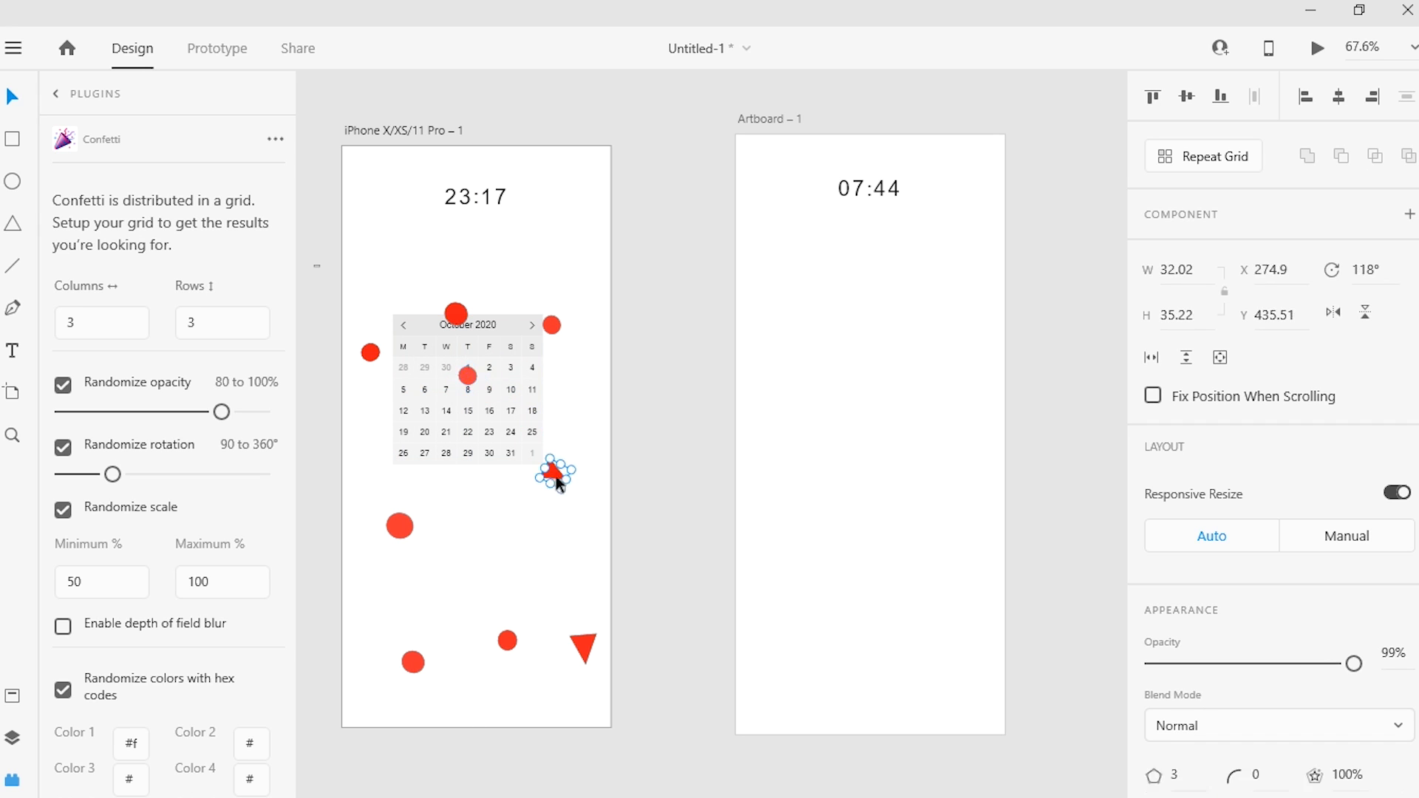
left_click(399, 526)
left_click(413, 662)
left_click(507, 640)
left_click(584, 649)
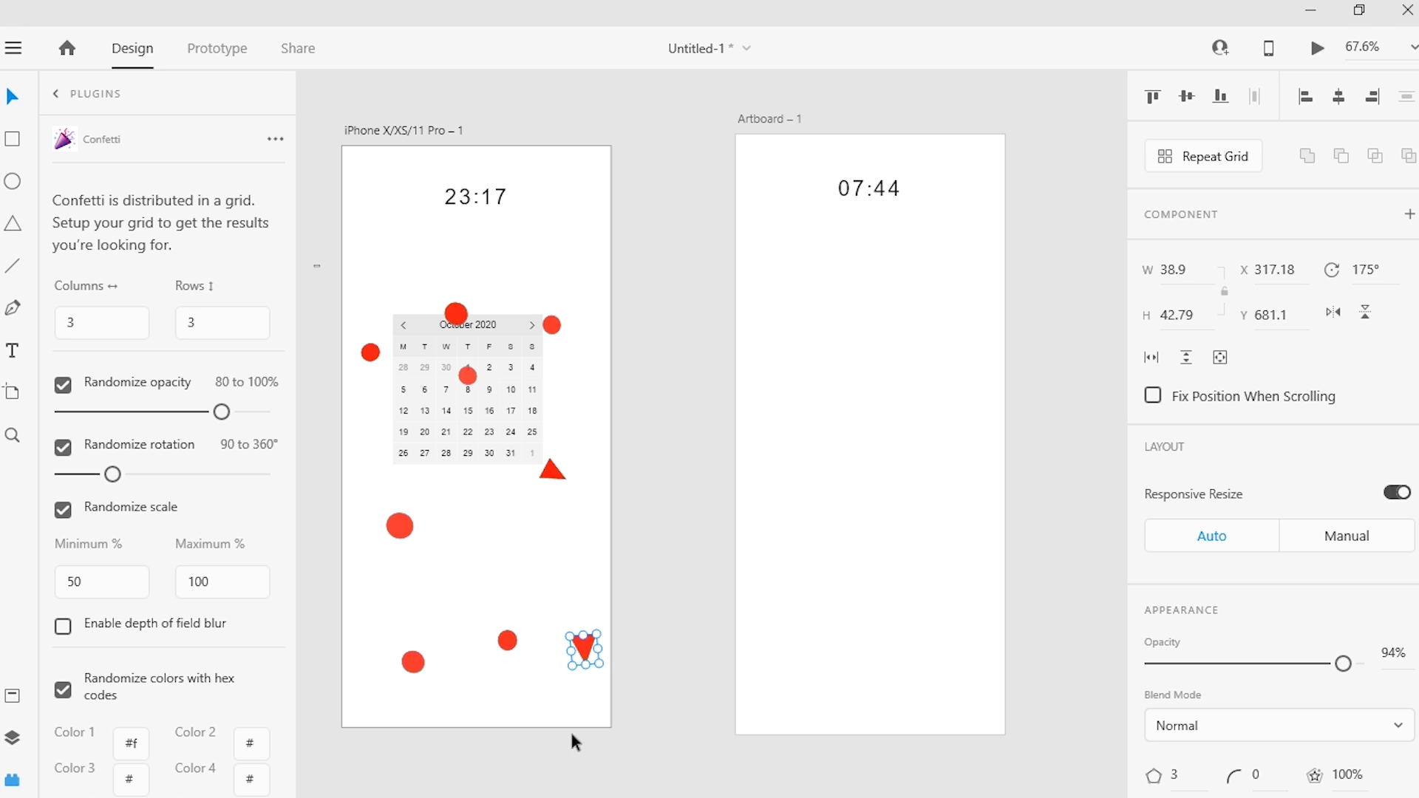
left_click(57, 89)
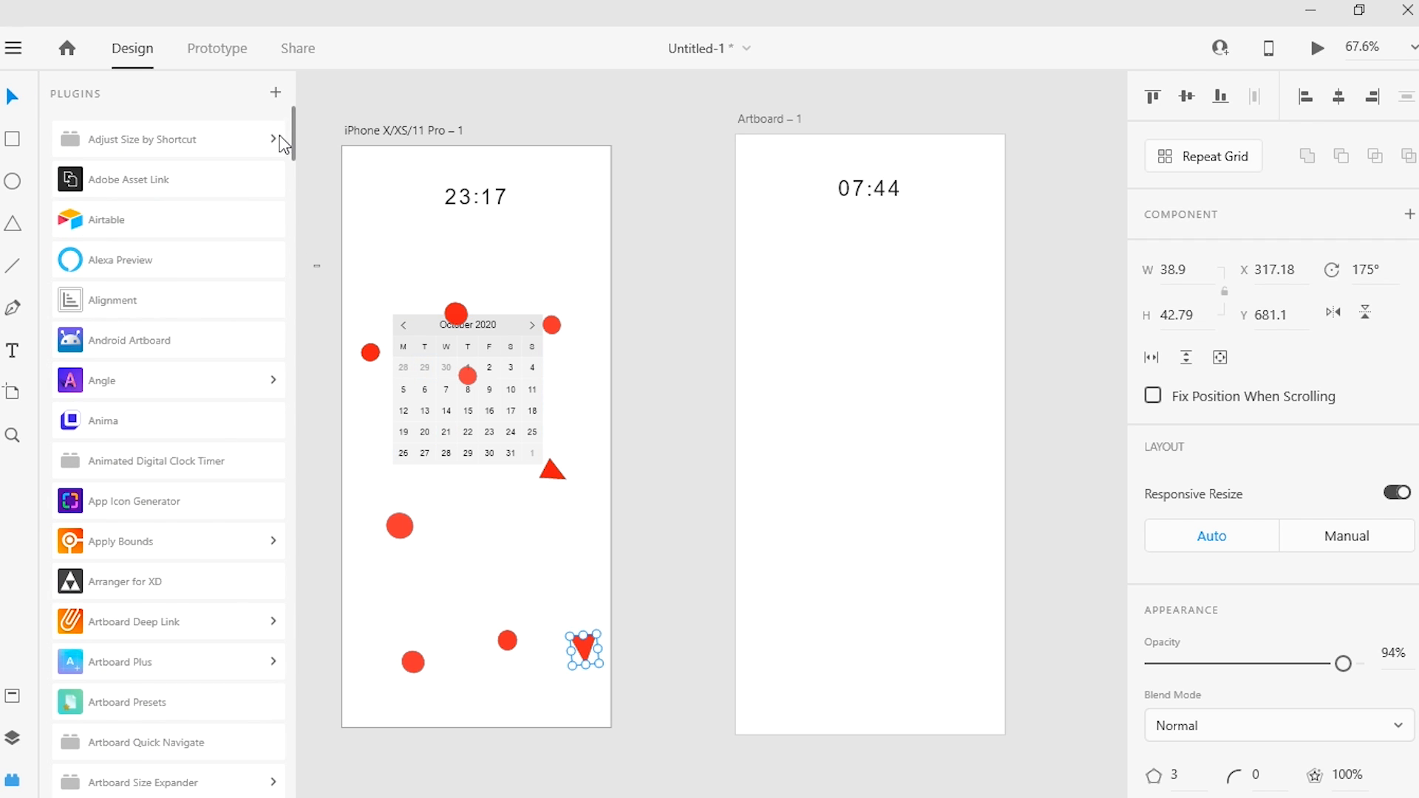
Step: Open the Icons 4 Design plugin, search for "alarm" and insert the md-alarm icon at size 36
left_click_drag(295, 144, 322, 381)
scroll(149, 450, "down", 2)
left_click(147, 442)
left_click(103, 203)
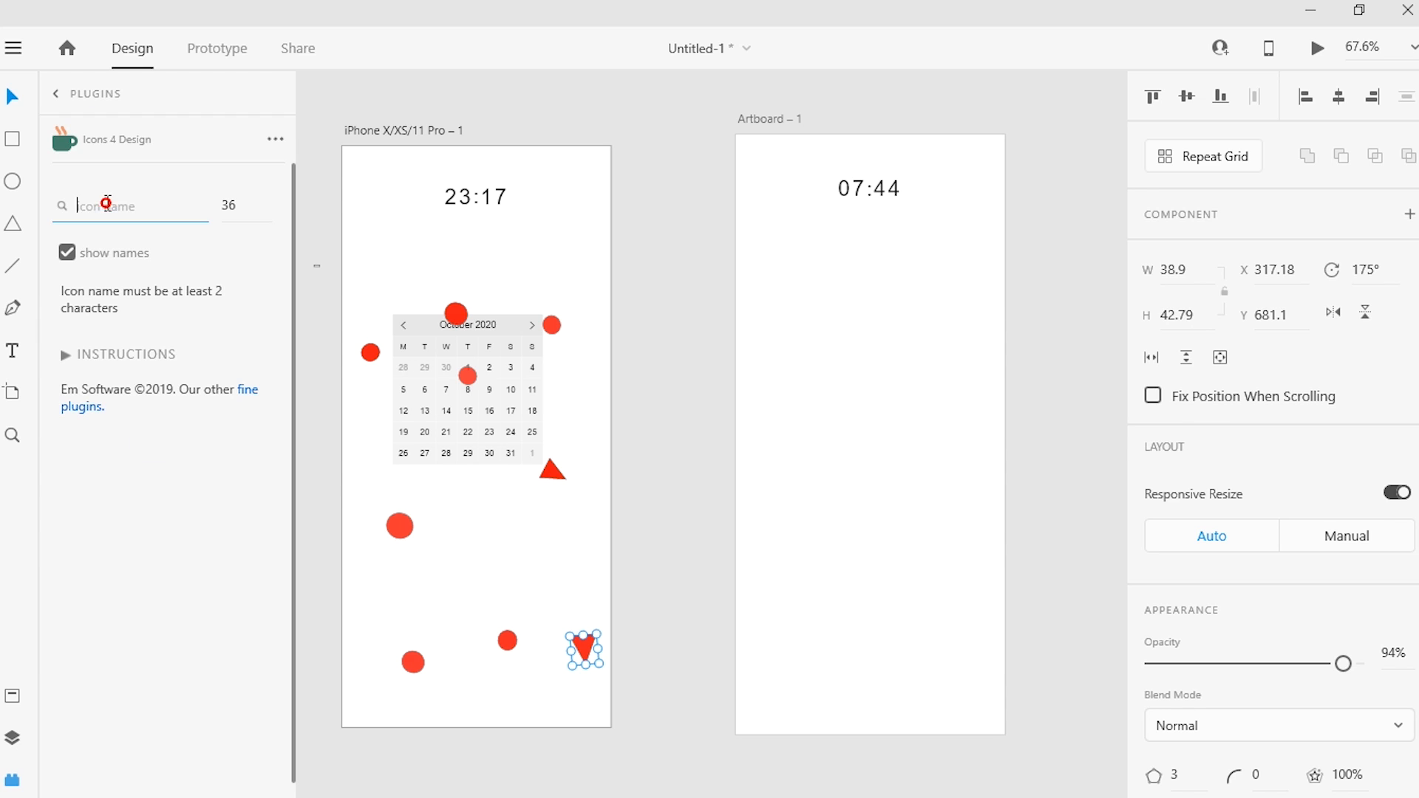
type("alarm")
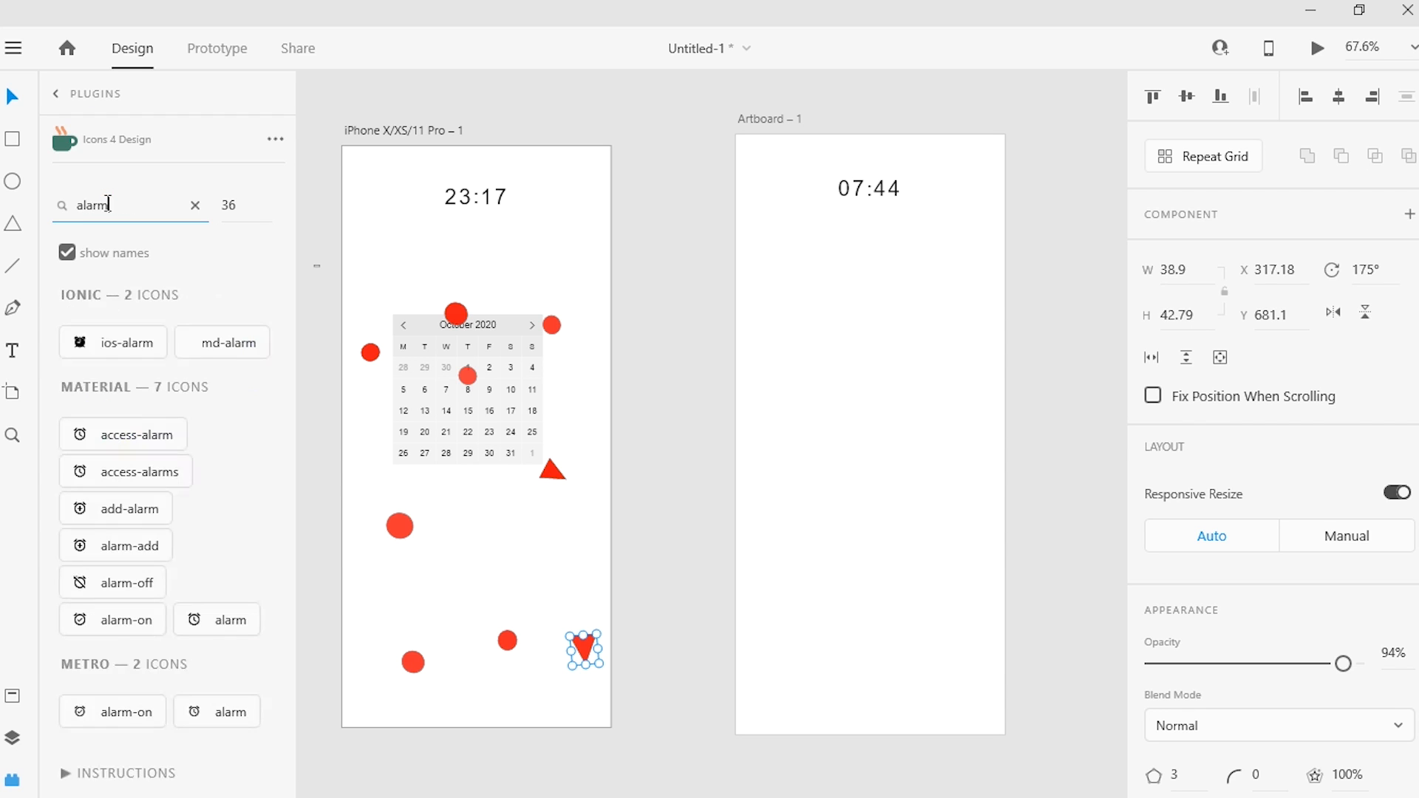
left_click(124, 375)
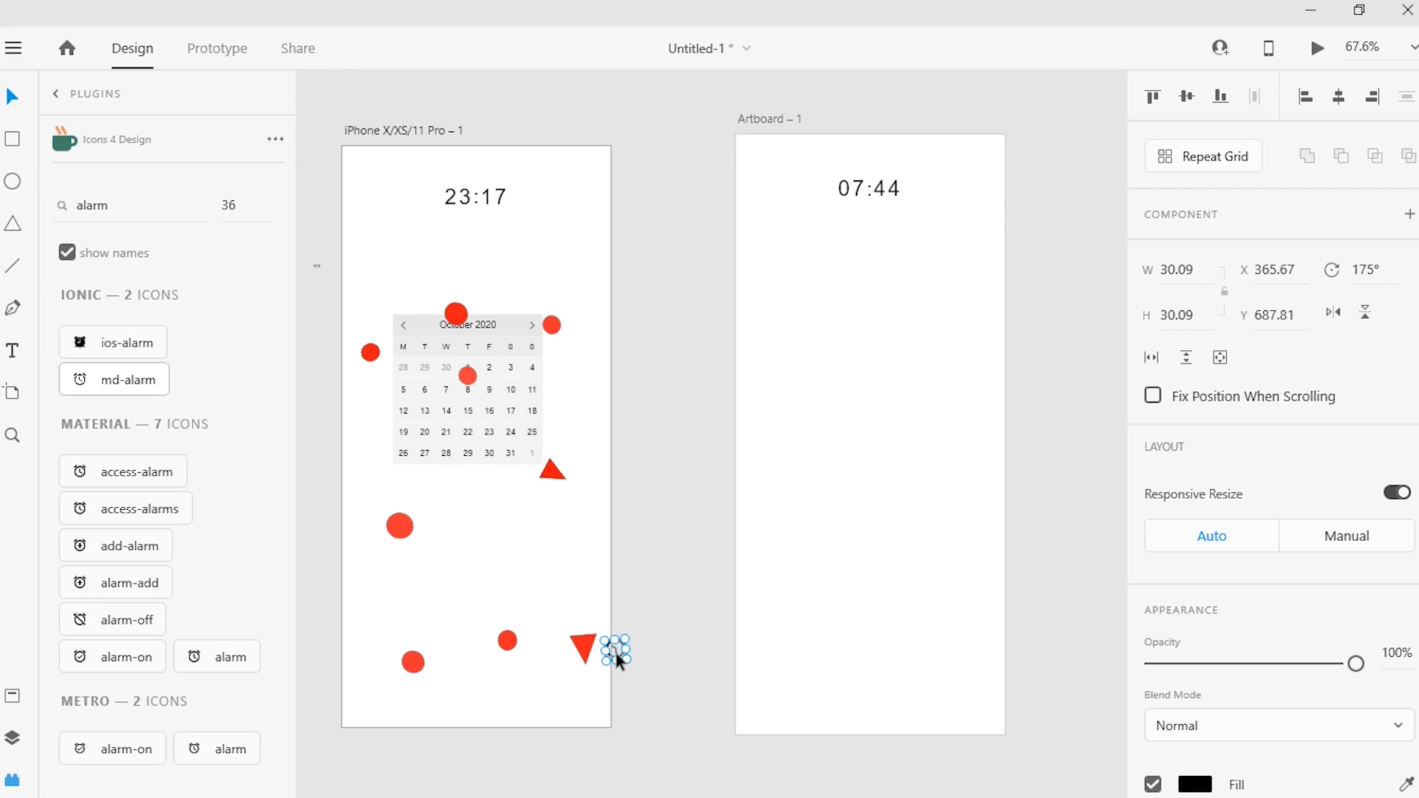
Step: Fill the inserted alarm icon with red #F31E1E and reselect it on the canvas
scroll(1345, 628, "down", 3)
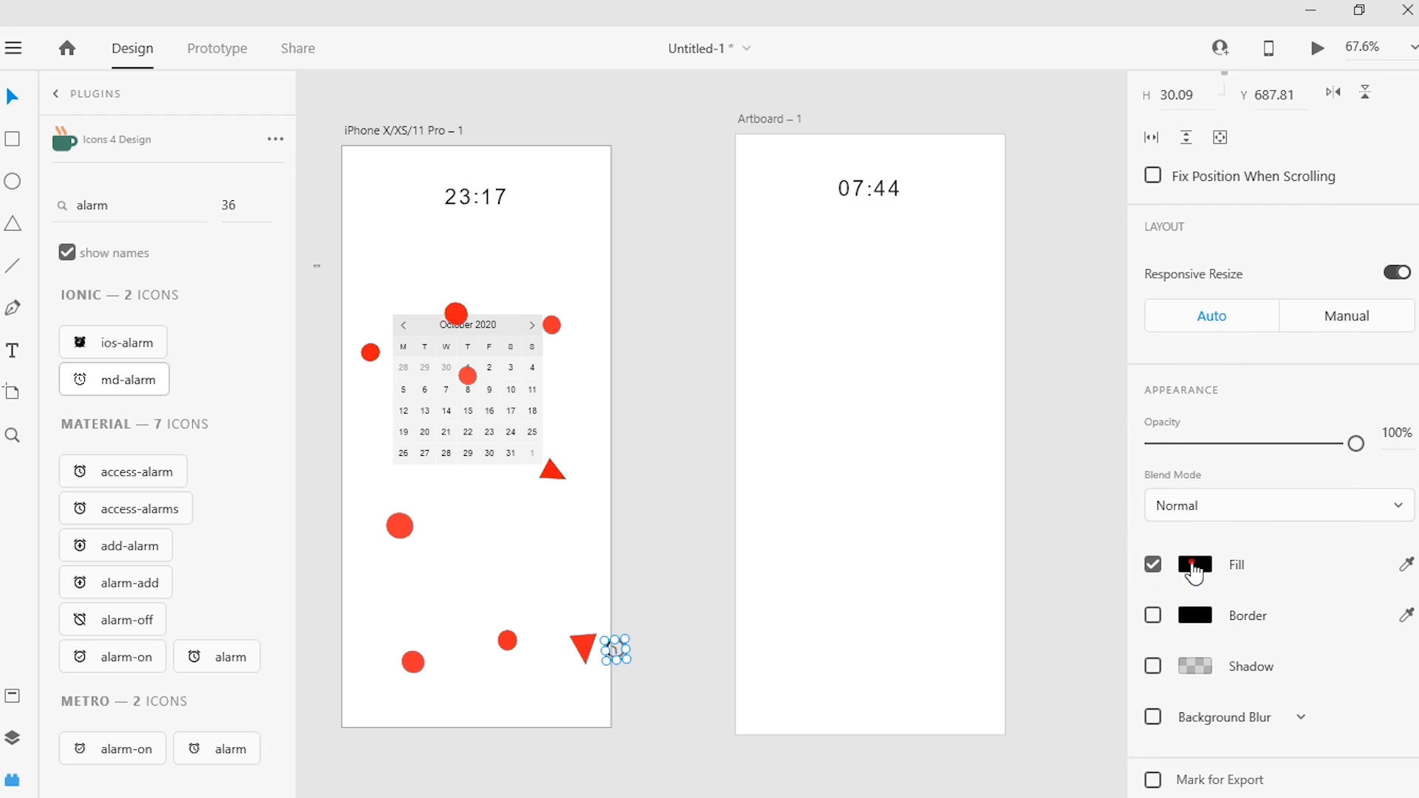
left_click(1194, 568)
left_click(1039, 446)
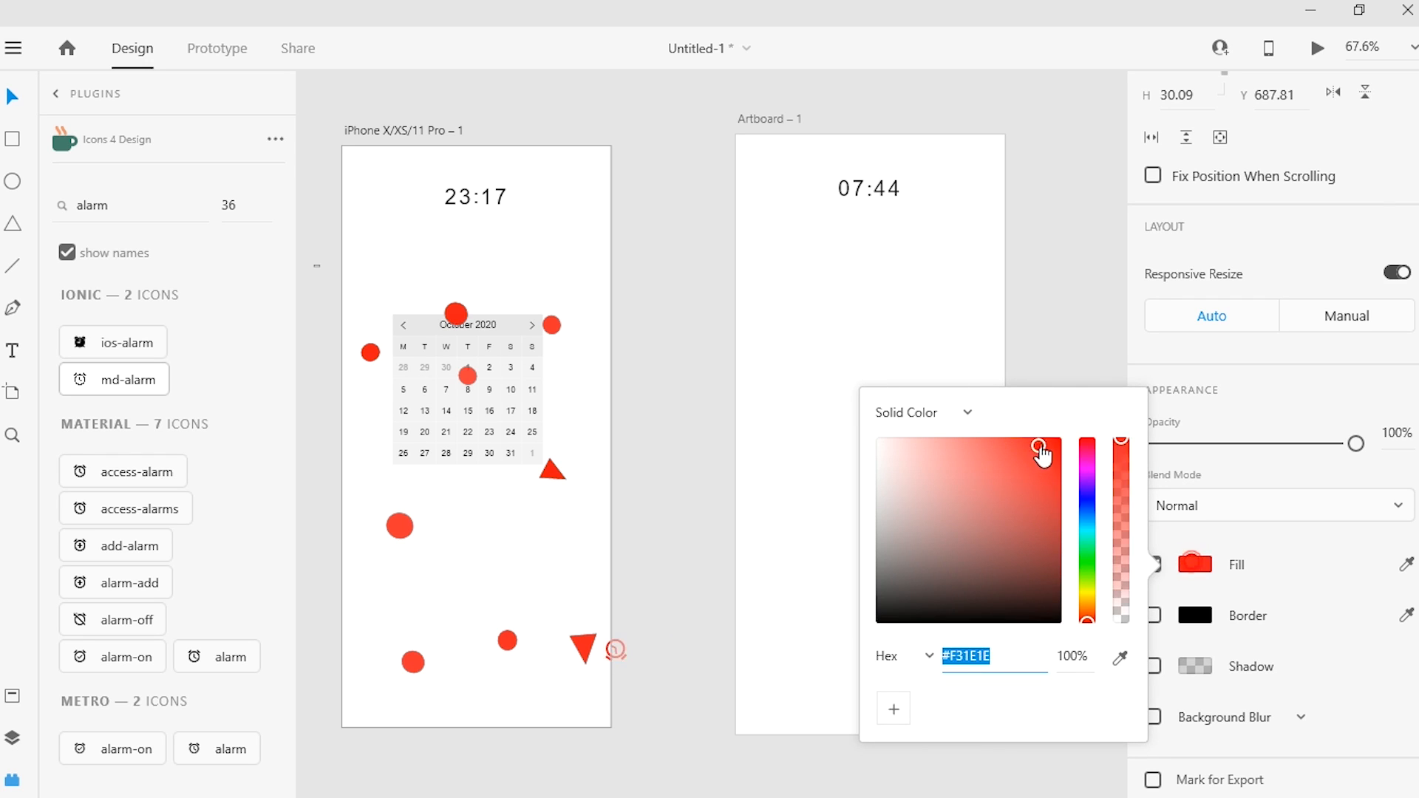
left_click(1053, 336)
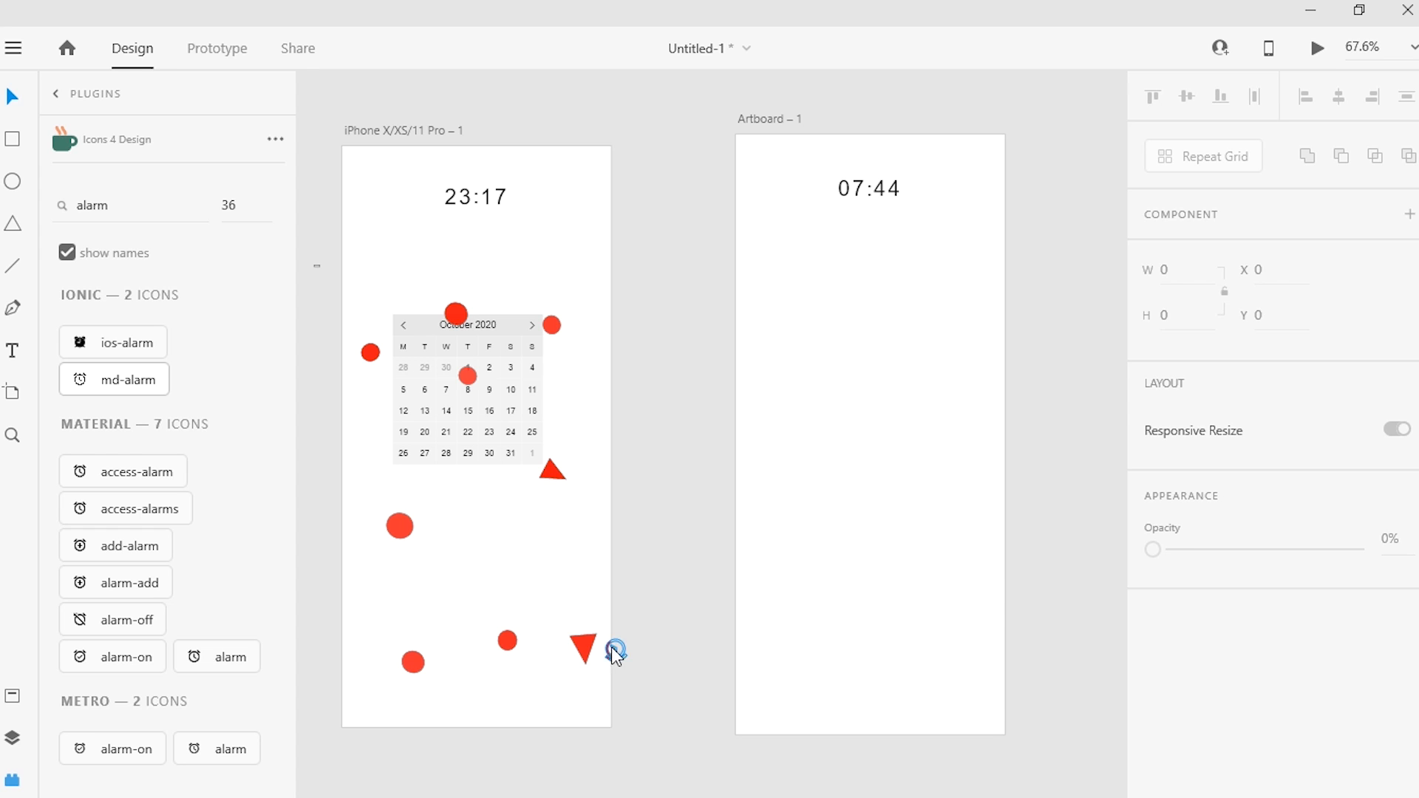
left_click(610, 654)
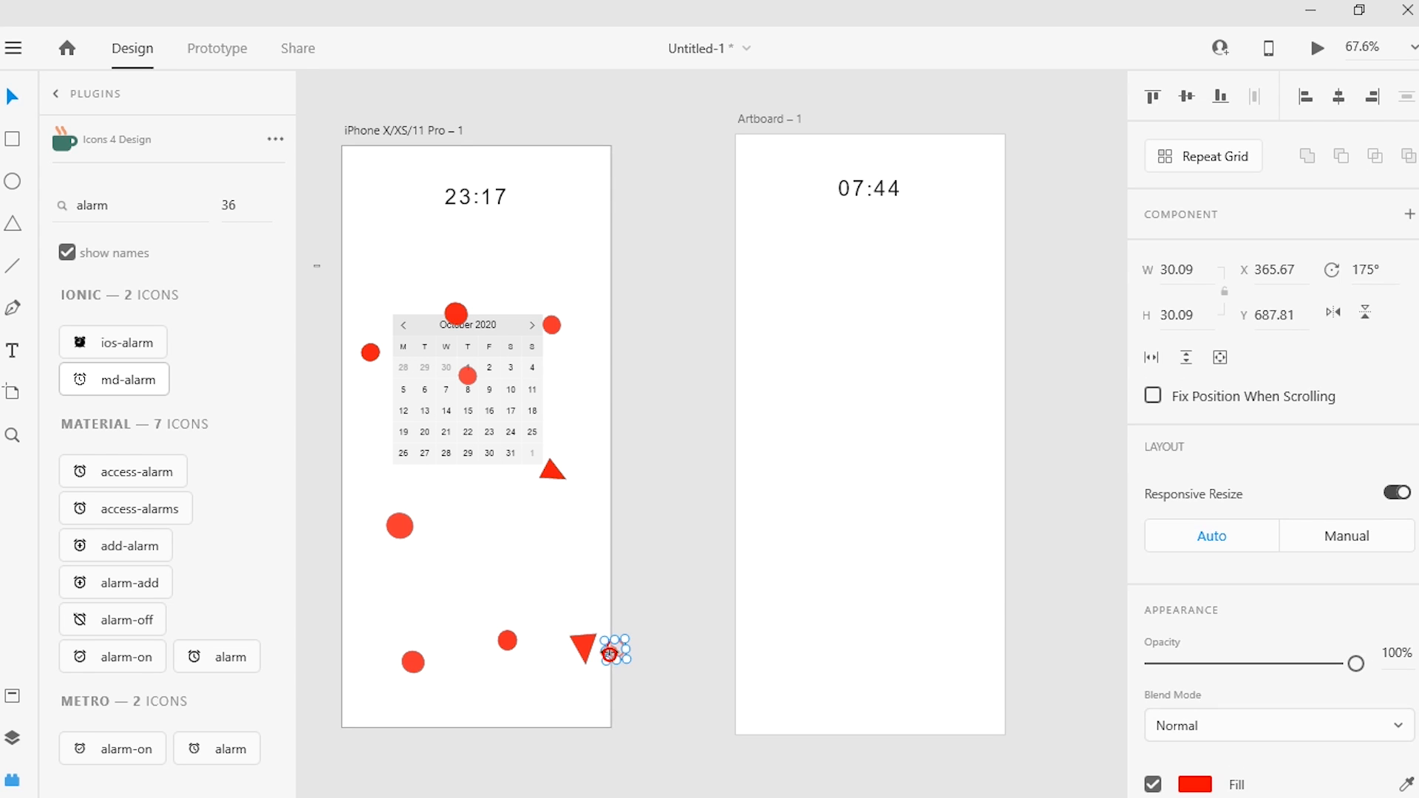
left_click_drag(618, 647, 631, 572)
left_click(607, 653)
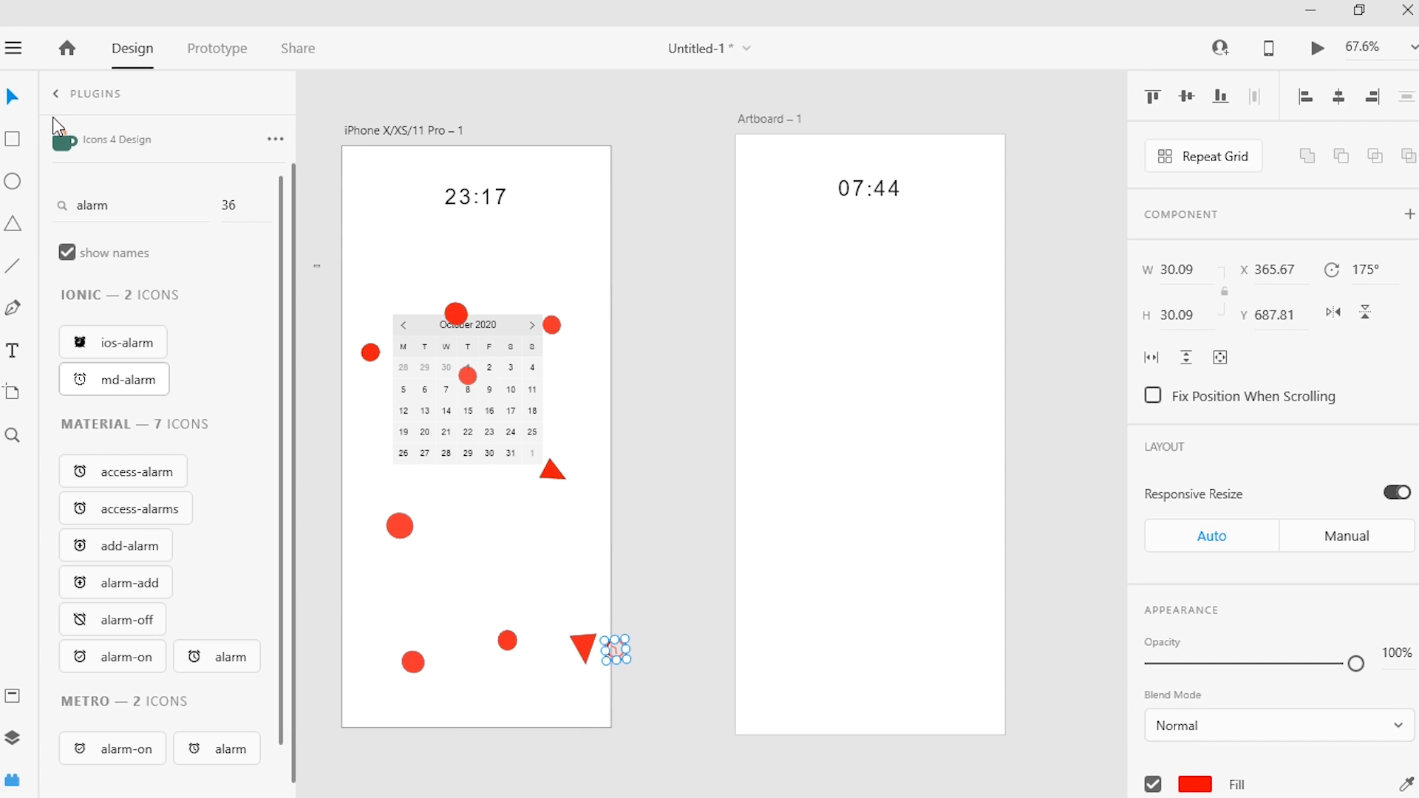
Step: Run Pattern Maker on the red alarm icon in its scattered pattern mode with 3 columns and 3 rows
left_click(58, 98)
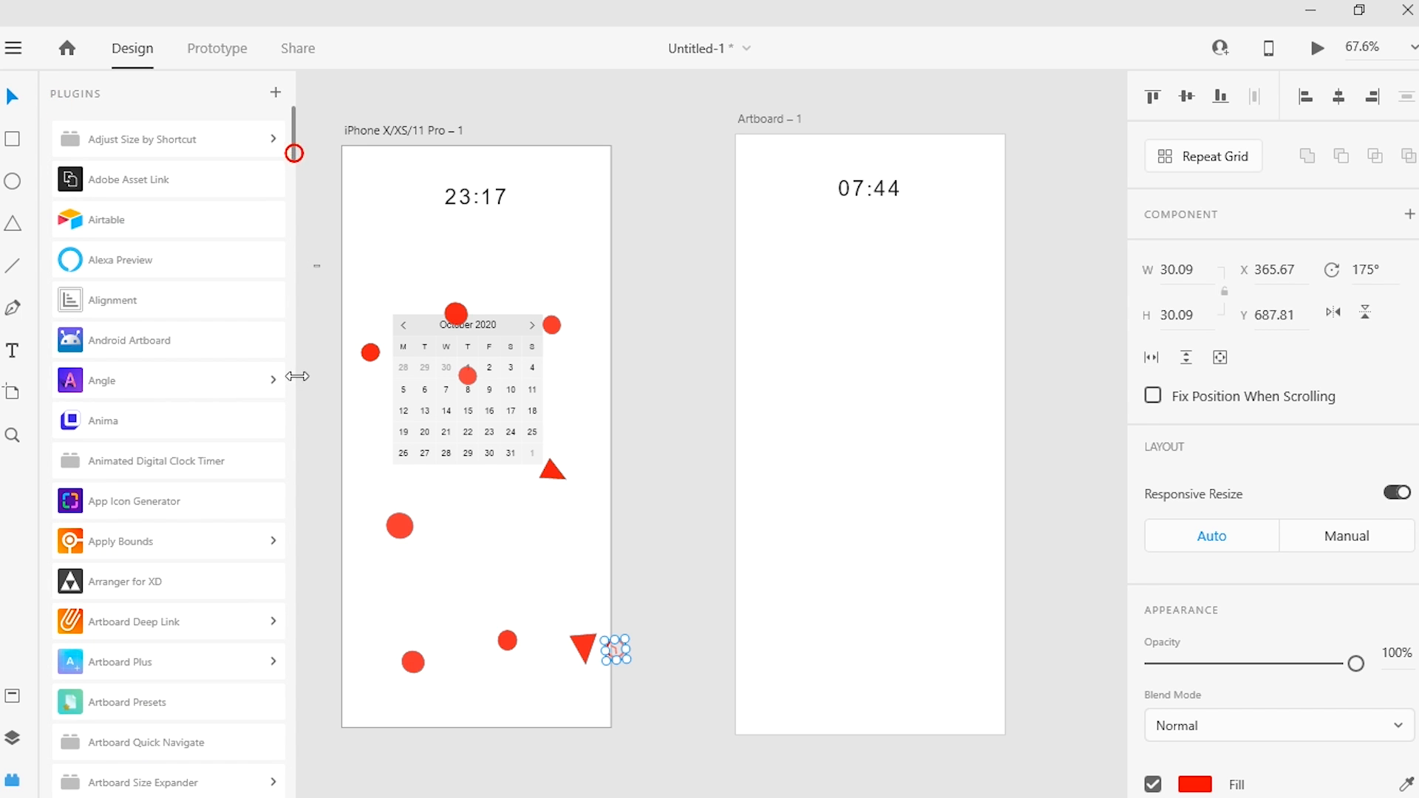
left_click_drag(294, 153, 309, 374)
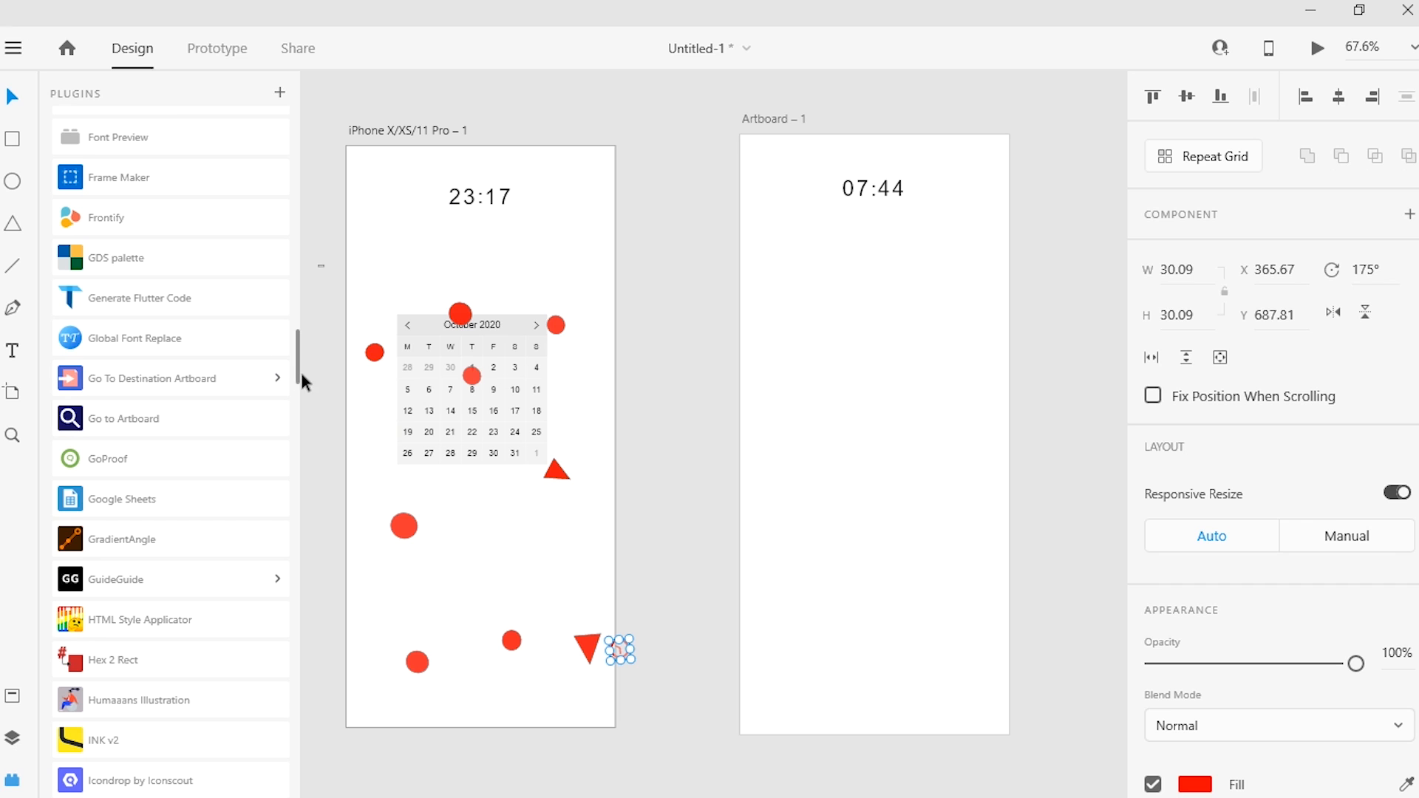
left_click_drag(297, 372, 326, 507)
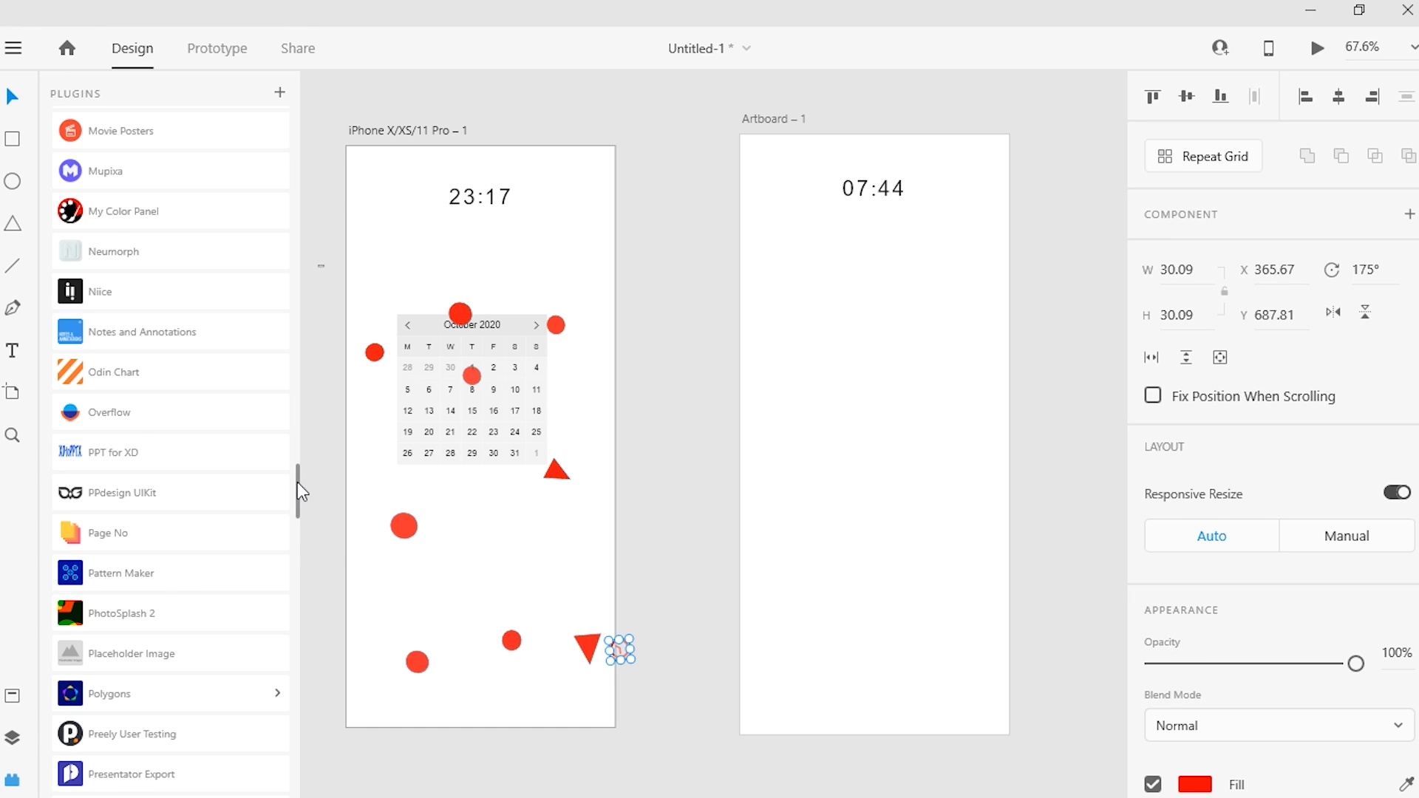
left_click(167, 583)
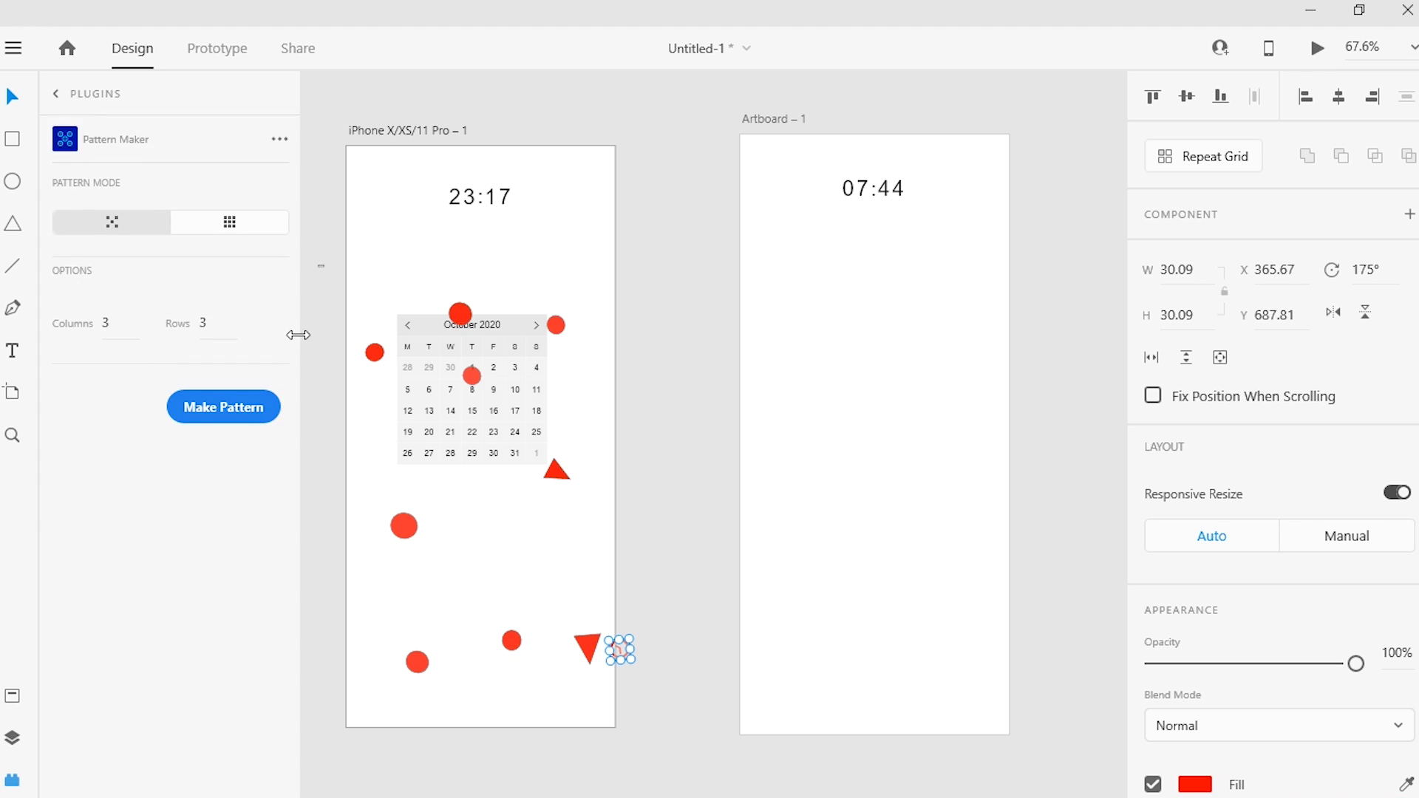
left_click(218, 408)
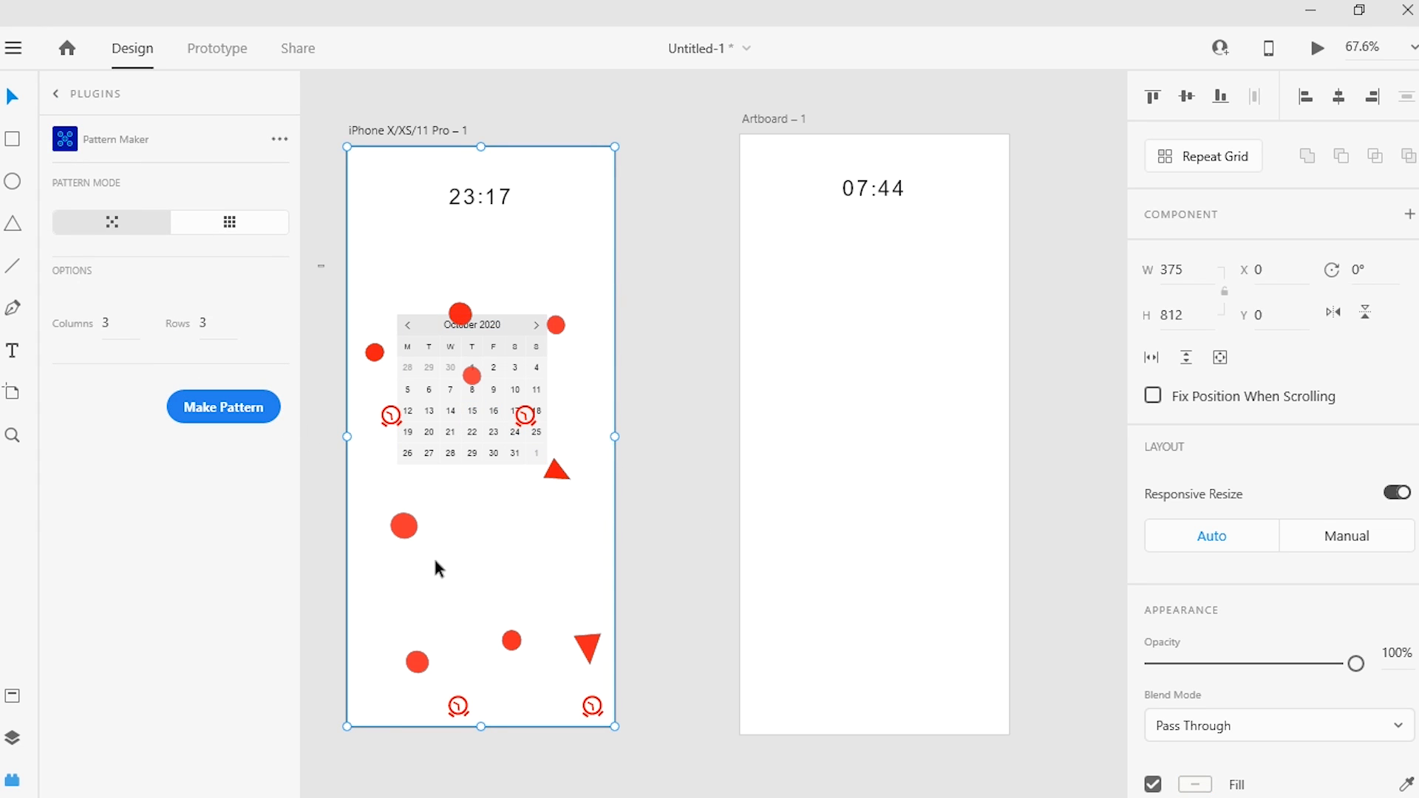
Step: Make a grid-mode pattern from the alarm icon pattern with 3 columns, 3 rows and padding 10, and leave Pattern Maker
left_click(212, 218)
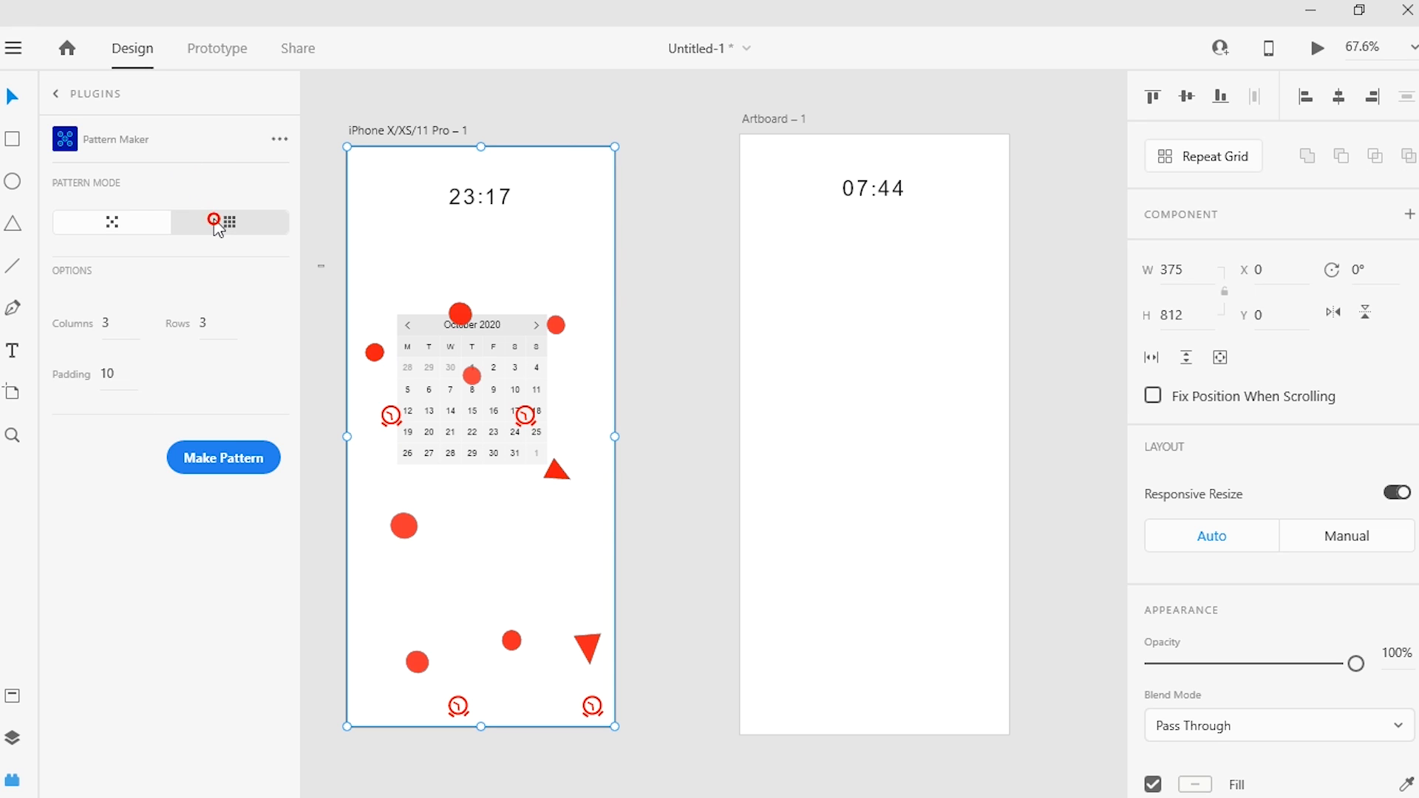
left_click(220, 441)
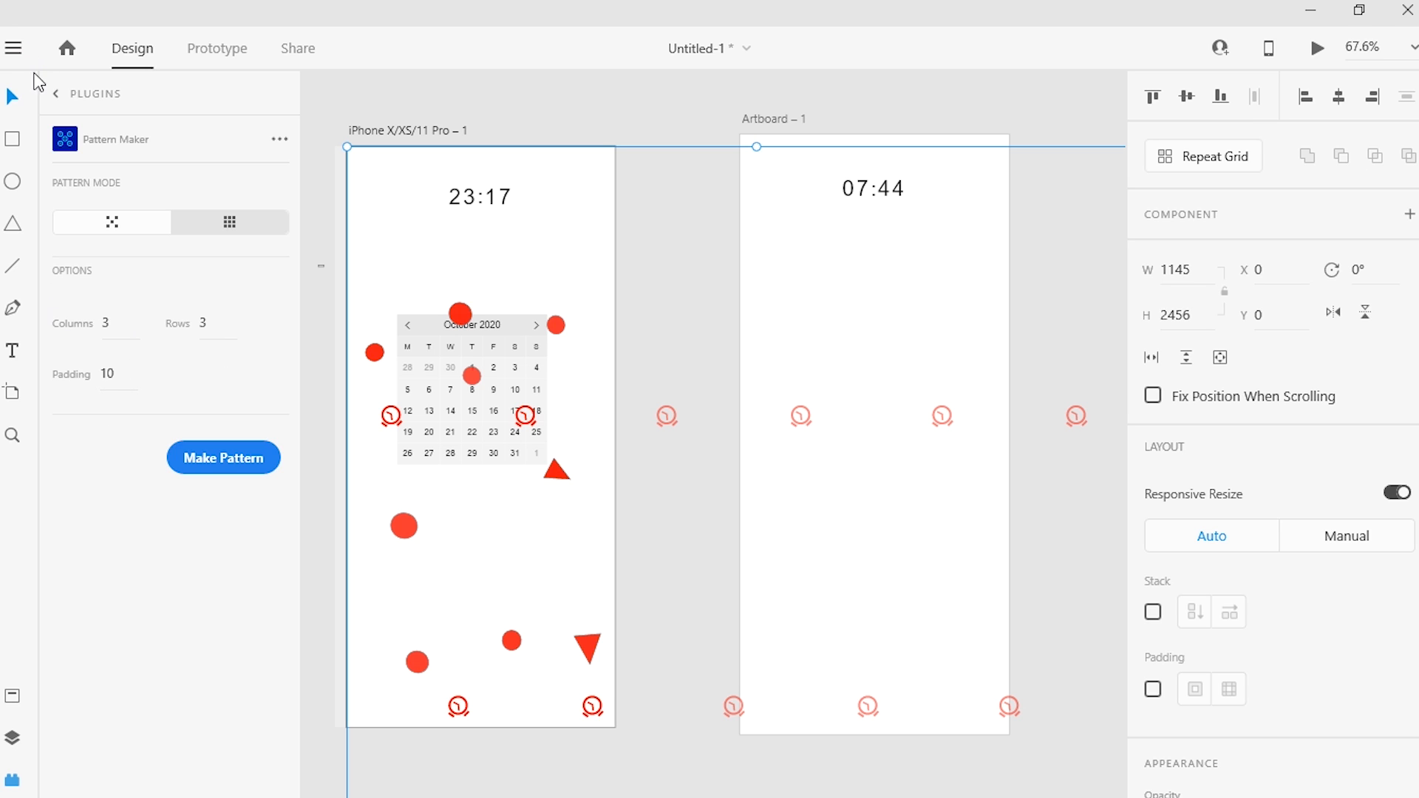
left_click(56, 93)
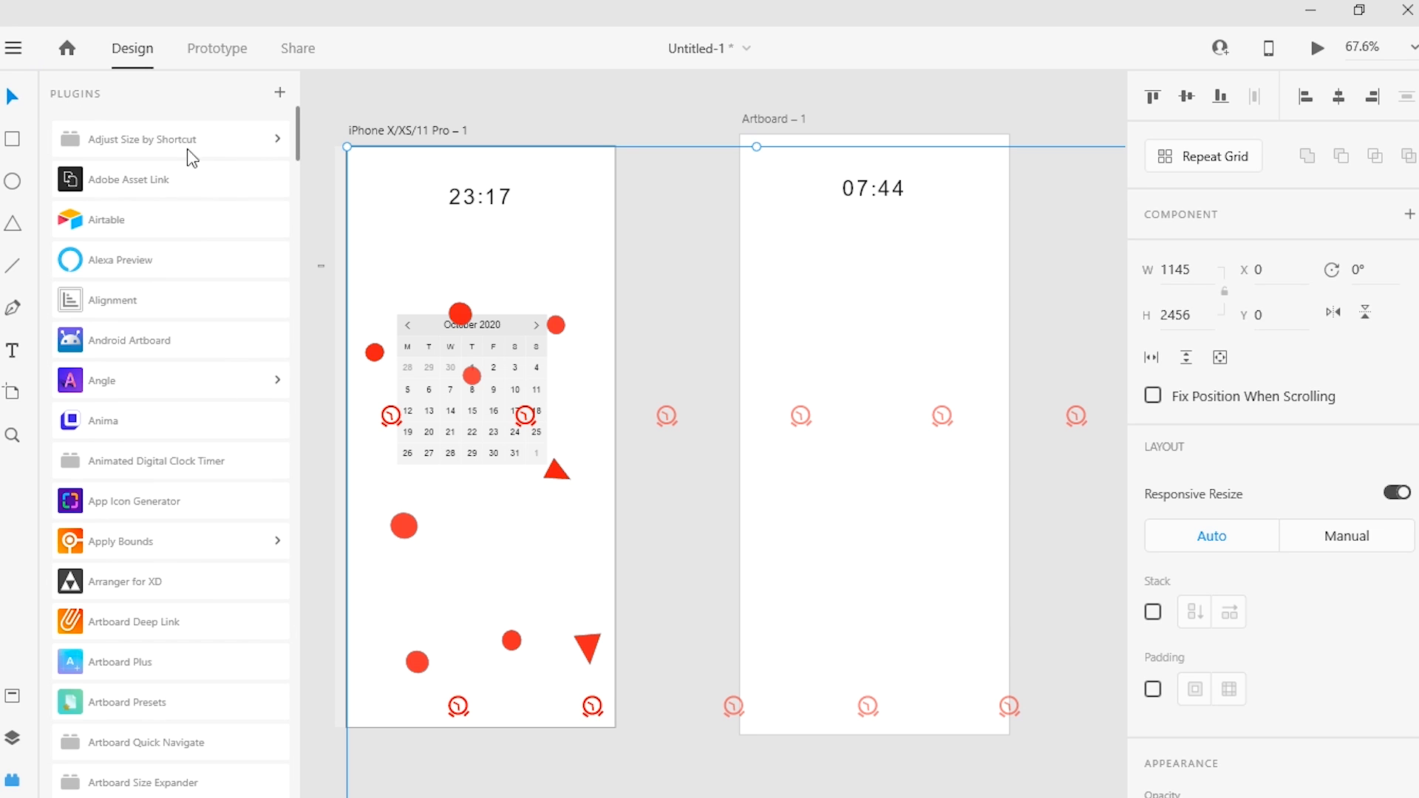
Step: Move the two red circles from the calendar's header area into a row beside the leftmost circle
left_click(459, 313)
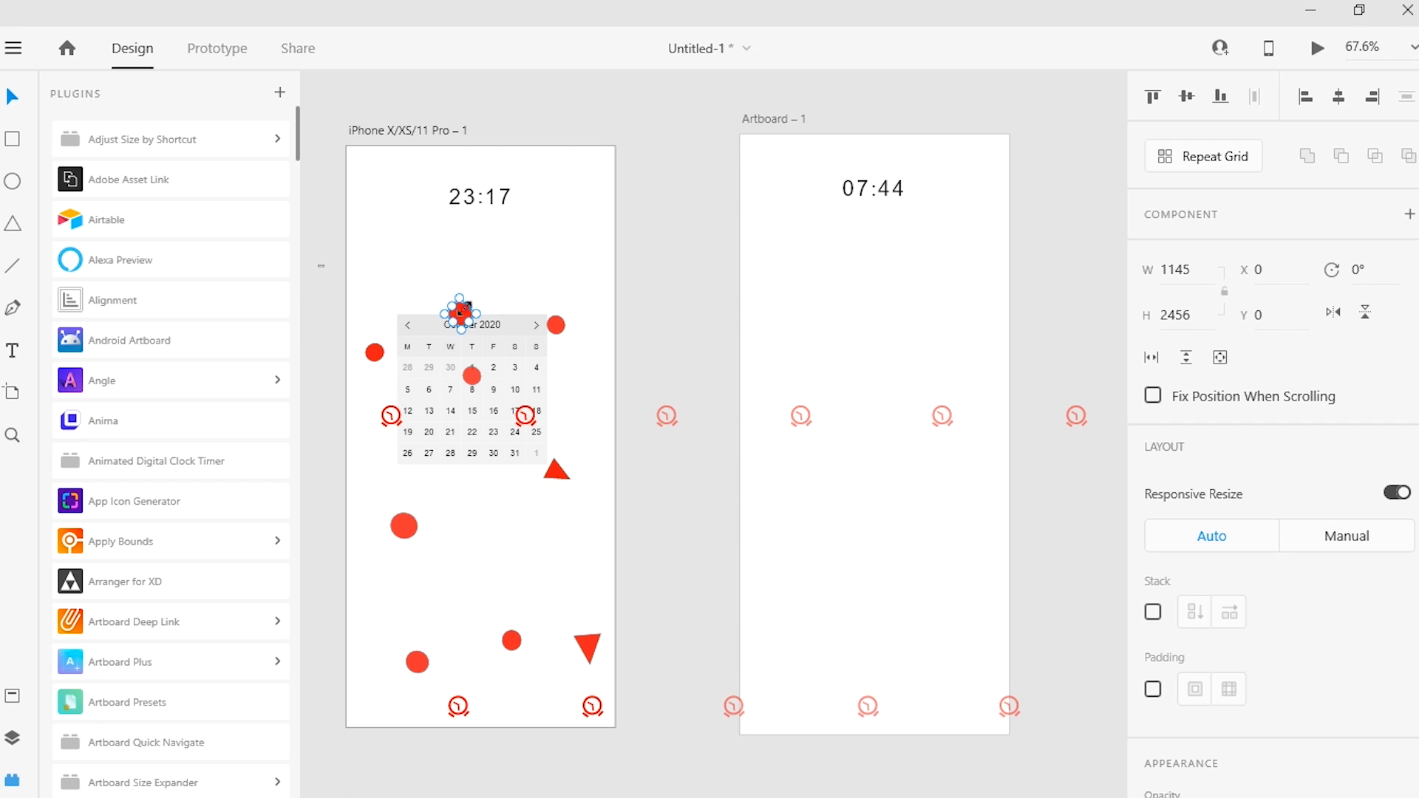
left_click_drag(460, 314, 371, 315)
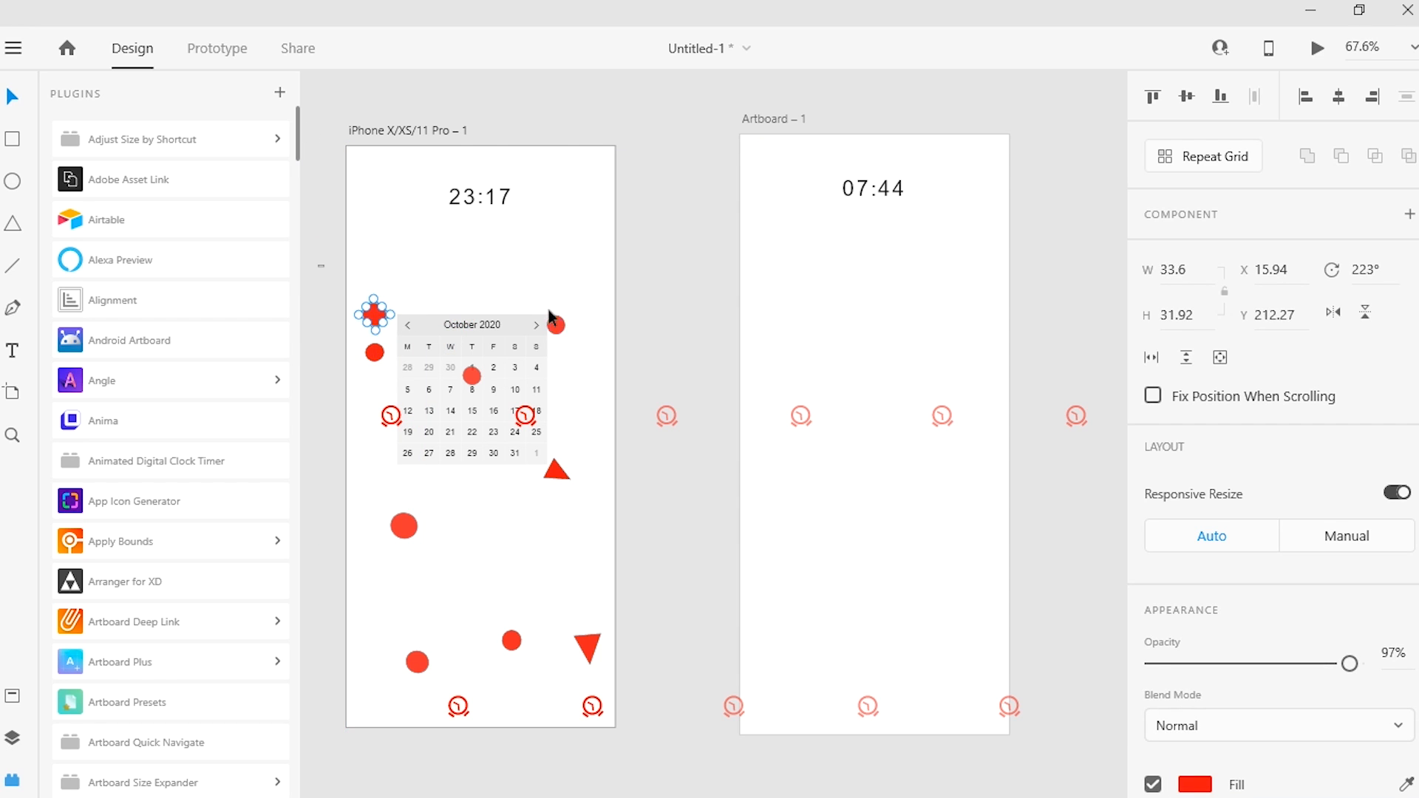
left_click(556, 325)
left_click_drag(556, 326, 433, 352)
left_click(377, 318)
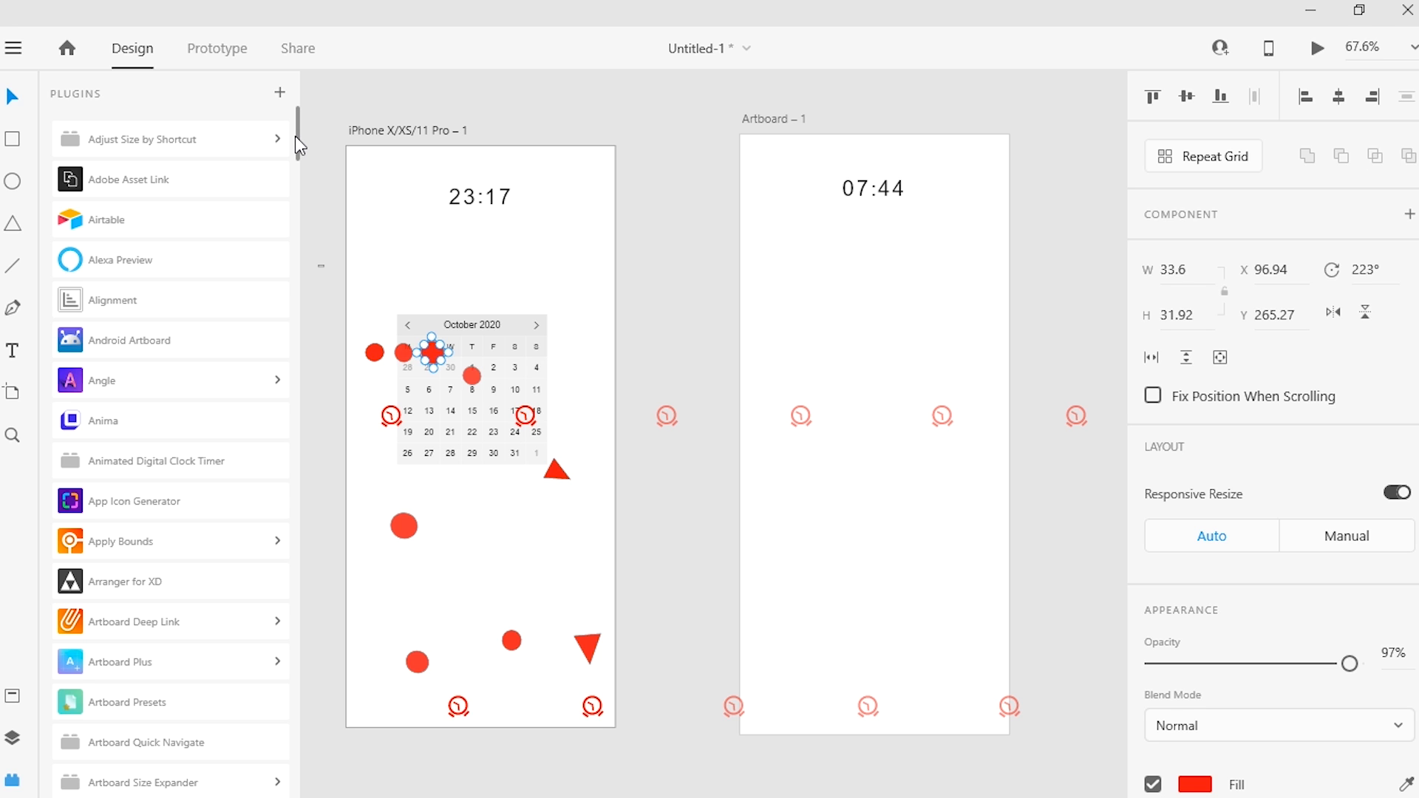
Step: Open the Arranger for XD plugin, go through its three introduction steps and start Arranger
mouse_move(295, 138)
left_mouse_down()
mouse_move(300, 201)
mouse_move(301, 118)
left_mouse_up()
left_click(198, 584)
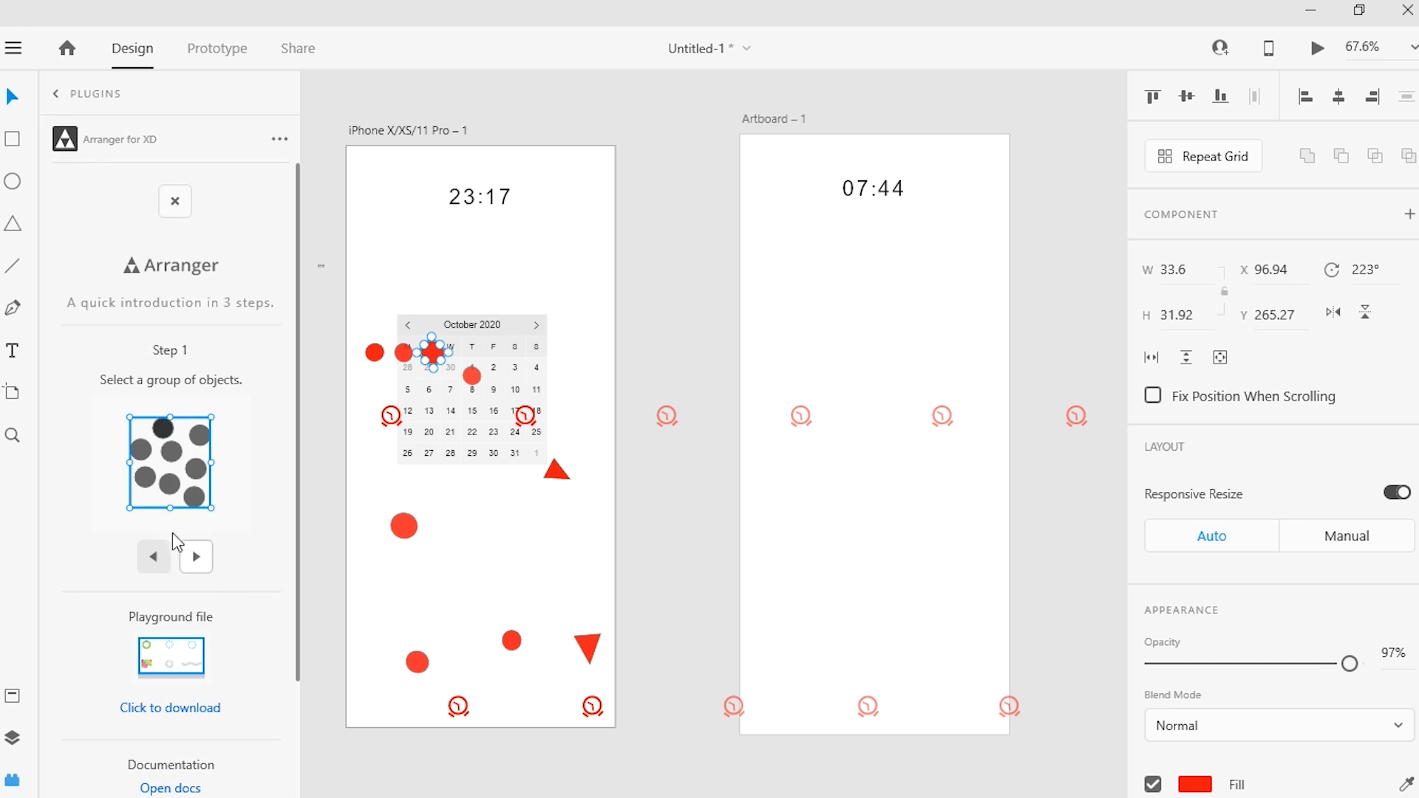
left_click(195, 556)
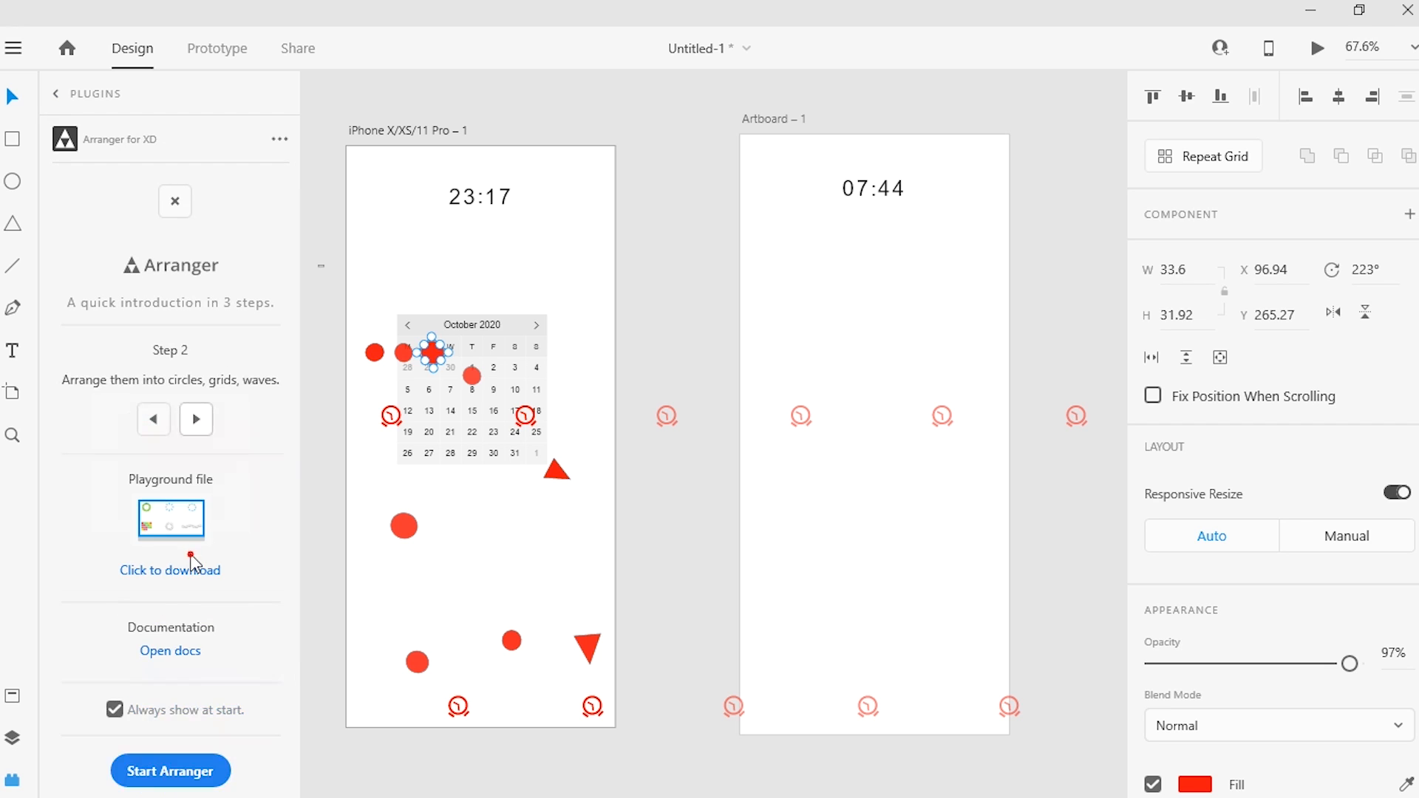
left_click(195, 555)
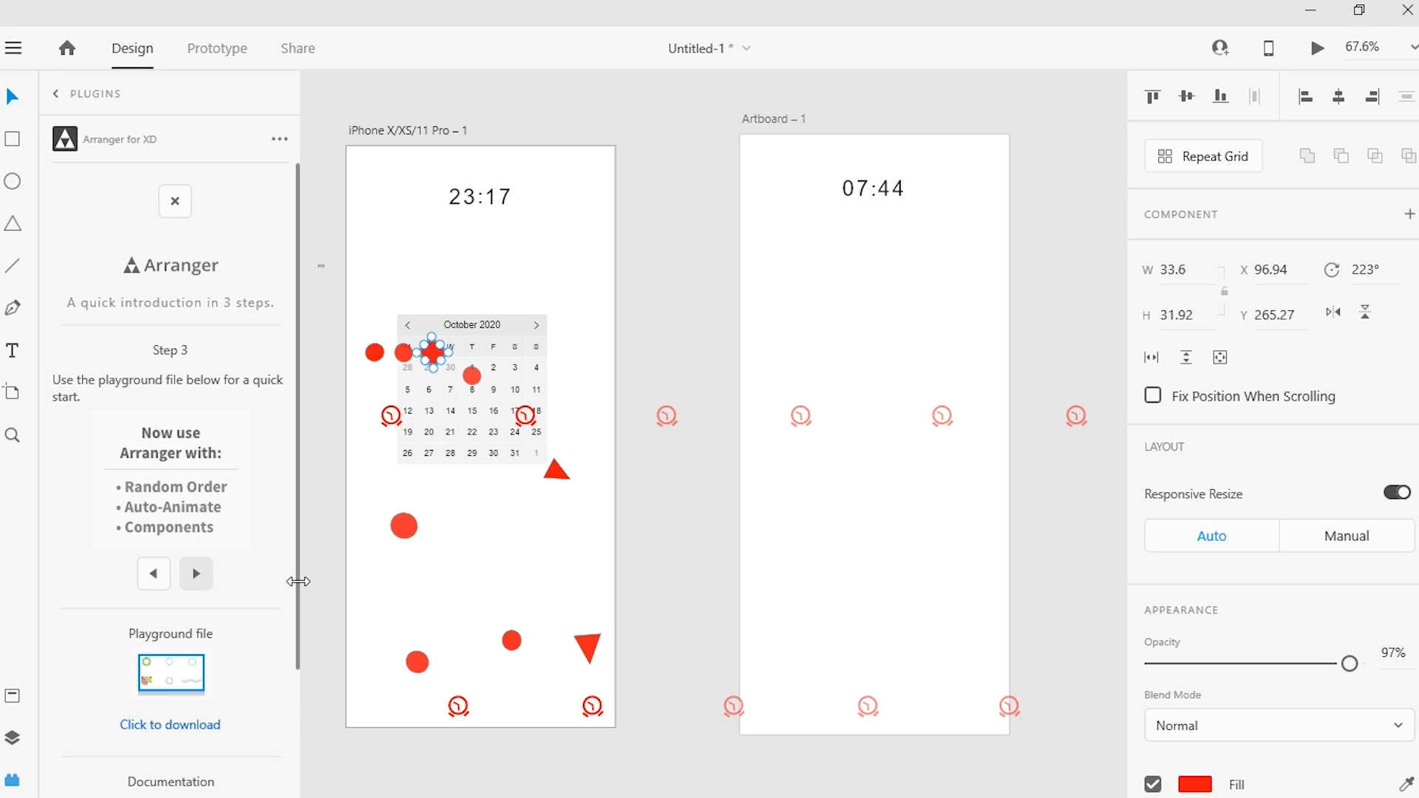
left_click_drag(297, 583, 279, 745)
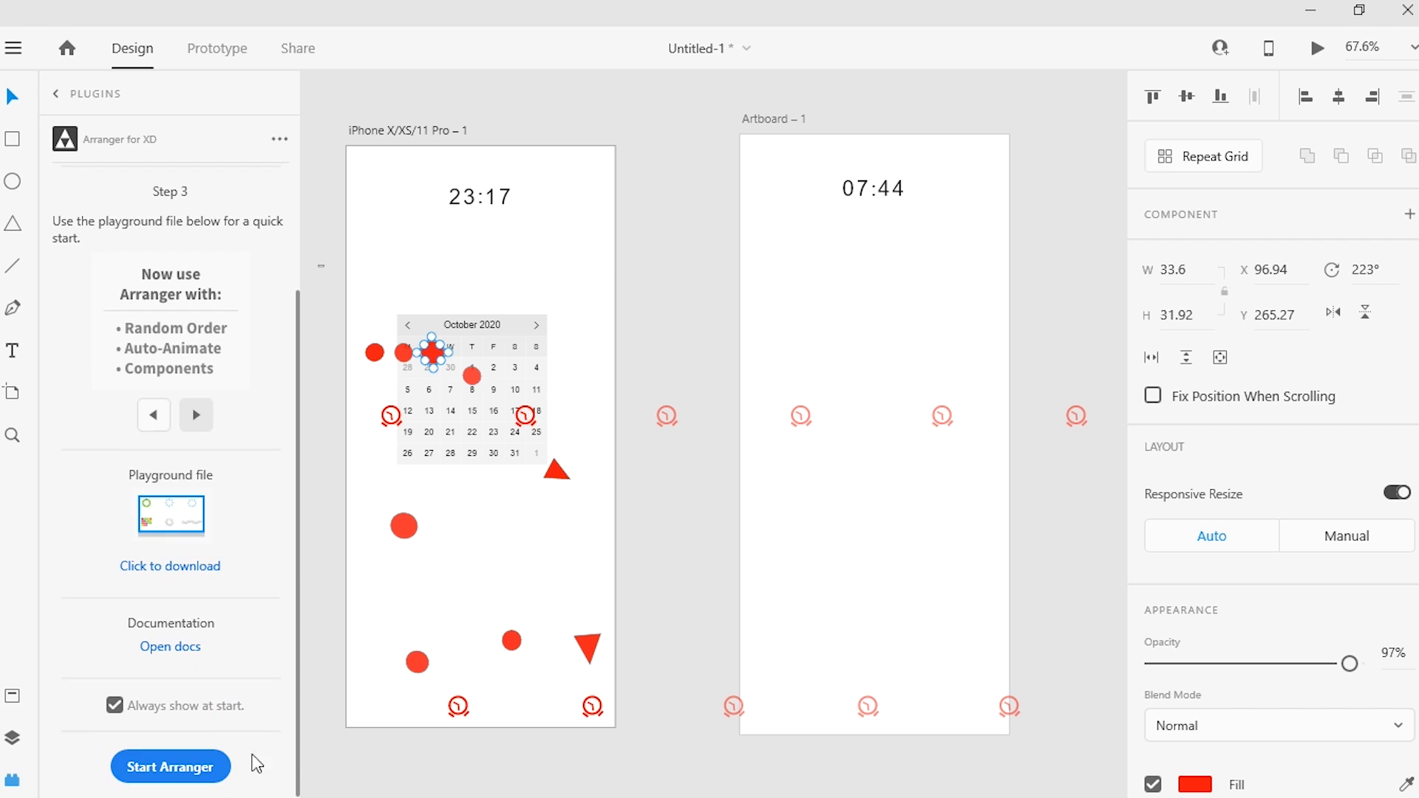
left_click(182, 767)
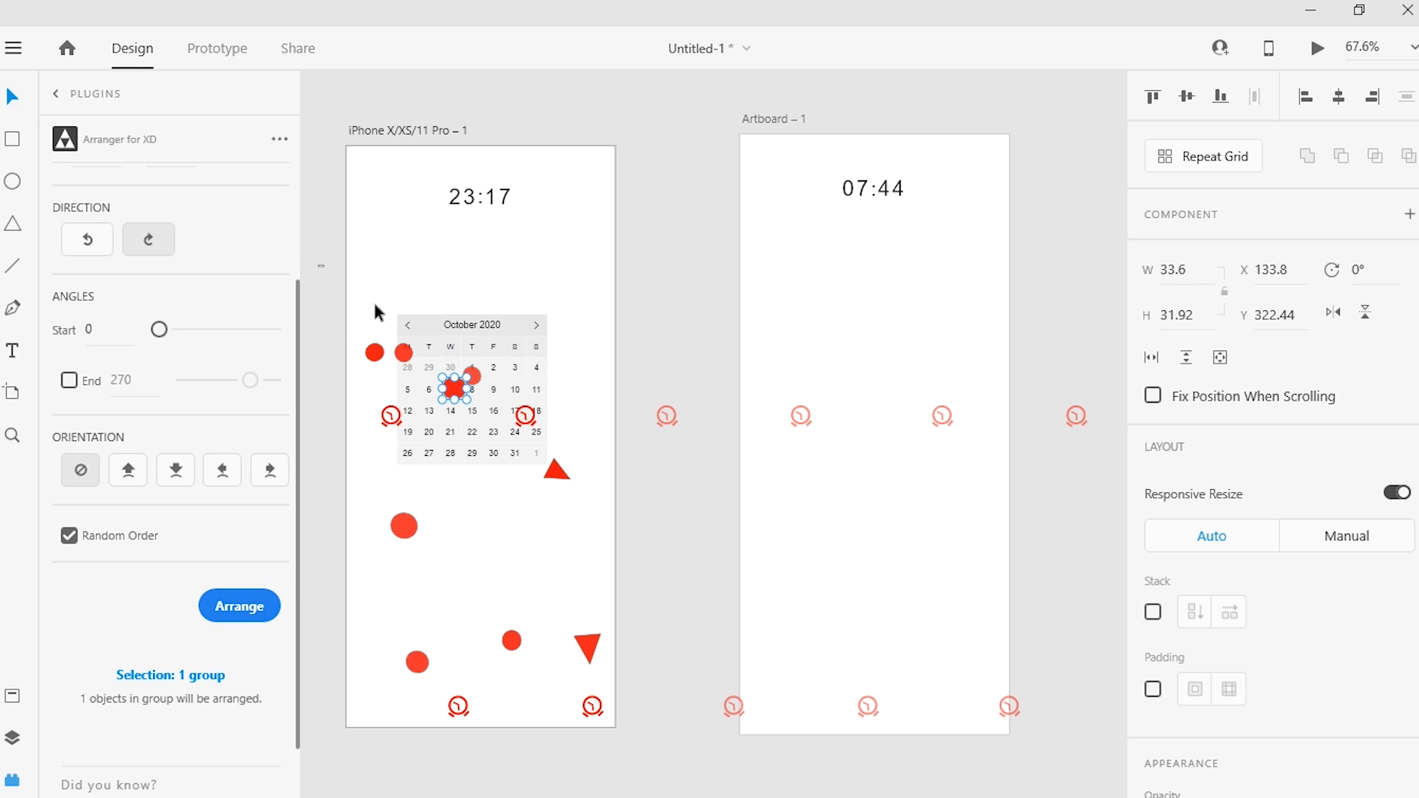
Step: Select the circles and triangle below the calendar, arrange them with Arranger in random order, and leave the plugin
left_click(373, 323)
left_click_drag(372, 321, 631, 556)
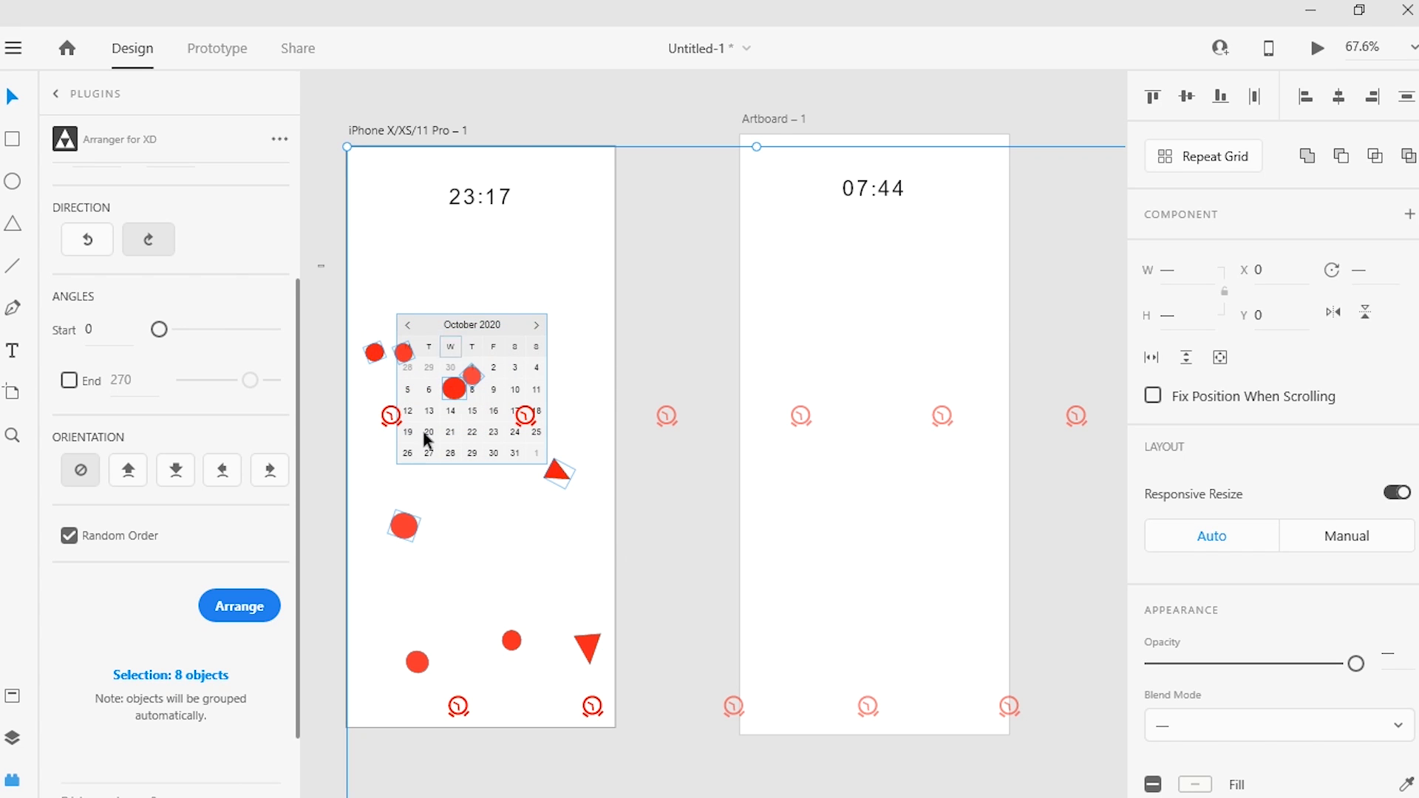
left_click_drag(384, 506, 601, 671)
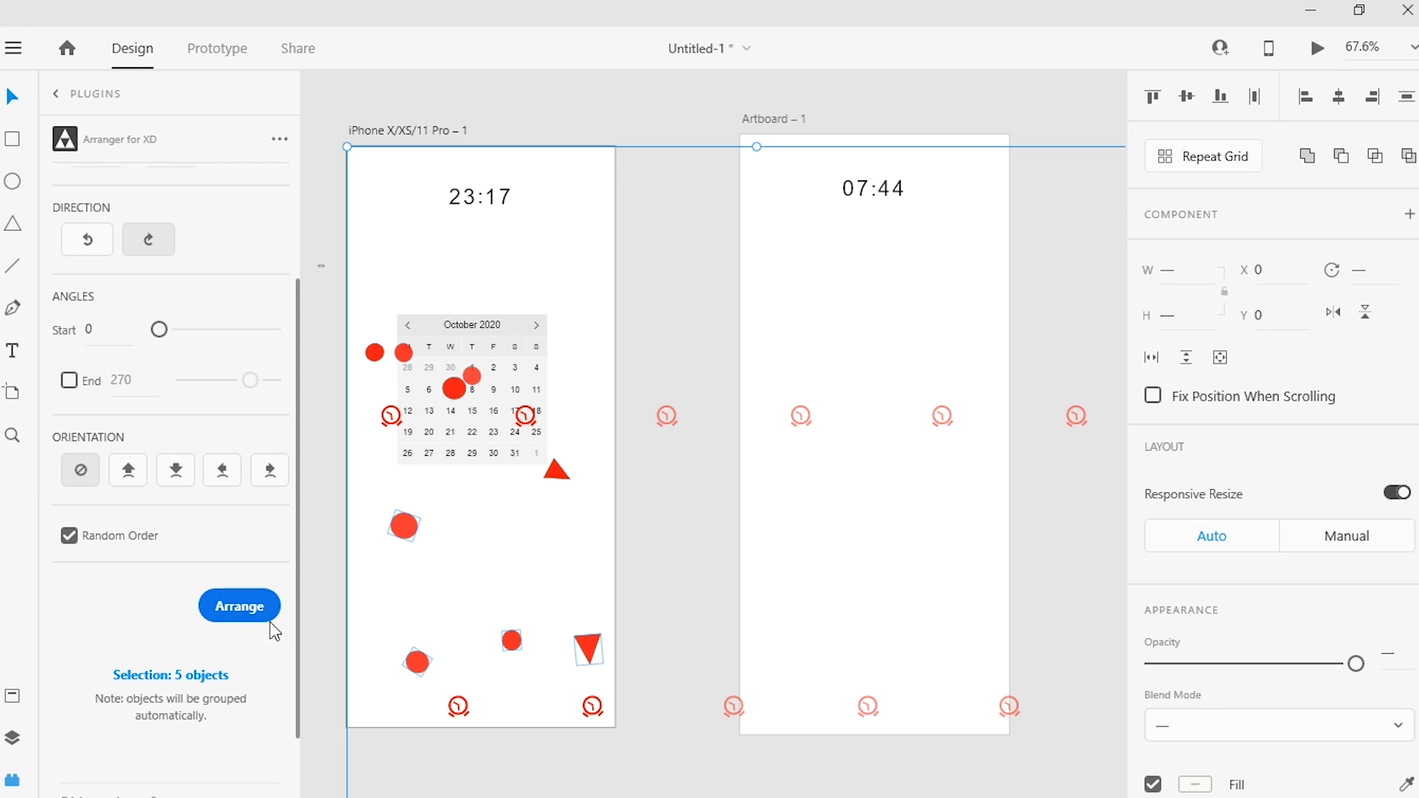
left_click(252, 615)
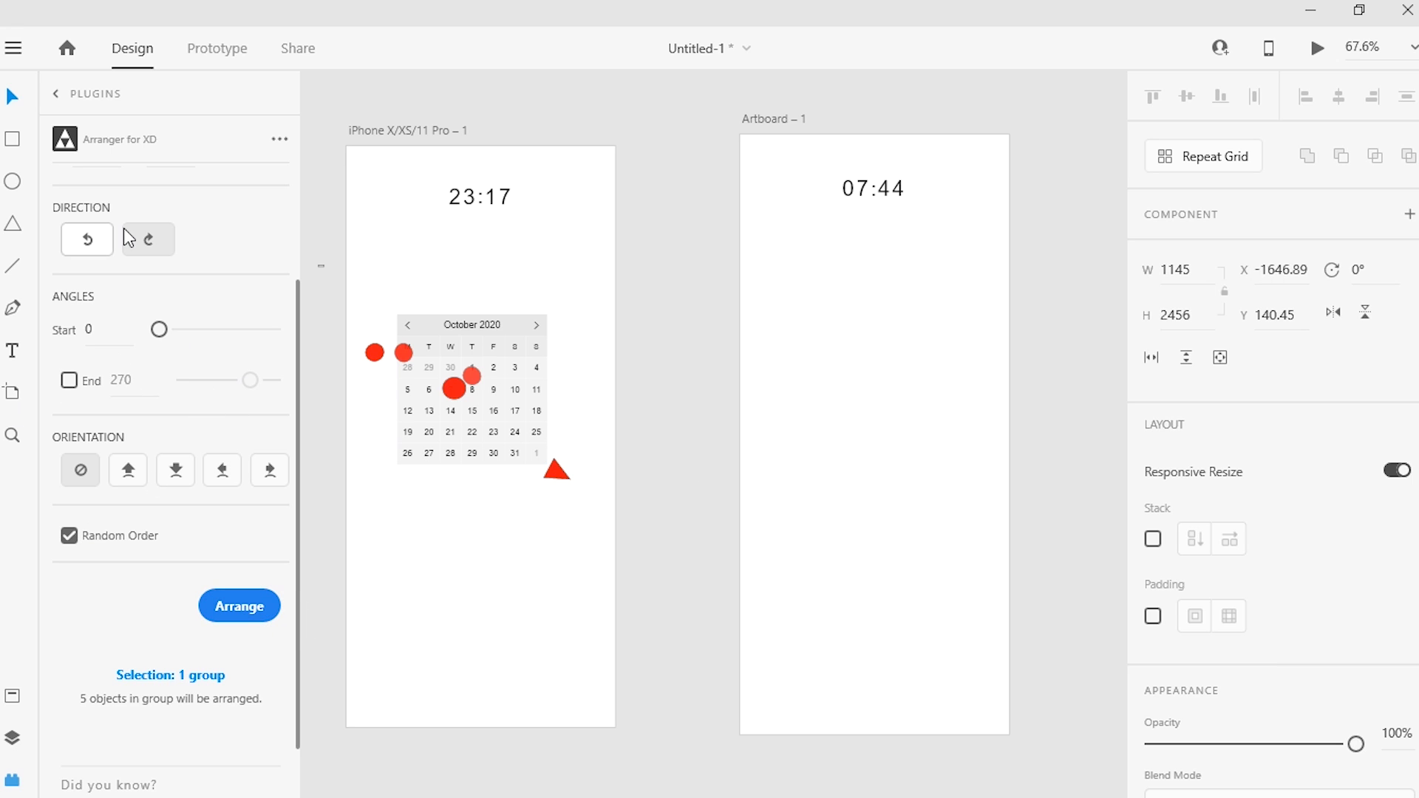
left_click(55, 92)
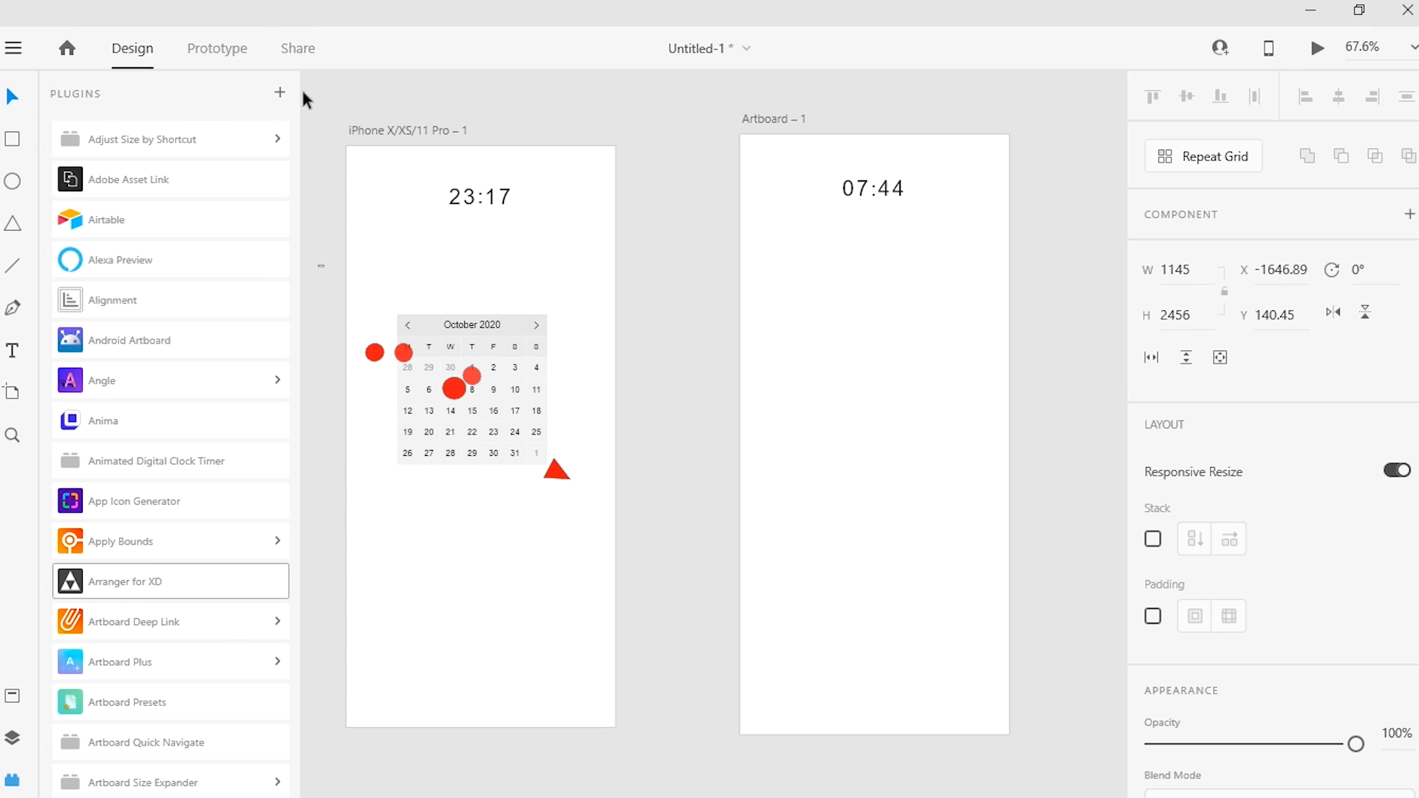
Step: Browse the plugin list and expand the commands of Convert Shape and Complex Gradients
left_click_drag(294, 114, 298, 179)
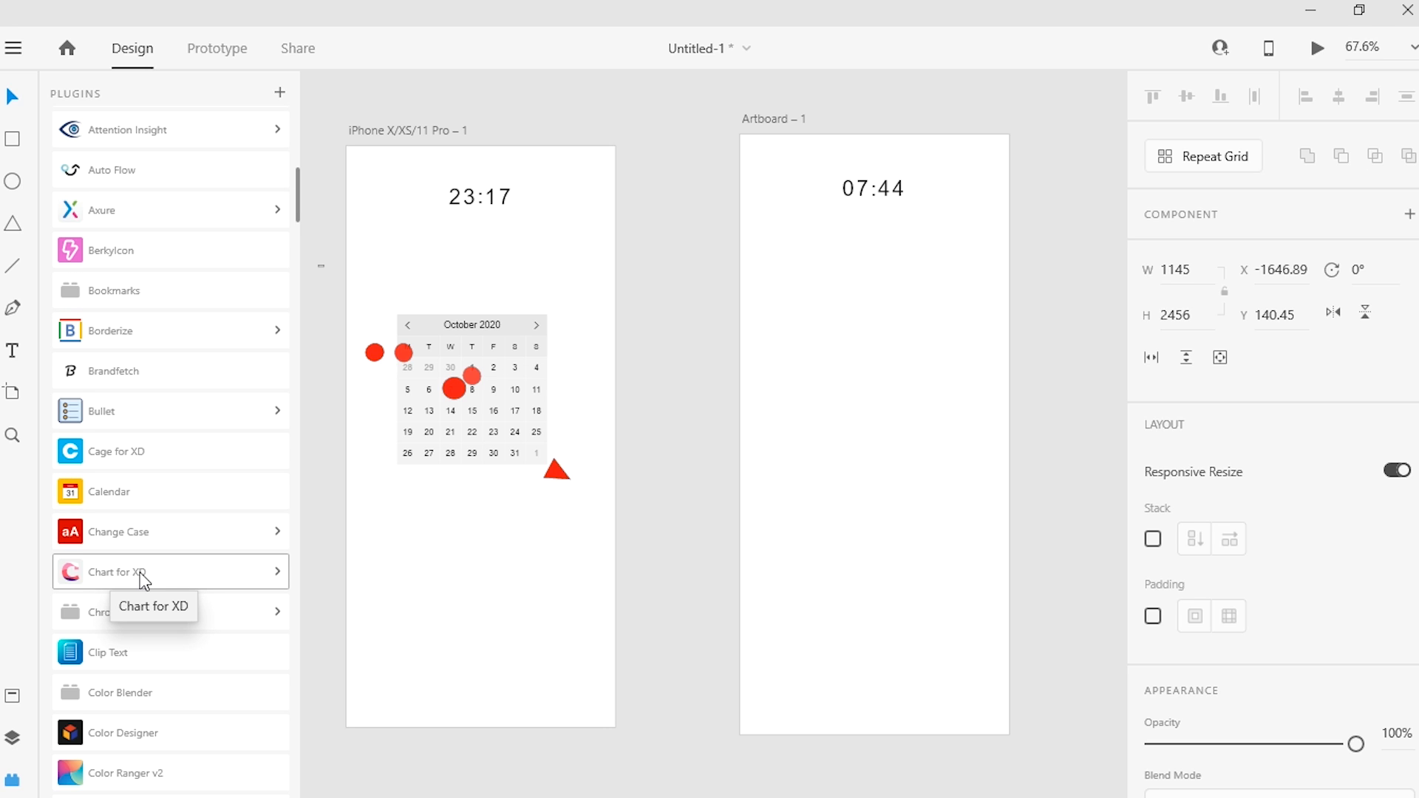
left_click_drag(296, 179, 300, 271)
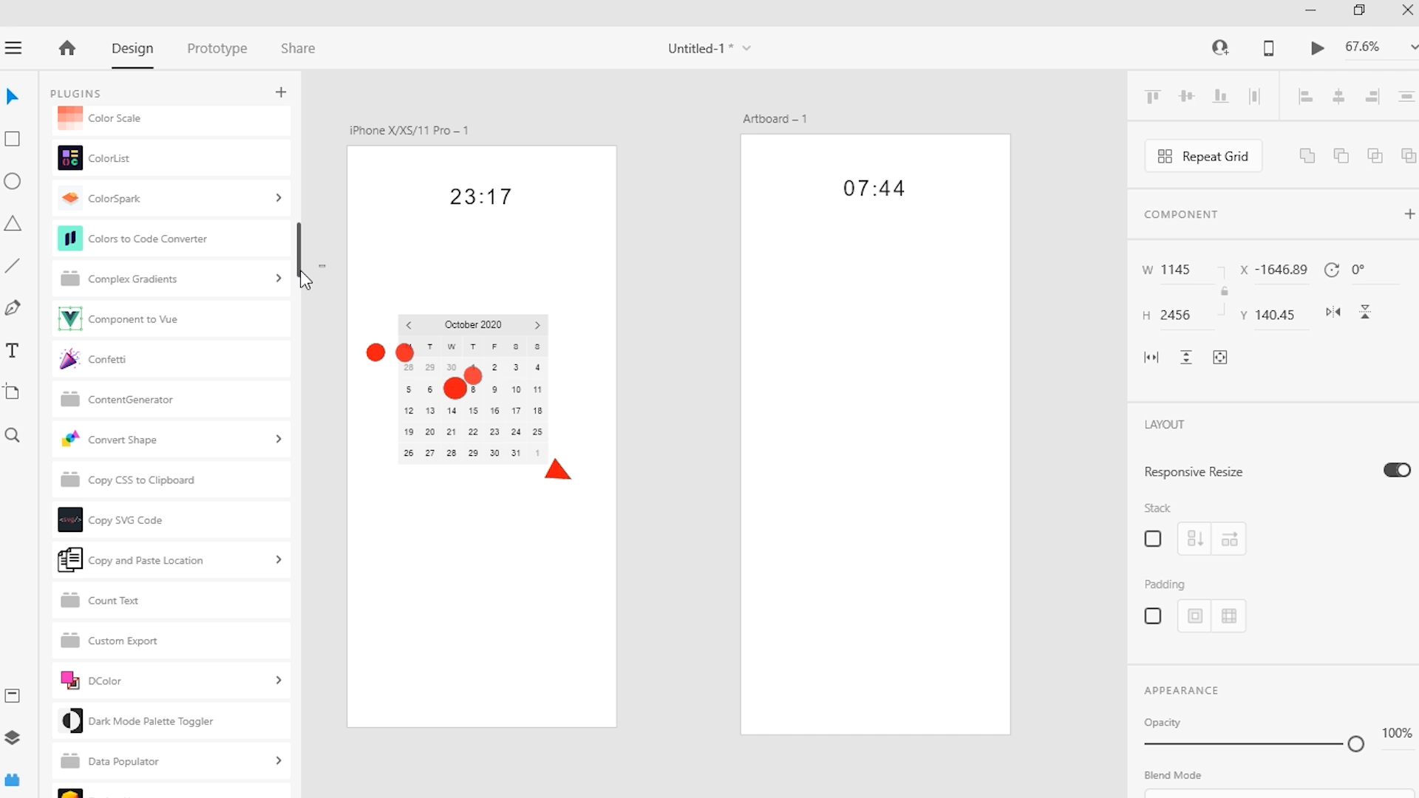
left_click_drag(301, 274, 303, 290)
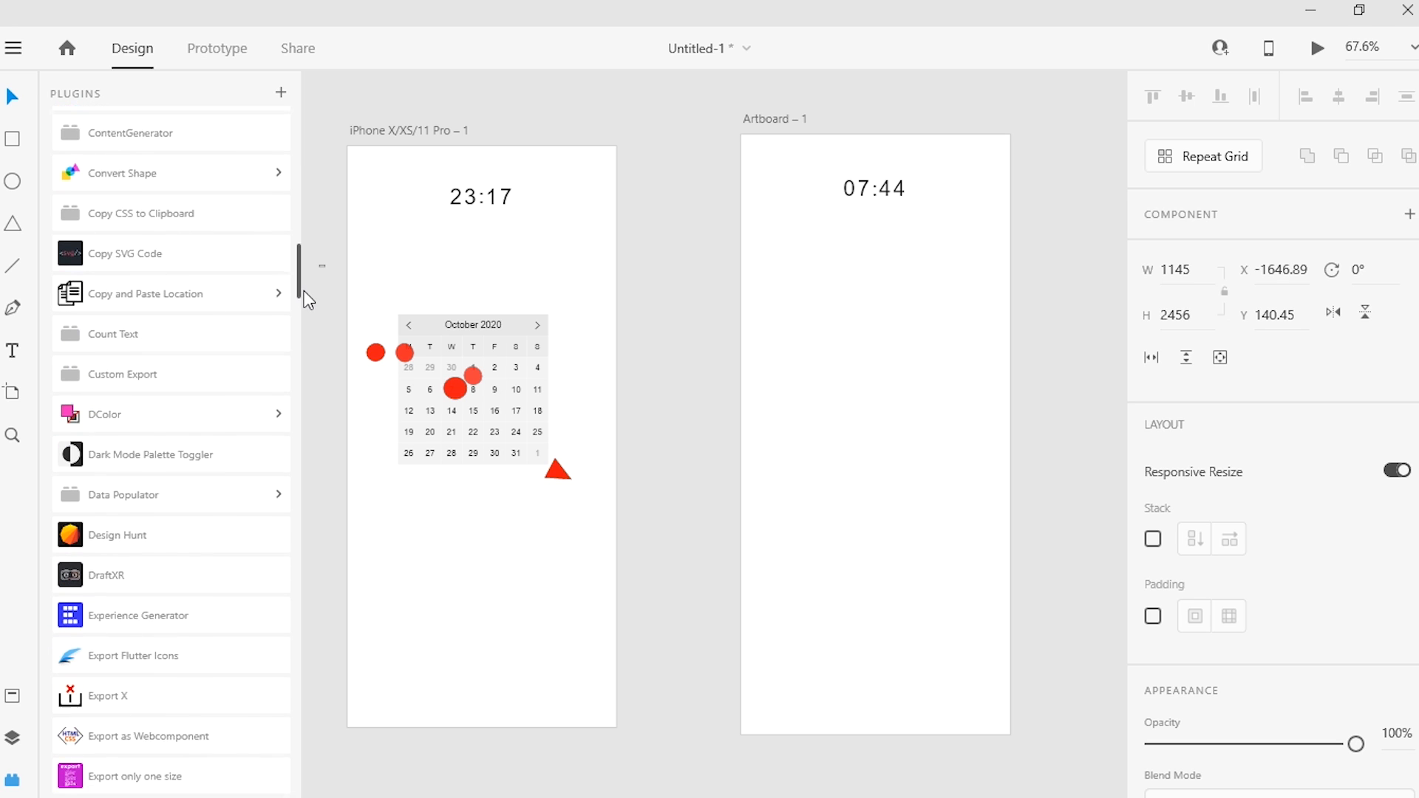
left_click(216, 160)
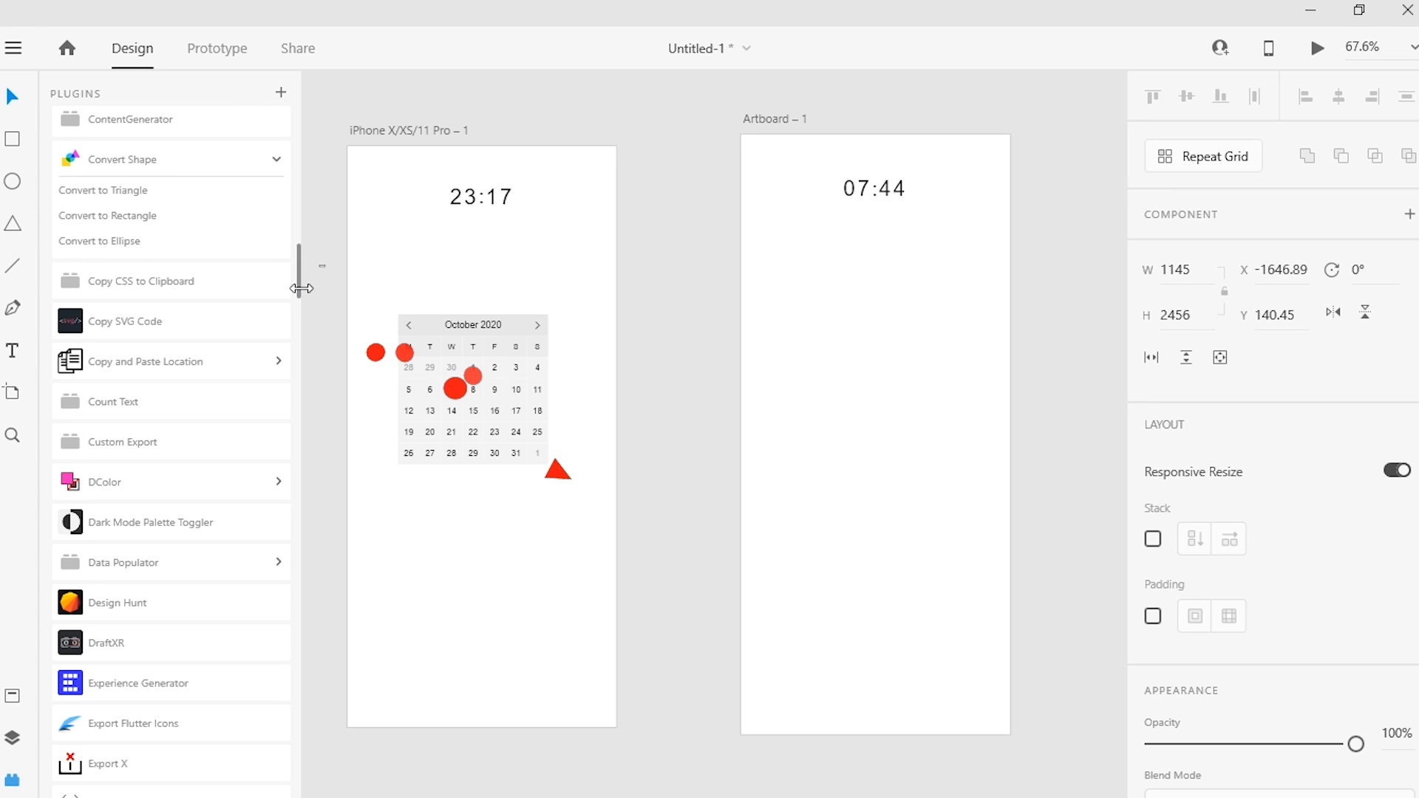
mouse_move(299, 277)
left_mouse_down()
mouse_move(280, 132)
mouse_move(293, 266)
left_mouse_up()
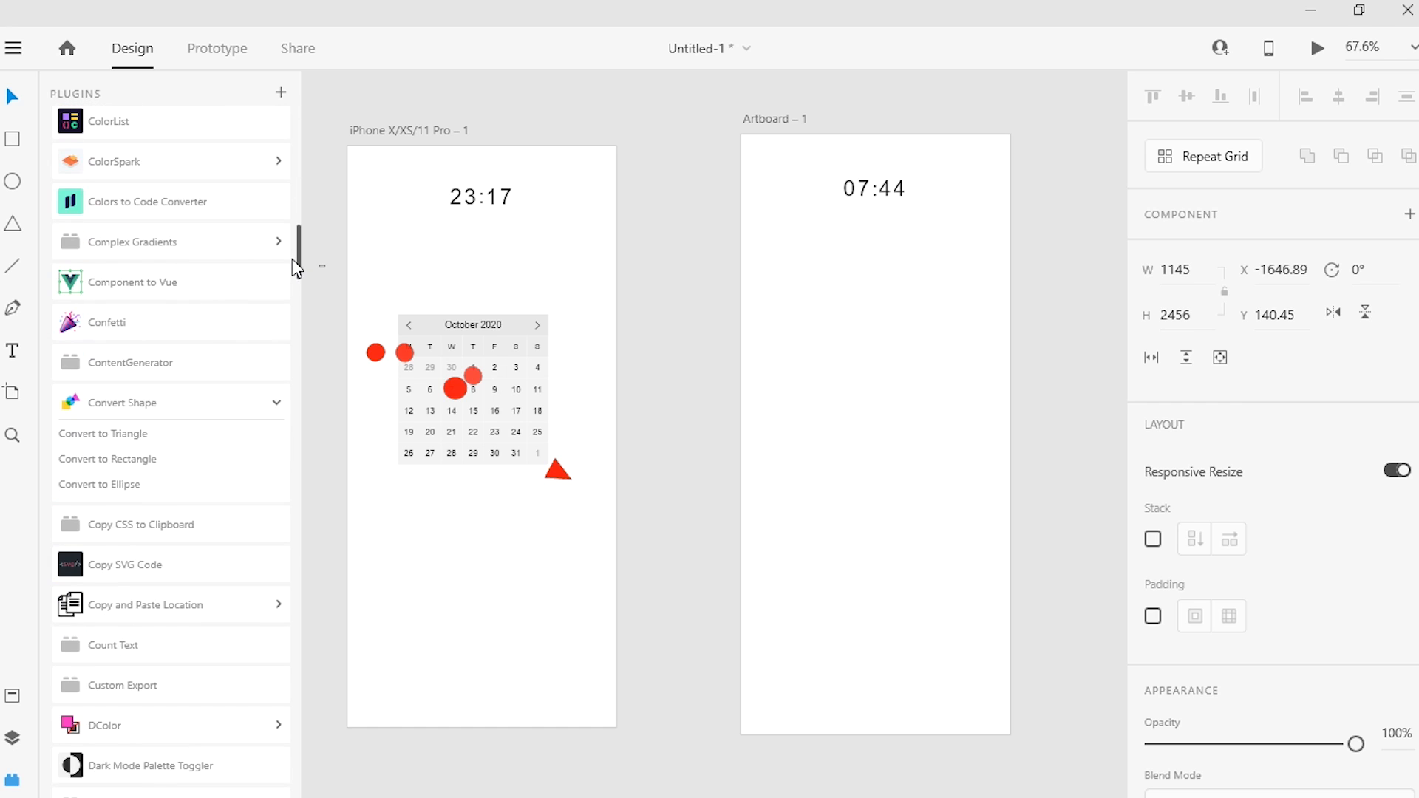
left_click(208, 244)
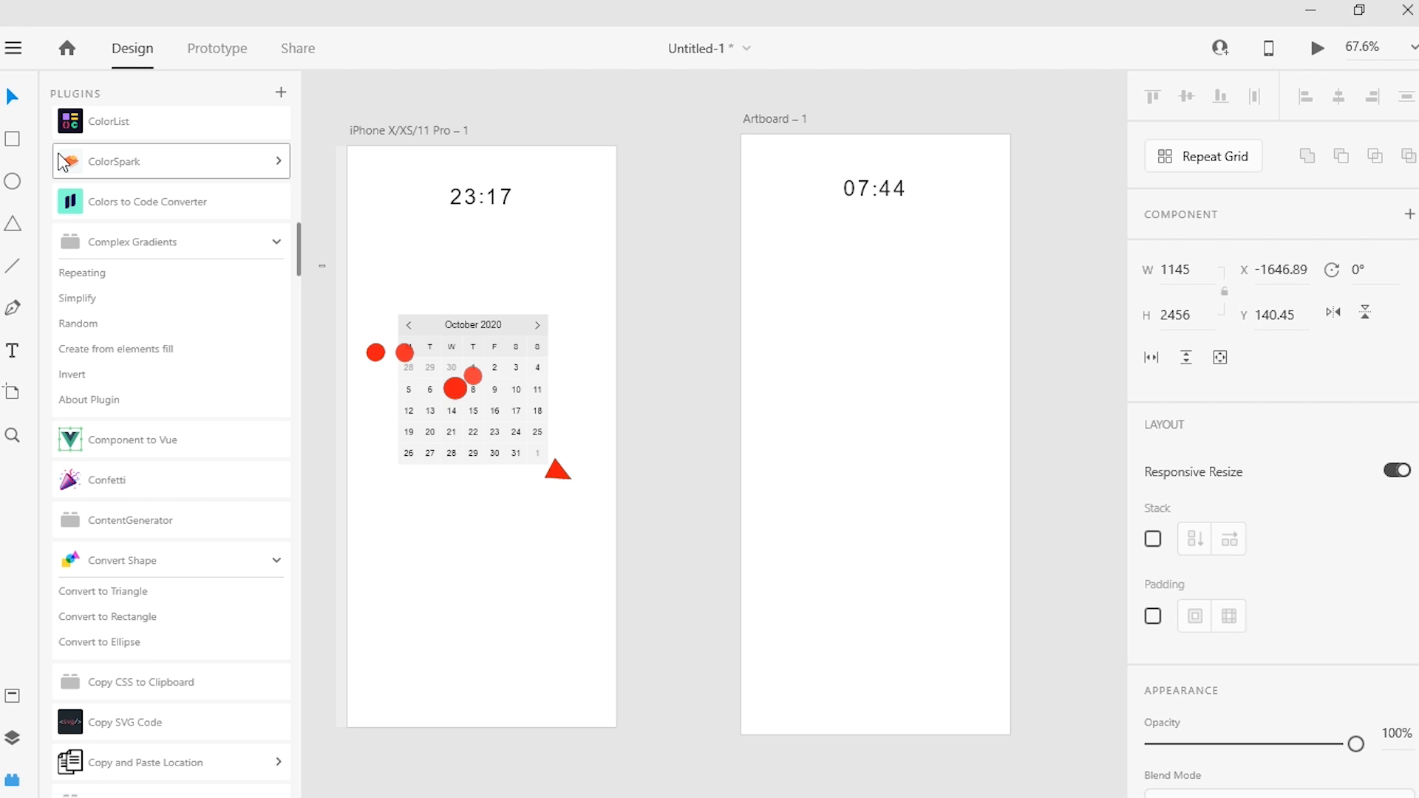
Step: Draw a rectangle about 224 by 179 below the calendar on the iPhone artboard
left_click(10, 142)
mouse_move(413, 534)
left_mouse_down()
mouse_move(589, 624)
mouse_move(573, 663)
left_mouse_up()
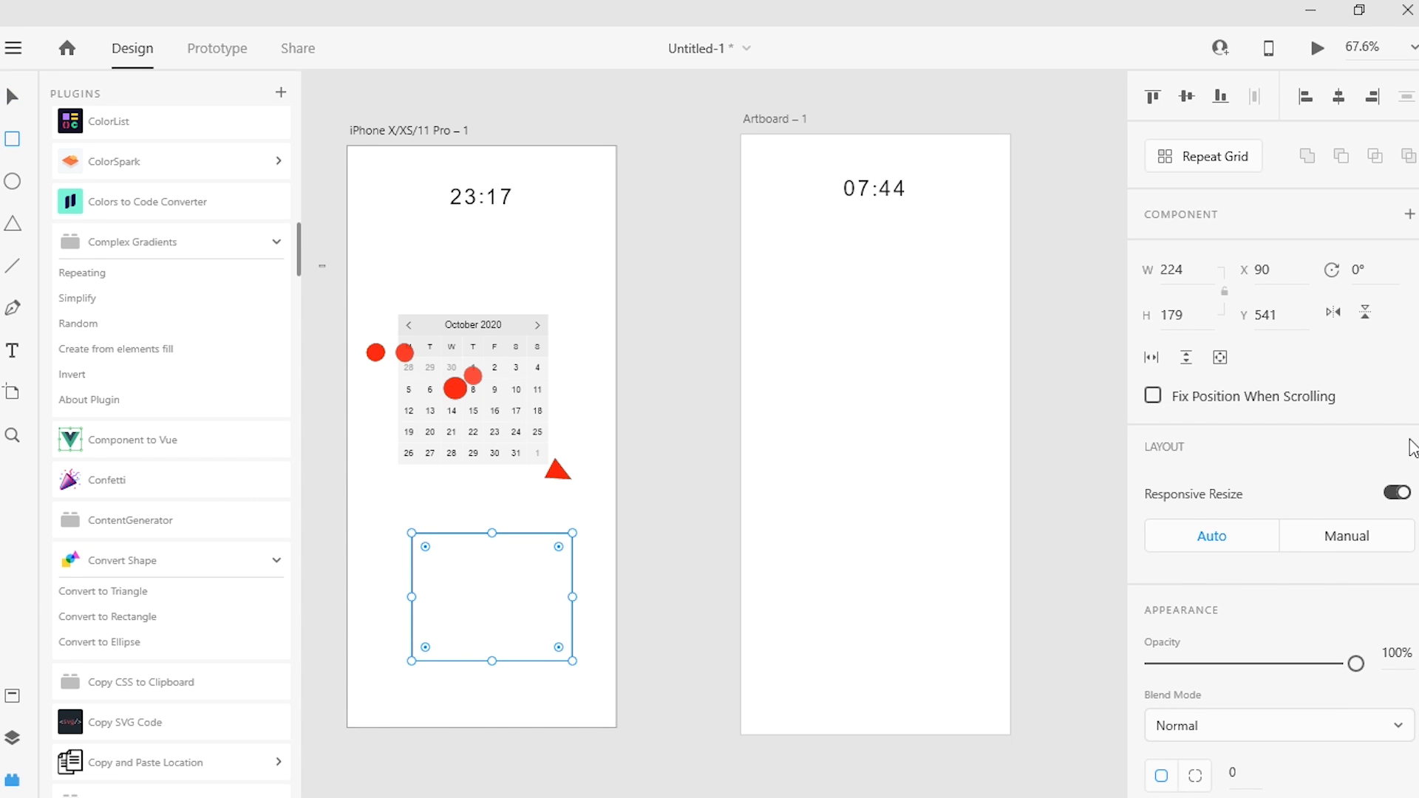
Step: Fill the rectangle below the calendar with solid red #CB1B1B and save that color as a swatch
scroll(1249, 499, "down", 4)
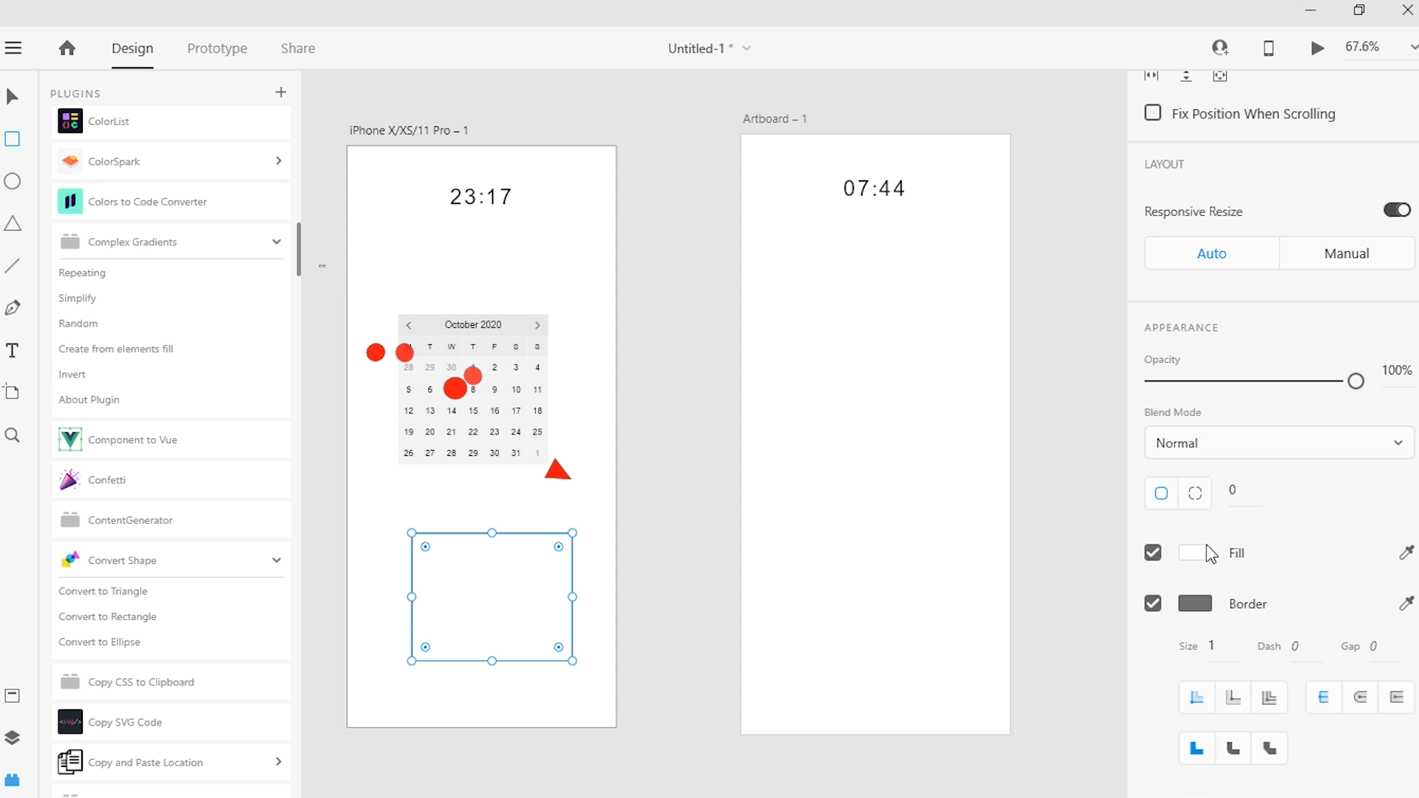
left_click(1204, 553)
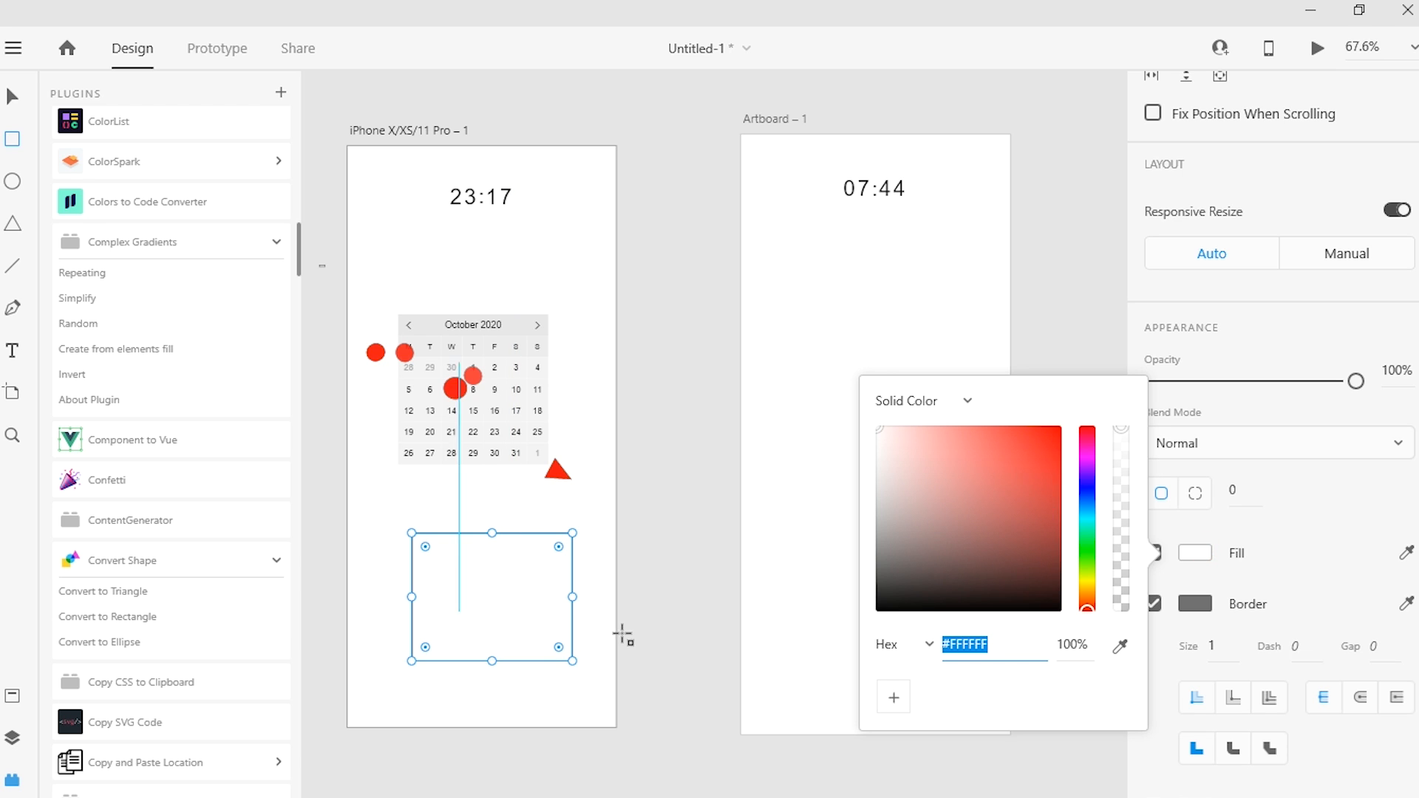
left_click(1038, 463)
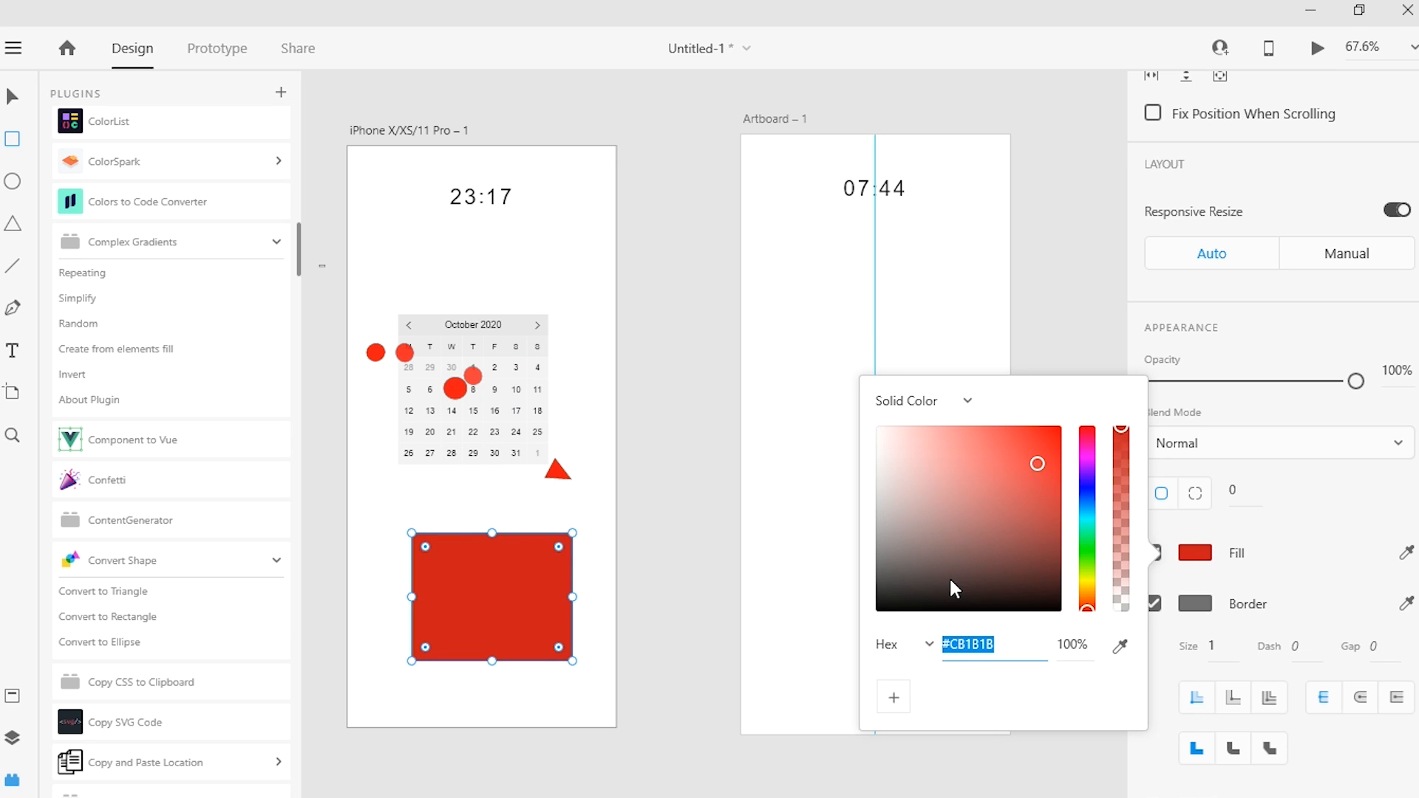
left_click(929, 644)
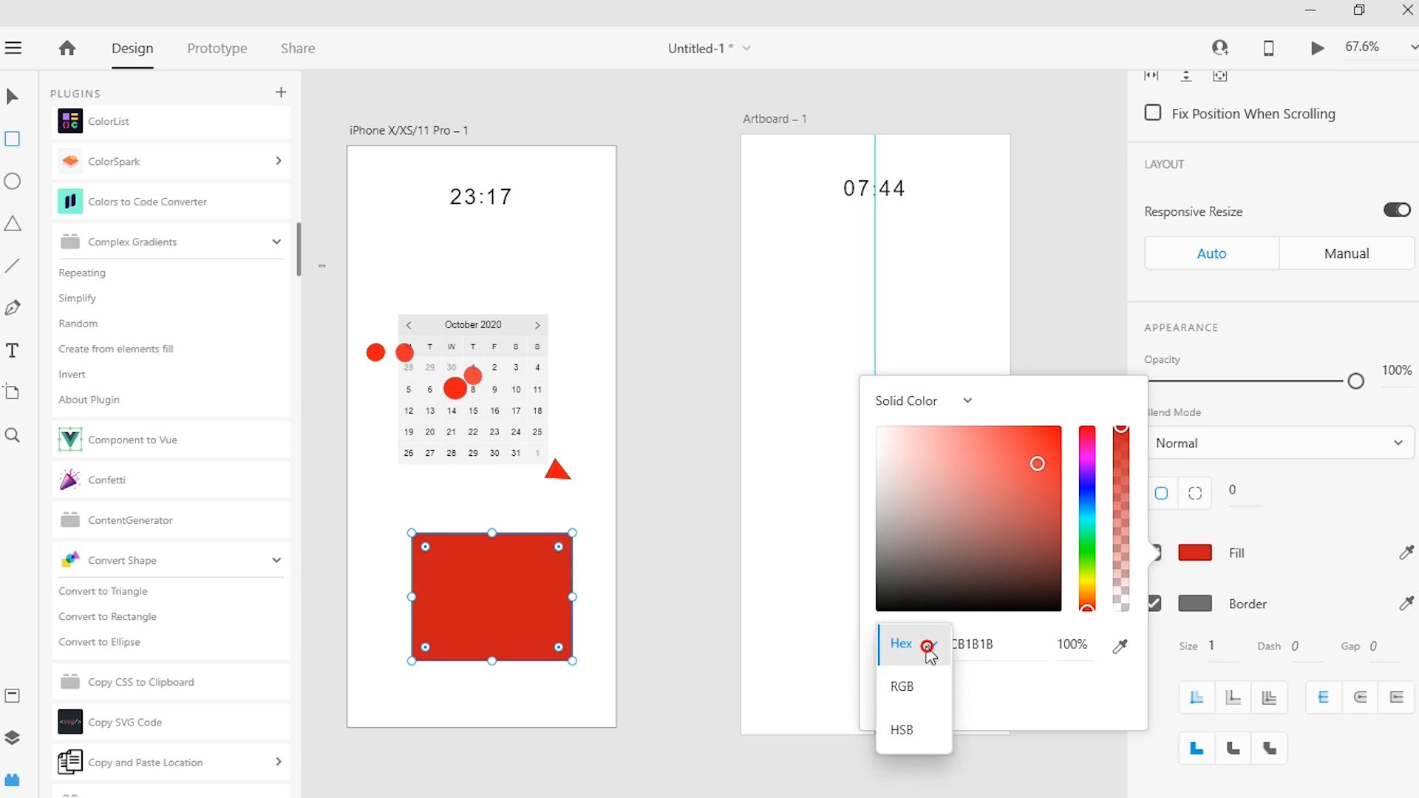
left_click(990, 702)
left_click(894, 698)
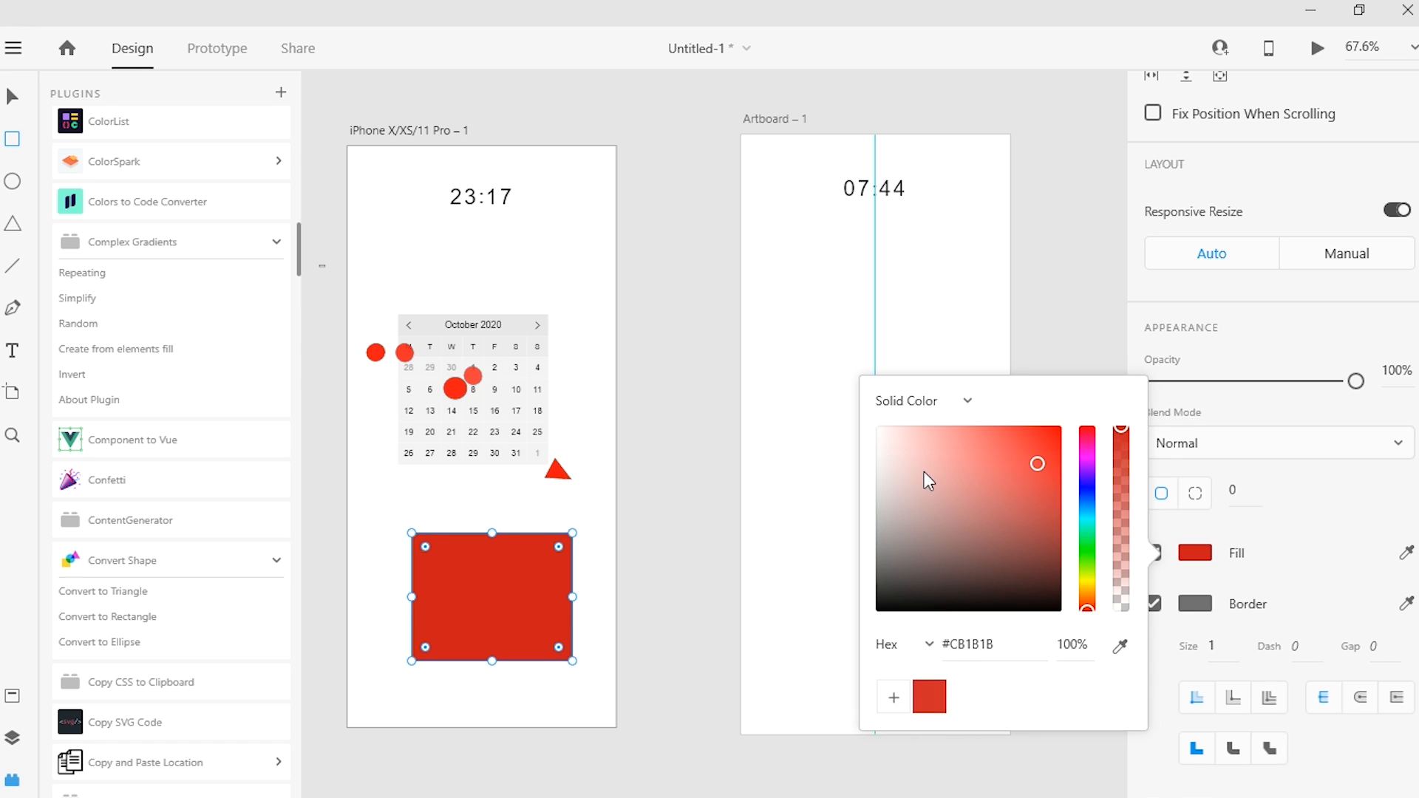
Step: Change the rectangle's fill to a linear gradient with first stop #9B4444 and move the gradient's start down to about mid-height
left_click(966, 403)
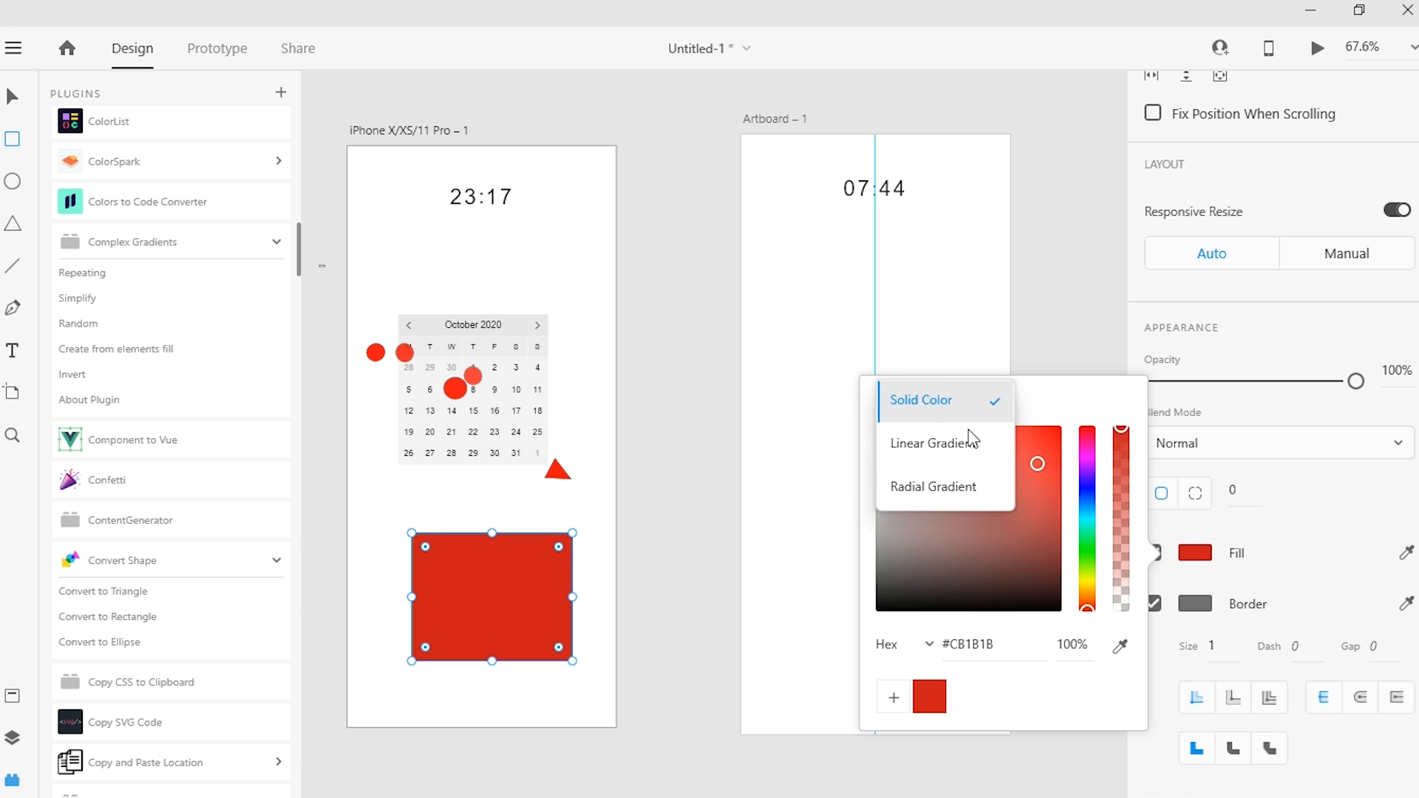
left_click(961, 458)
left_click_drag(968, 477, 980, 515)
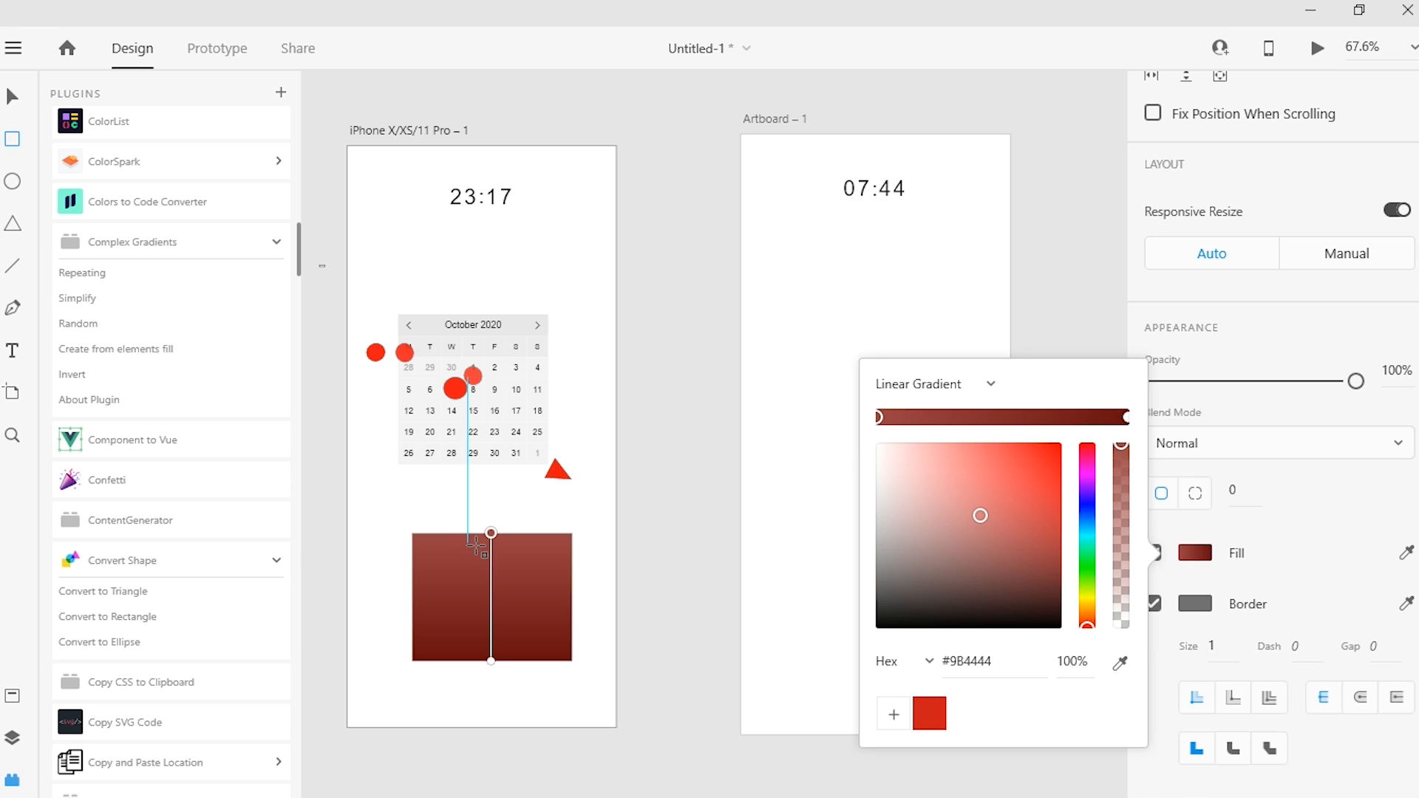
left_click_drag(490, 533, 497, 591)
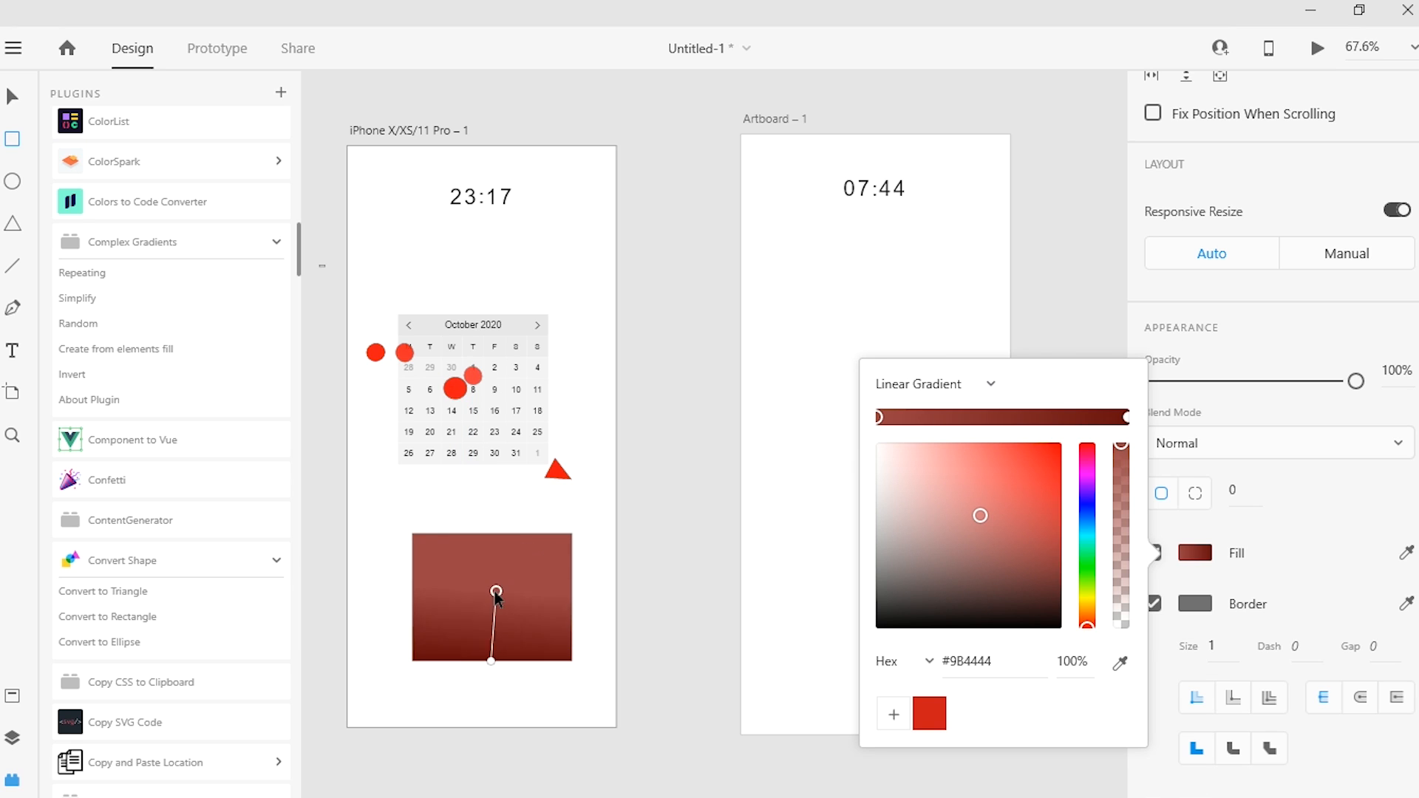
Step: Apply Complex Gradients to the rectangle, first Repeating with 3 repetitions and finally Random with 5 colors
left_click(140, 277)
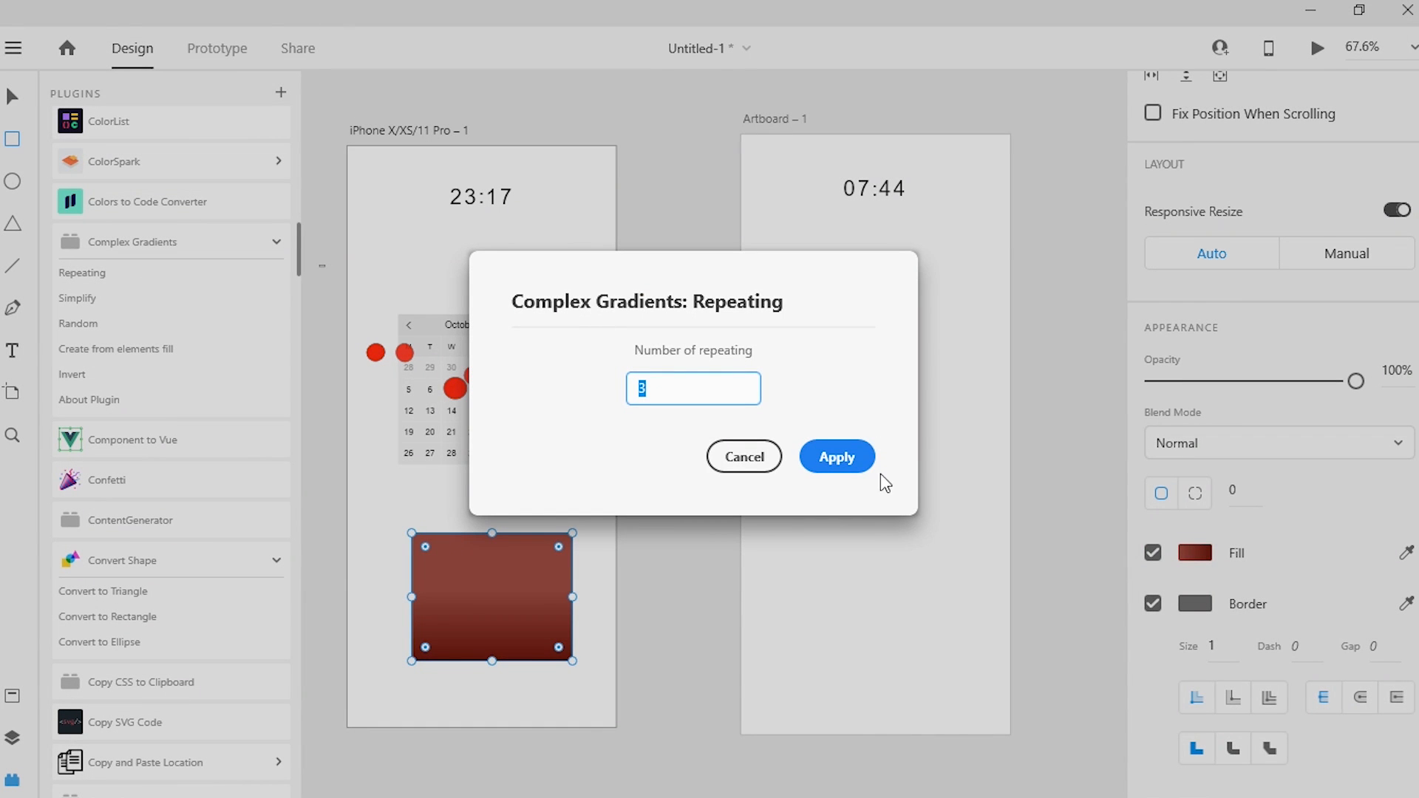
left_click(841, 459)
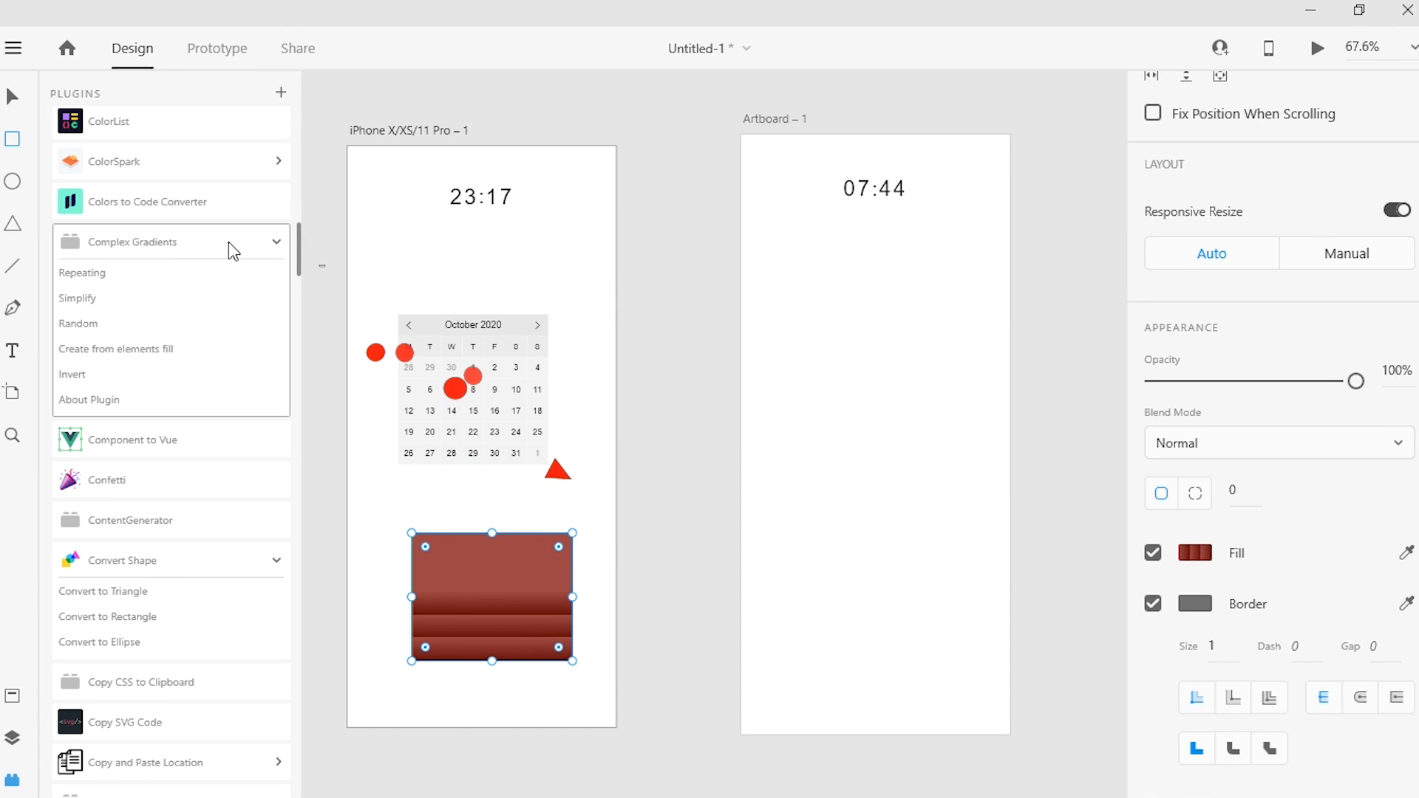
left_click(98, 323)
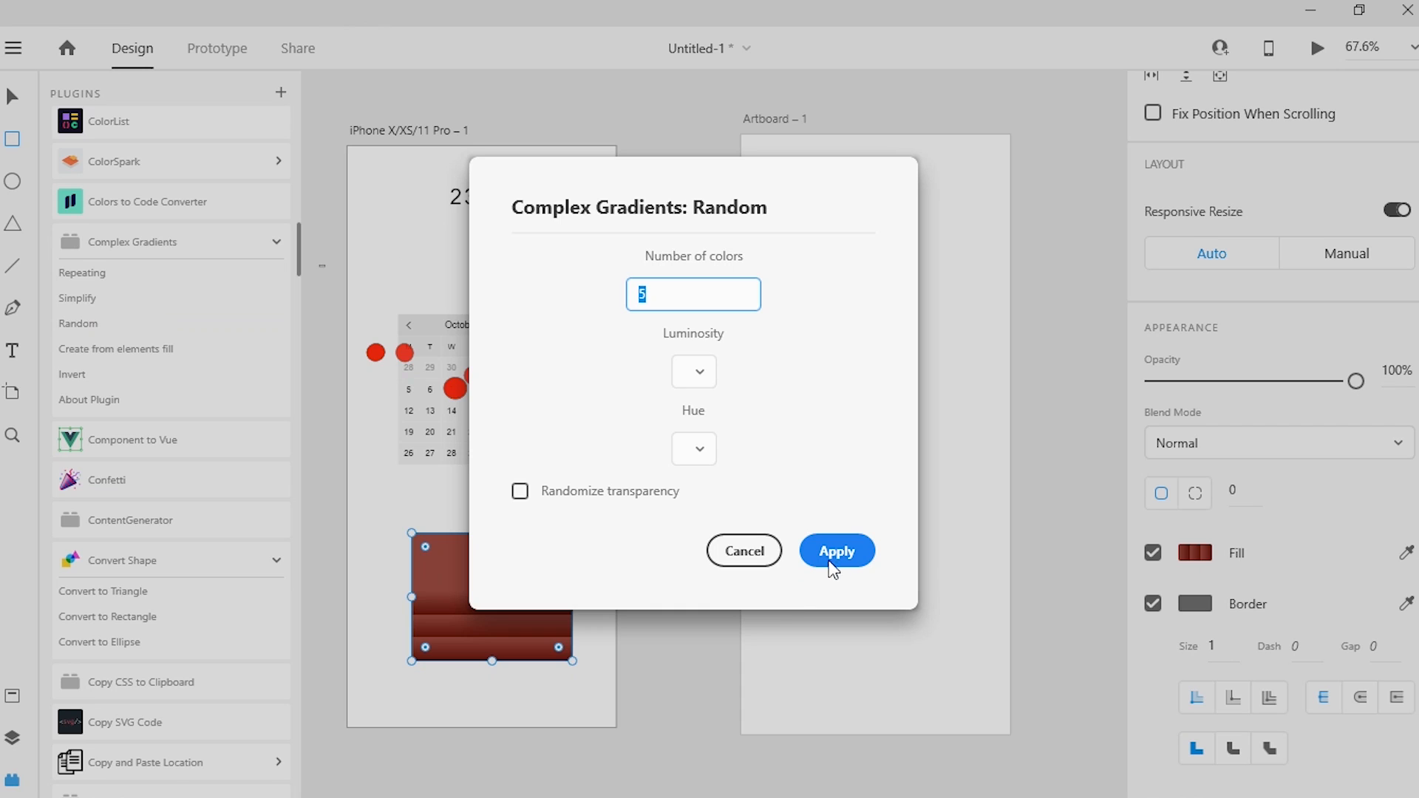
left_click(832, 571)
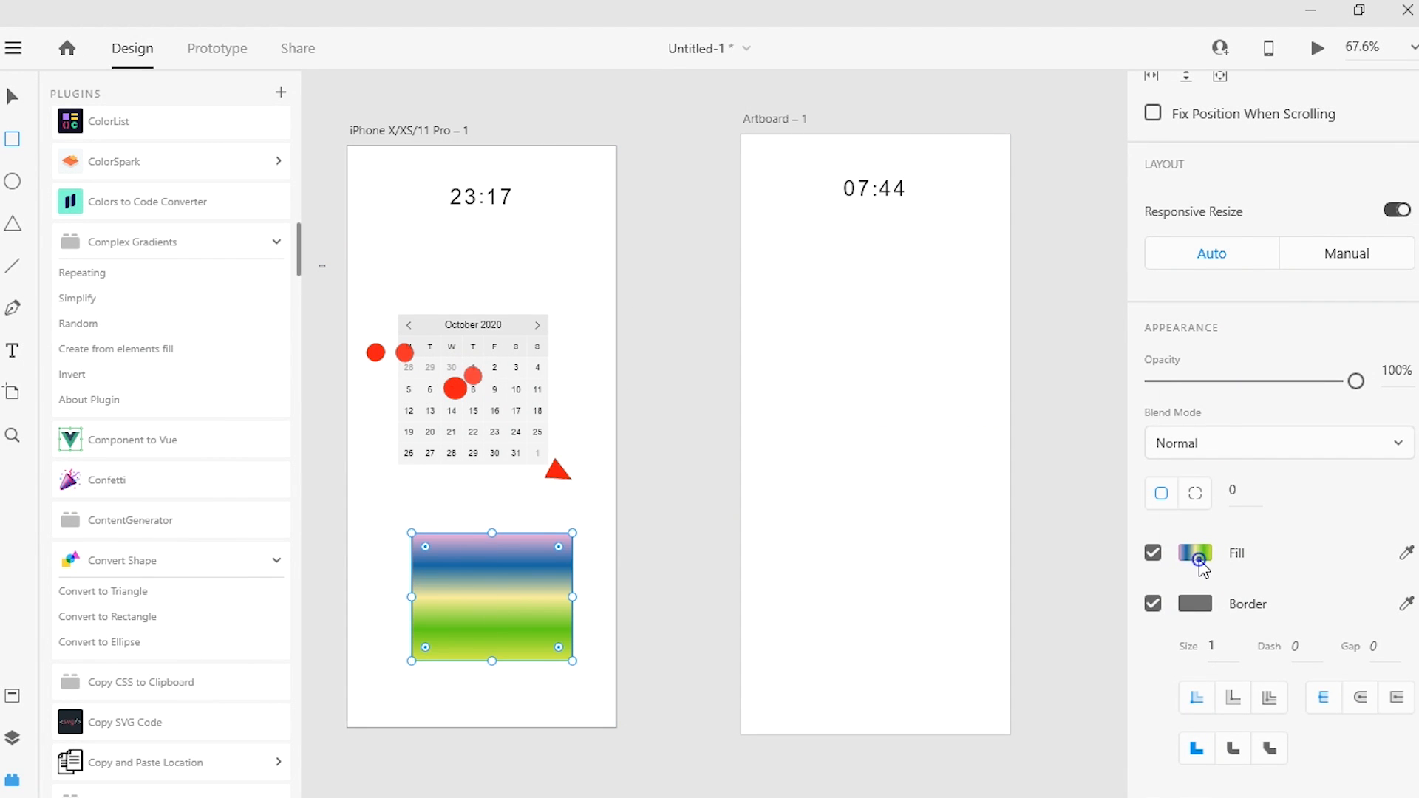
Step: Recolor the rectangle's first three gradient stops to pink #EF0B9B, muted blue #497798 and a strong golden yellow
left_click(1200, 564)
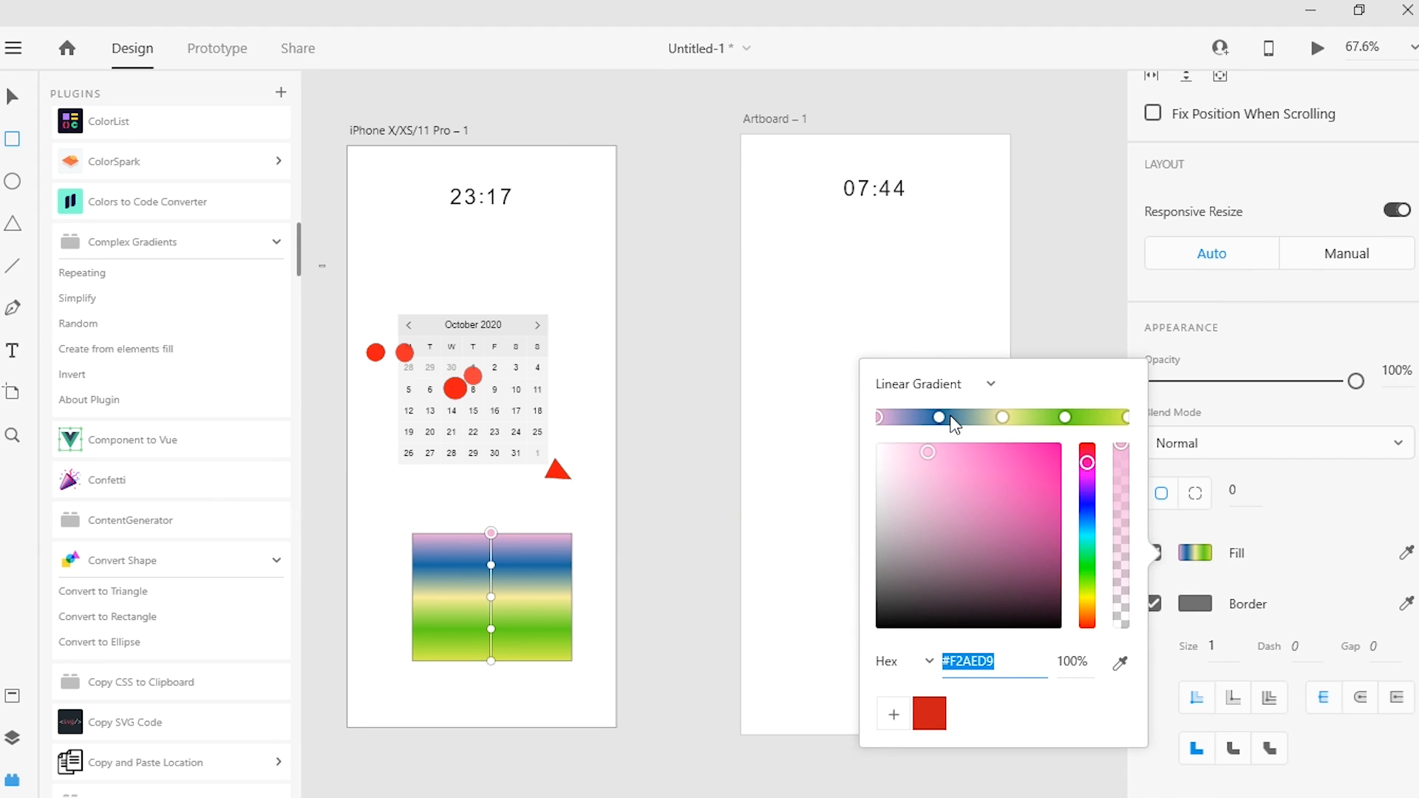
left_click_drag(1042, 476, 1053, 454)
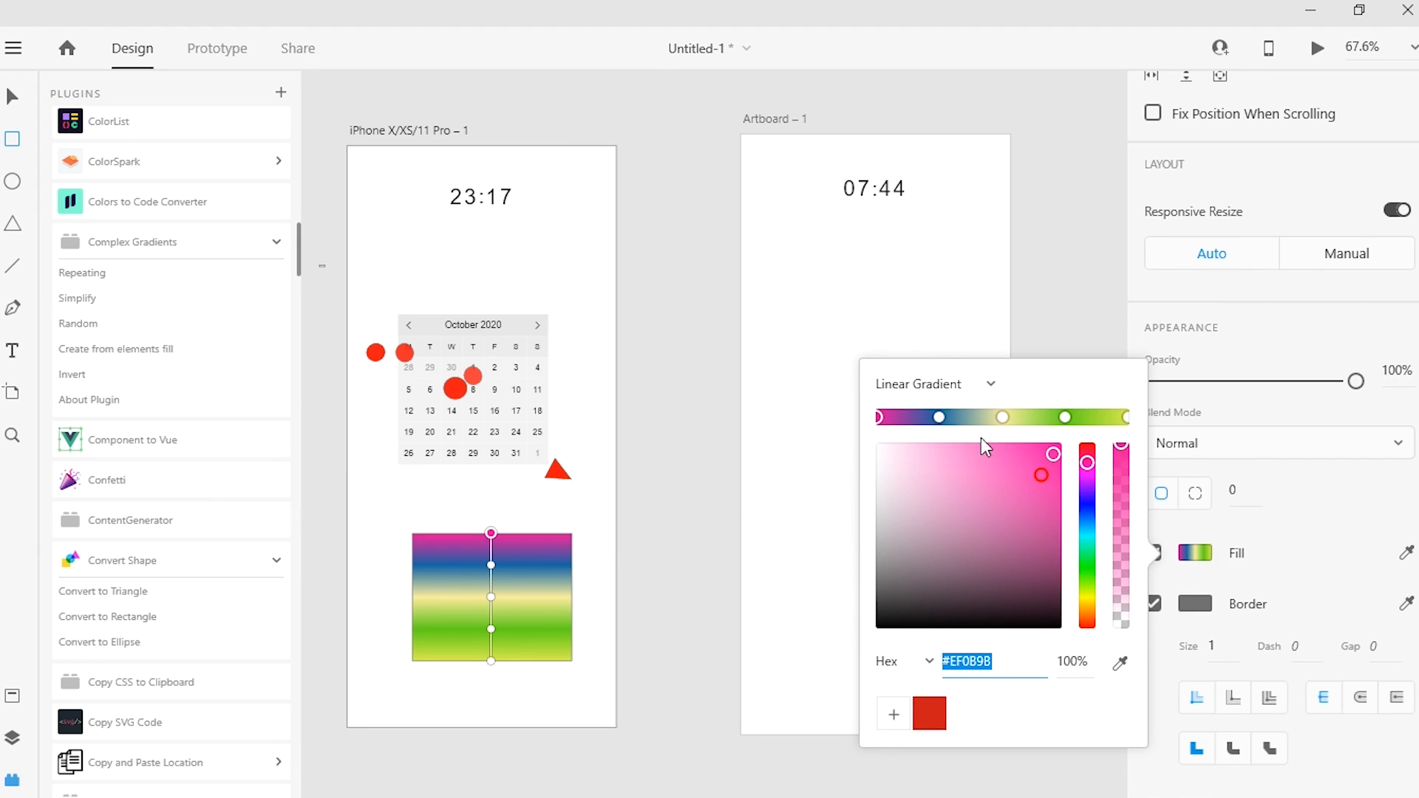
left_click(938, 416)
left_click_drag(1053, 470, 973, 517)
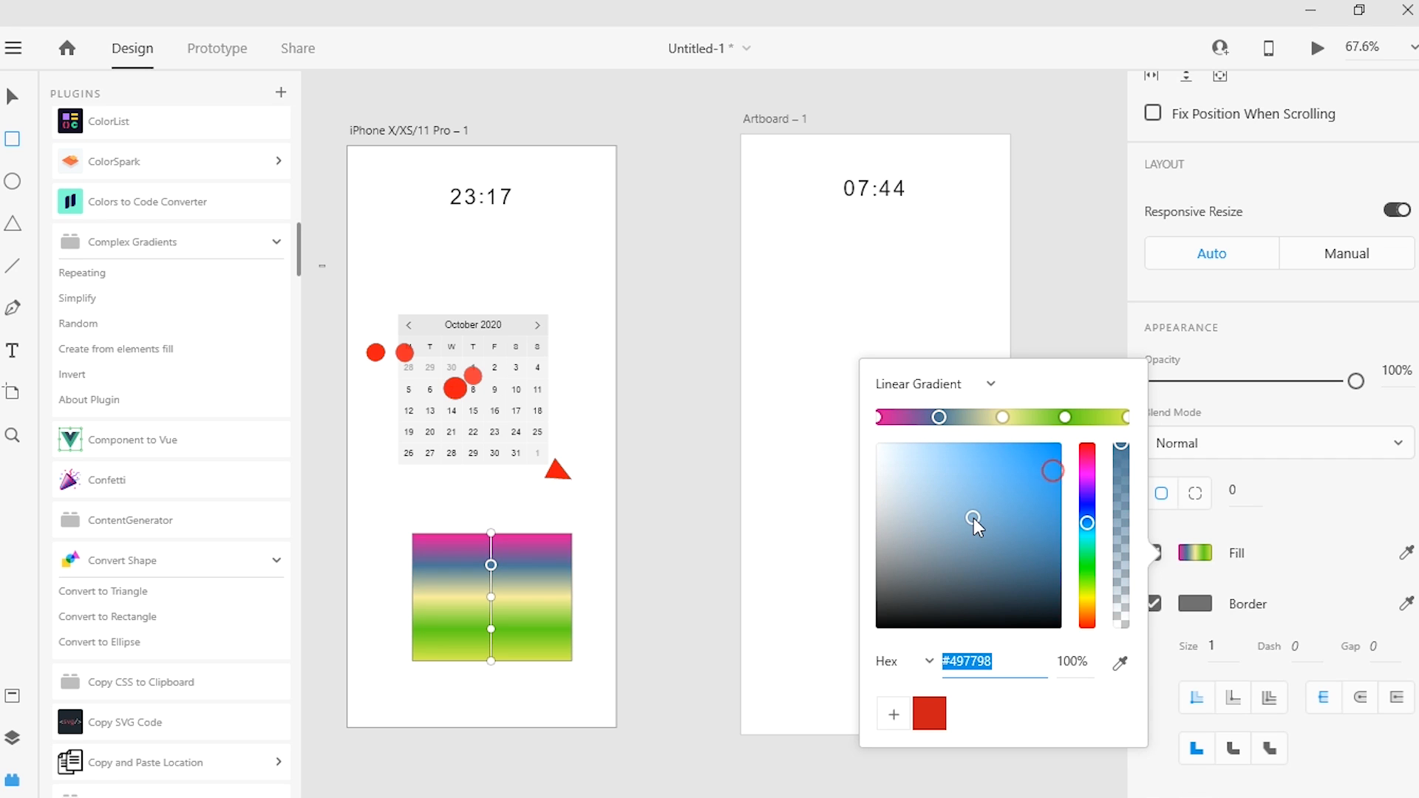
left_click(1002, 417)
left_click(1038, 477)
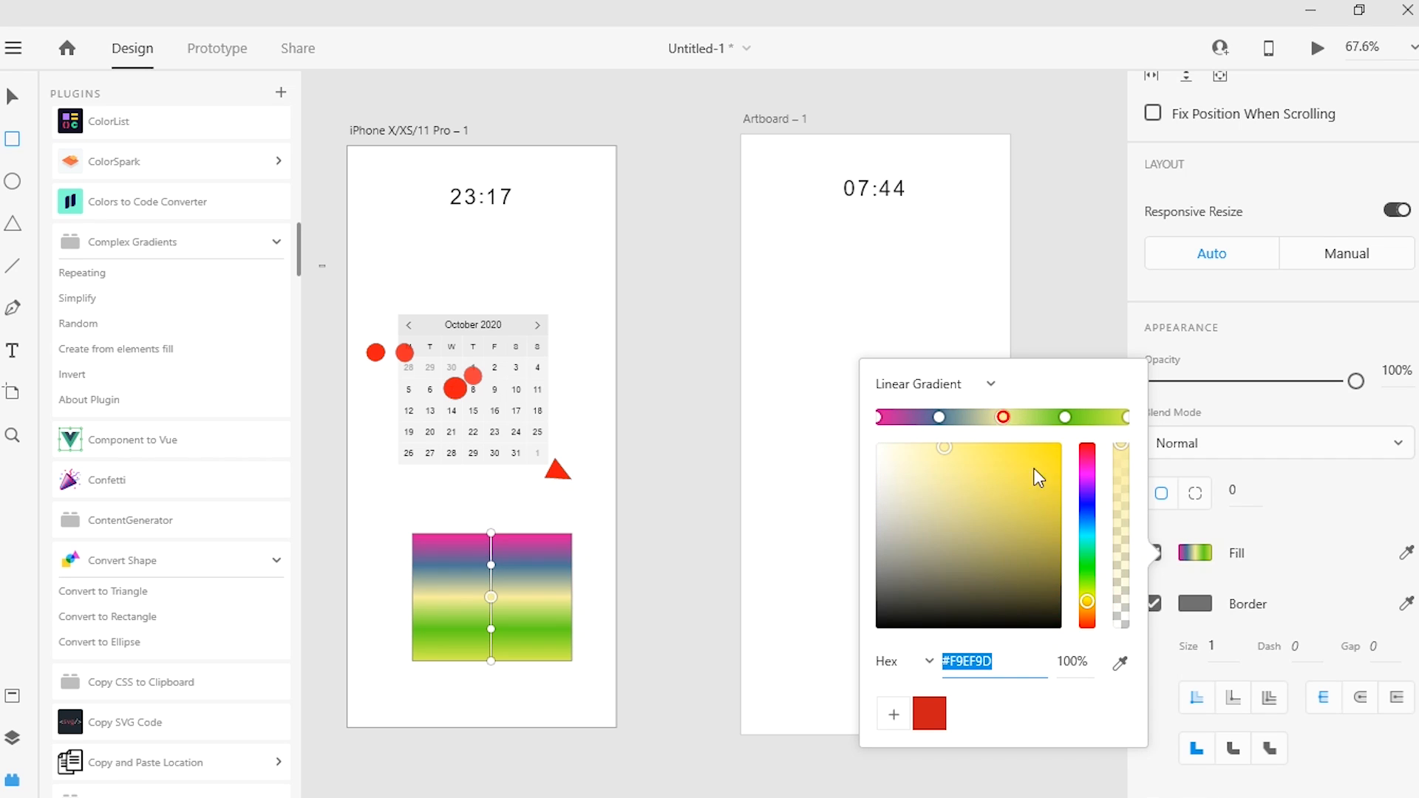
left_click(883, 206)
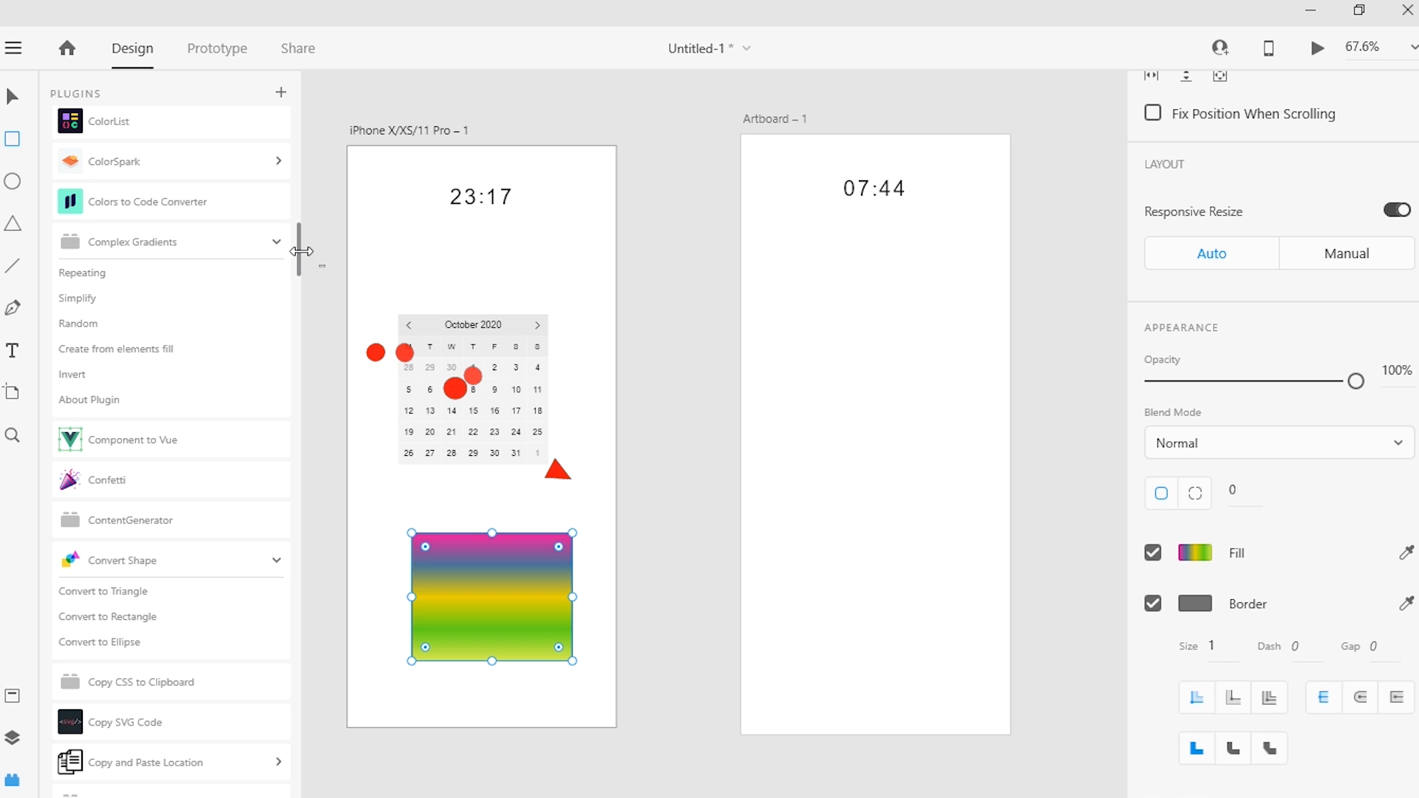
Step: Find the Humaaans Illustration plugin in the plugin list, look at its illustration library and close it
left_click_drag(298, 234, 311, 287)
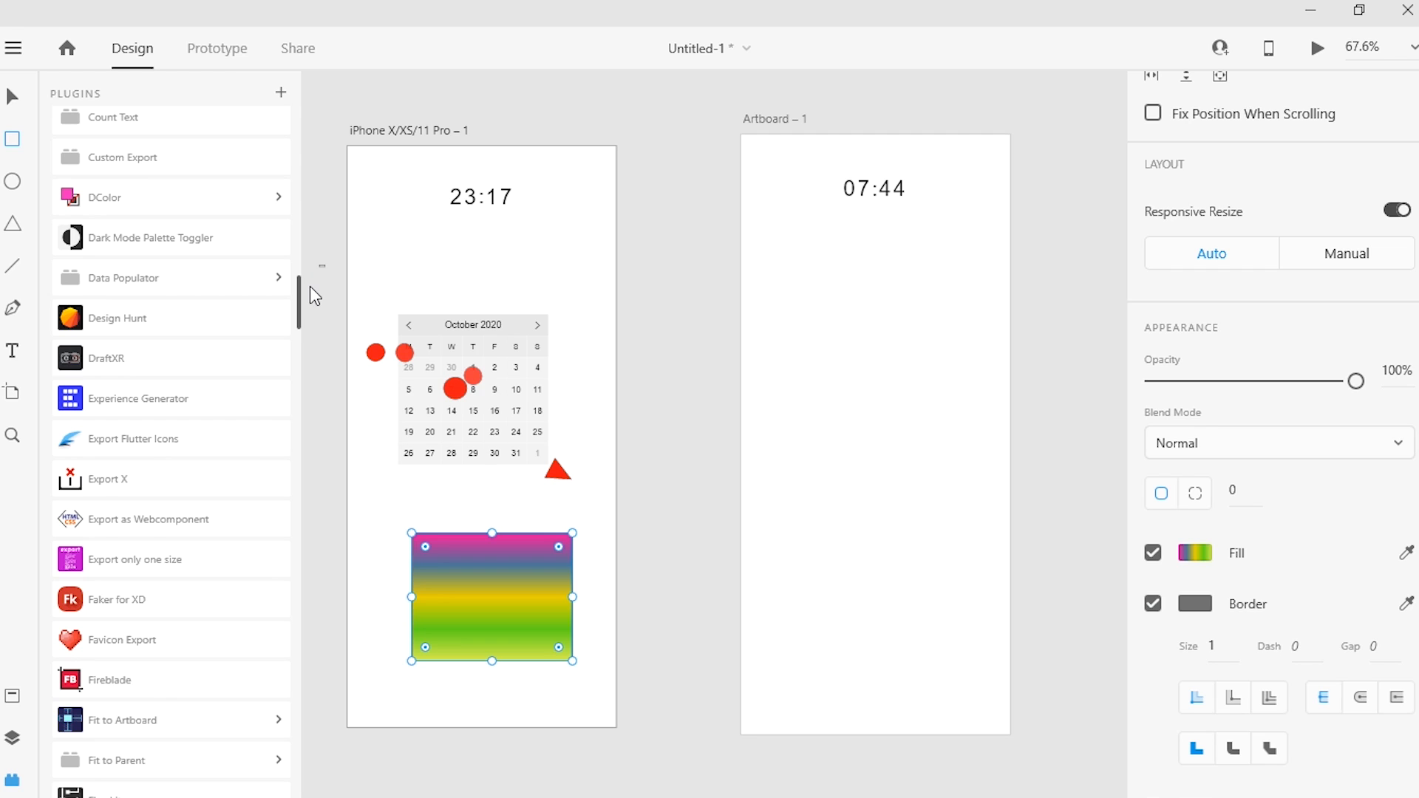
left_click_drag(311, 288, 318, 363)
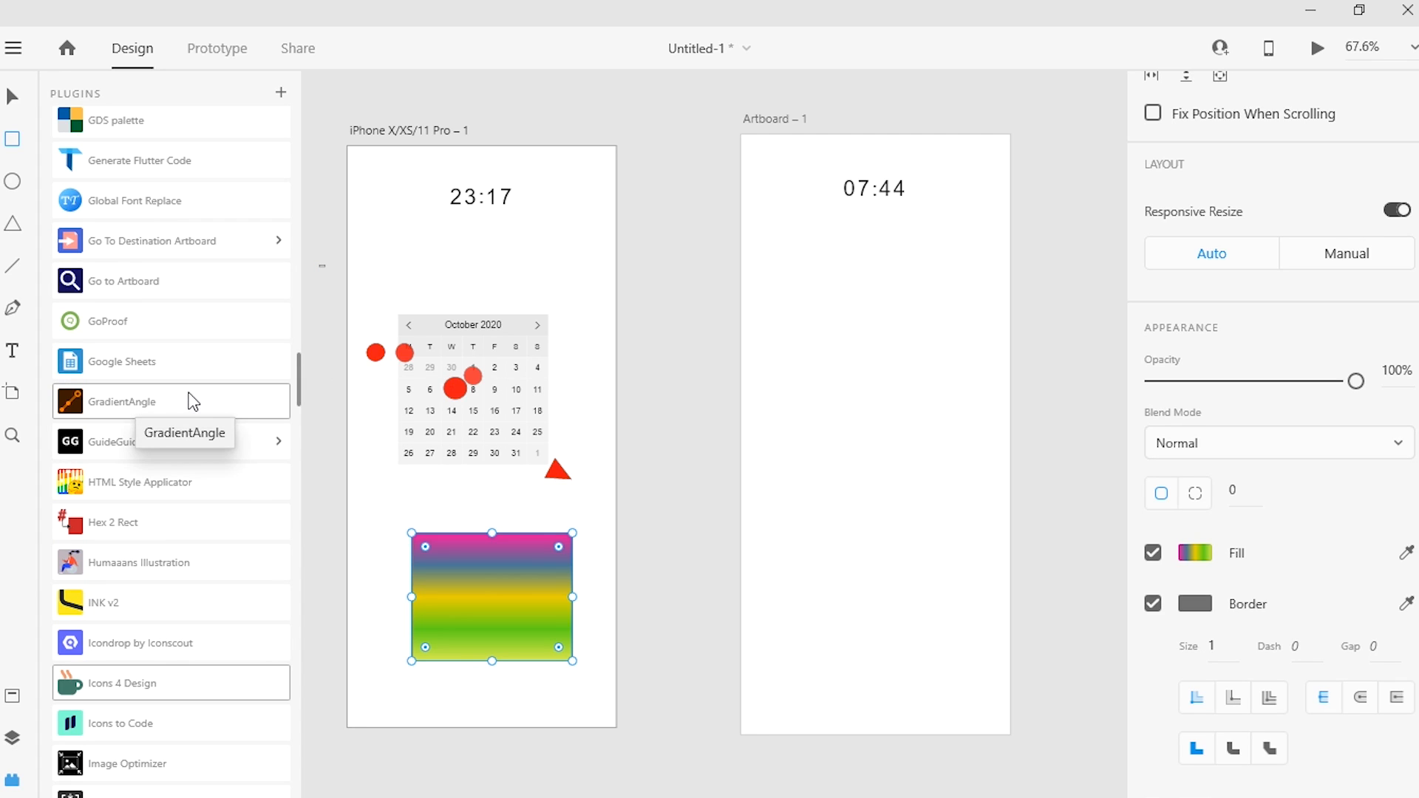
left_click(127, 562)
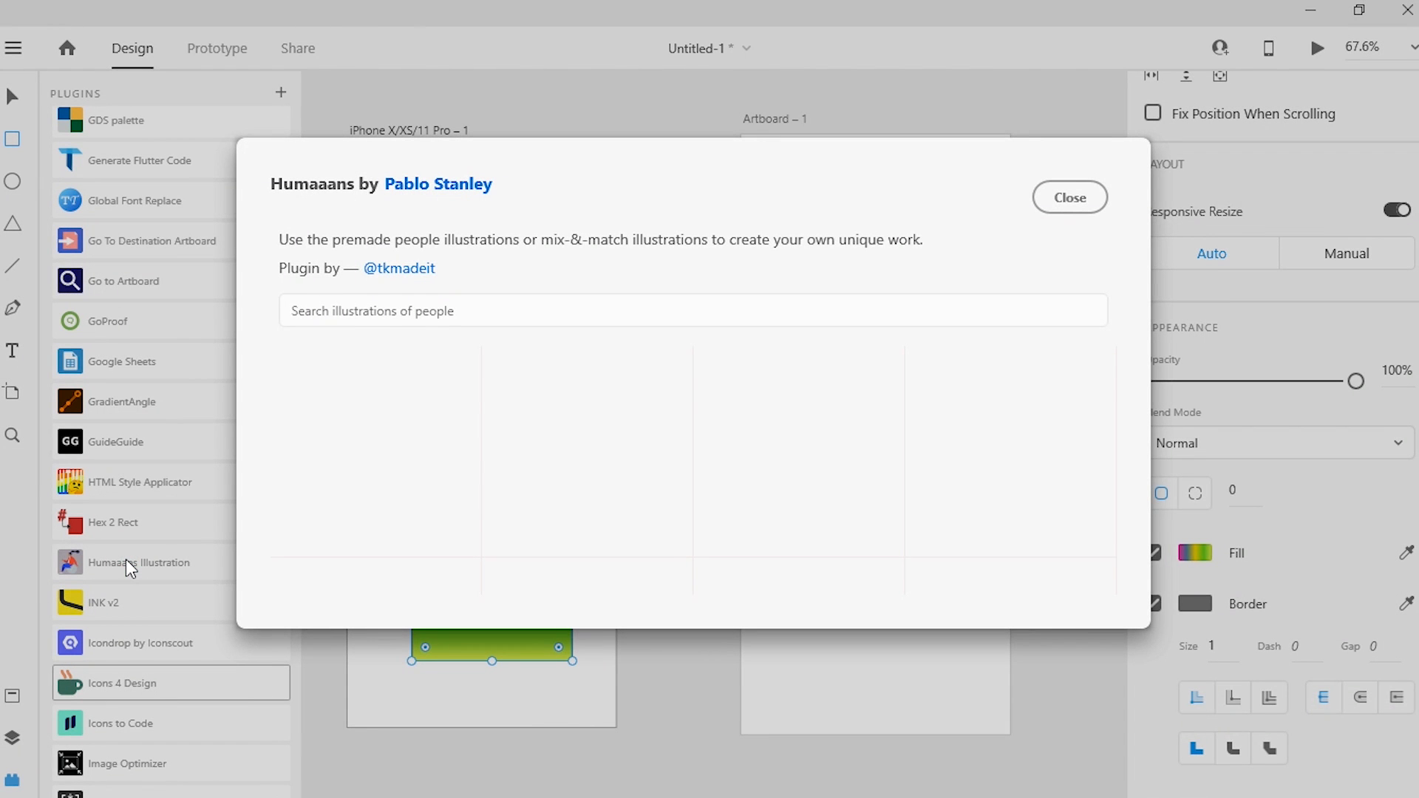
mouse_move(1114, 192)
left_mouse_down()
mouse_move(1137, 337)
mouse_move(1143, 242)
mouse_move(1125, 163)
left_mouse_up()
left_click(1070, 197)
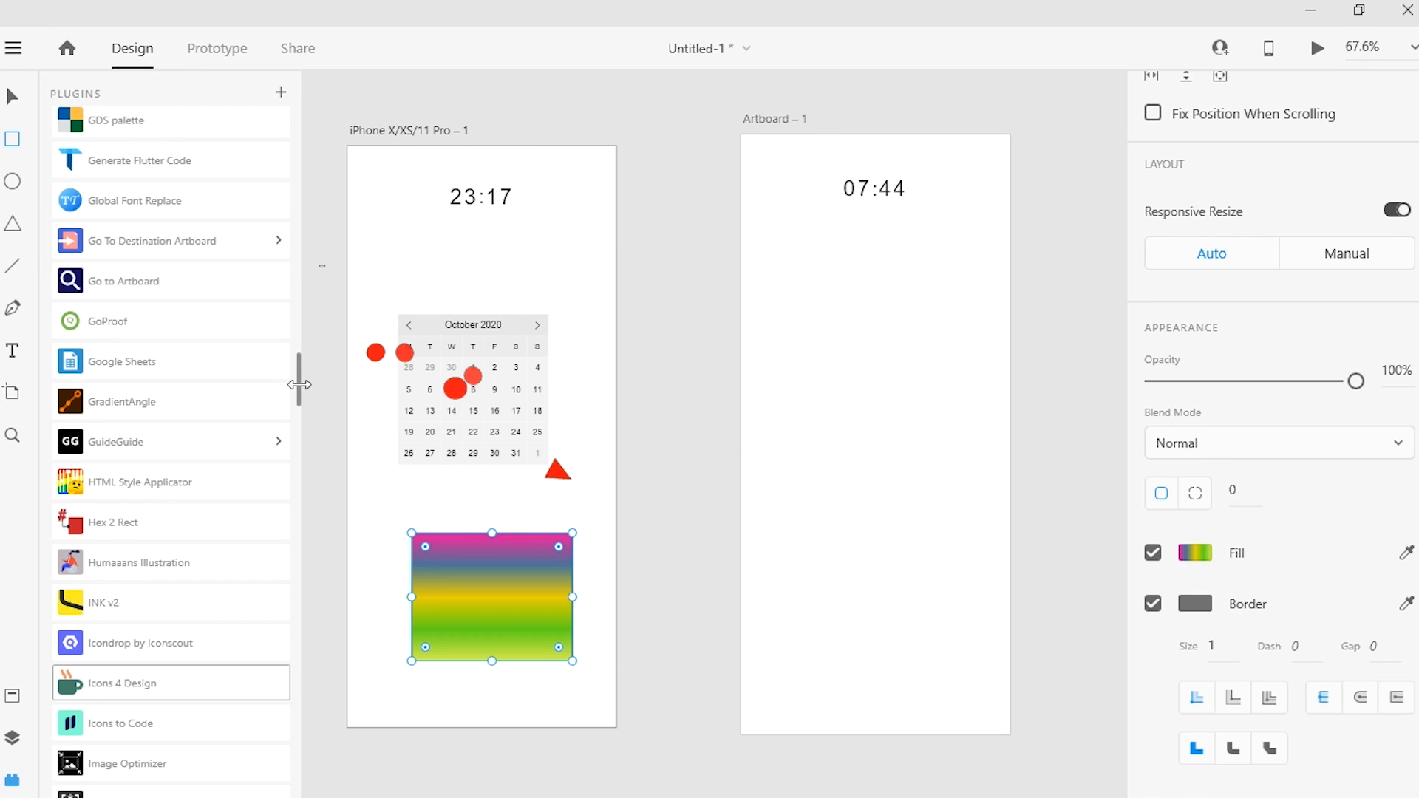
Step: Insert a pentagon on the iPhone artboard with the Polygons plugin
left_click_drag(298, 374, 323, 498)
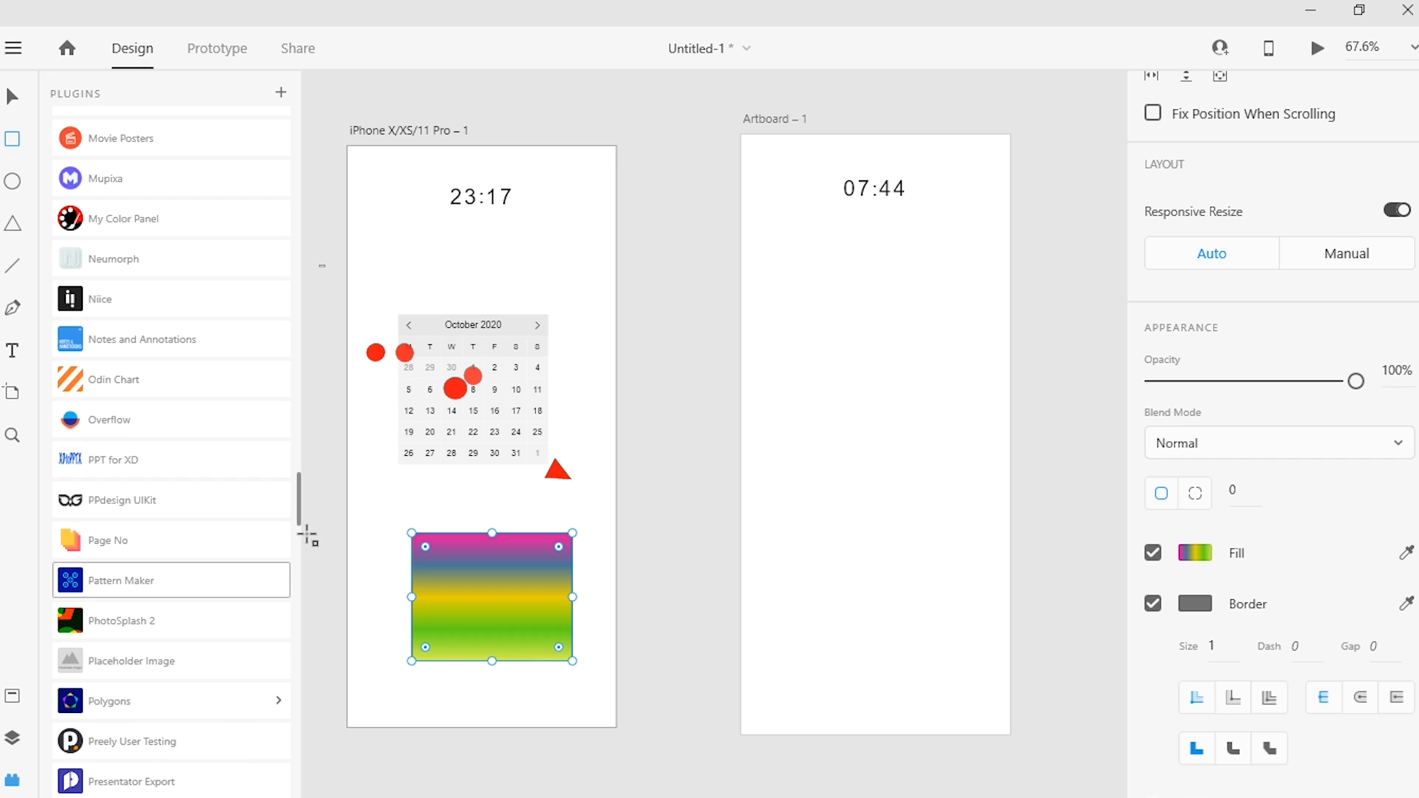
left_click(250, 707)
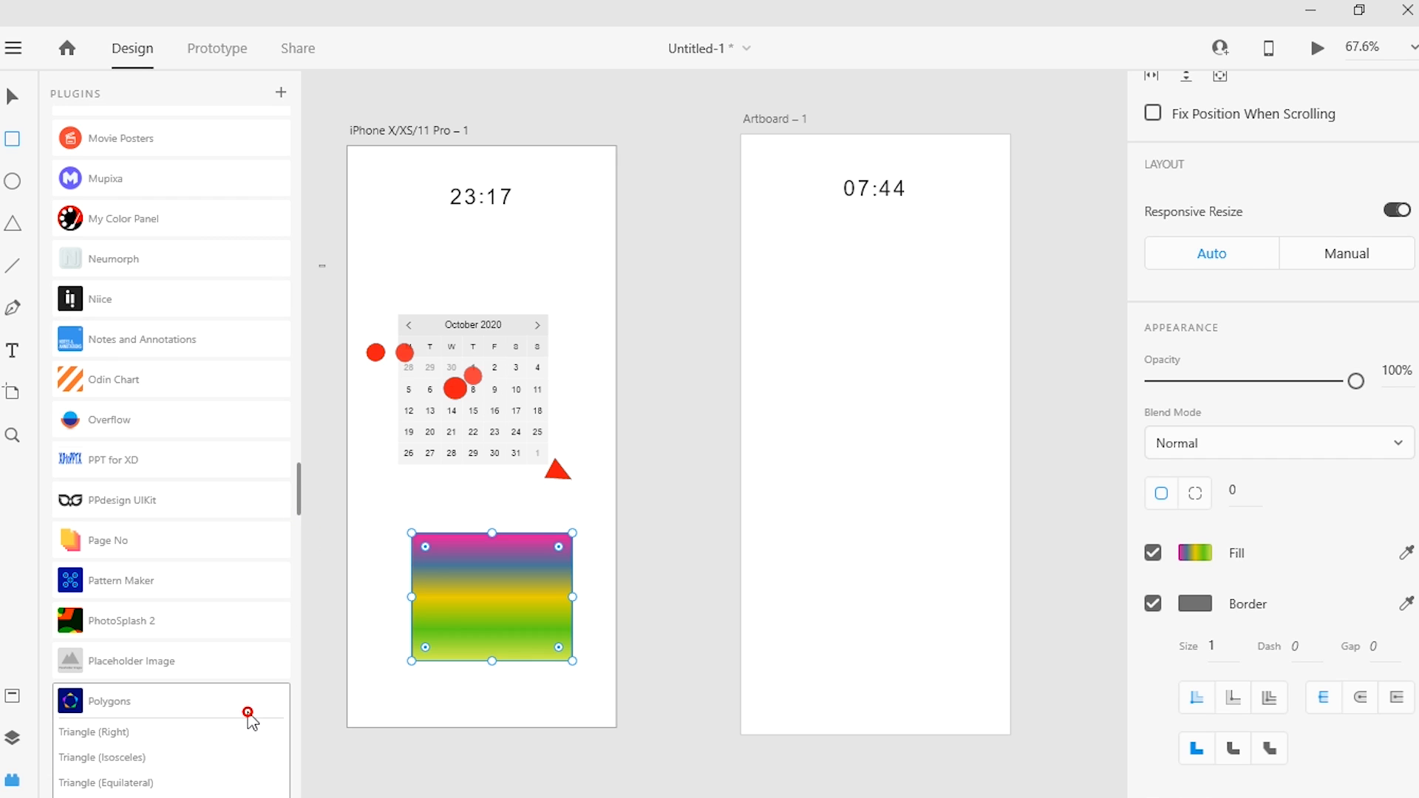
left_click_drag(301, 507, 305, 549)
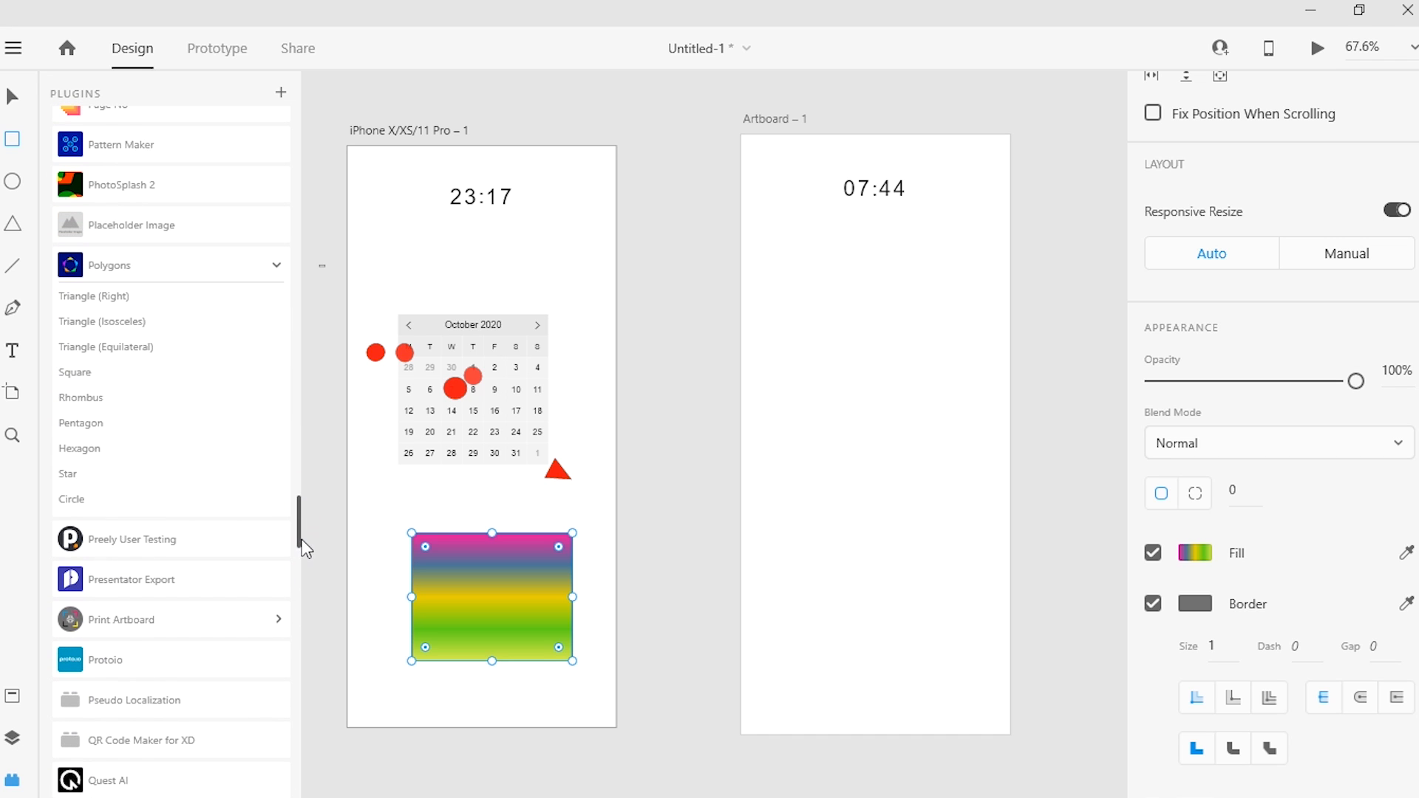
left_click(128, 422)
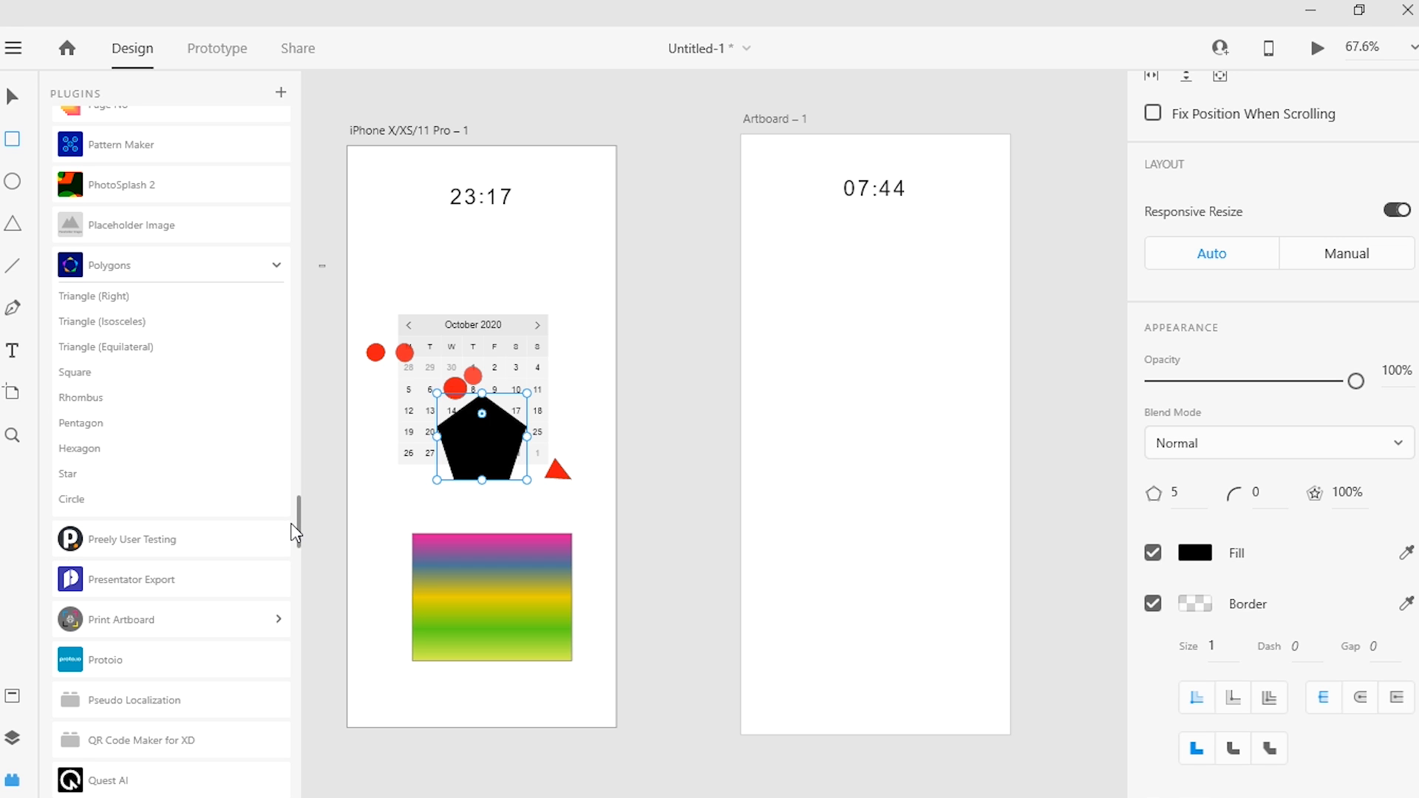
Step: Open the Generate command of the Repetor plugin and convert the pentagon into a repeat grid
left_click_drag(297, 523, 306, 561)
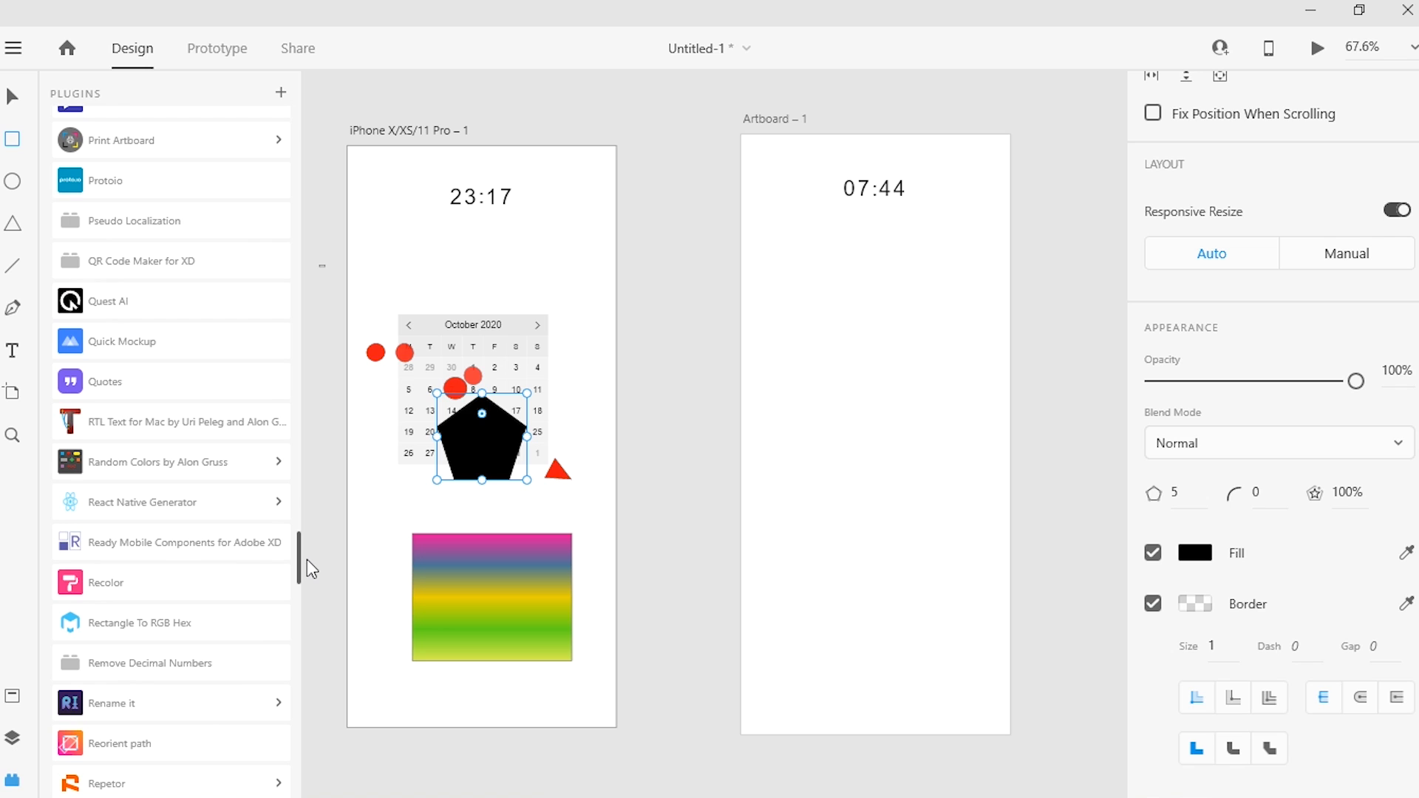
left_click_drag(305, 561, 297, 584)
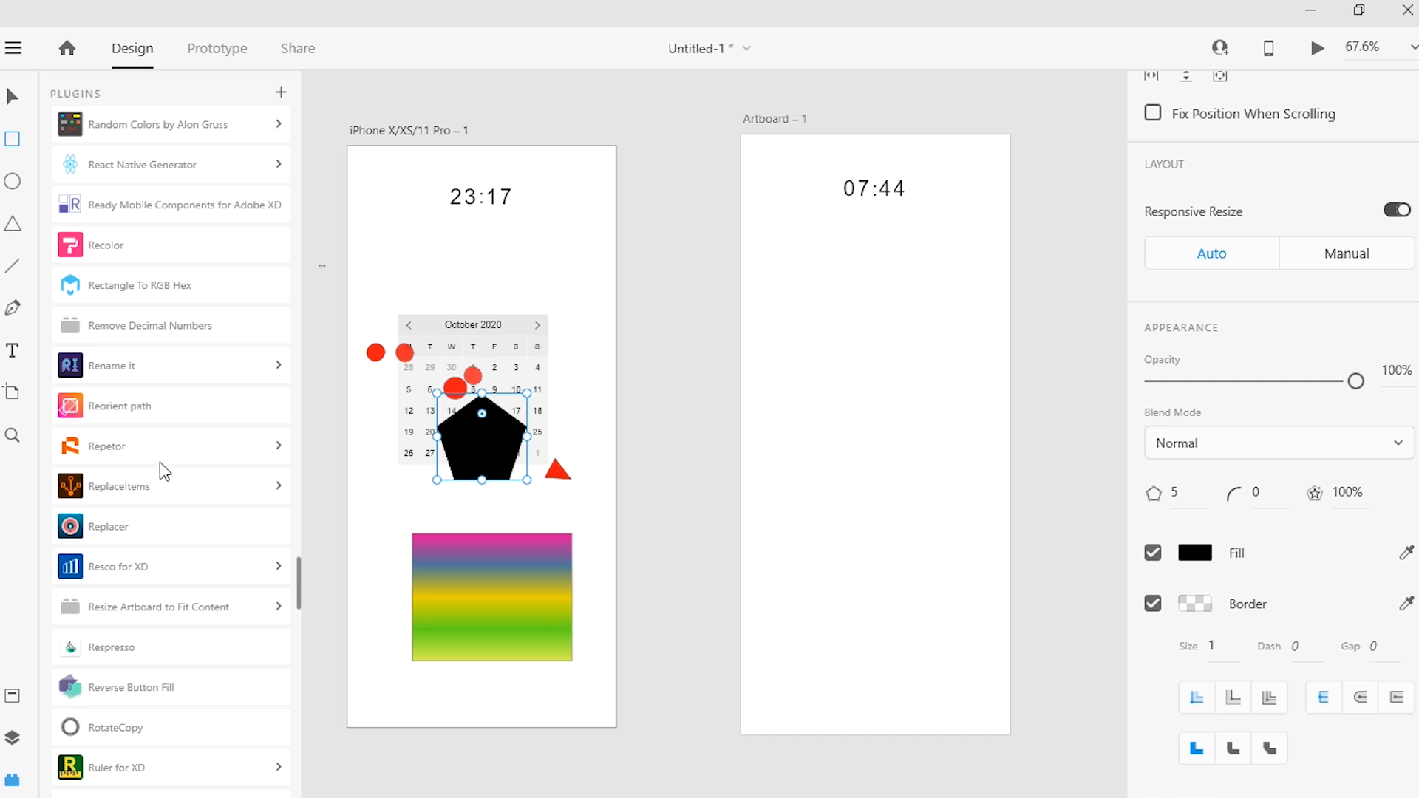
left_click(163, 444)
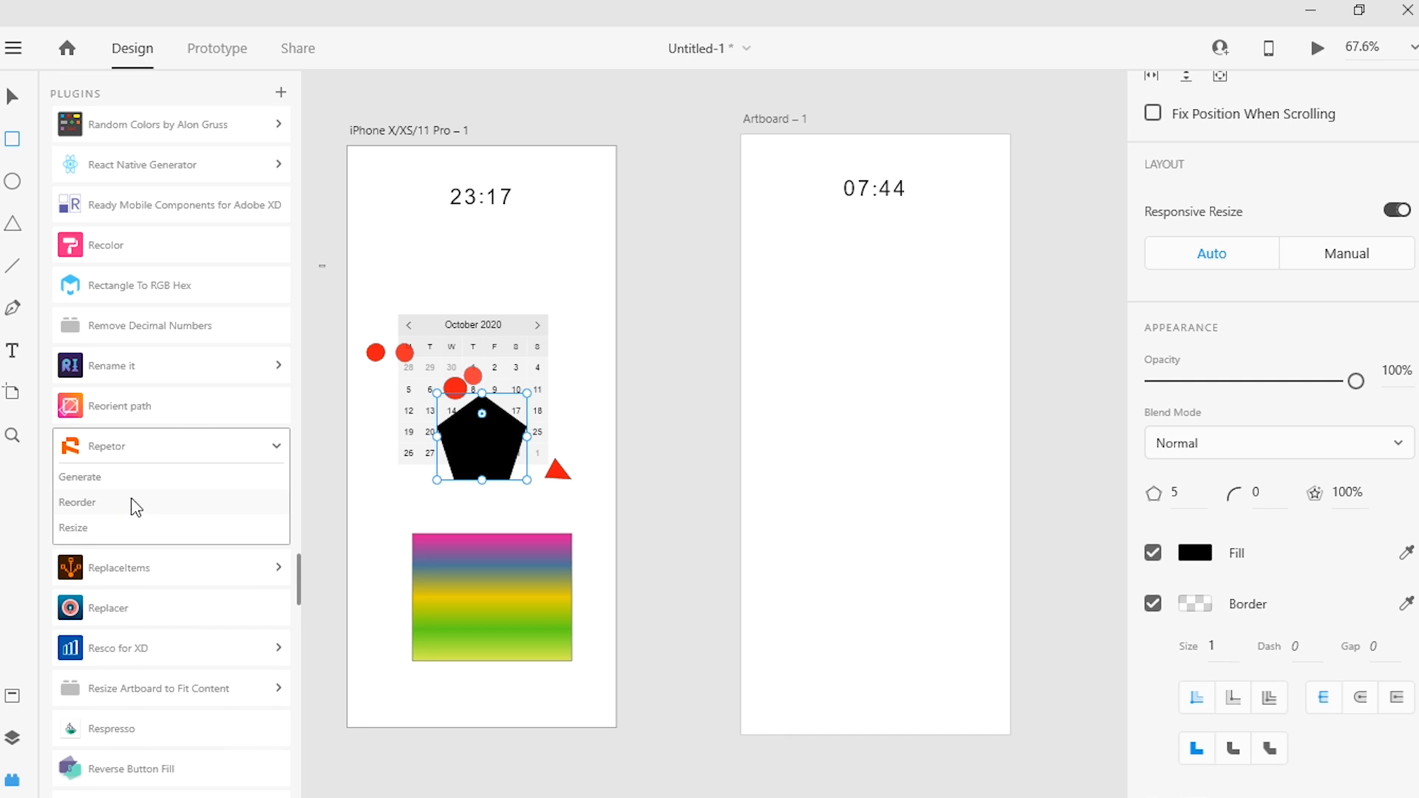
left_click(153, 479)
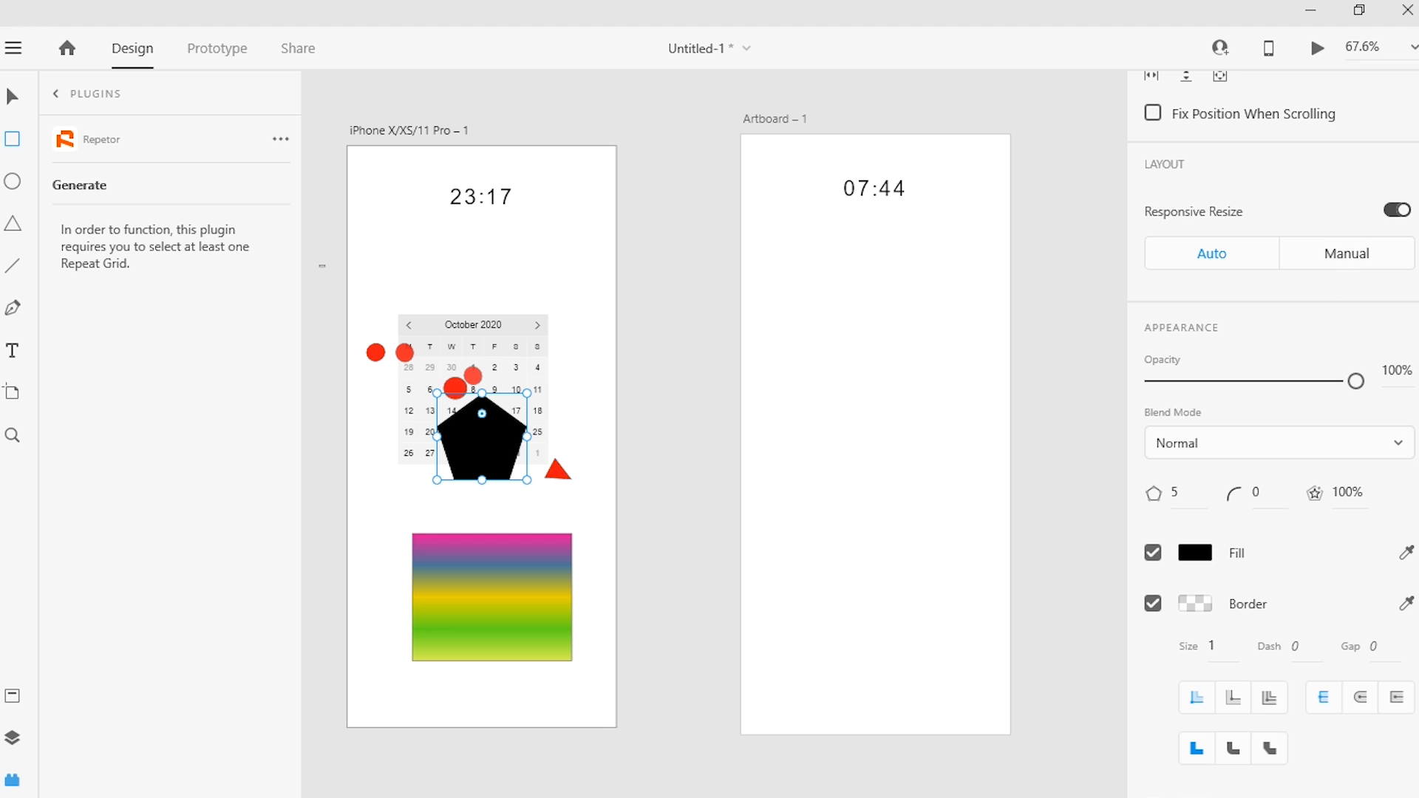
scroll(1271, 370, "up", 4)
left_click(1244, 156)
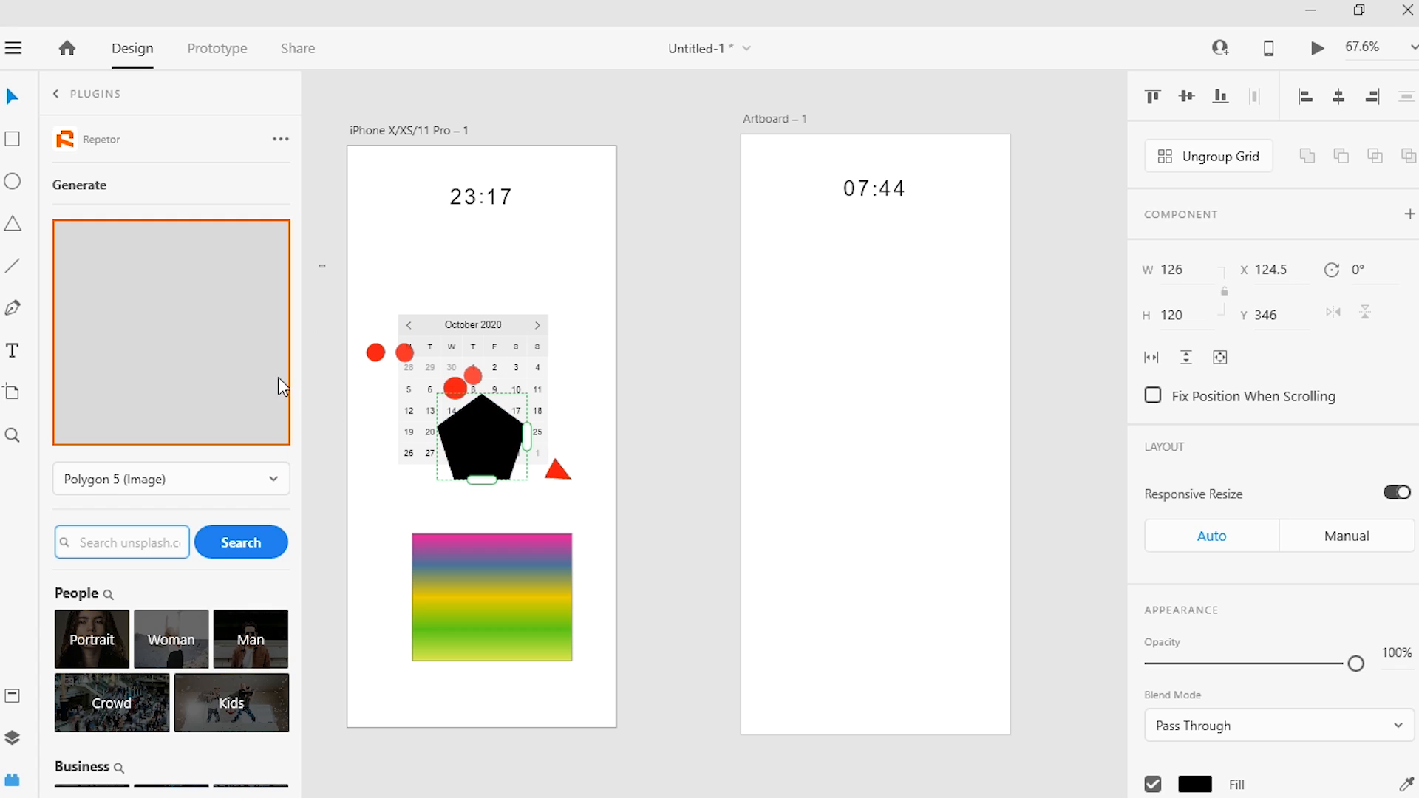
Step: Search Repetor's image library for the Woman category and return to the plugin list
left_click(176, 640)
left_click(181, 680)
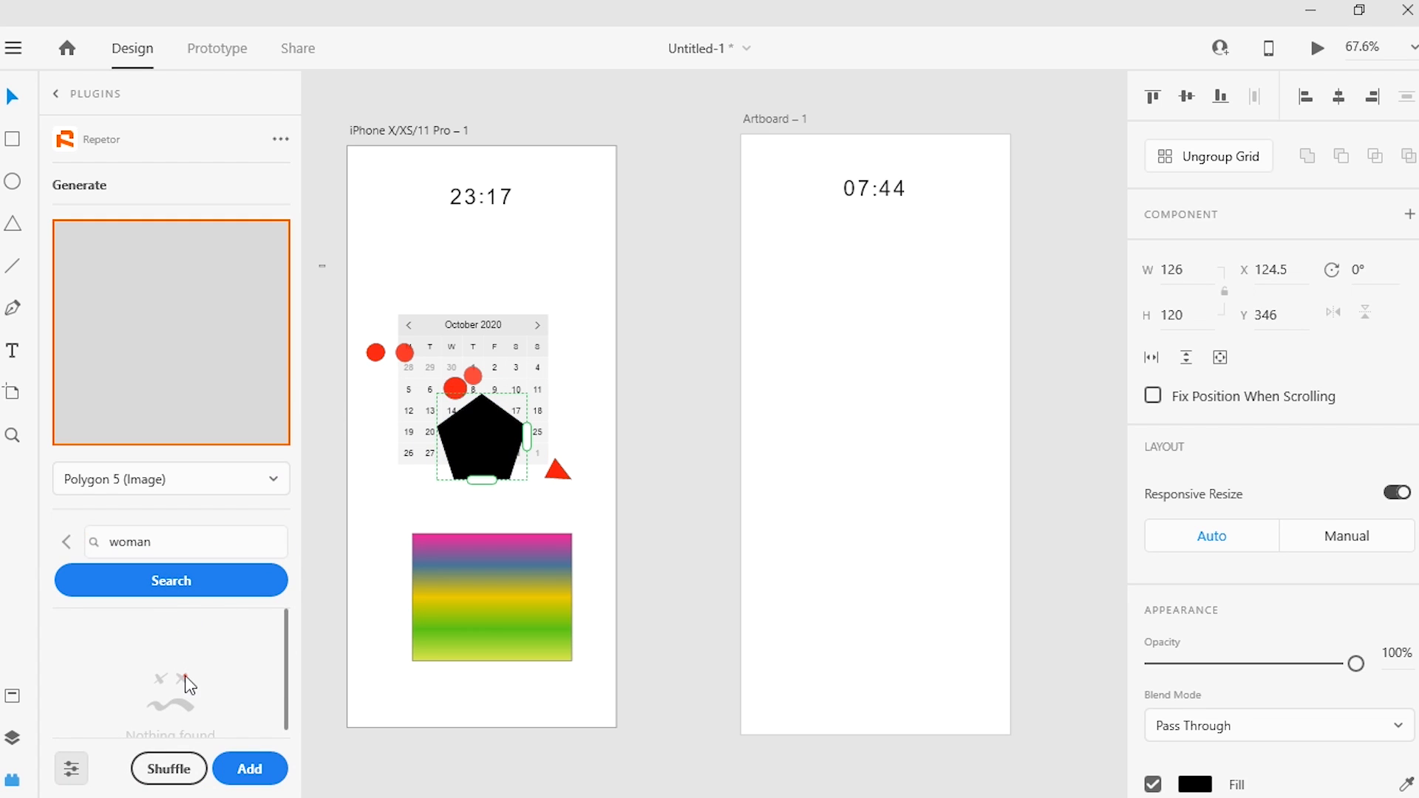
left_click(60, 98)
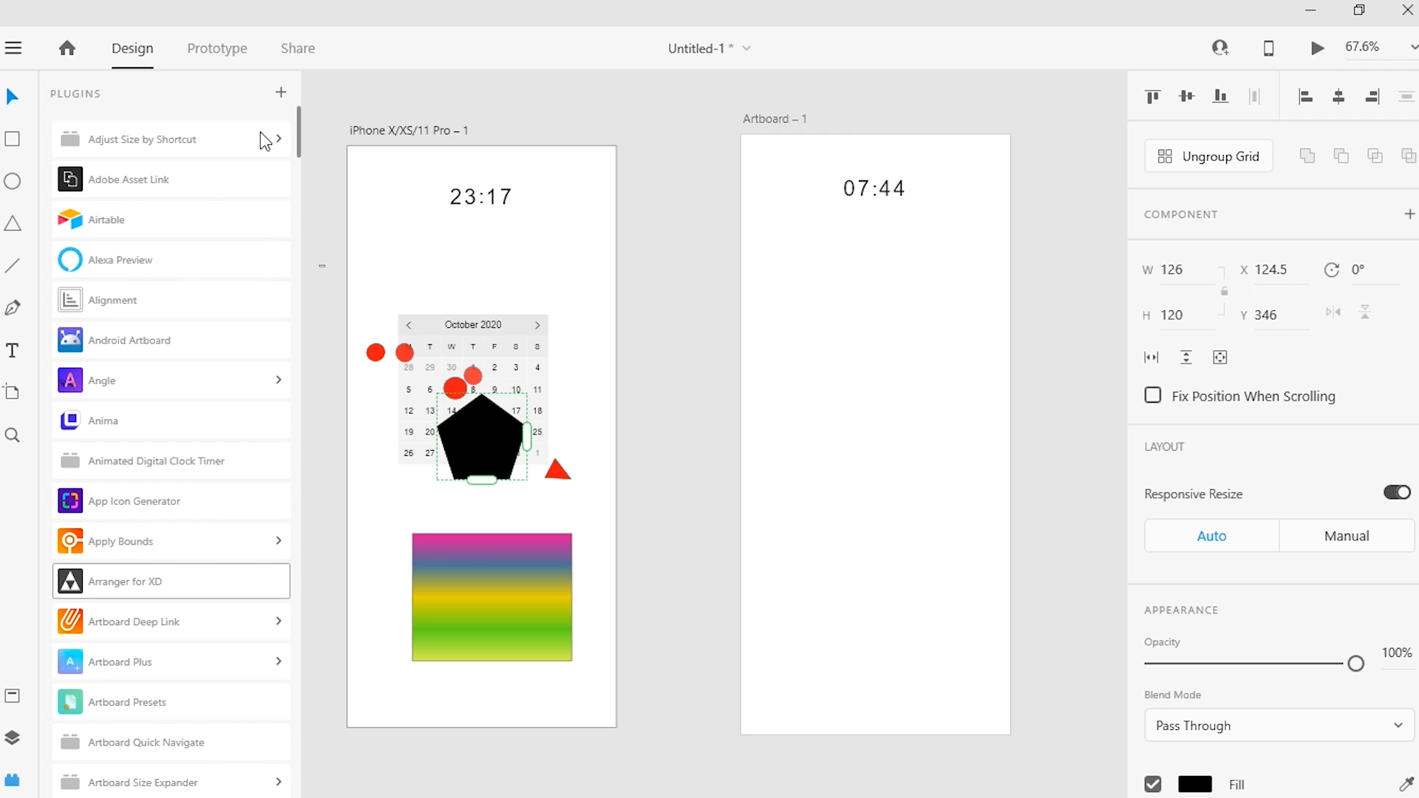
Step: Move the pentagon grid between the clock and the calendar, and switch to Prototype mode
left_click_drag(300, 138, 294, 138)
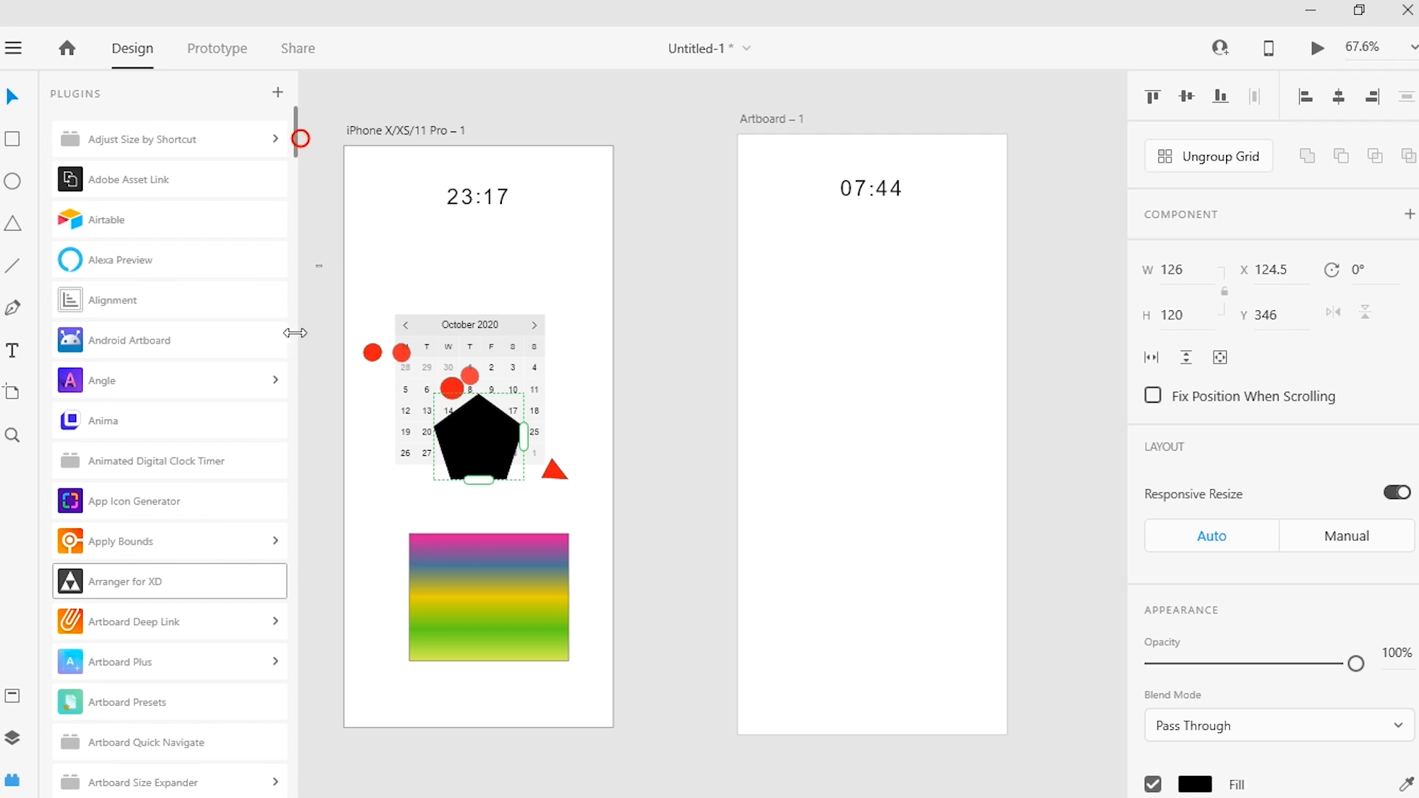
mouse_move(293, 142)
left_mouse_down()
mouse_move(300, 303)
mouse_move(361, 604)
left_mouse_up()
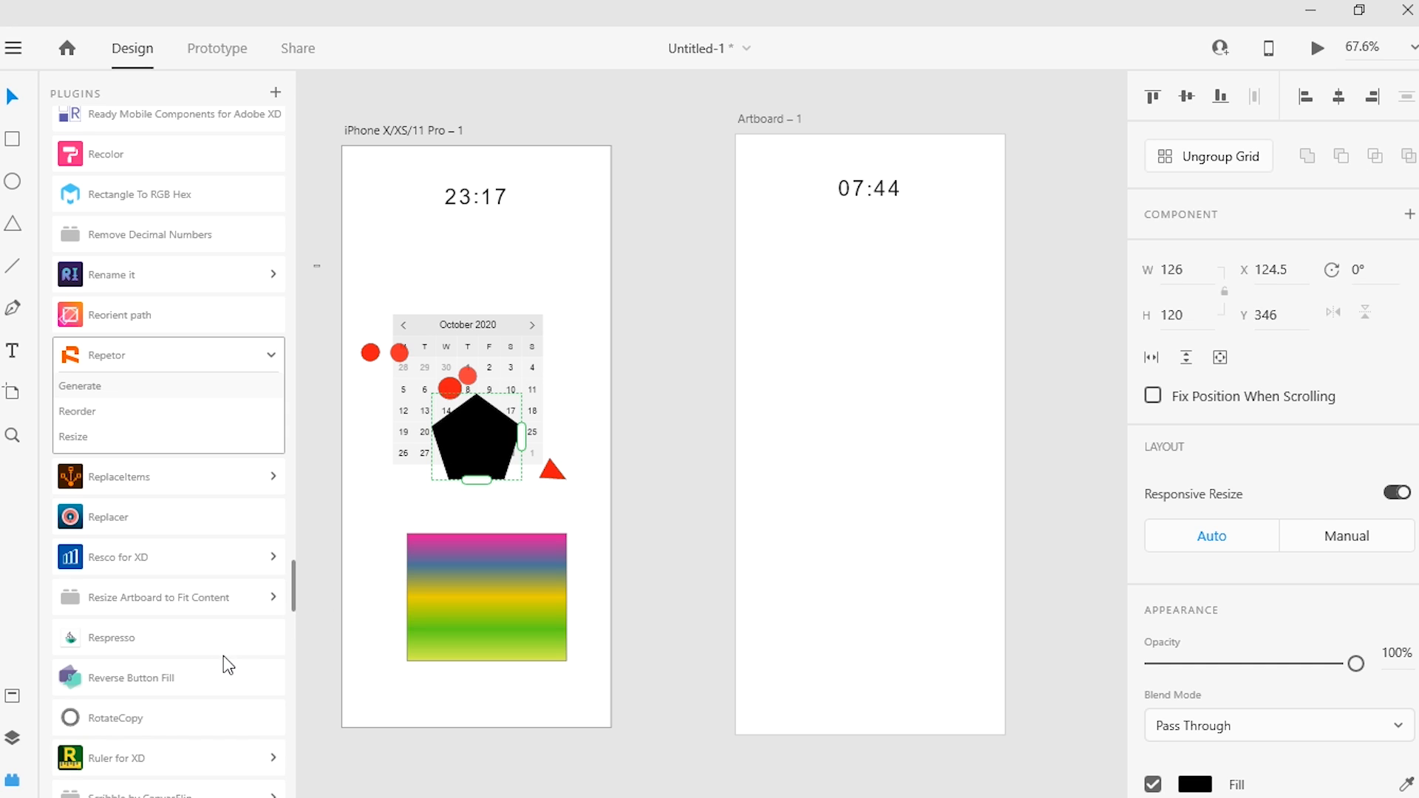
left_click_drag(473, 402, 480, 262)
left_click(198, 52)
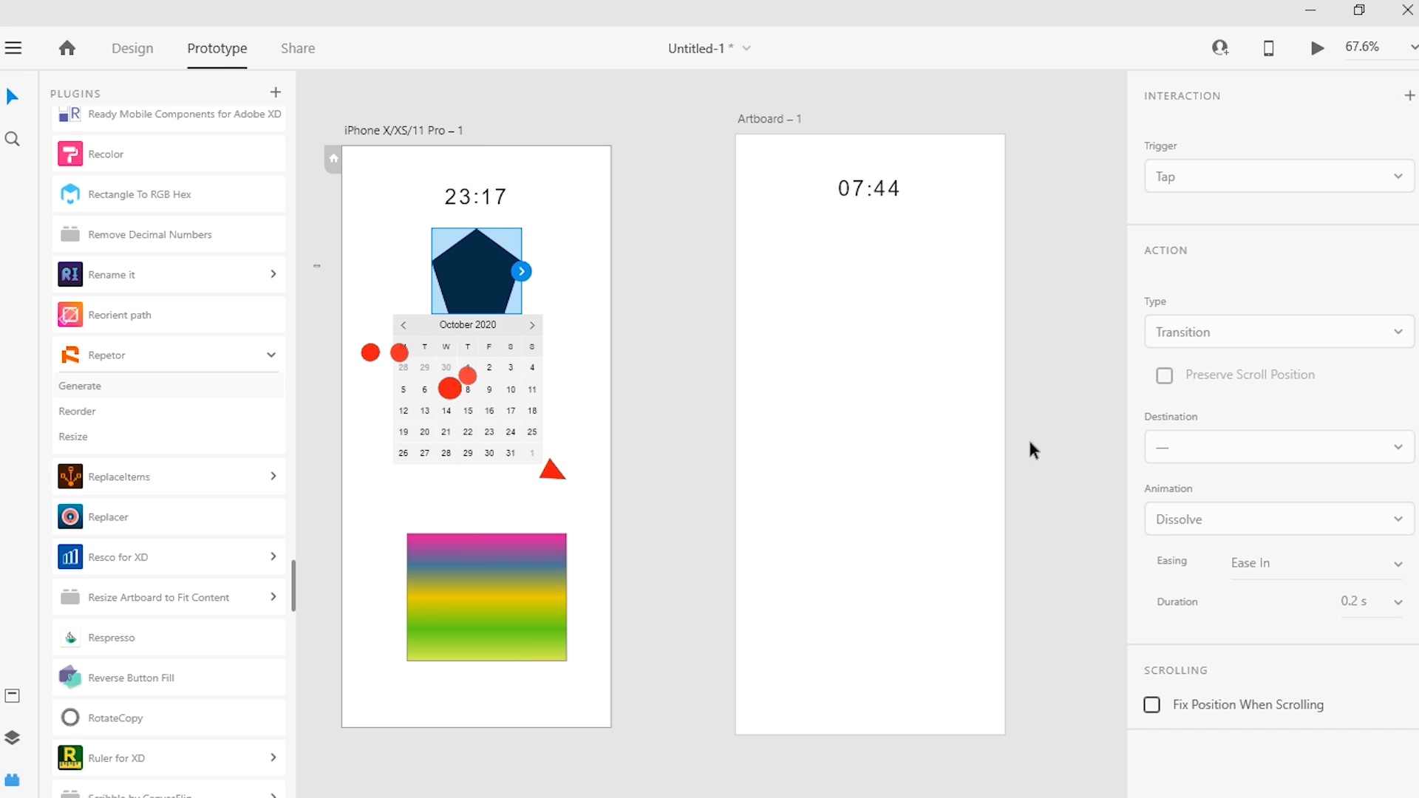
Step: Look through the Design, Prototype and Share modes of the document and return to Design mode
left_click(134, 53)
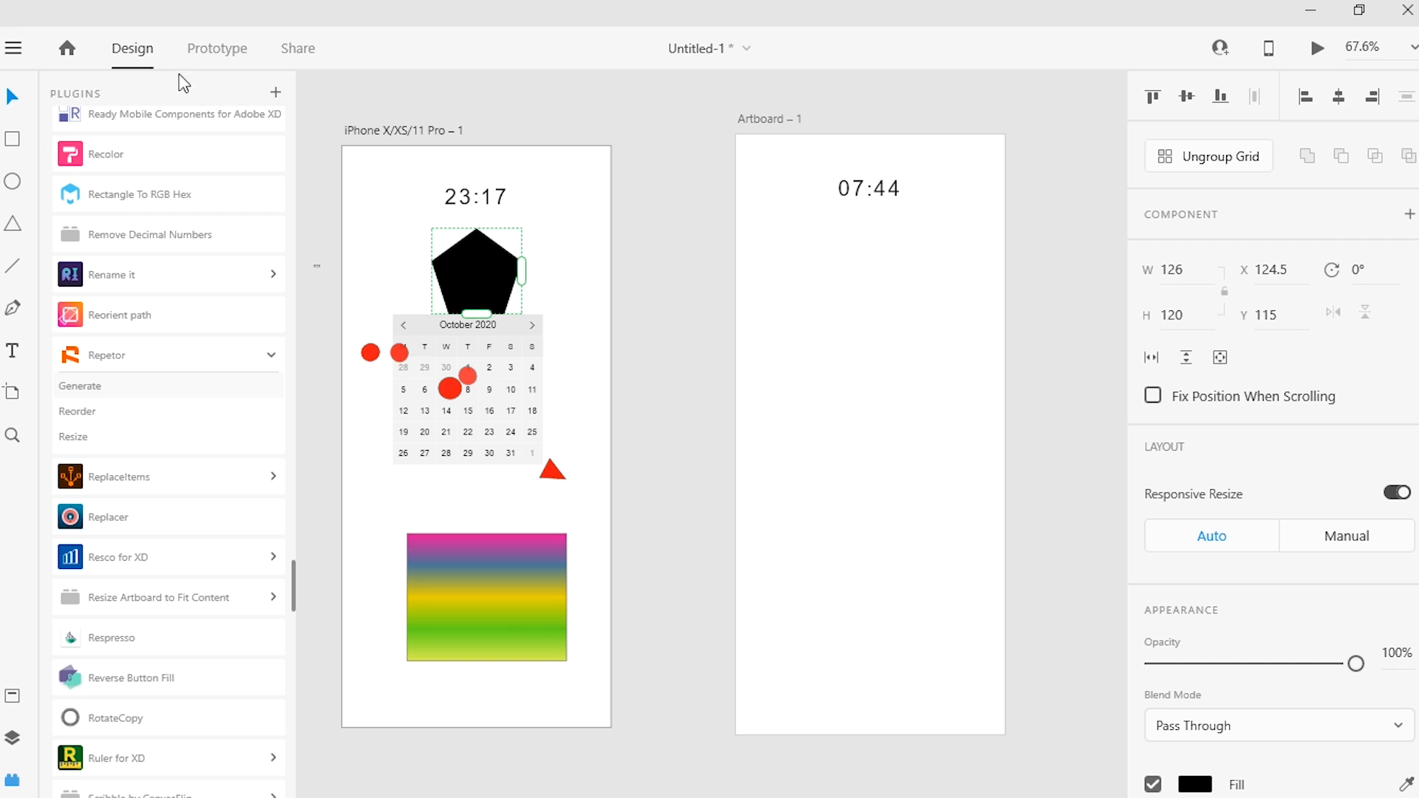
left_click(219, 51)
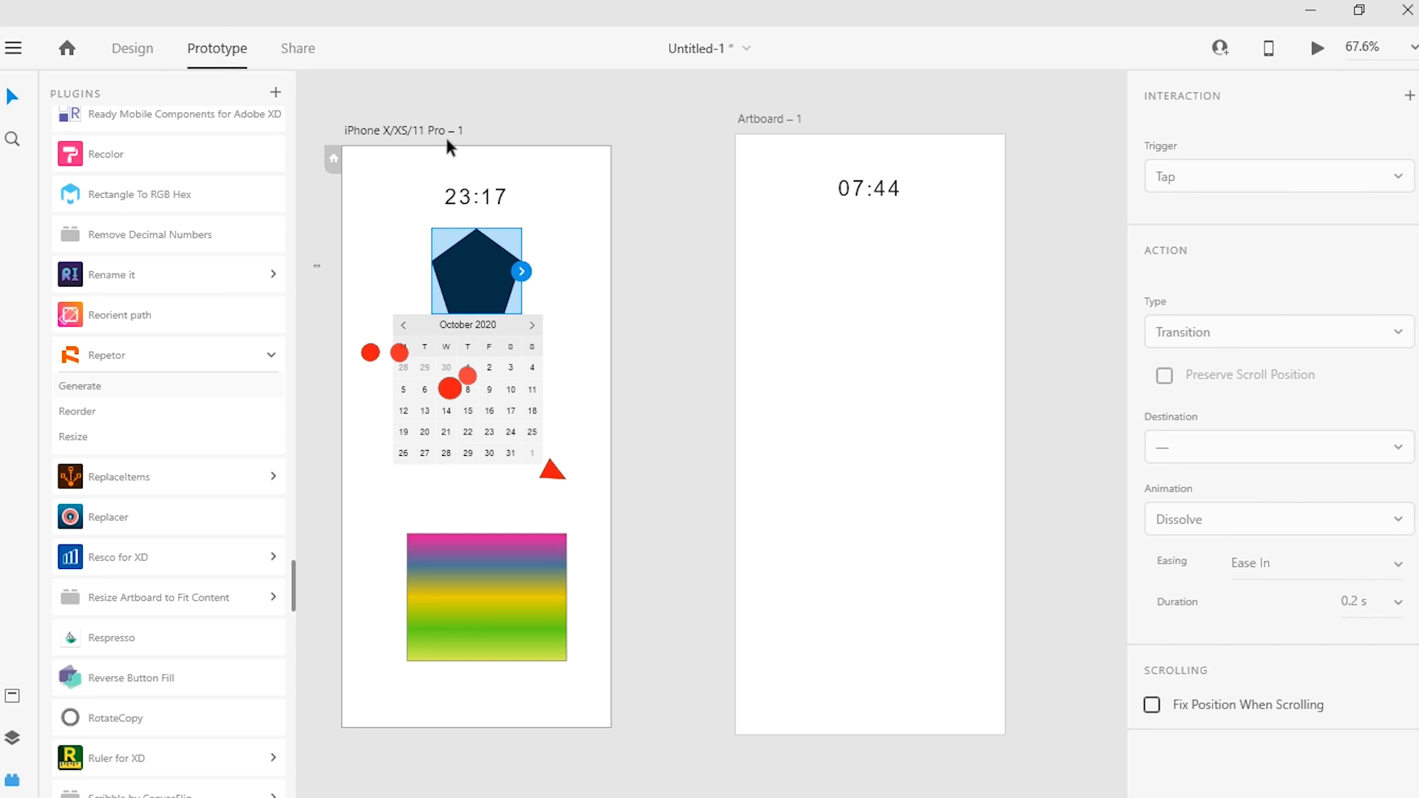
left_click(284, 64)
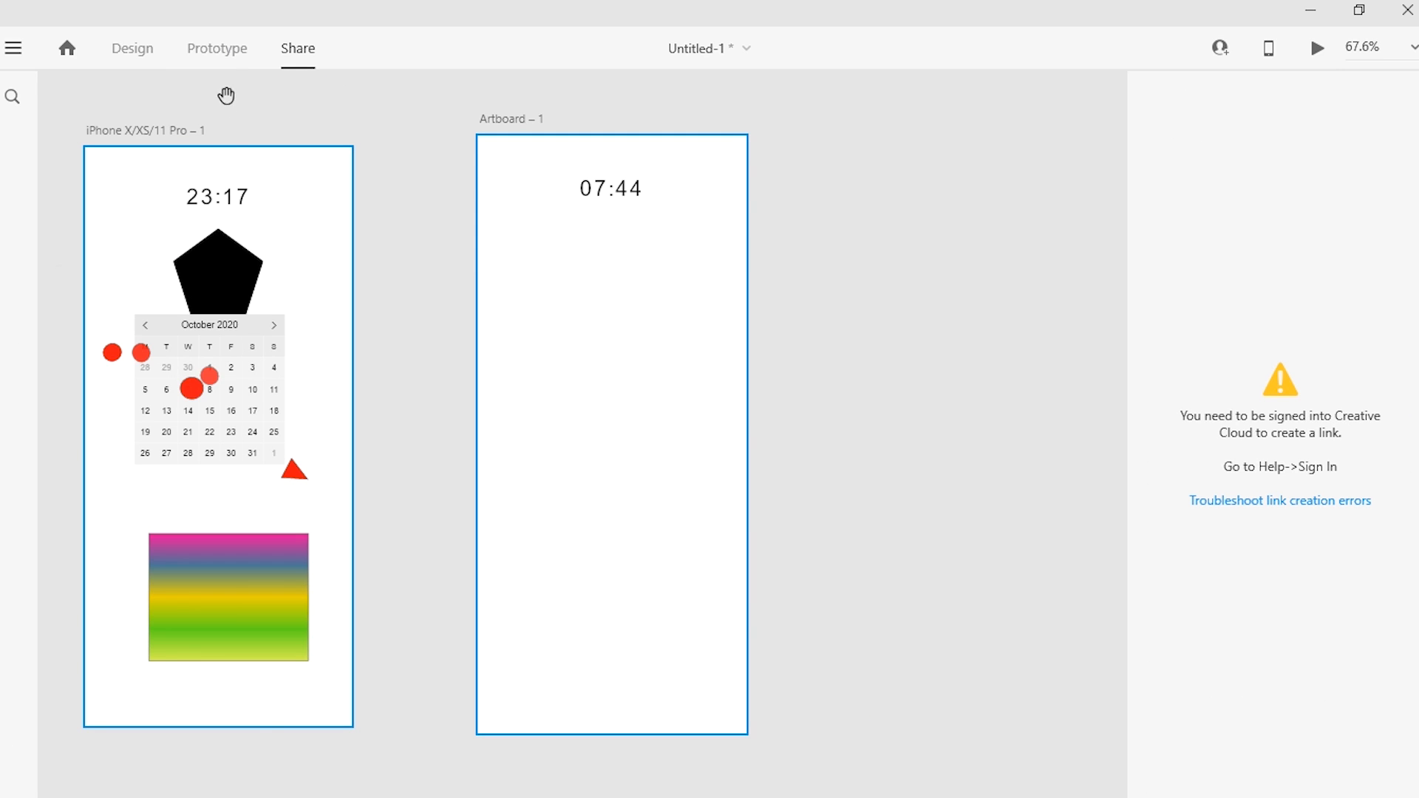
left_click(216, 59)
left_click(132, 48)
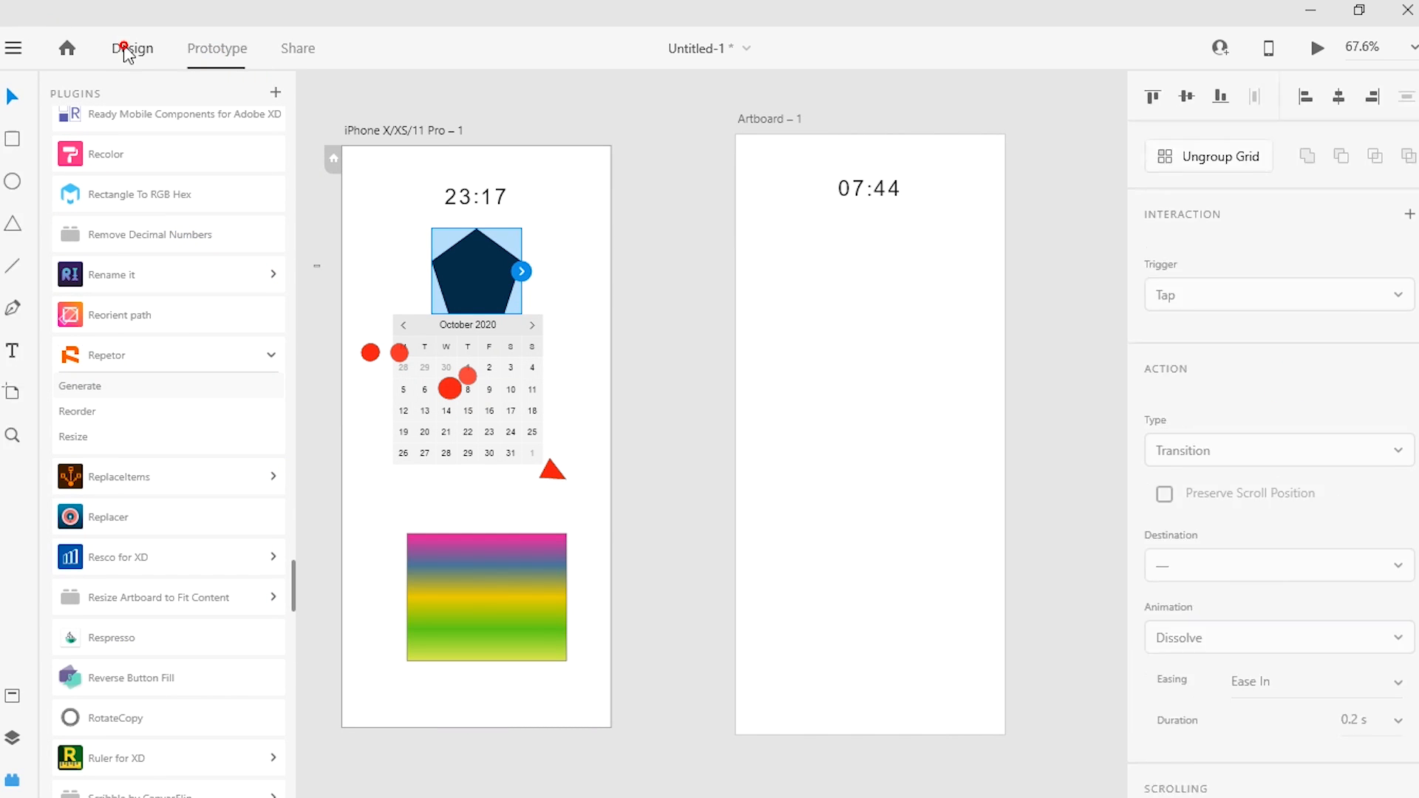
Step: Open the xd-resources-material-design-ui file from the folder of the same name and maximize its window
left_click(13, 48)
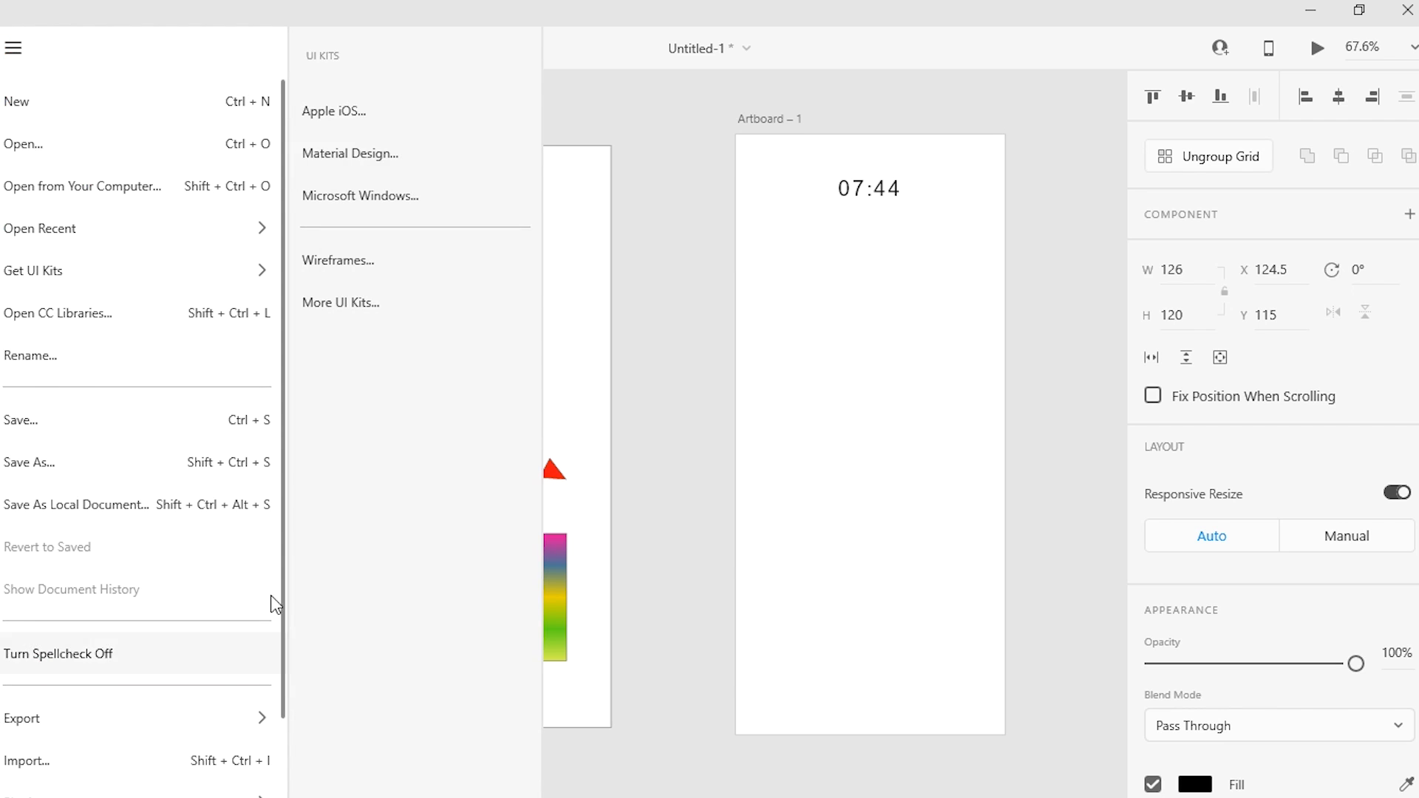
mouse_move(244, 734)
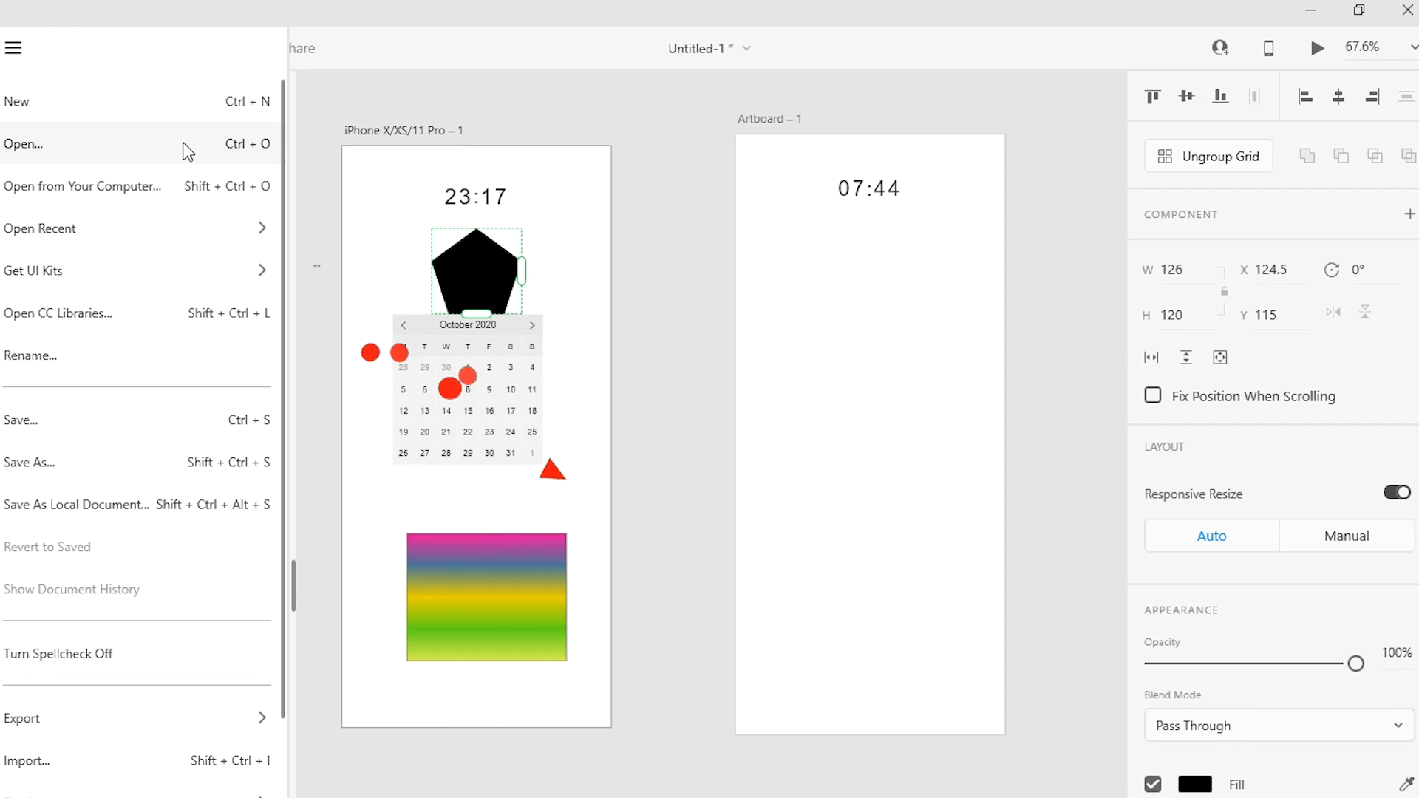
left_click(184, 144)
left_click(188, 152)
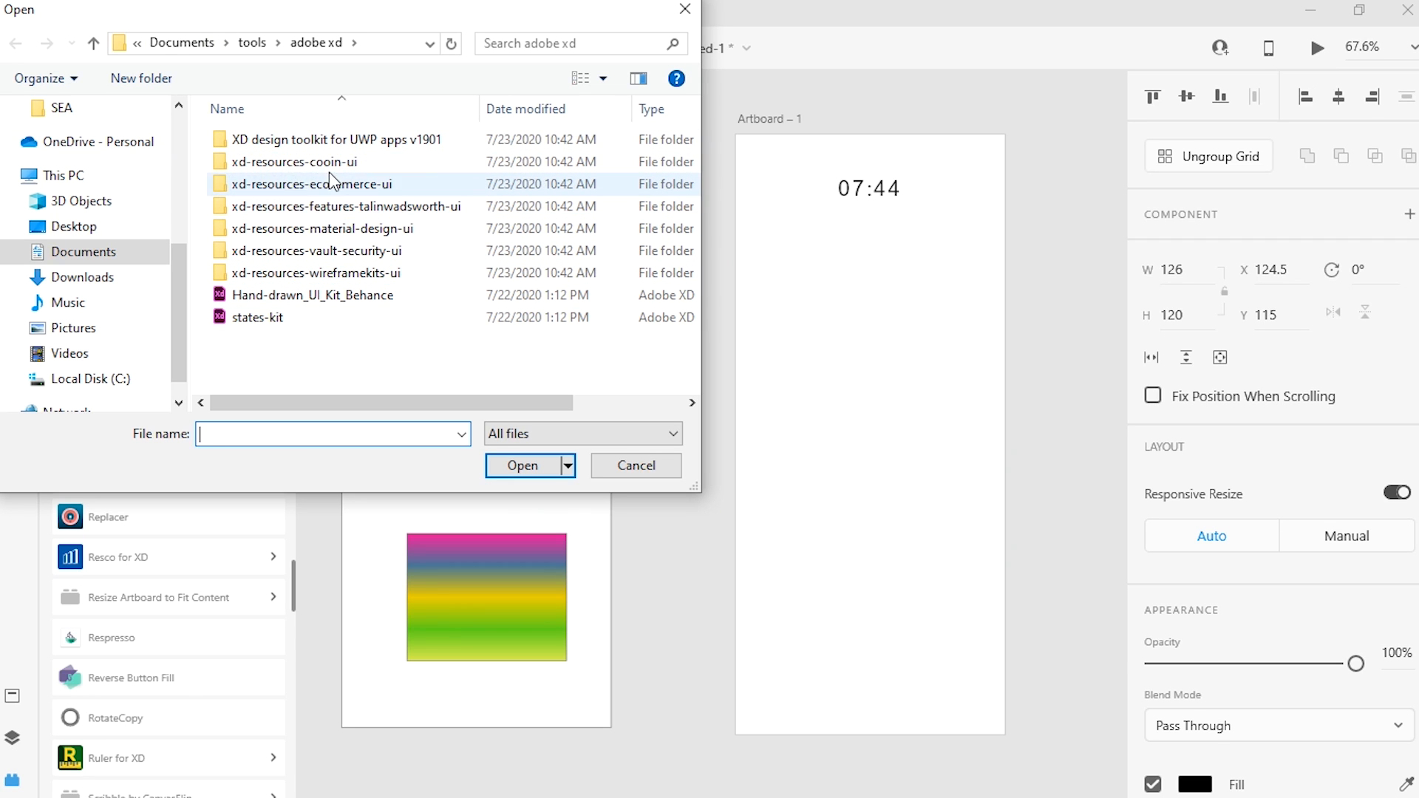
double_click(380, 229)
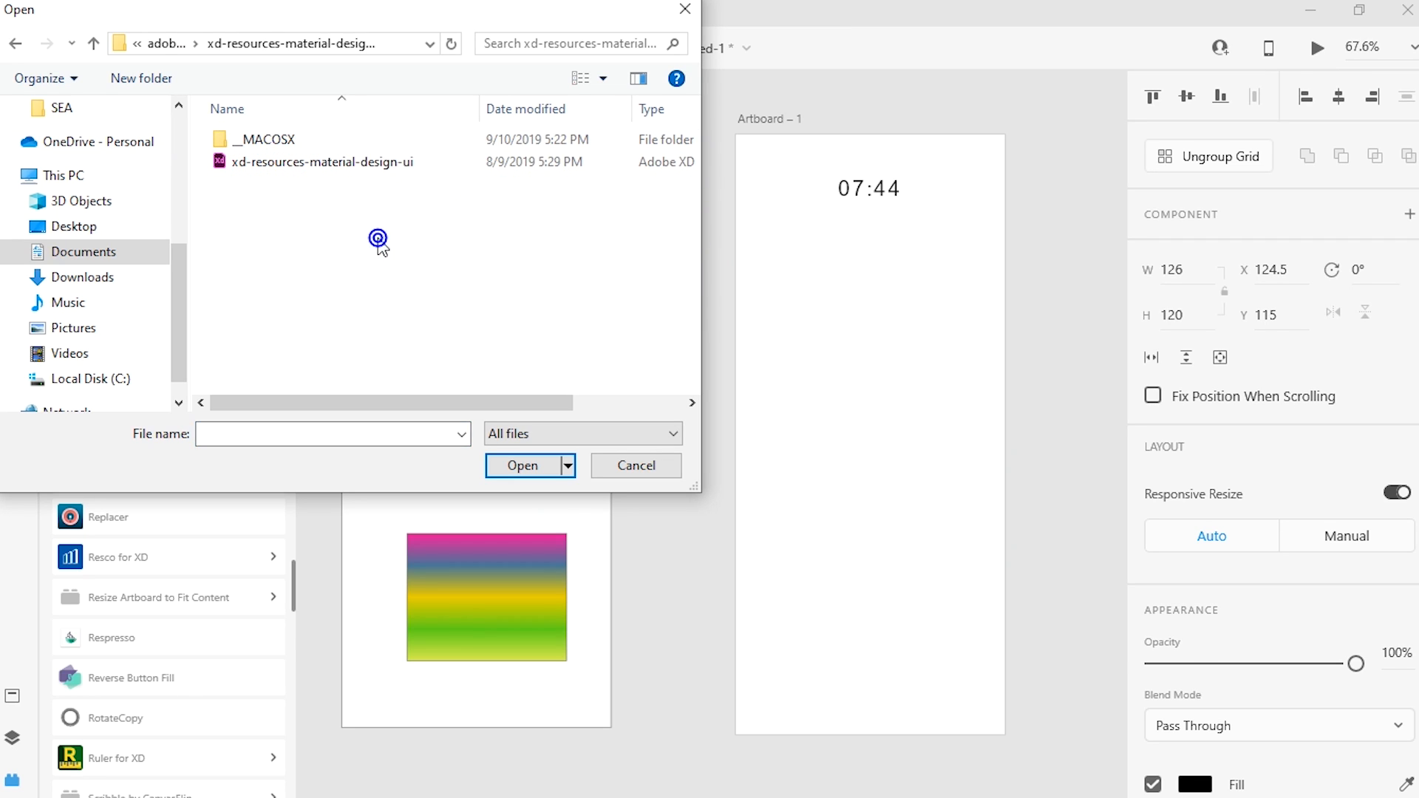
double_click(322, 159)
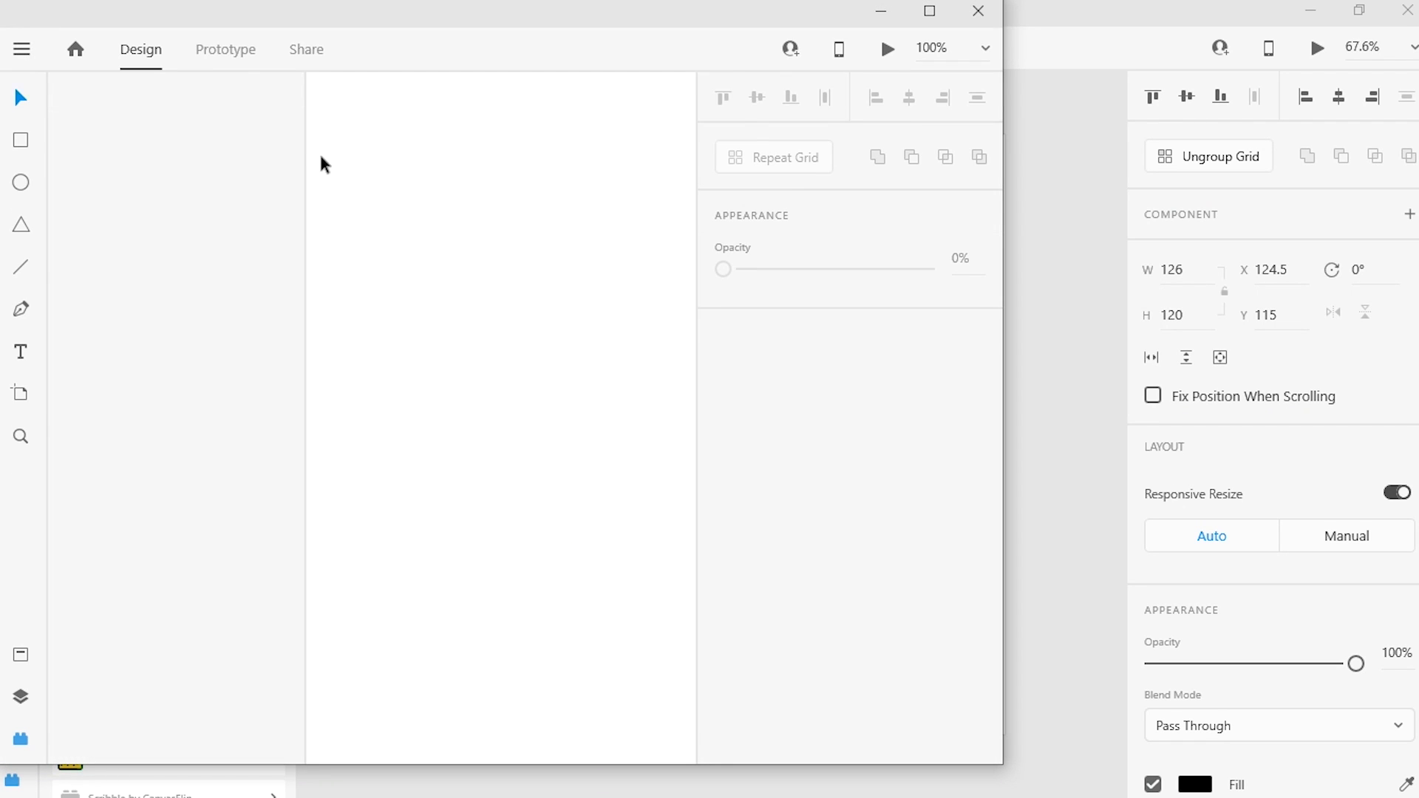
left_click(932, 11)
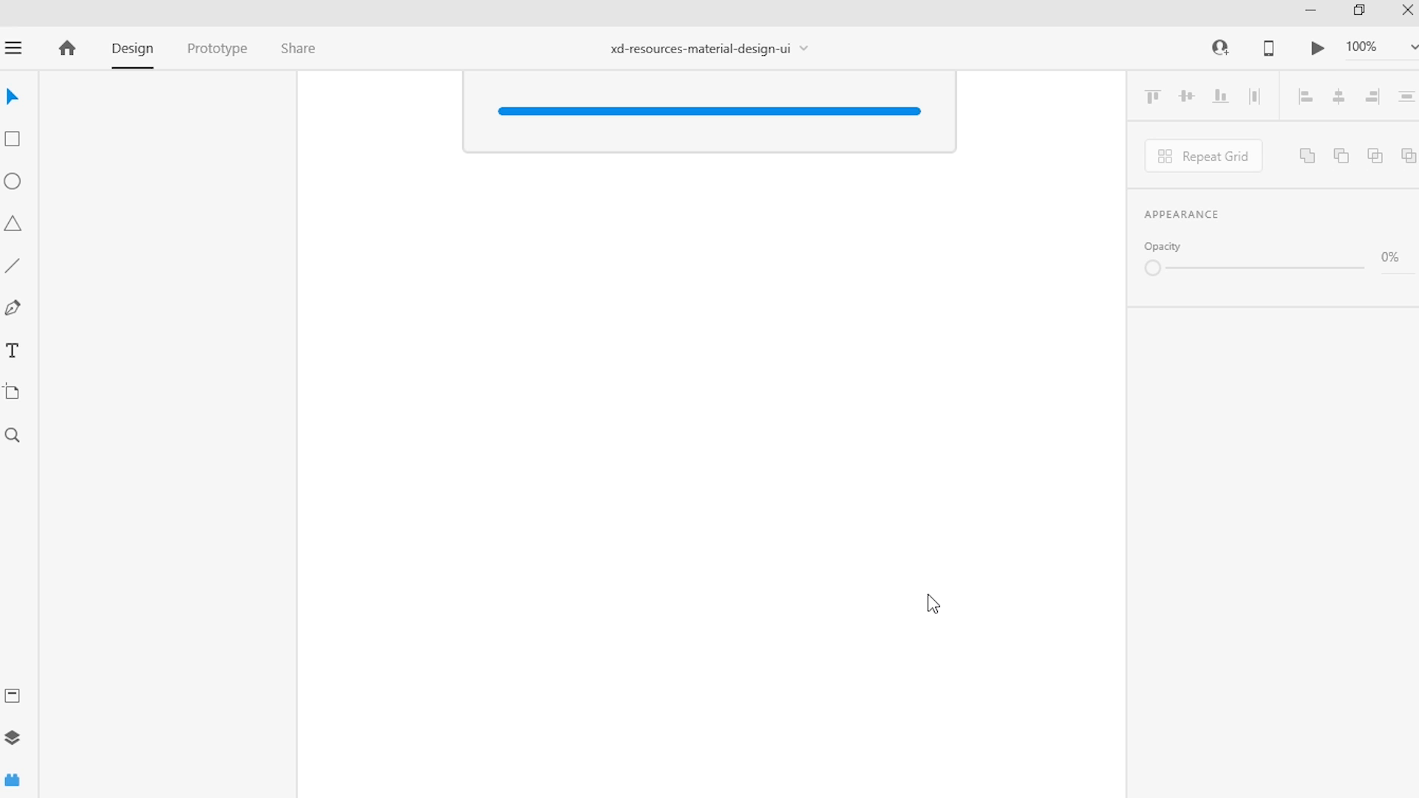
mouse_move(739, 796)
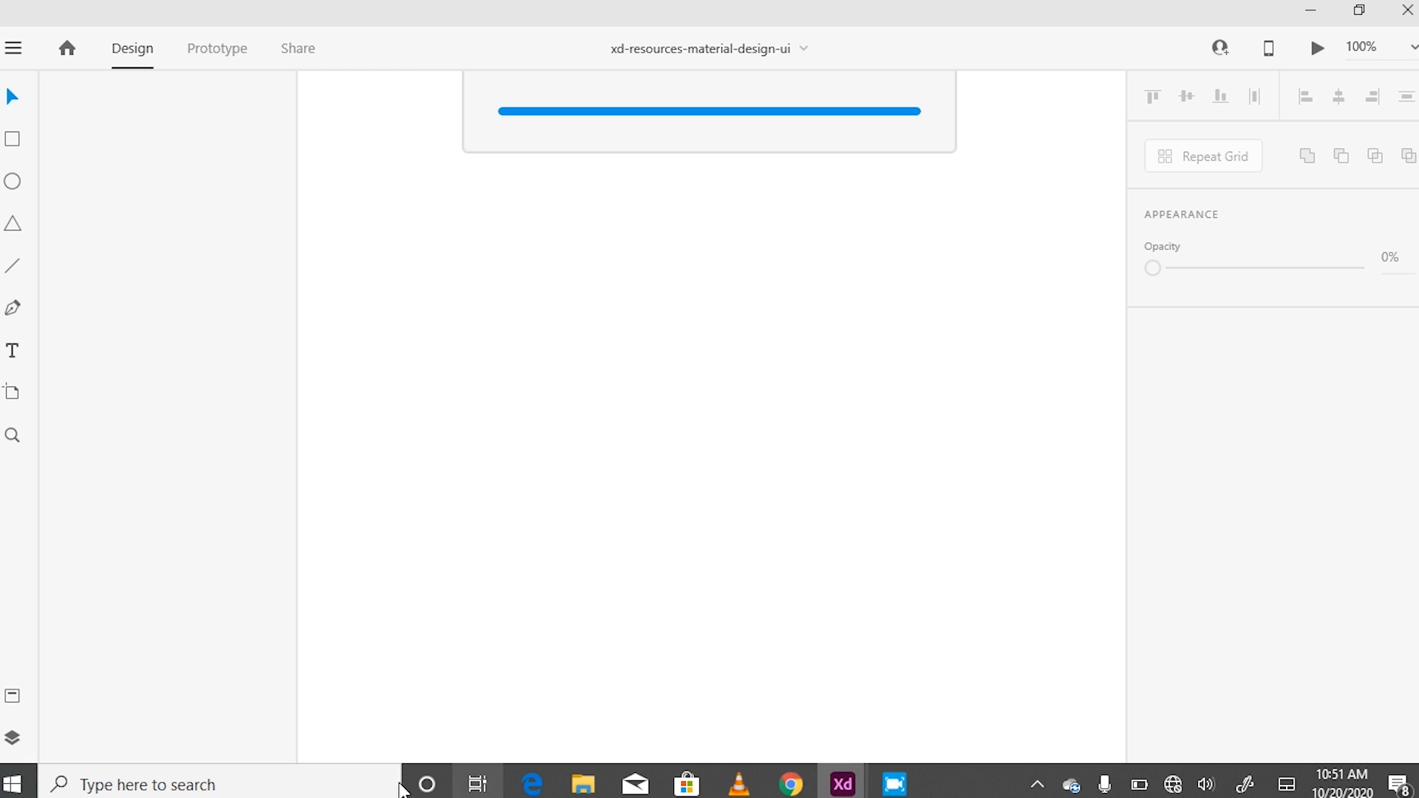
left_click(294, 785)
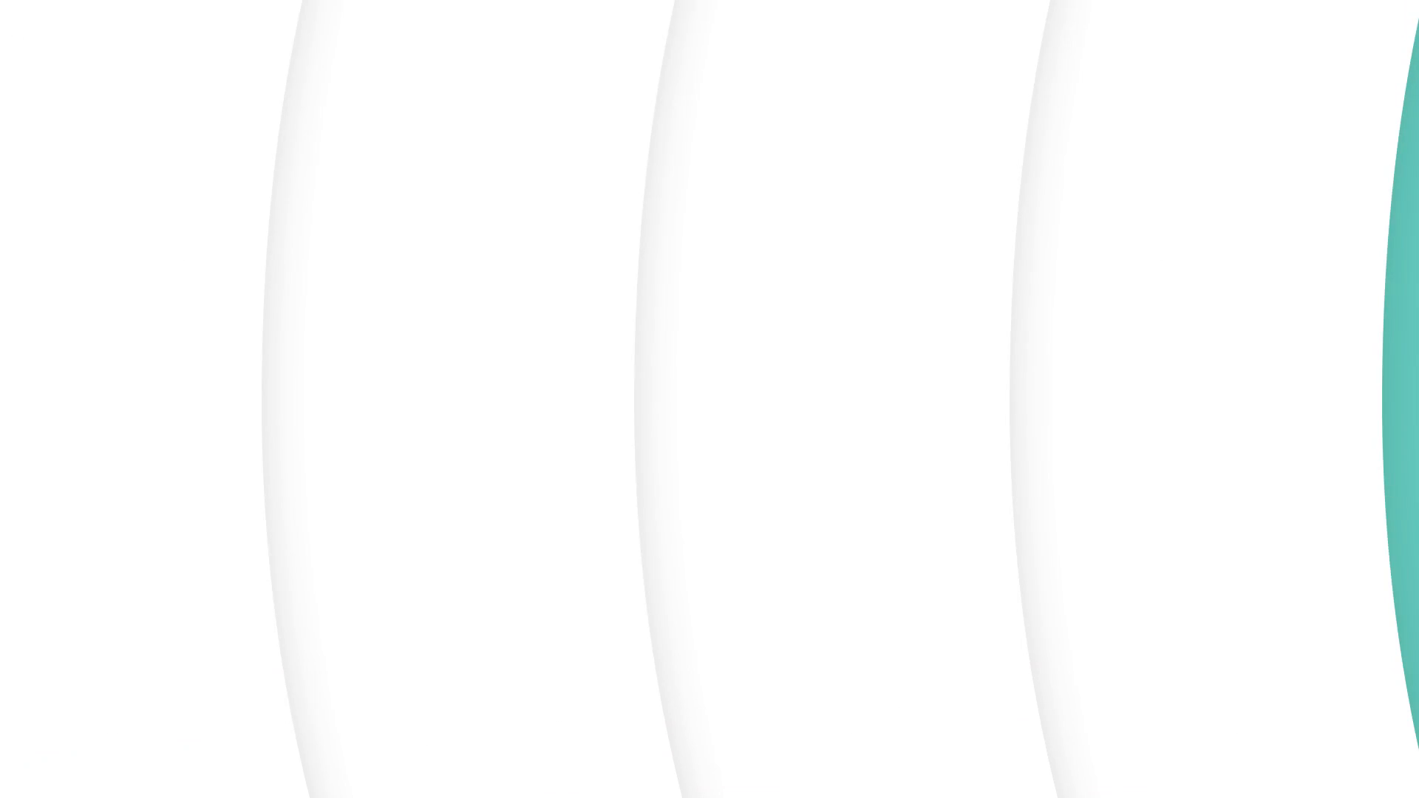